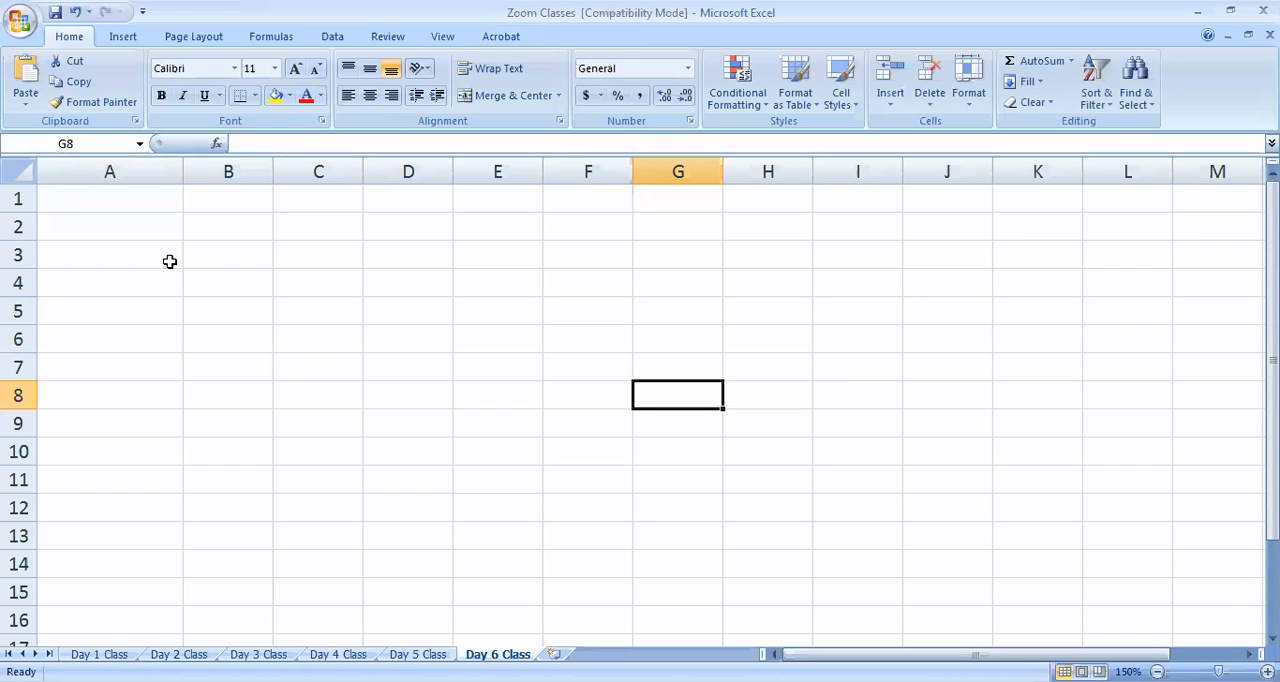
Enter January in cell A3 and February in cell A4
{"action": "left_click", "coordinate": [169, 254]}
{"action": "type", "text": "January"}
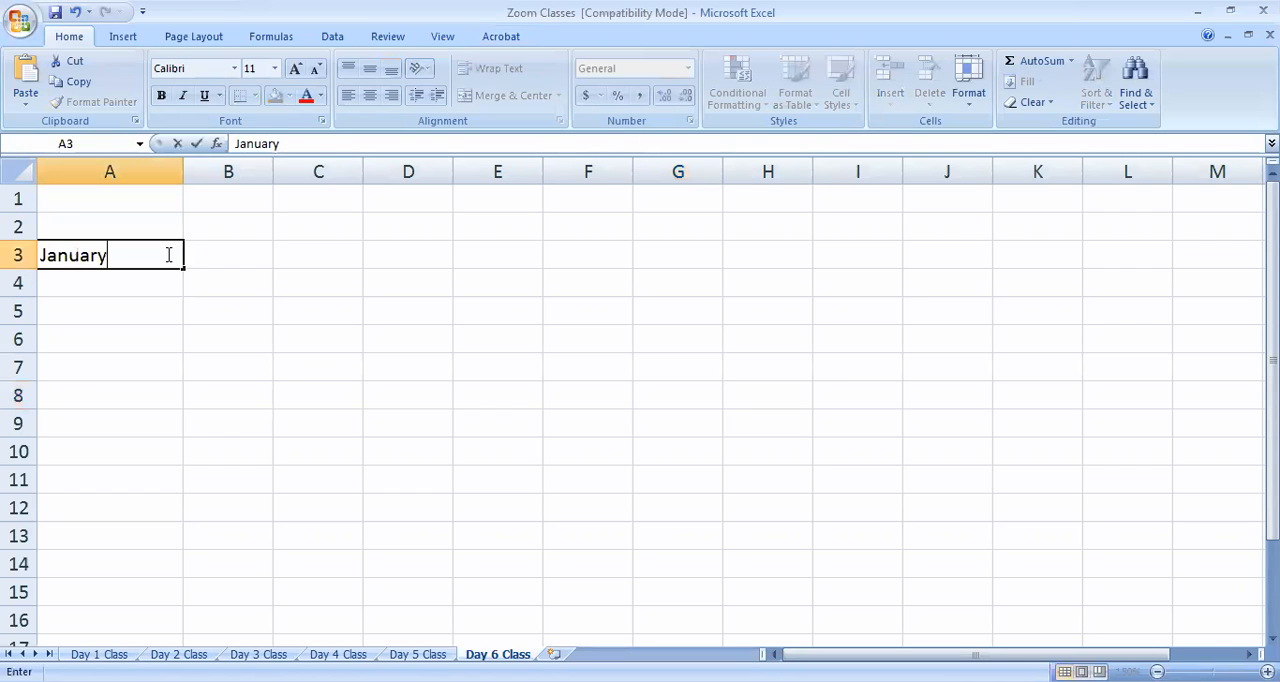
{"action": "key", "text": "Return"}
{"action": "type", "text": "febru"}
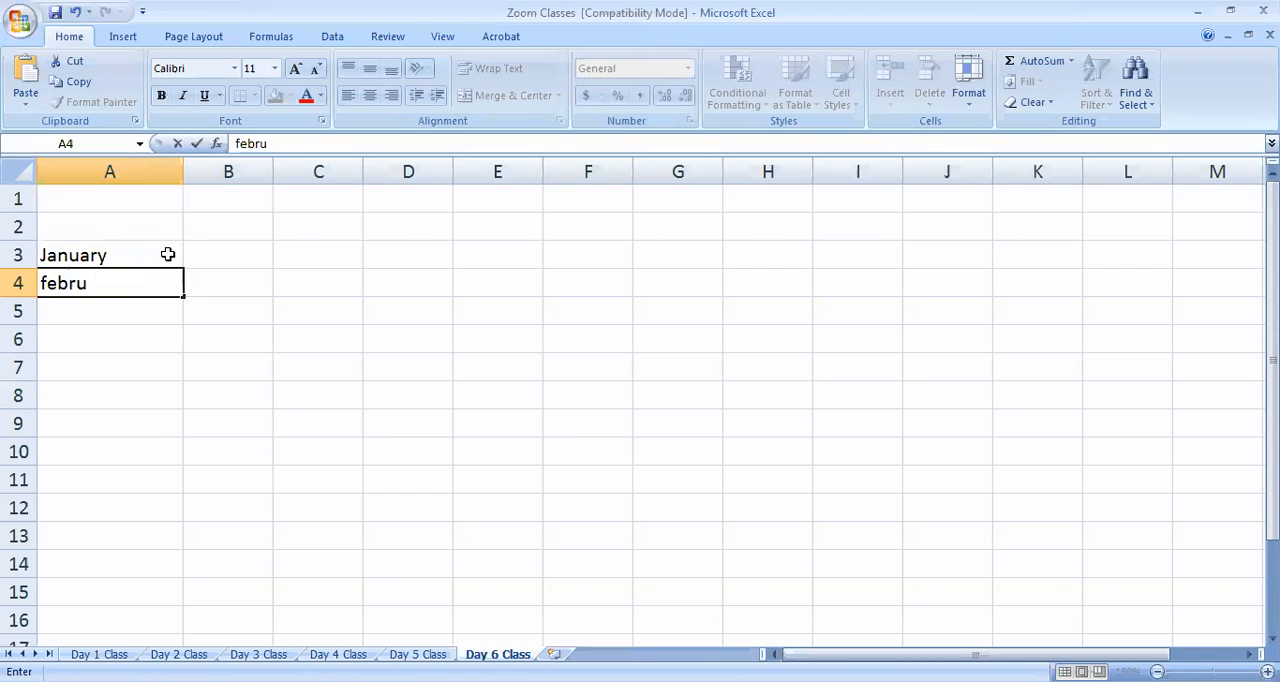
{"action": "key", "text": "BackSpace"}
{"action": "key", "text": "BackSpace"}
{"action": "key", "text": "BackSpace"}
{"action": "key", "text": "BackSpace"}
{"action": "key", "text": "BackSpace"}
{"action": "type", "text": "Februas"}
{"action": "key", "text": "BackSpace"}
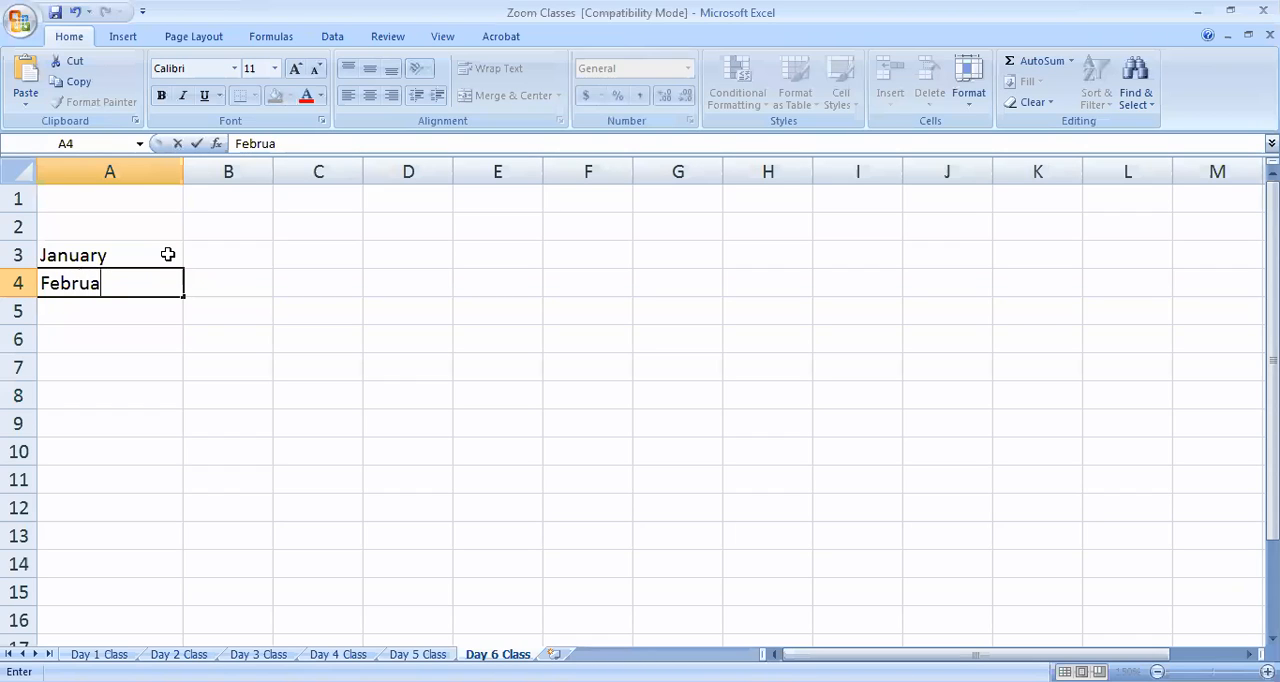
{"action": "type", "text": "ry"}
{"action": "left_click", "coordinate": [286, 442]}
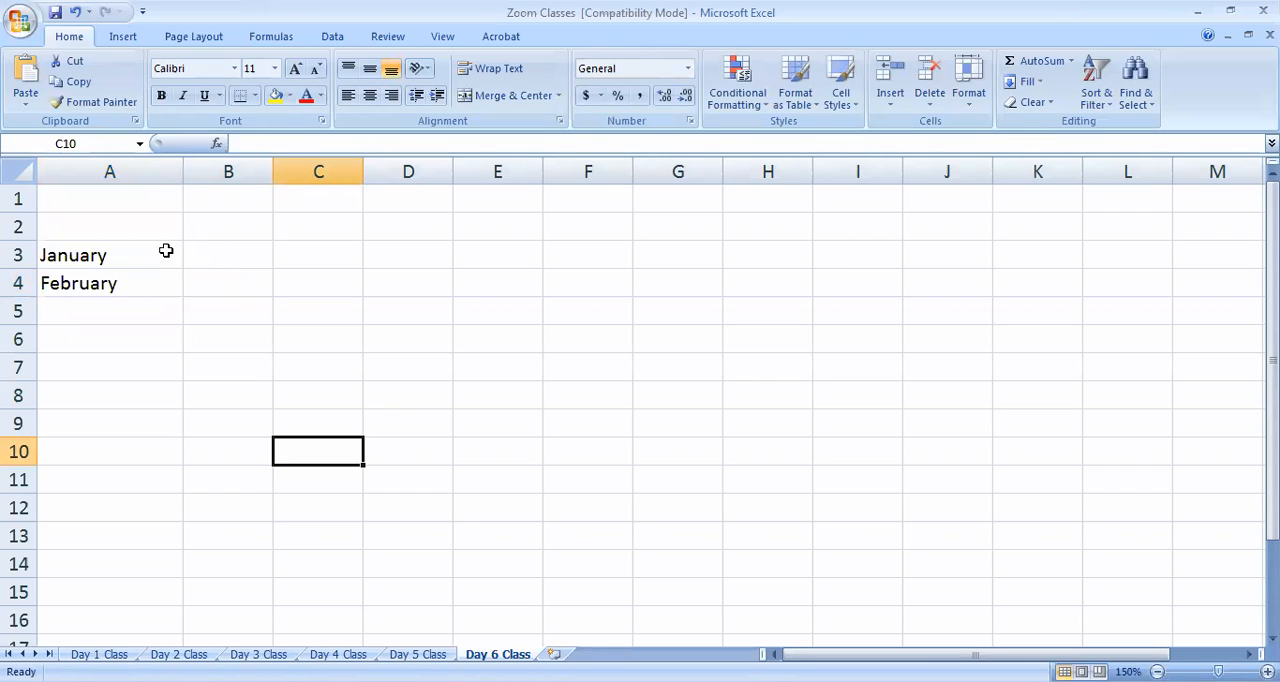
Extend the month series from A3:A4 down to December in A14
{"action": "left_click_drag", "start_coordinate": [167, 259], "coordinate": [176, 588]}
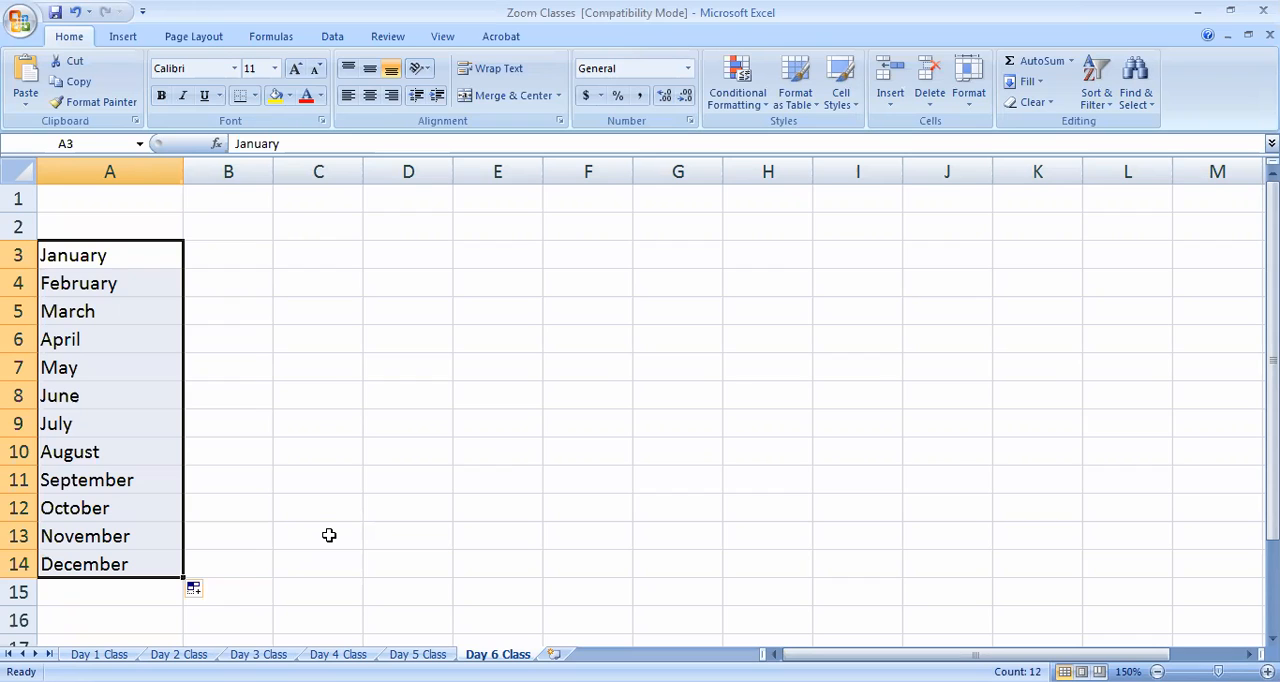
{"action": "left_click", "coordinate": [277, 262]}
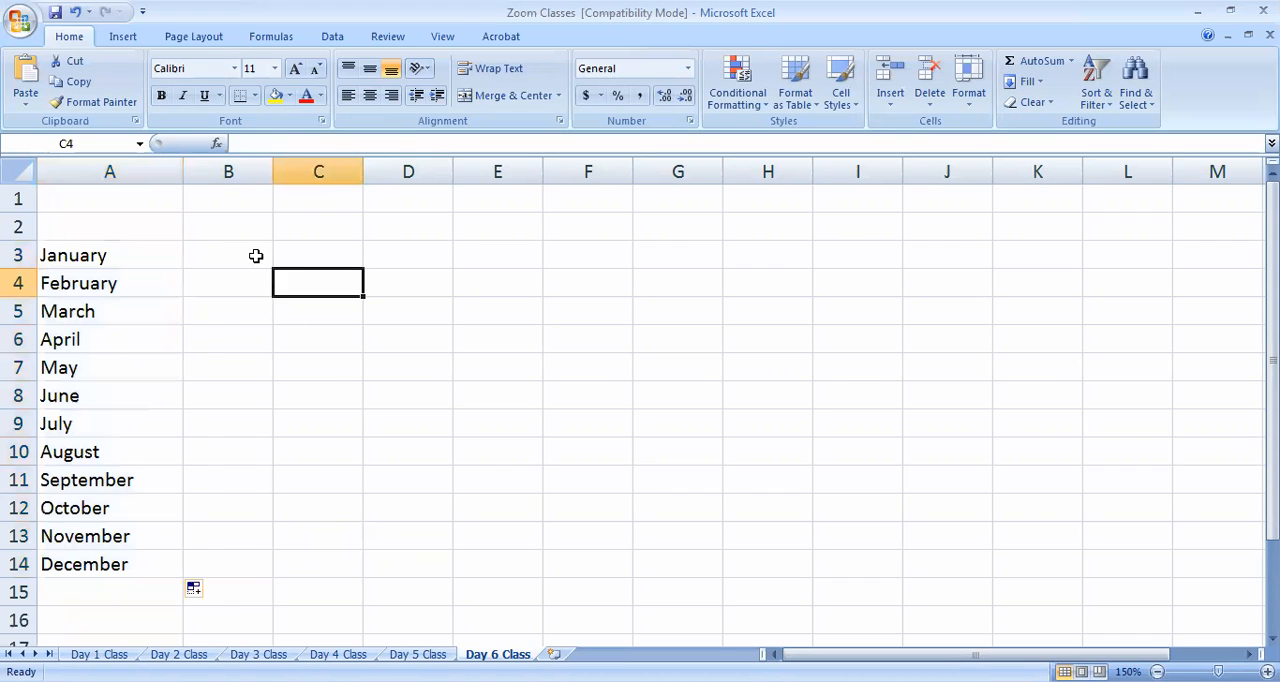
Enter 1 in cell B3 and 2 in cell B4 beside January and February
{"action": "left_click", "coordinate": [258, 256]}
{"action": "key", "text": "Return"}
{"action": "type", "text": "2"}
{"action": "key", "text": "Return"}
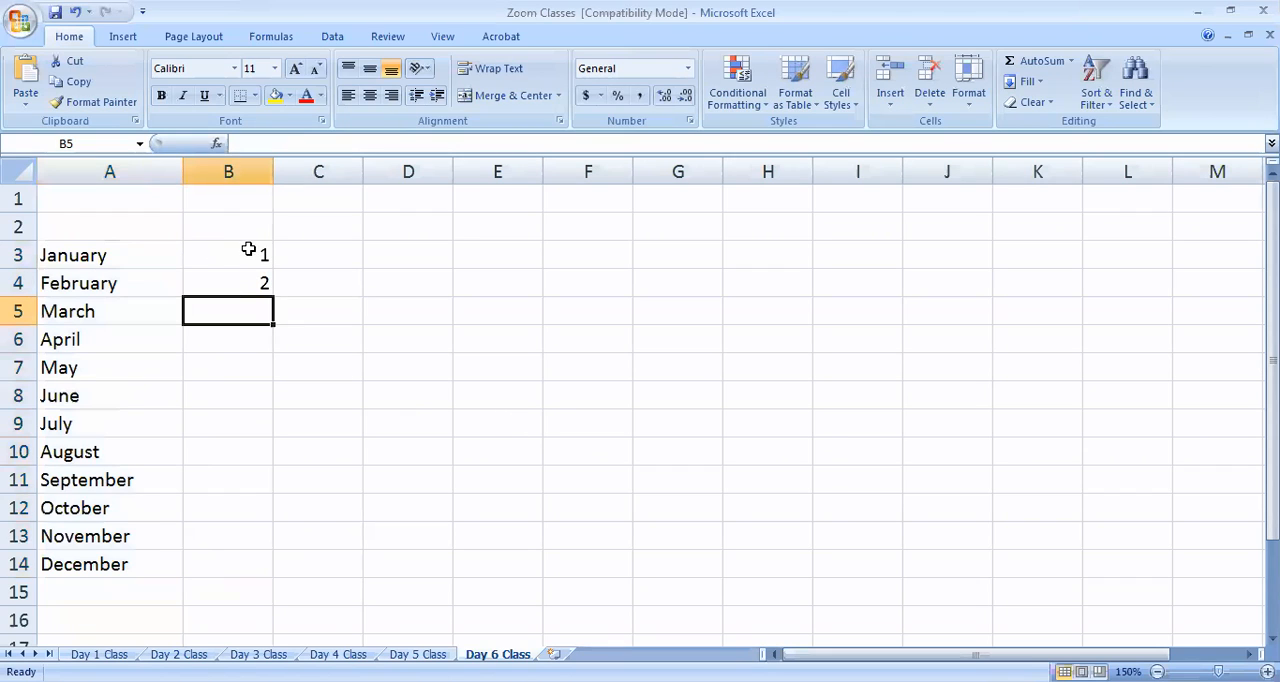
Extend the ascending number series from B3:B4 down column B, clearing the numbers below the December row
{"action": "left_click_drag", "start_coordinate": [248, 249], "coordinate": [261, 283]}
{"action": "left_click", "coordinate": [346, 360]}
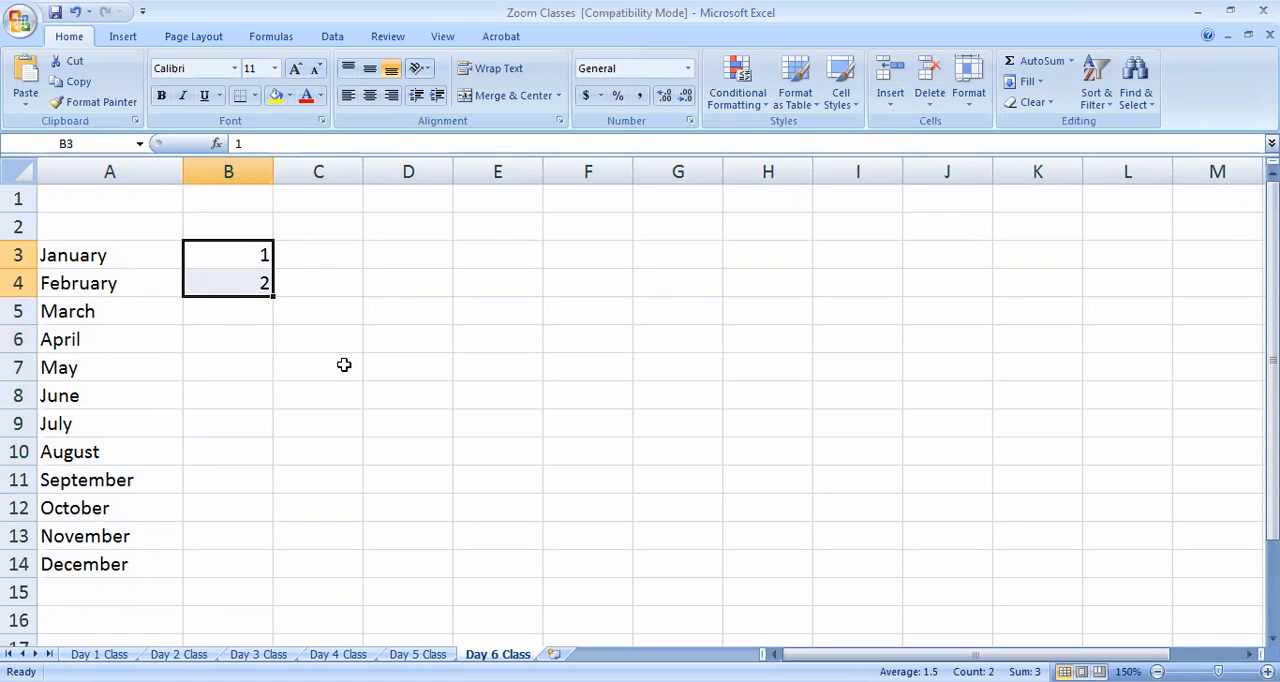
{"action": "left_click_drag", "start_coordinate": [260, 254], "coordinate": [626, 490]}
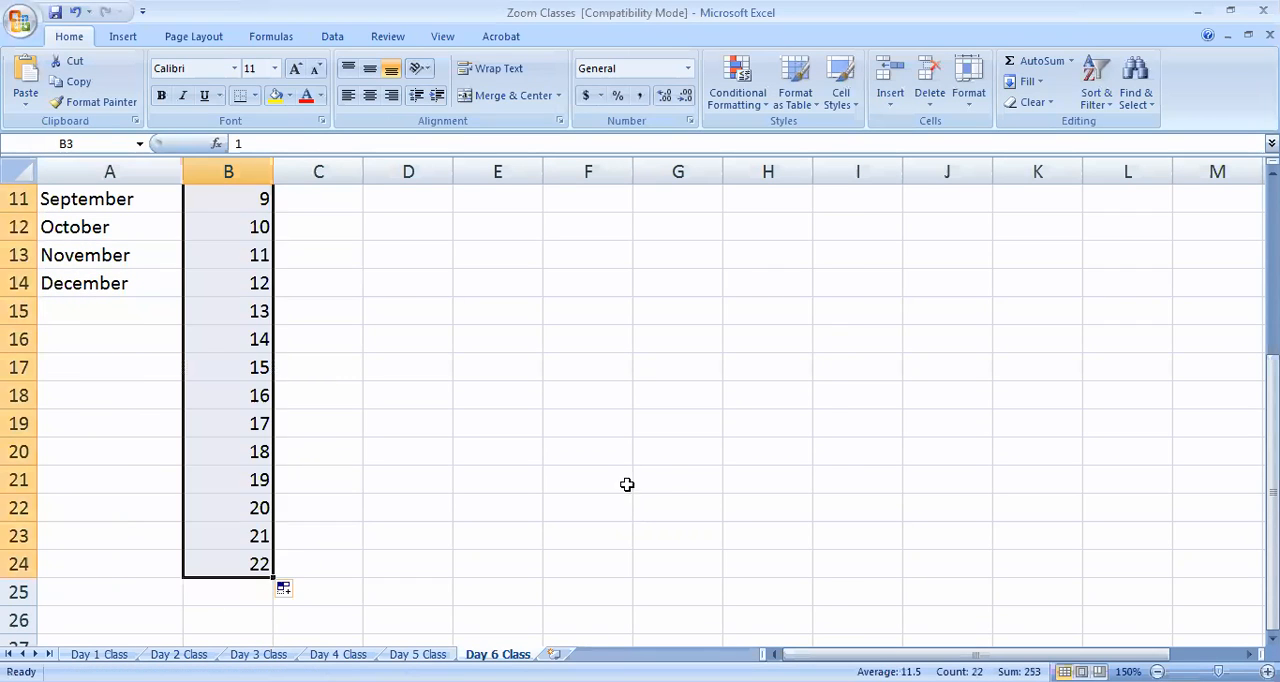
{"action": "left_click_drag", "start_coordinate": [257, 316], "coordinate": [265, 566]}
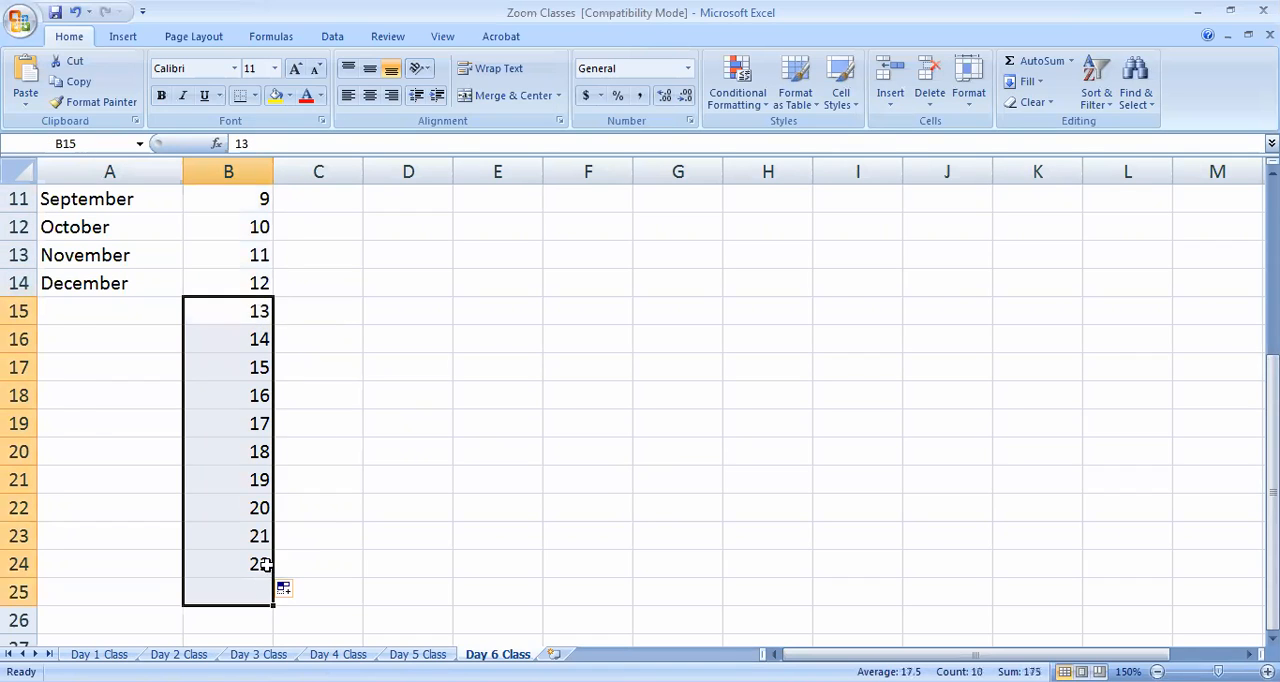
{"action": "key", "text": "Delete"}
{"action": "scroll", "coordinate": [337, 531], "scroll_direction": "up", "scroll_amount": 3}
Enter 12 in cell C3 and 11 in cell C4
{"action": "left_click", "coordinate": [338, 252]}
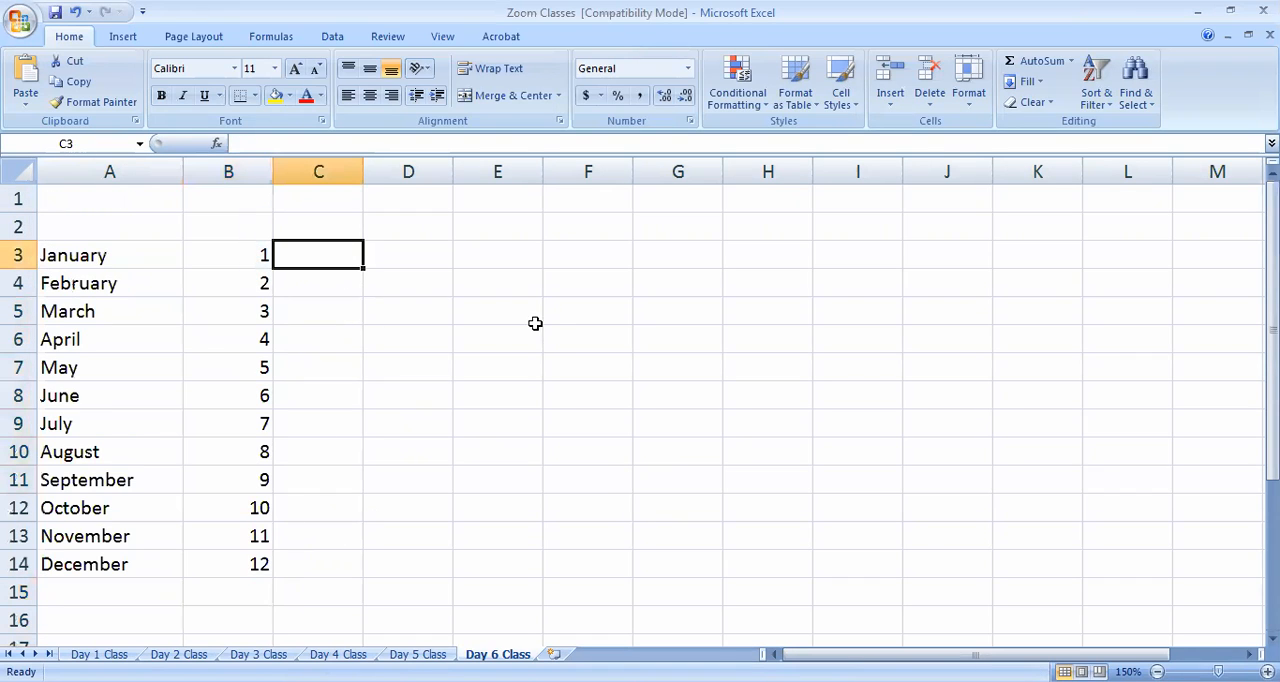
{"action": "type", "text": "12"}
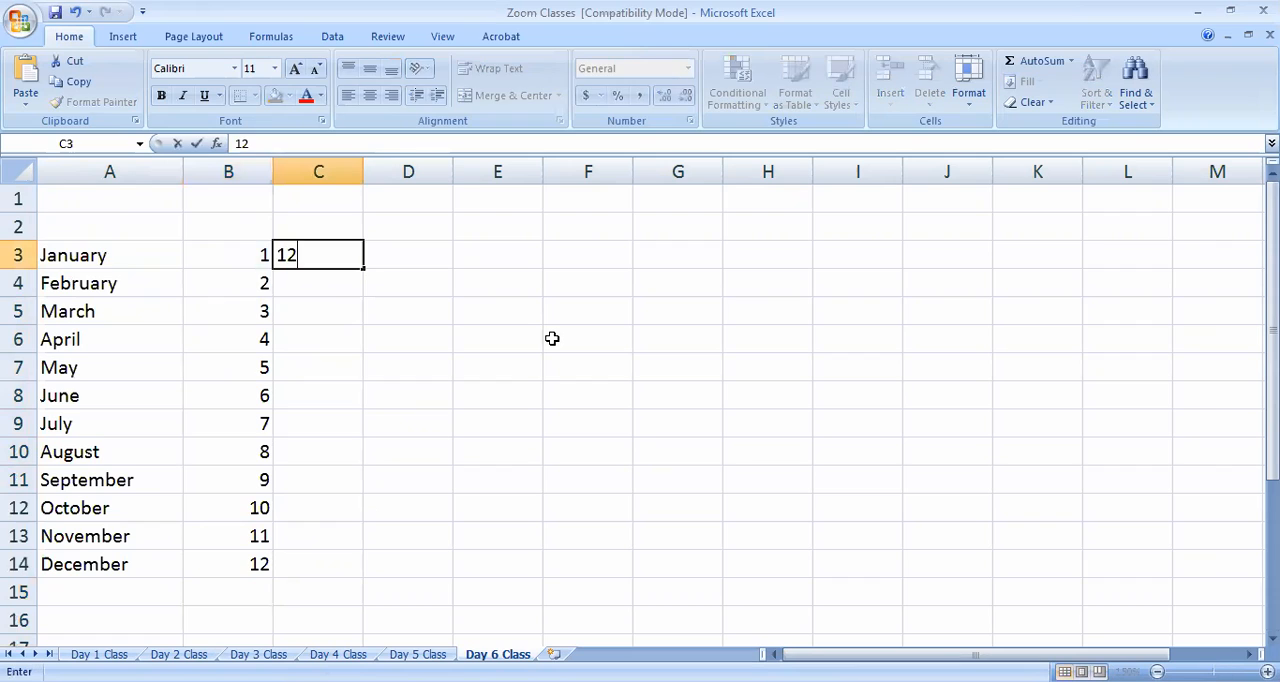
{"action": "key", "text": "Return"}
{"action": "type", "text": "11"}
{"action": "left_click", "coordinate": [584, 430]}
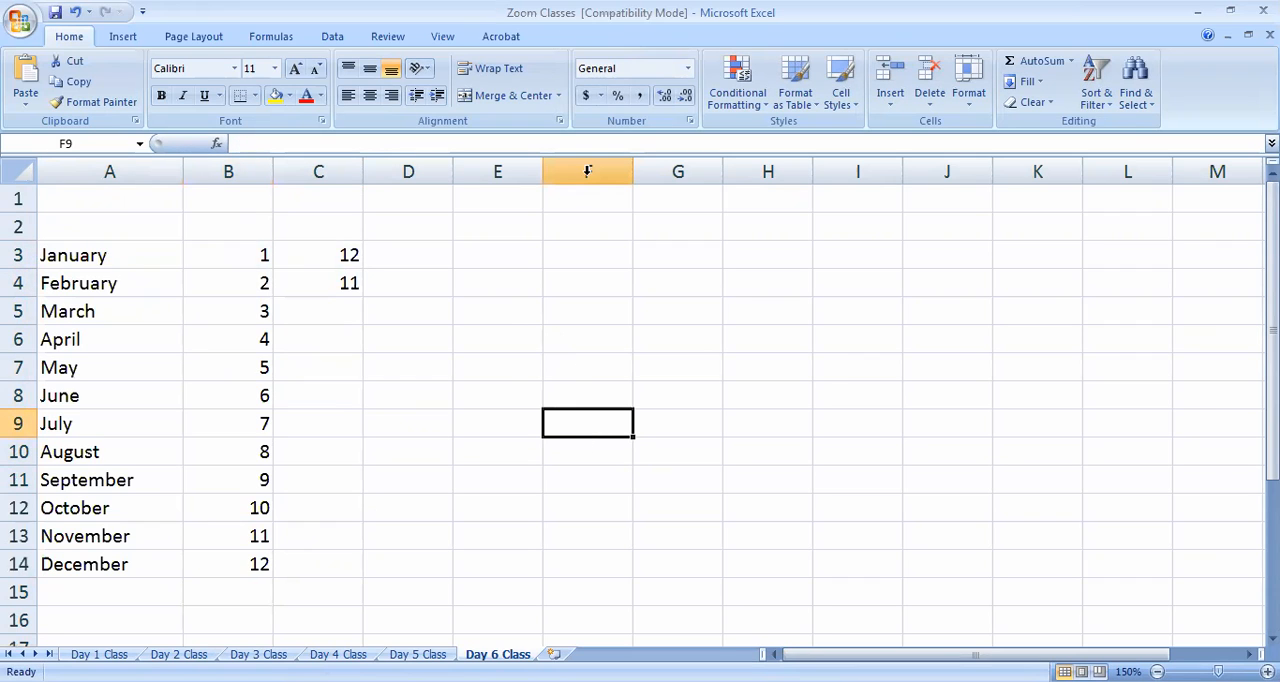
{"action": "left_click", "coordinate": [557, 38]}
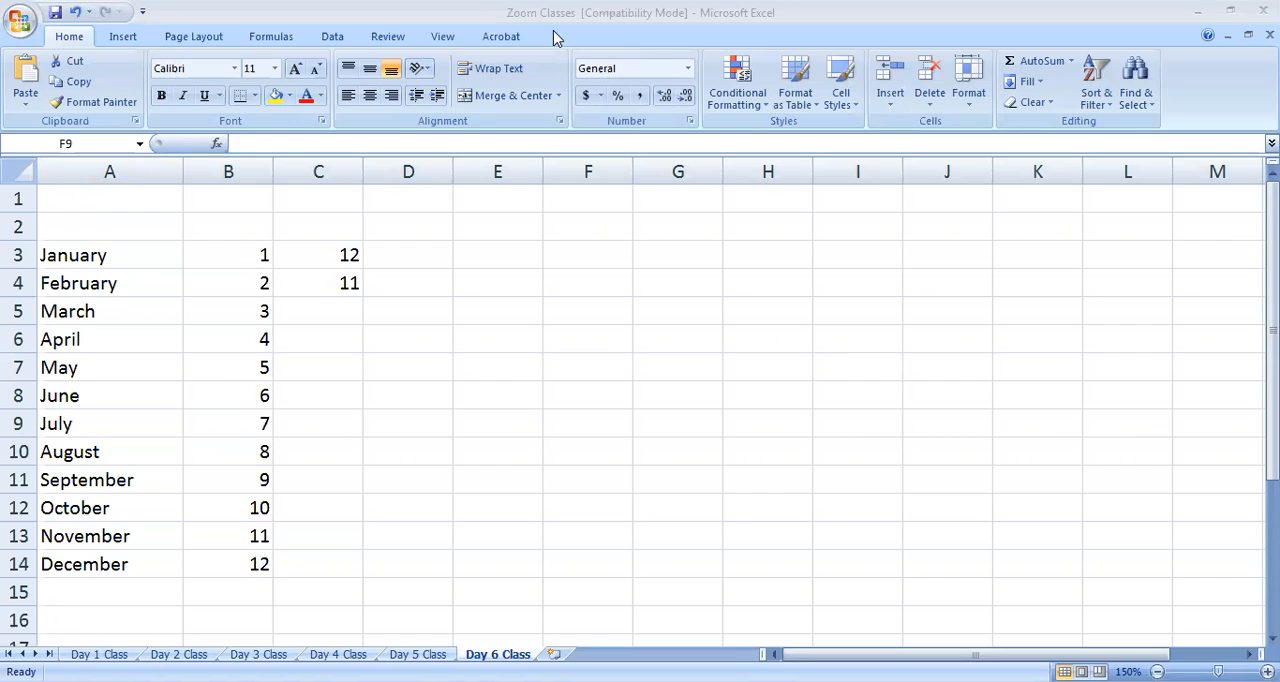
Extend the descending series from C3:C4 down column C, clearing the zero and negative numbers below the December row
{"action": "left_click", "coordinate": [349, 260]}
{"action": "left_click_drag", "start_coordinate": [349, 260], "coordinate": [360, 600]}
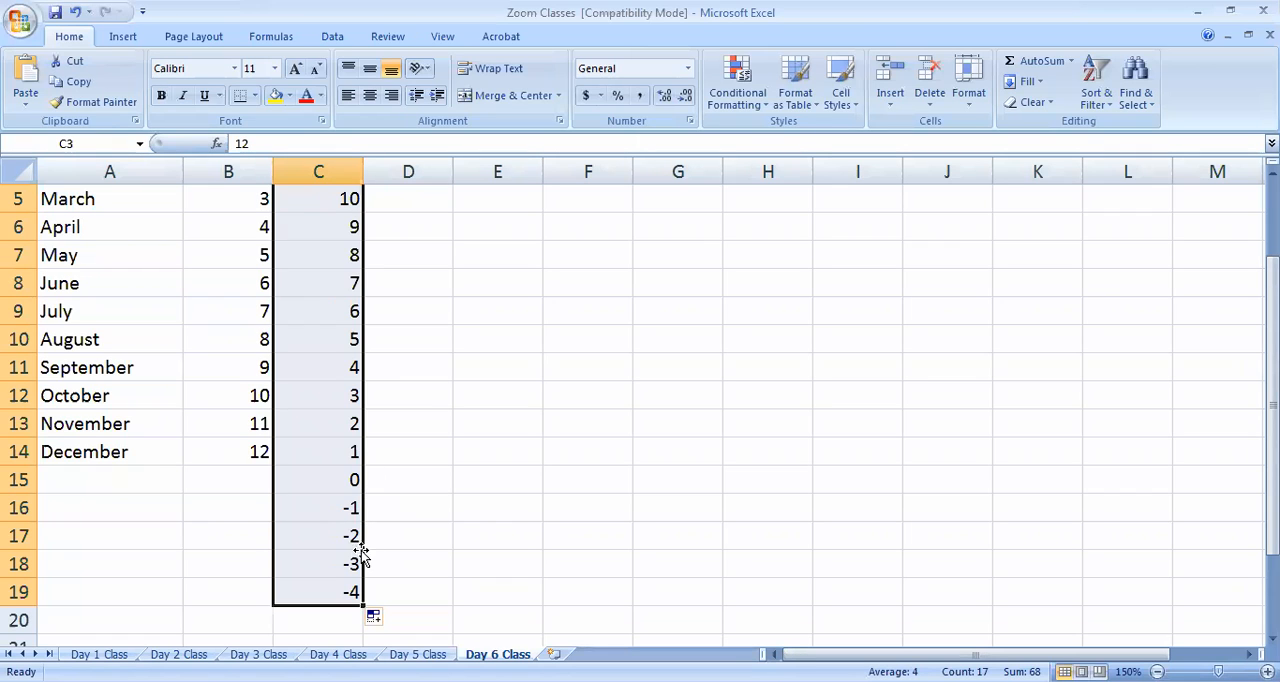
{"action": "left_click_drag", "start_coordinate": [336, 486], "coordinate": [346, 589]}
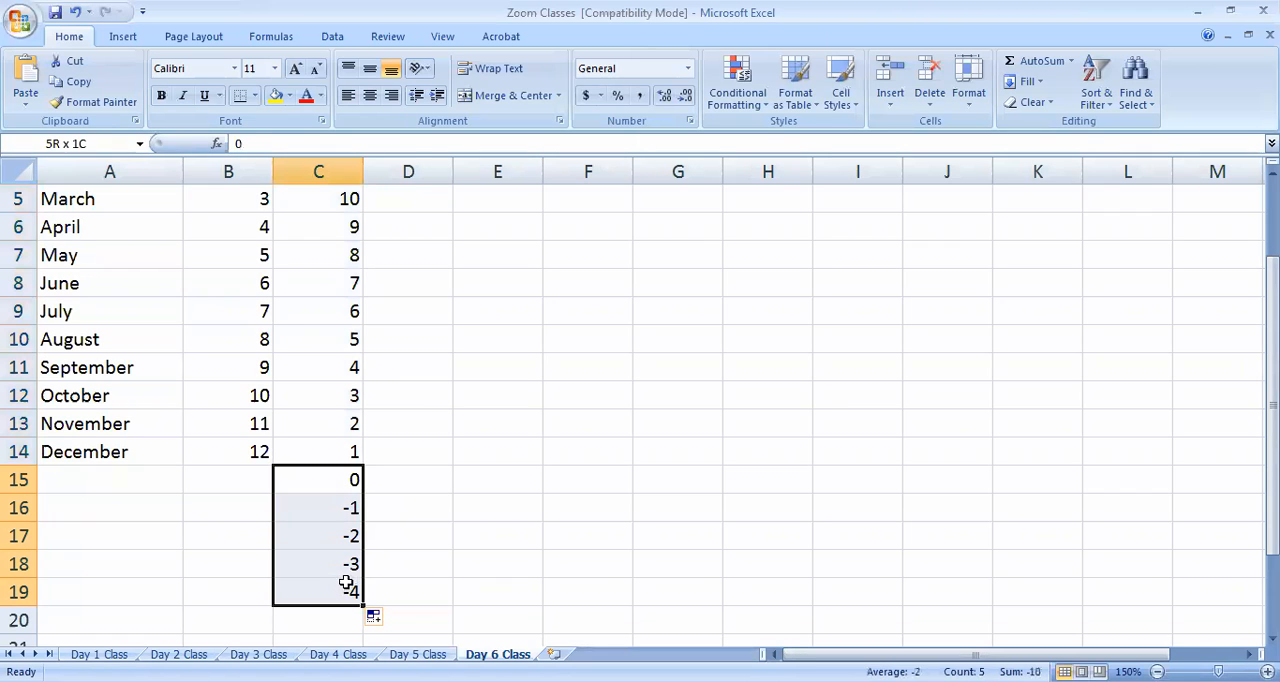
{"action": "key", "text": "Delete"}
{"action": "scroll", "coordinate": [415, 509], "scroll_direction": "up", "scroll_amount": 2}
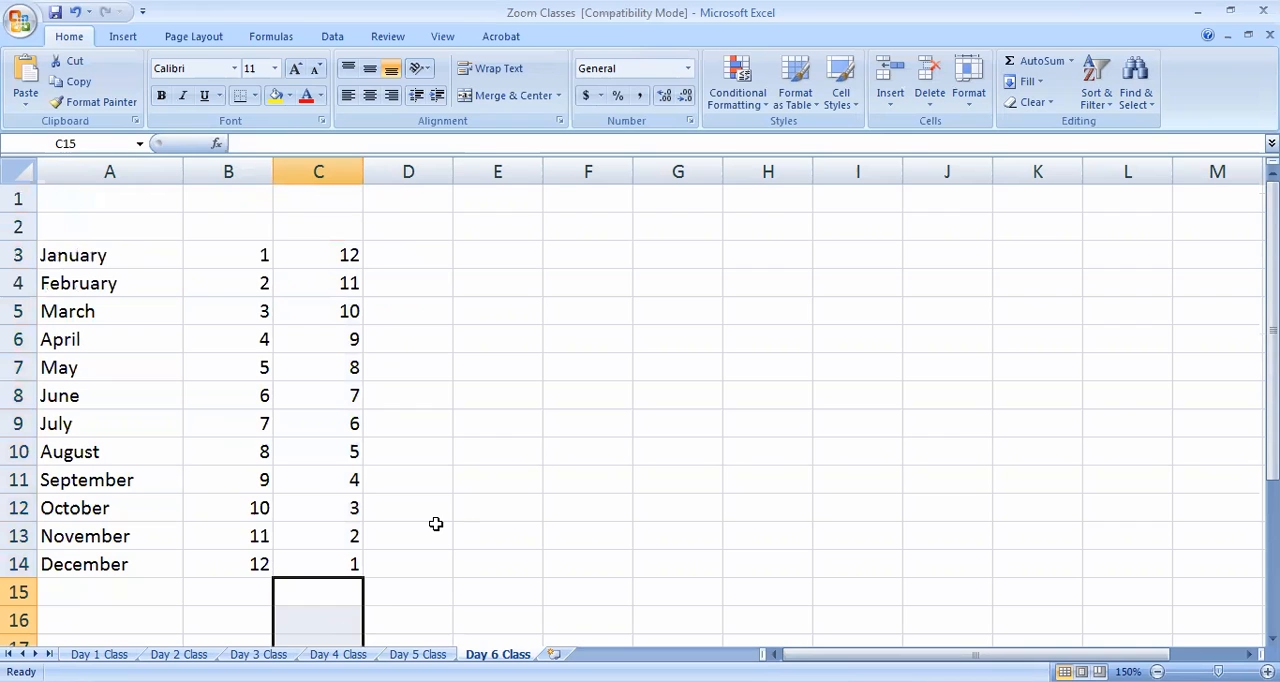
Enter 12 in D3 and 10 in D4, and extend the series in steps of two down to D14
{"action": "left_click", "coordinate": [419, 244]}
{"action": "type", "text": "12"}
{"action": "key", "text": "Return"}
{"action": "type", "text": "10"}
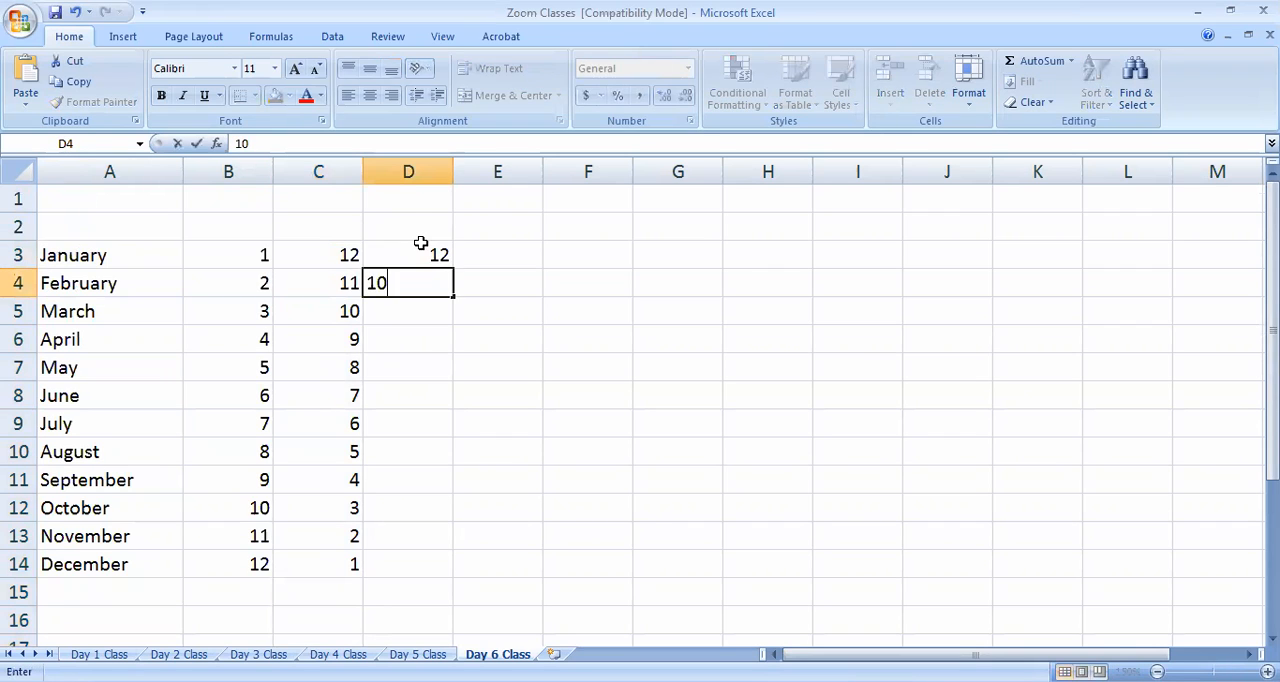
{"action": "left_click", "coordinate": [510, 423]}
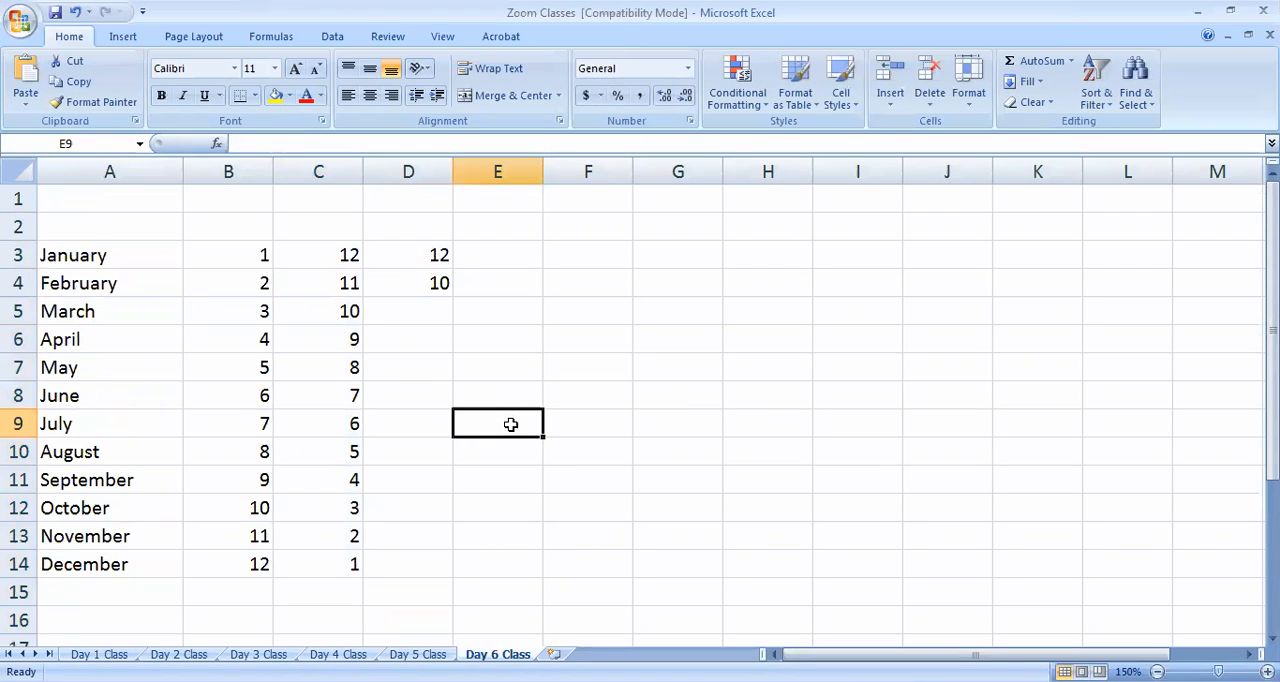
{"action": "left_click_drag", "start_coordinate": [430, 255], "coordinate": [690, 585]}
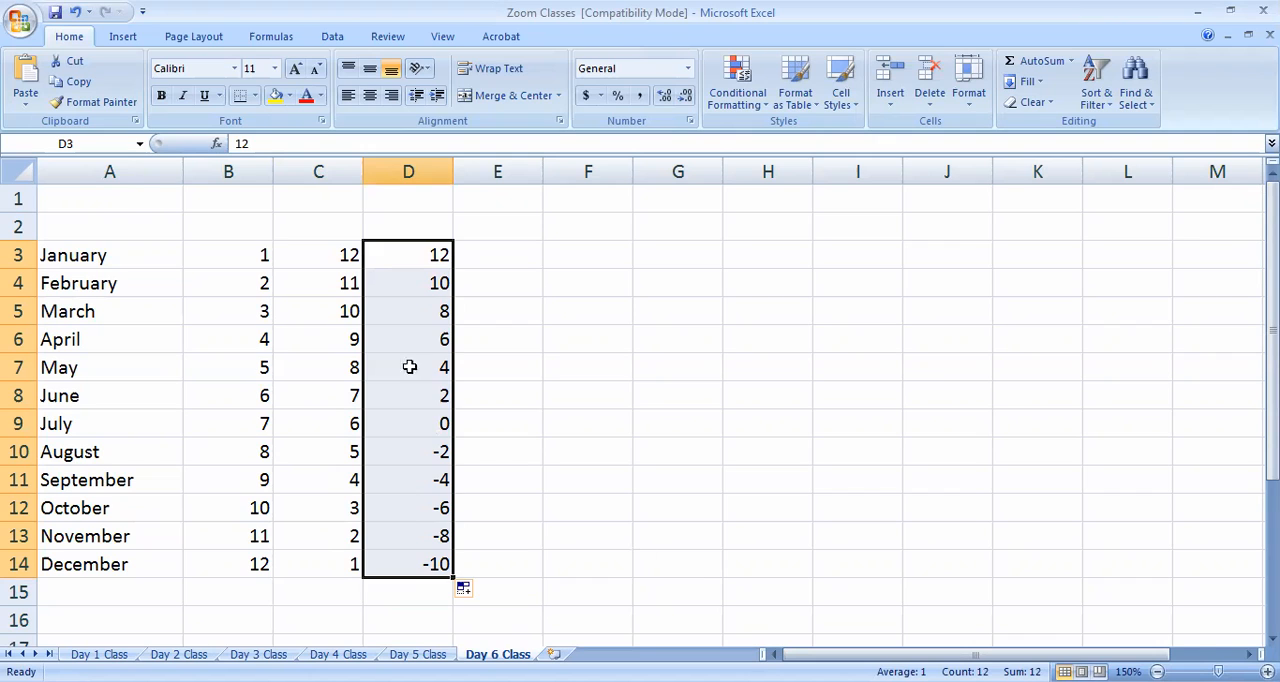
Enter Monday in cell E3 and Tuesday in cell E4
{"action": "left_click", "coordinate": [516, 257]}
{"action": "type", "text": "Monday"}
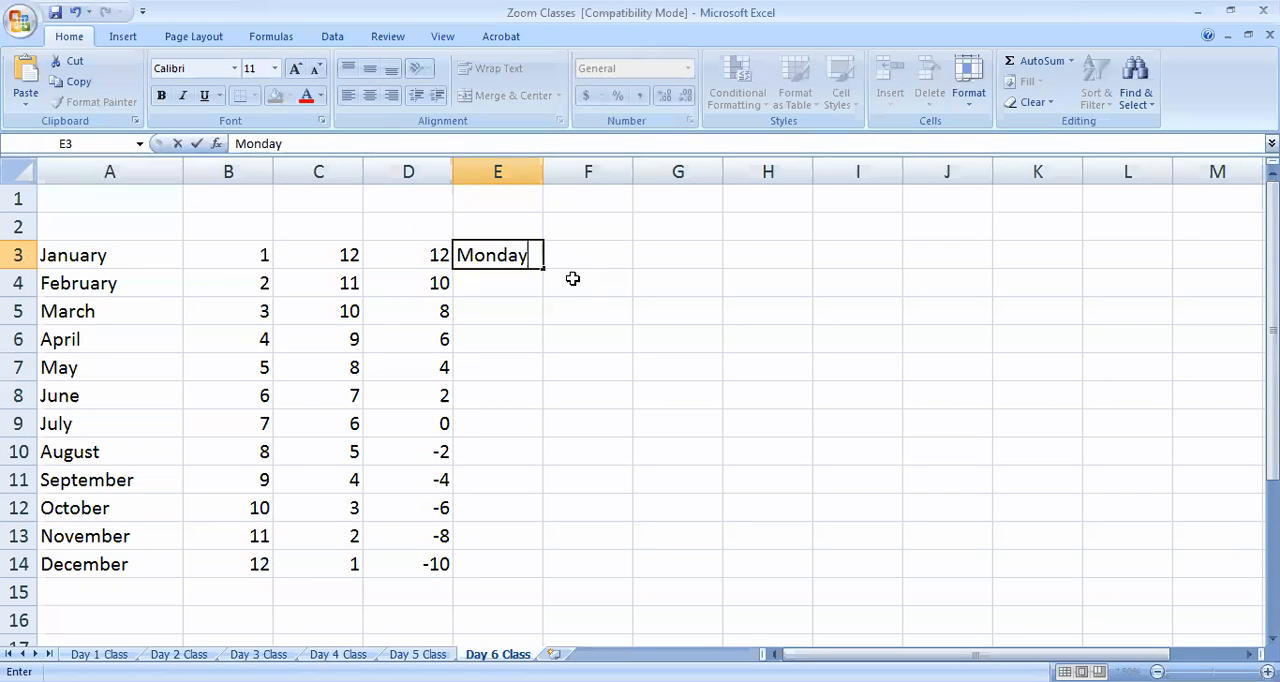
{"action": "key", "text": "Return"}
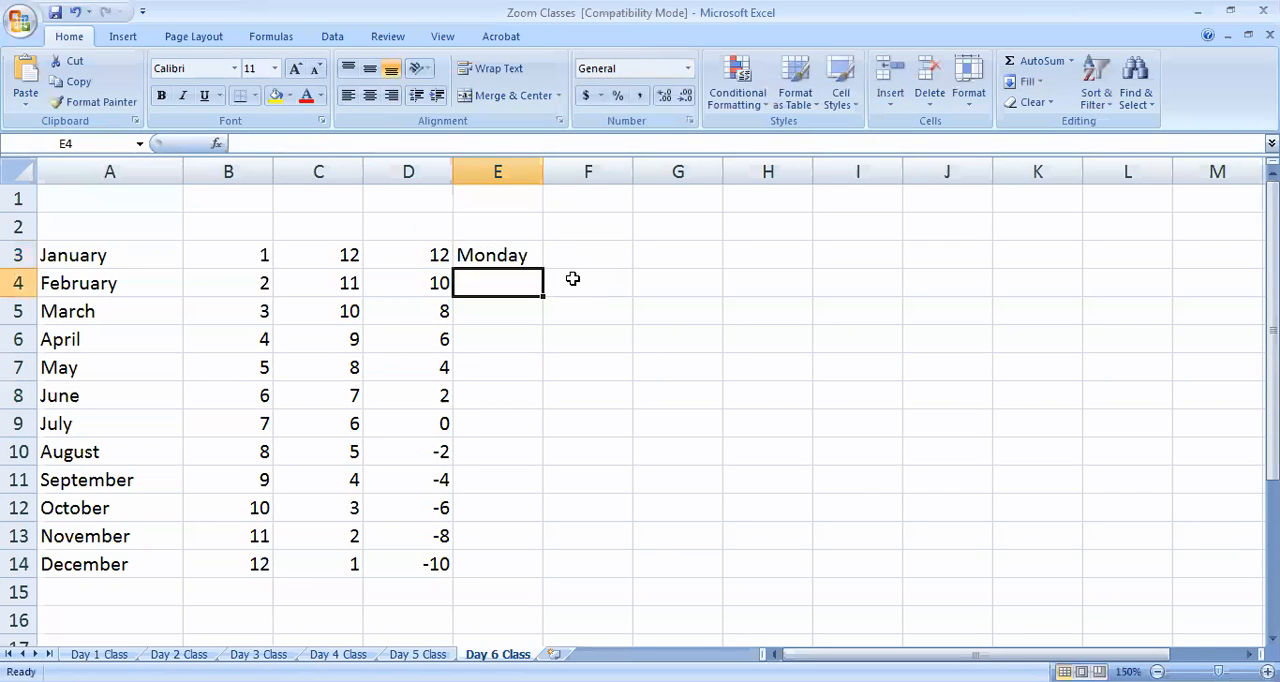
{"action": "type", "text": "Tues"}
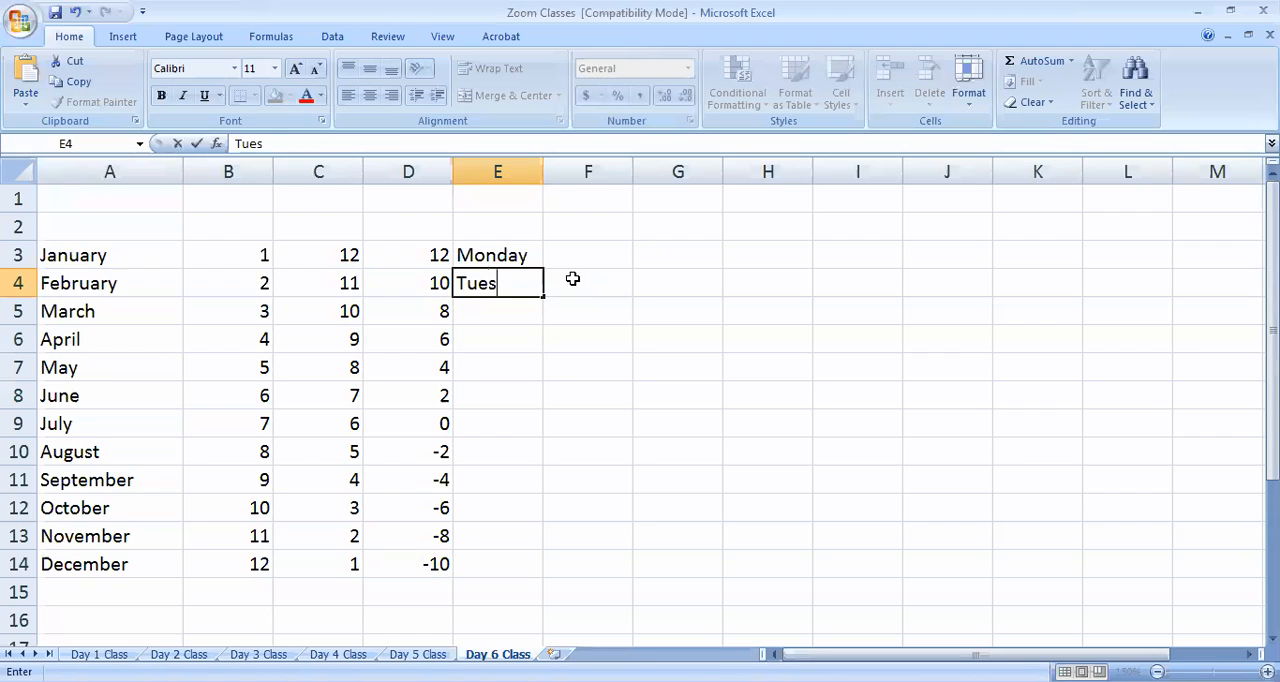
{"action": "type", "text": "day"}
{"action": "left_click", "coordinate": [594, 508]}
Extend the weekday series from E3:E4 down to Sunday in E9 and autofit the width of column E
{"action": "left_click_drag", "start_coordinate": [527, 261], "coordinate": [548, 439]}
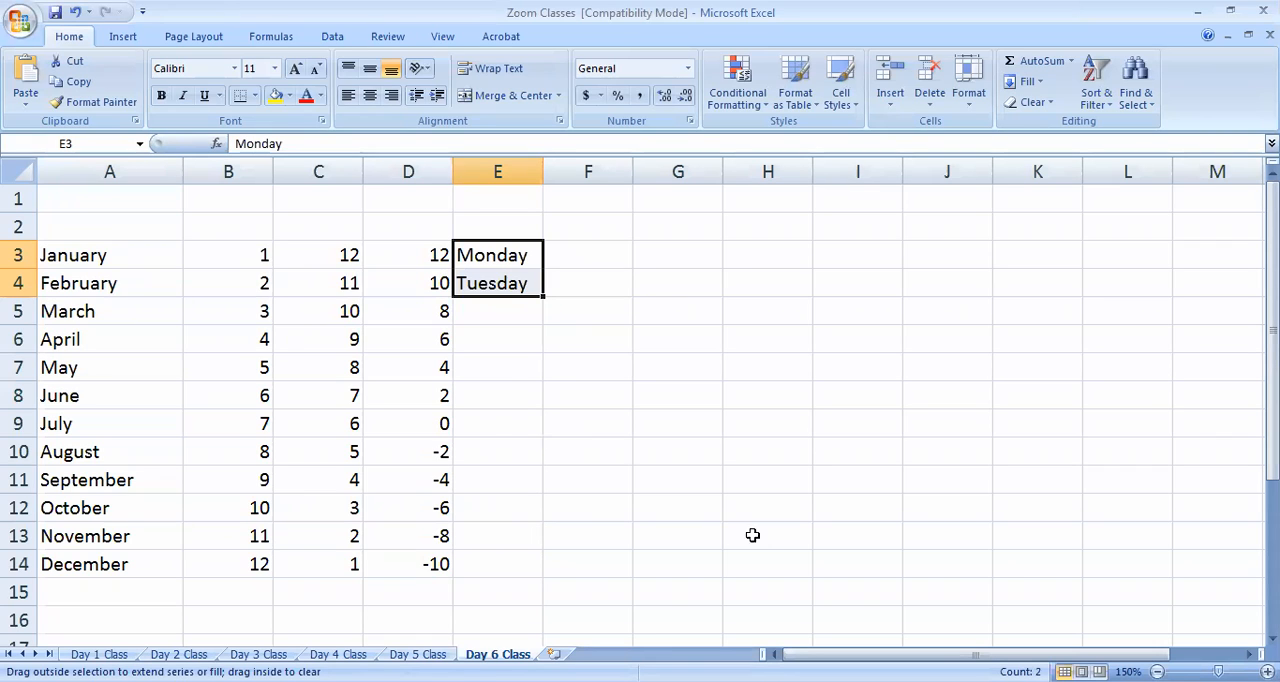
{"action": "left_click_drag", "start_coordinate": [752, 535], "coordinate": [756, 536]}
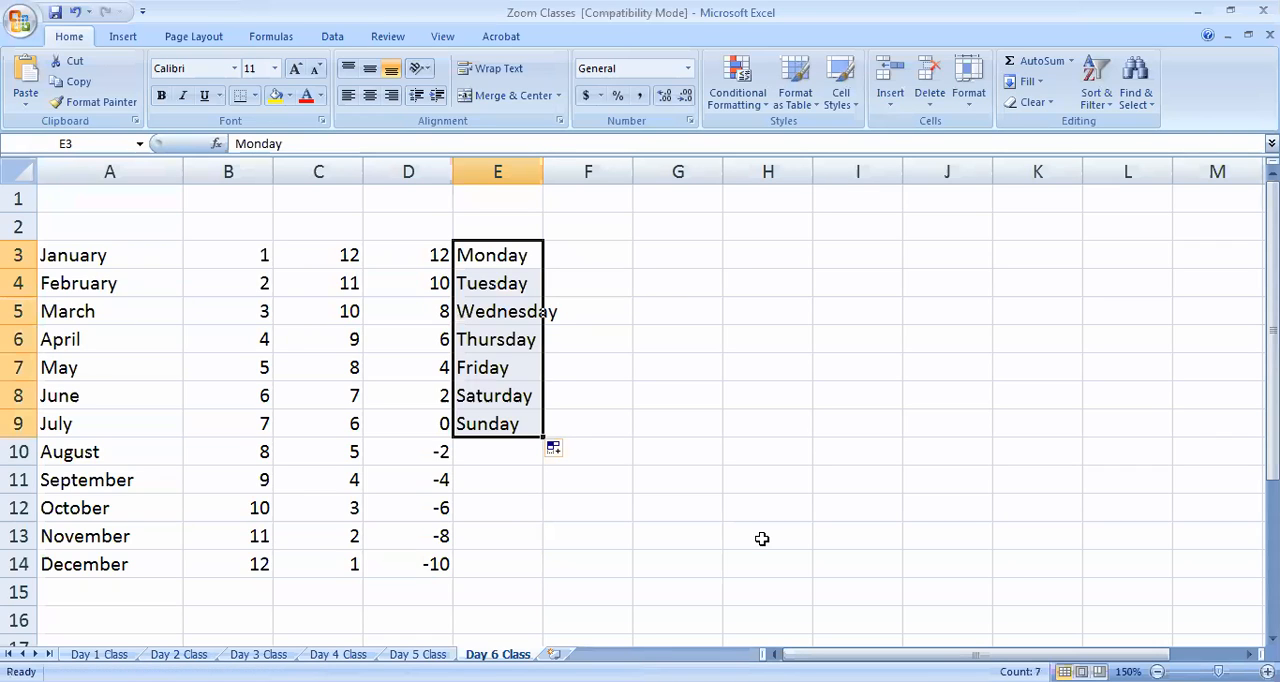
{"action": "double_click", "coordinate": [546, 168]}
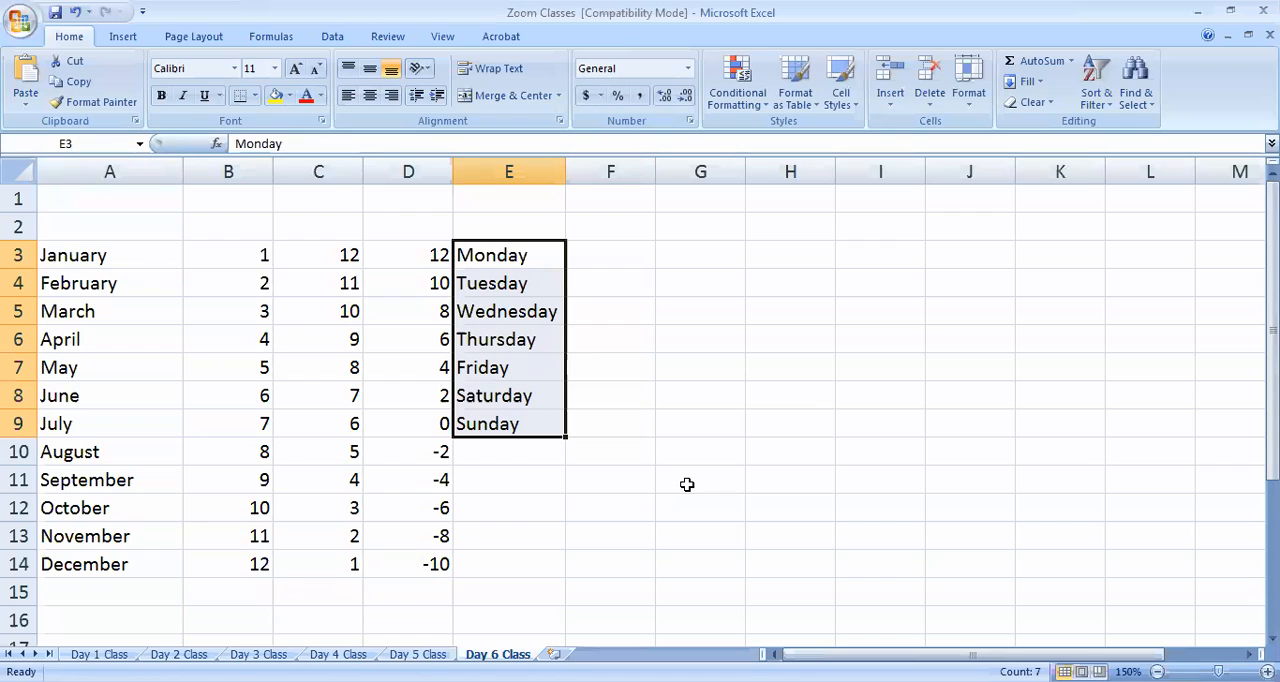
Move the number column B in front of the month names by inserting its cut cells at column A
{"action": "left_click", "coordinate": [245, 165]}
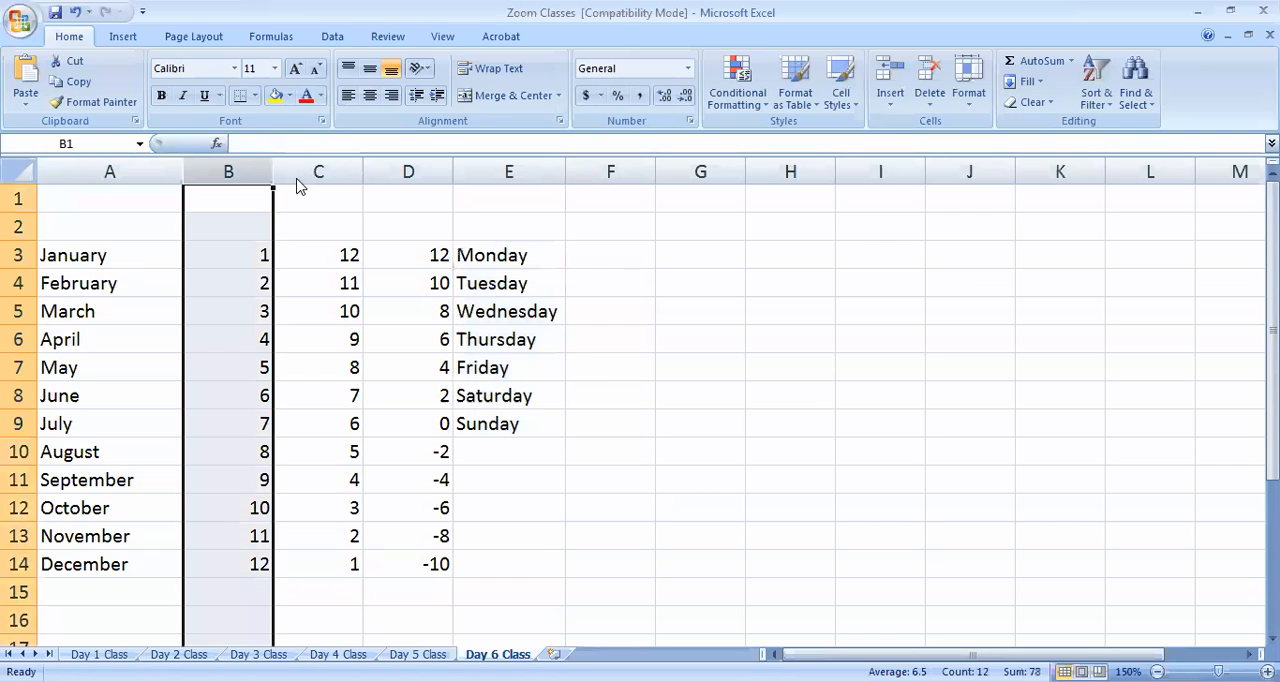
{"action": "key", "text": "ctrl+x"}
{"action": "right_click", "coordinate": [114, 167]}
{"action": "left_click", "coordinate": [164, 260]}
{"action": "left_click", "coordinate": [350, 311]}
Clear the contents of columns C through E
{"action": "left_click_drag", "start_coordinate": [350, 171], "coordinate": [523, 271]}
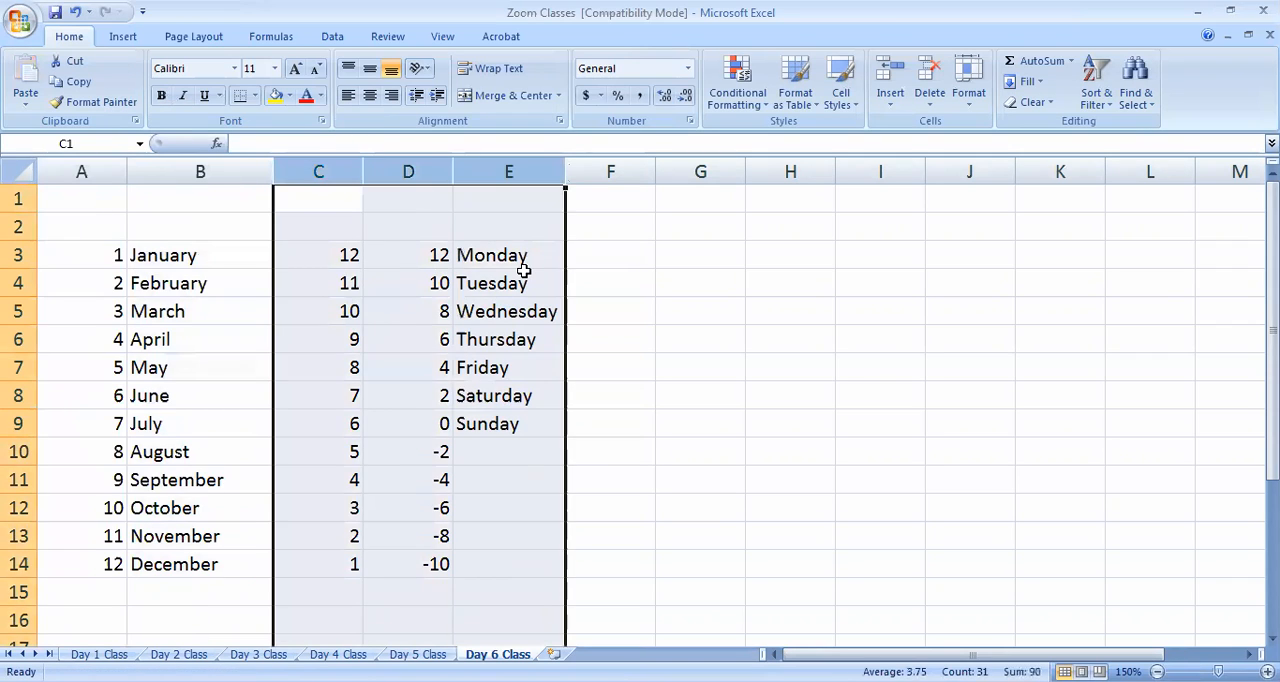
{"action": "key", "text": "Delete"}
{"action": "left_click", "coordinate": [289, 328]}
Widen column C to about twice its width and enter 25000 for January in C3 and 37000 for February in C4
{"action": "left_click_drag", "start_coordinate": [363, 168], "coordinate": [450, 170]}
{"action": "left_click", "coordinate": [367, 260]}
{"action": "type", "text": "25000"}
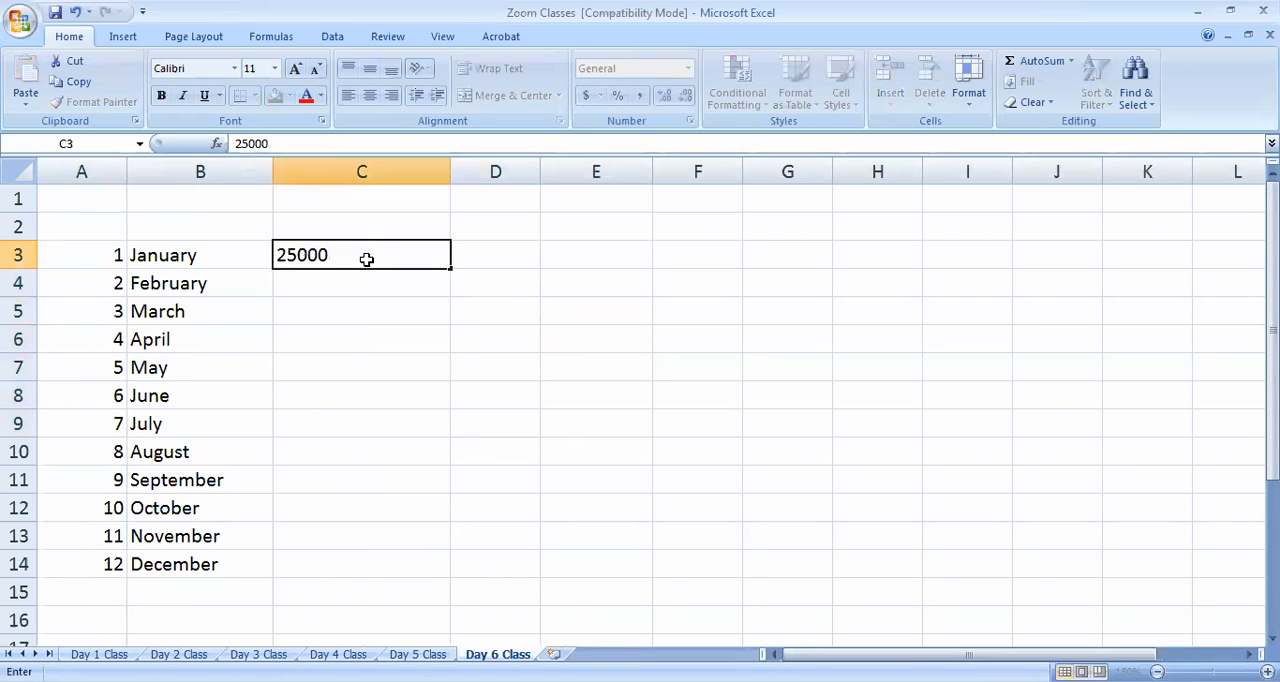
{"action": "key", "text": "Return"}
{"action": "type", "text": "37000"}
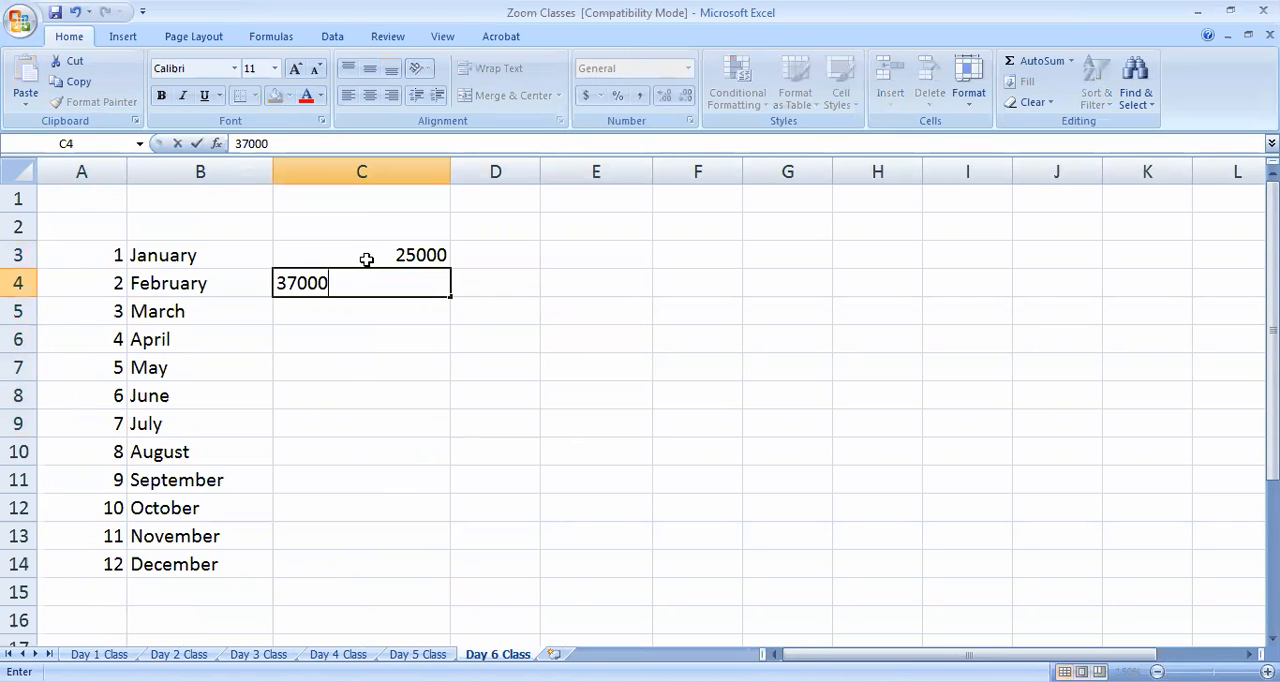
{"action": "key", "text": "Return"}
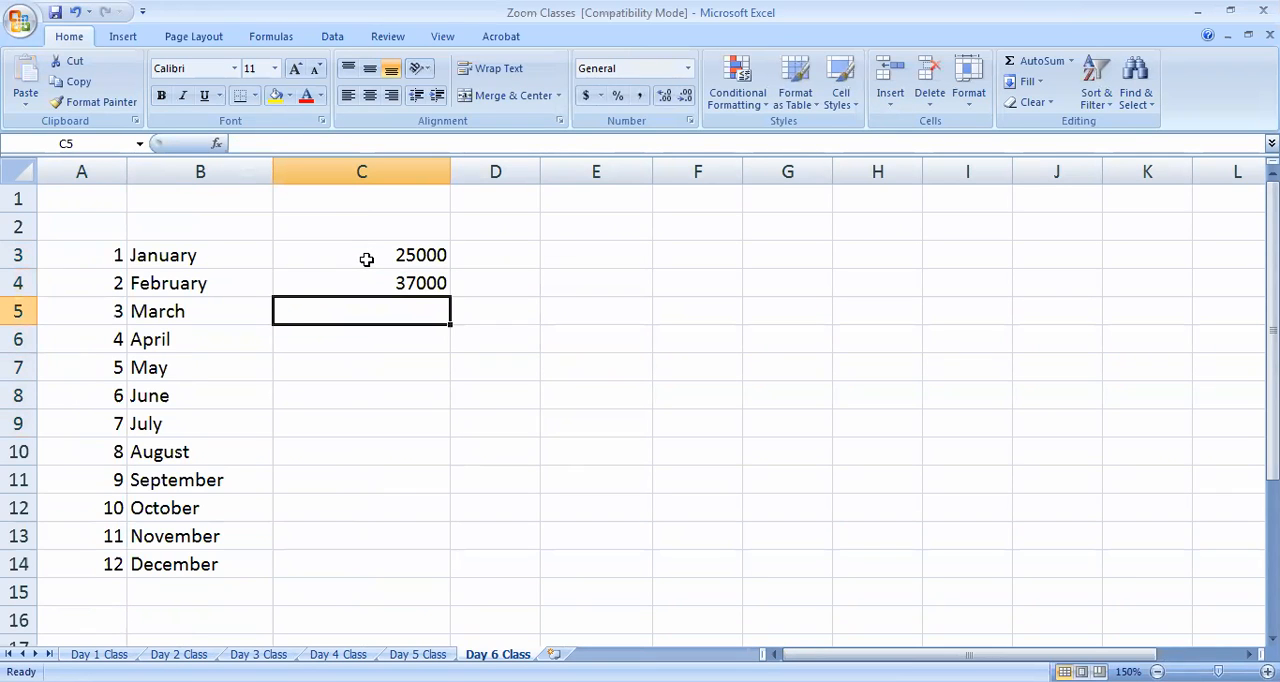
Enter 26000 for March in C5 and 50000 for April in C6
{"action": "type", "text": "120"}
{"action": "key", "text": "BackSpace"}
{"action": "key", "text": "BackSpace"}
{"action": "key", "text": "BackSpace"}
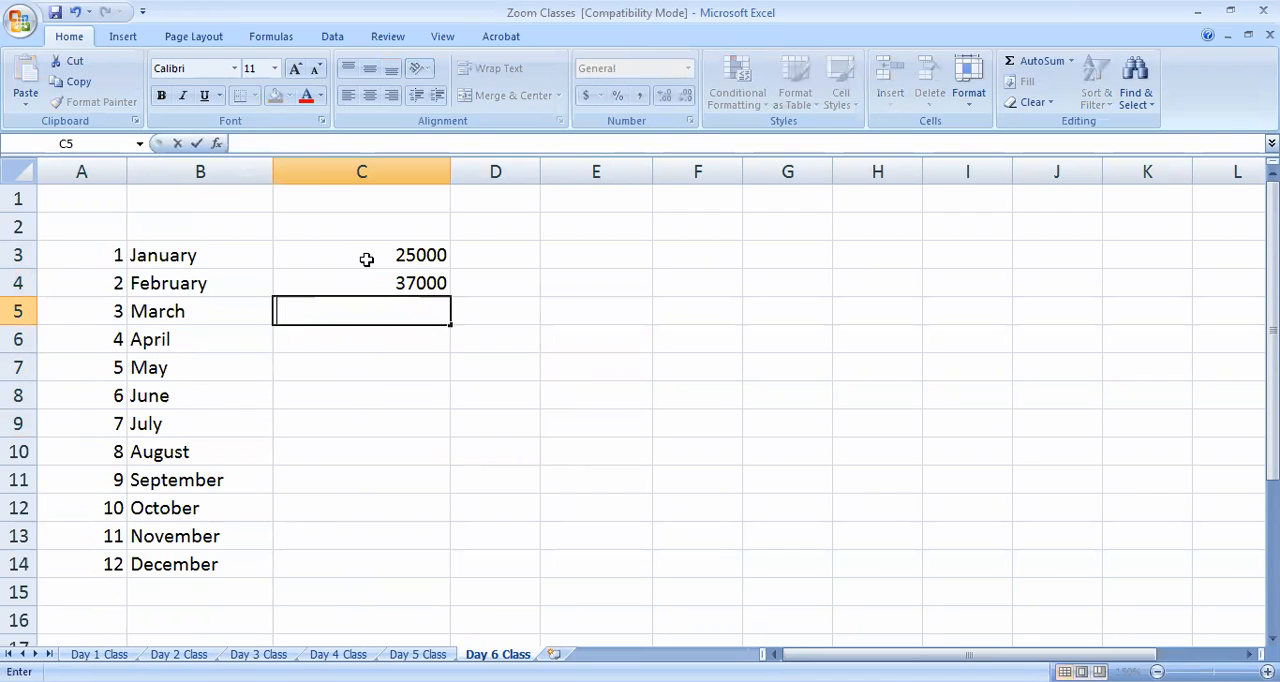
{"action": "type", "text": "26000"}
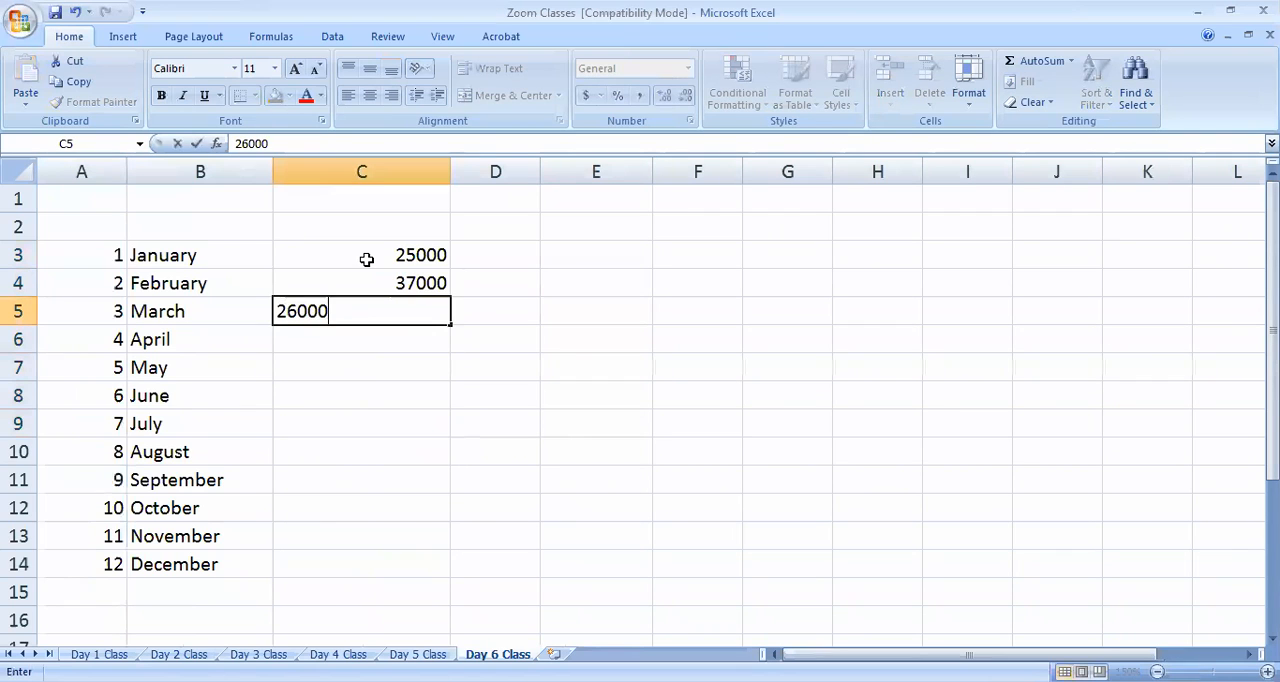
{"action": "key", "text": "Return"}
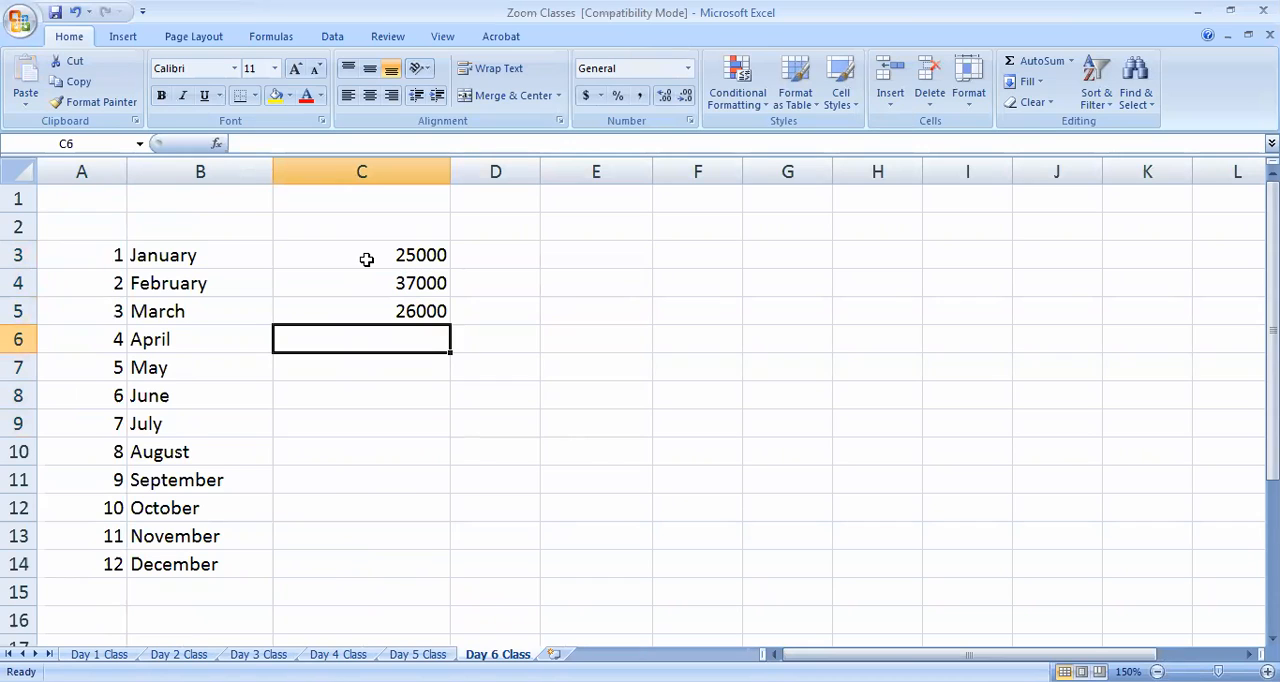
{"action": "type", "text": "50000"}
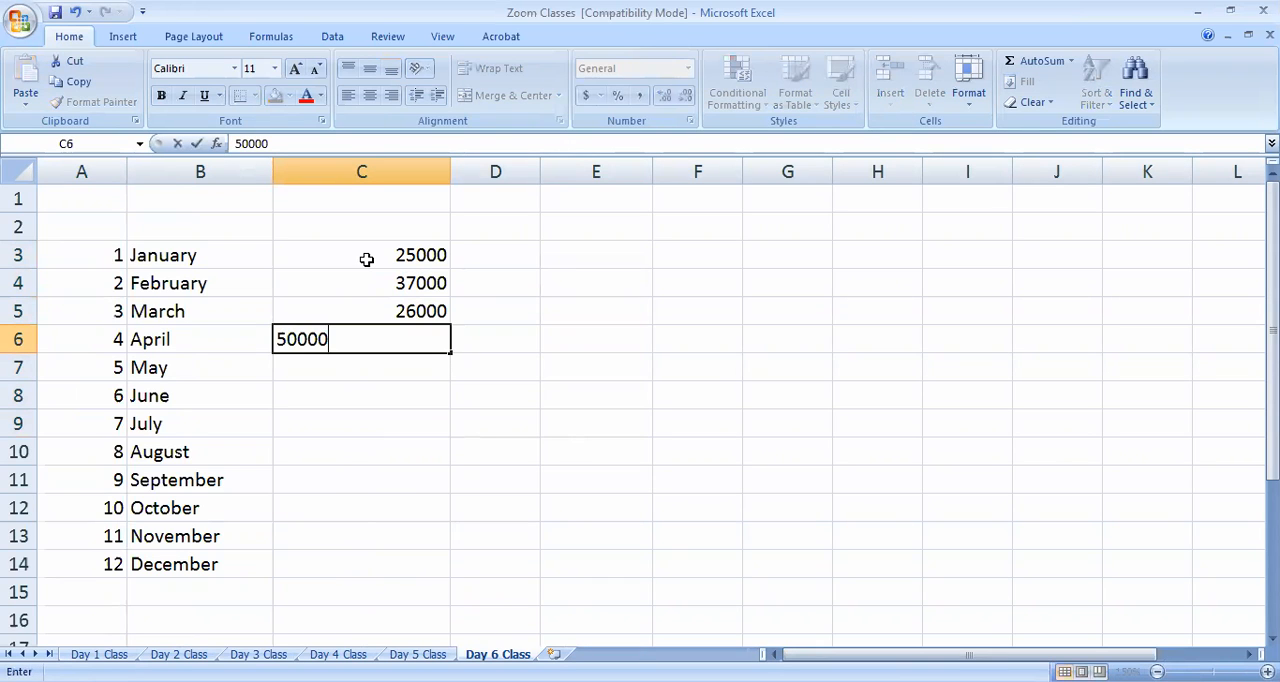
{"action": "key", "text": "Return"}
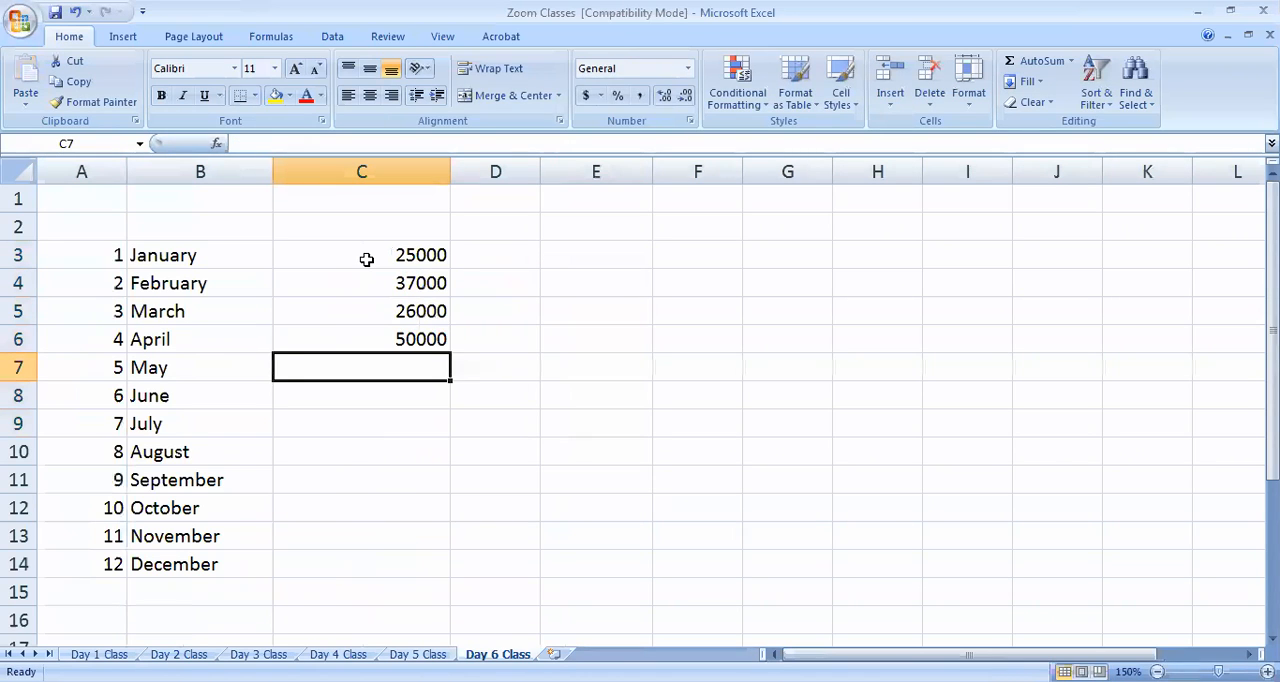
Enter 33000 for May in C7 and 26546 for June in C8
{"action": "type", "text": "33"}
{"action": "key", "text": "Return"}
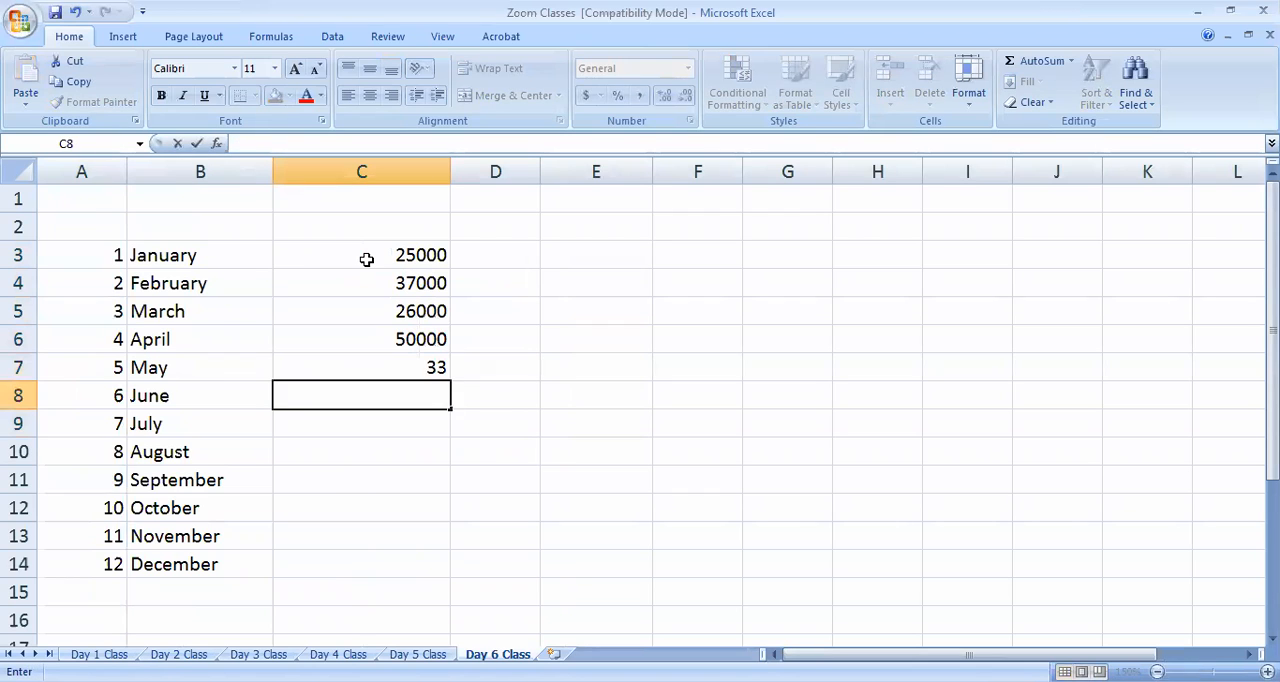
{"action": "key", "text": "Up"}
{"action": "type", "text": "33000"}
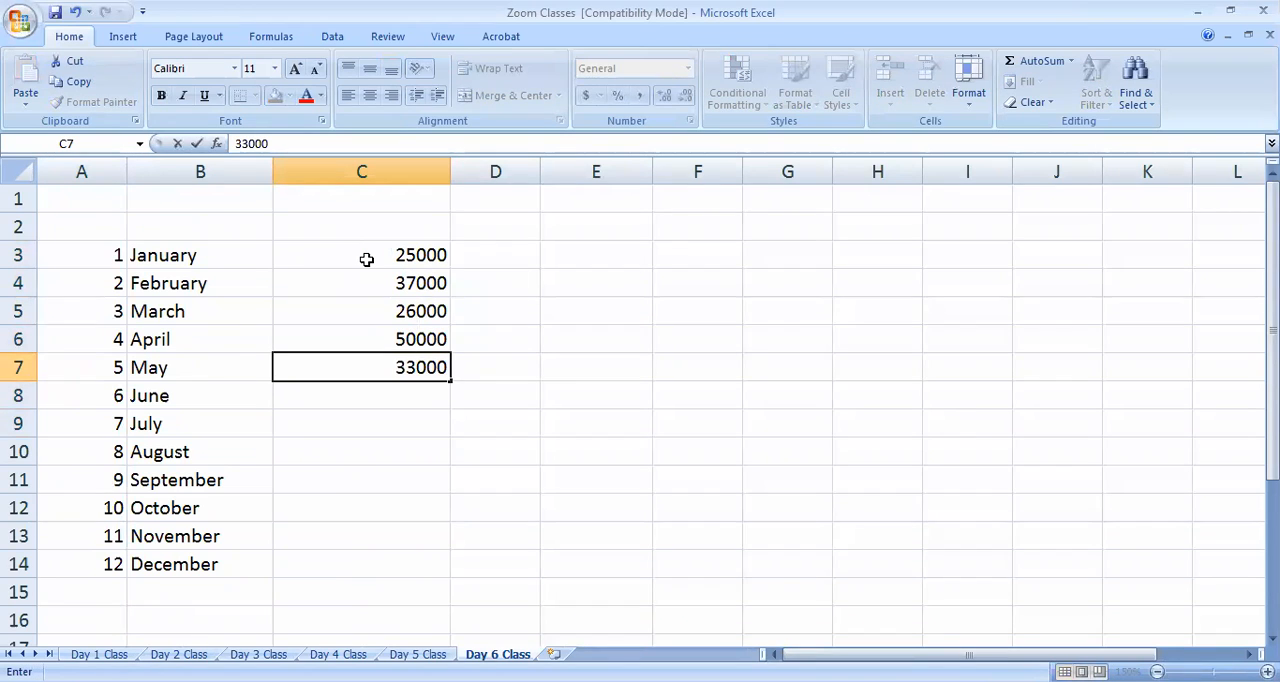
{"action": "key", "text": "Return"}
{"action": "type", "text": "26546"}
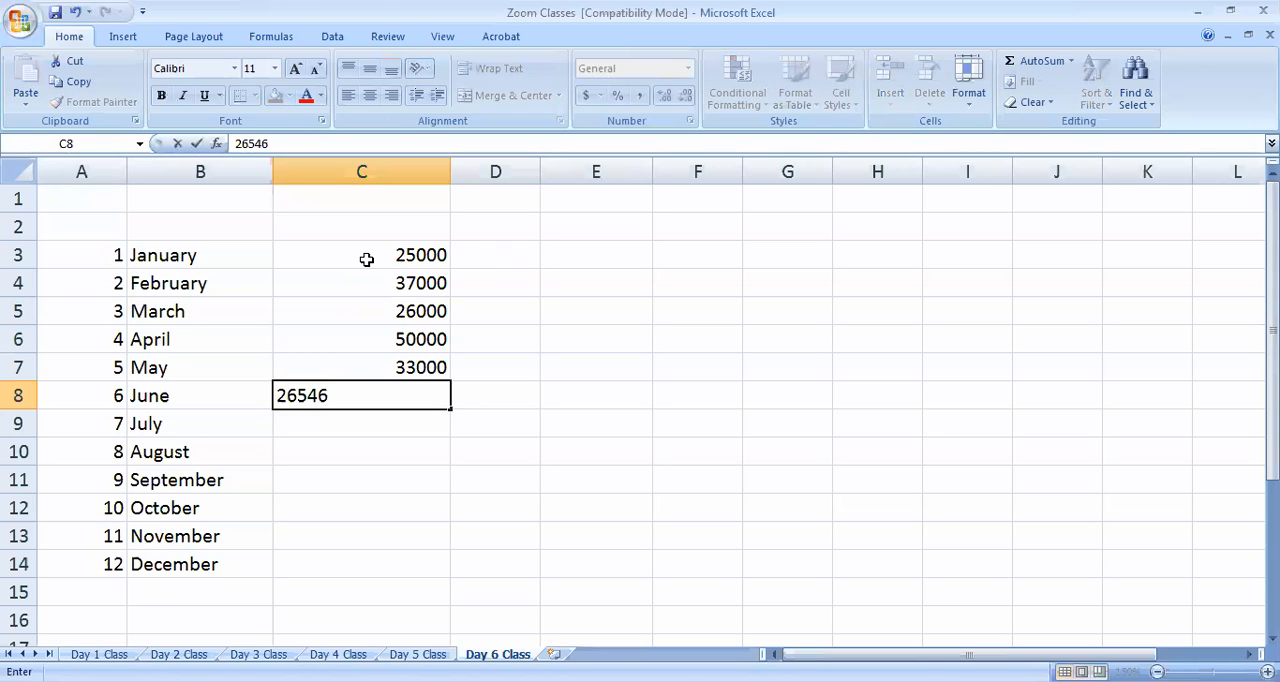
{"action": "key", "text": "Return"}
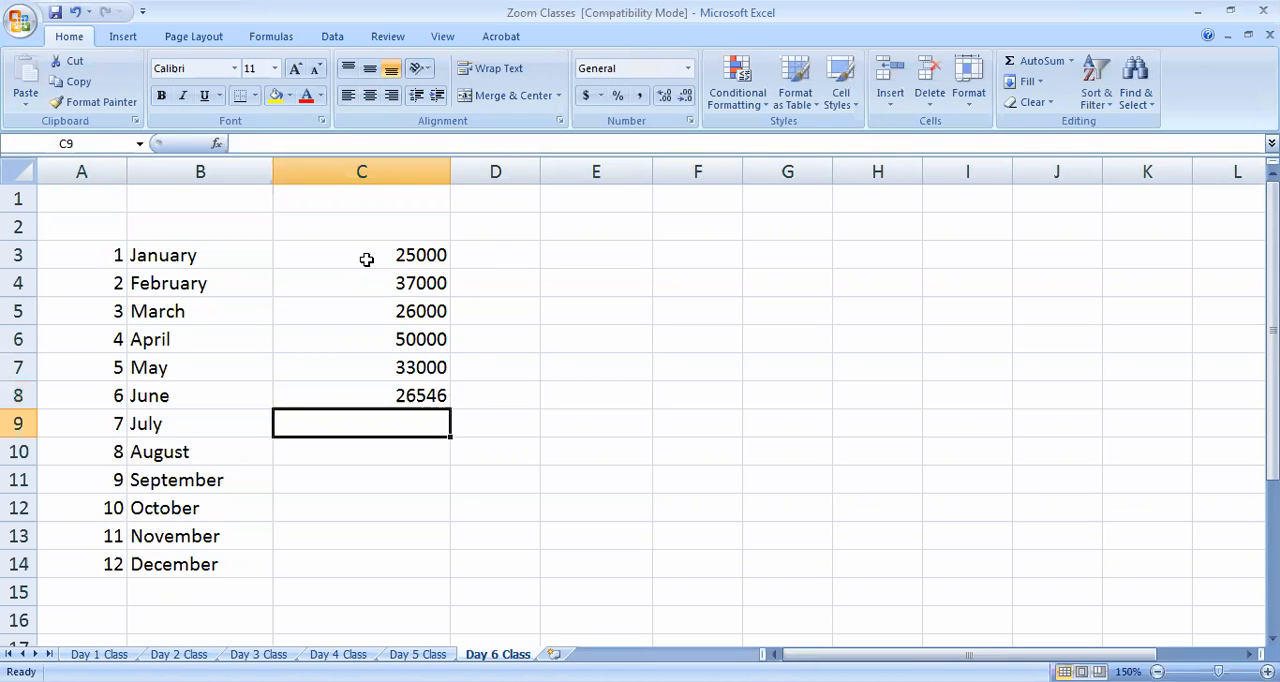
Enter 45000 for July in C9, 23691 for August in C10 and 55555 for September in C11
{"action": "type", "text": "45000"}
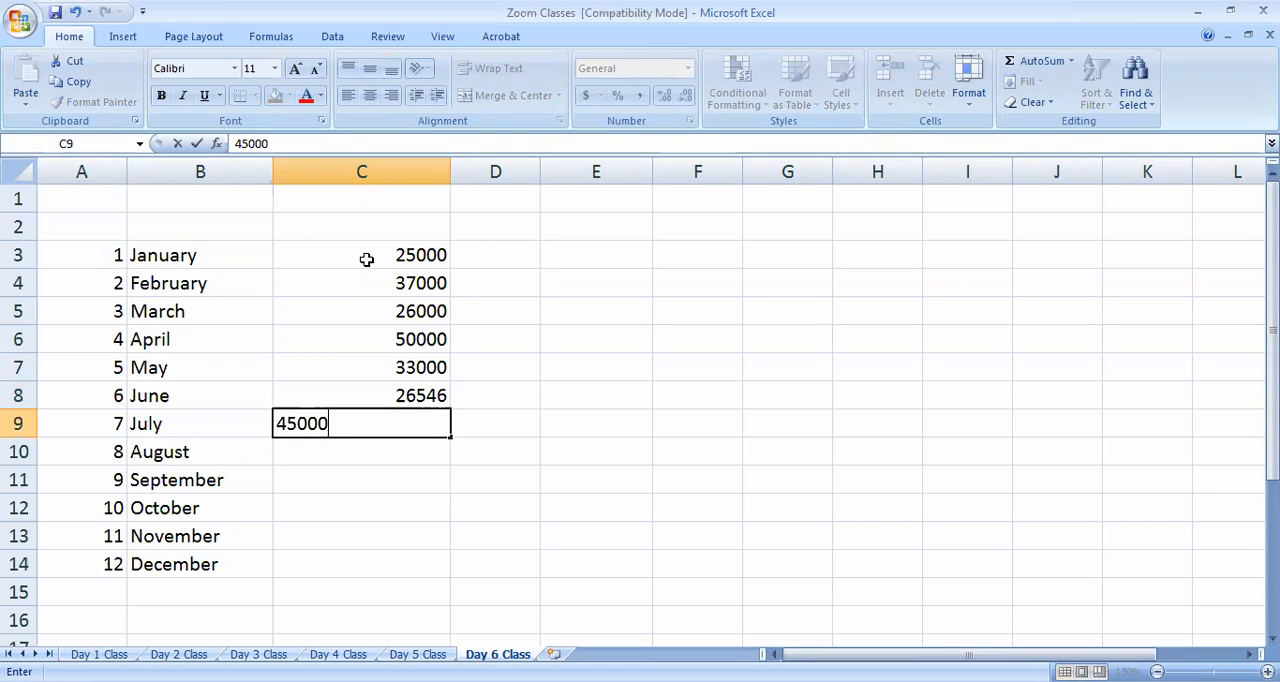
{"action": "key", "text": "Return"}
{"action": "type", "text": "23691"}
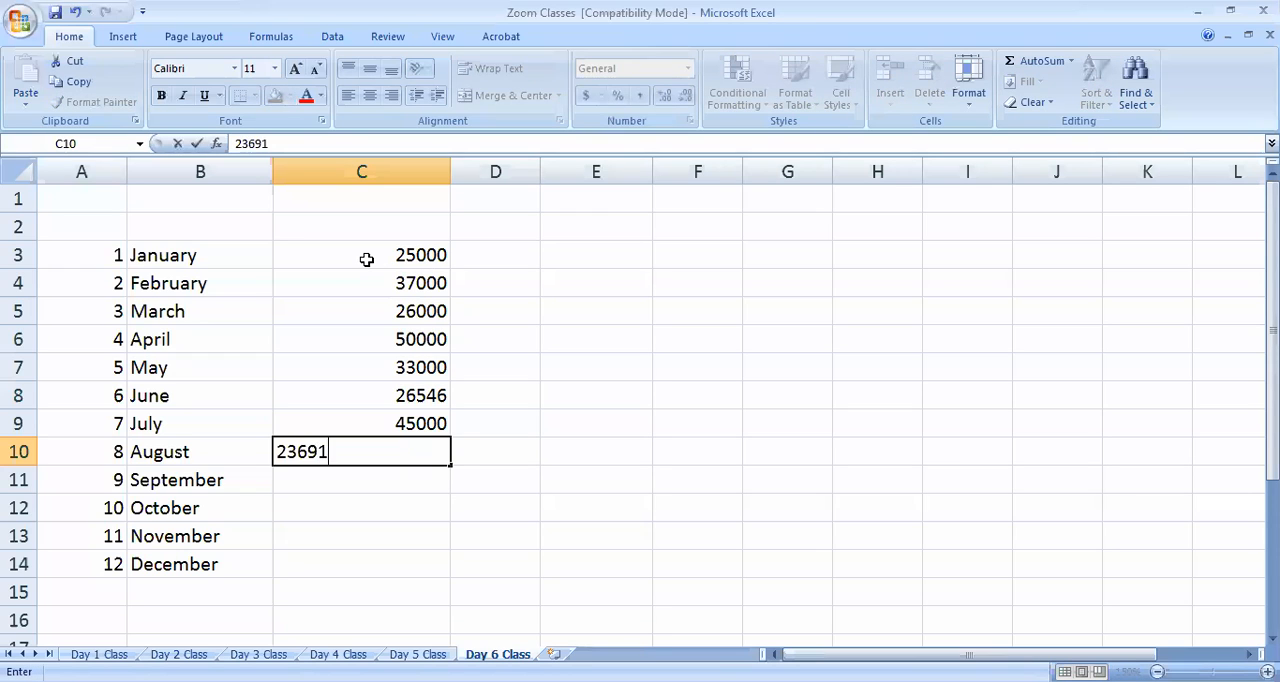
{"action": "key", "text": "Return"}
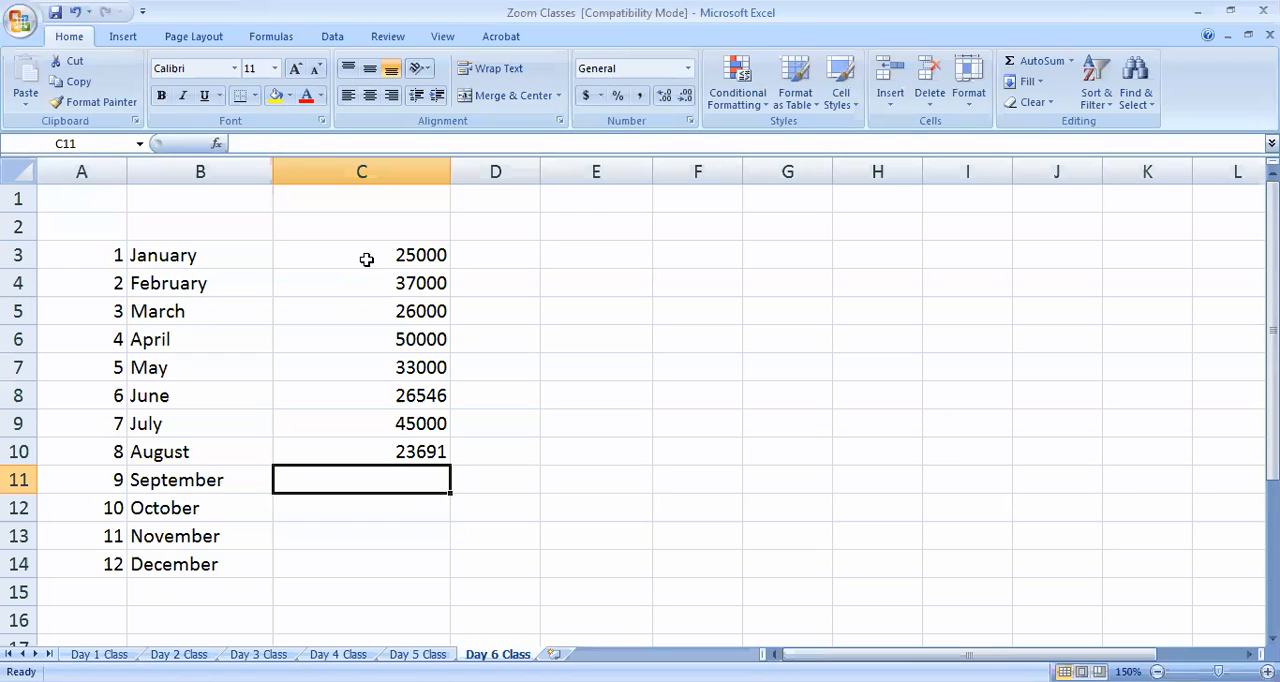
{"action": "type", "text": "5"}
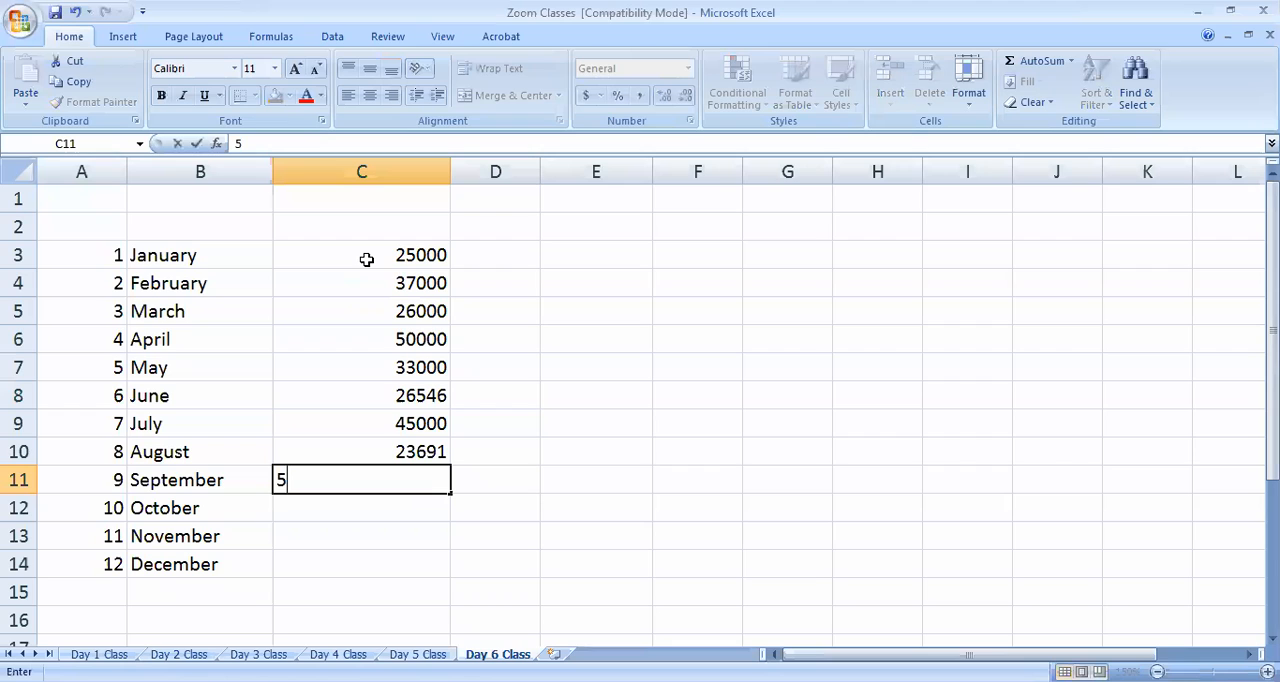
{"action": "type", "text": "55555"}
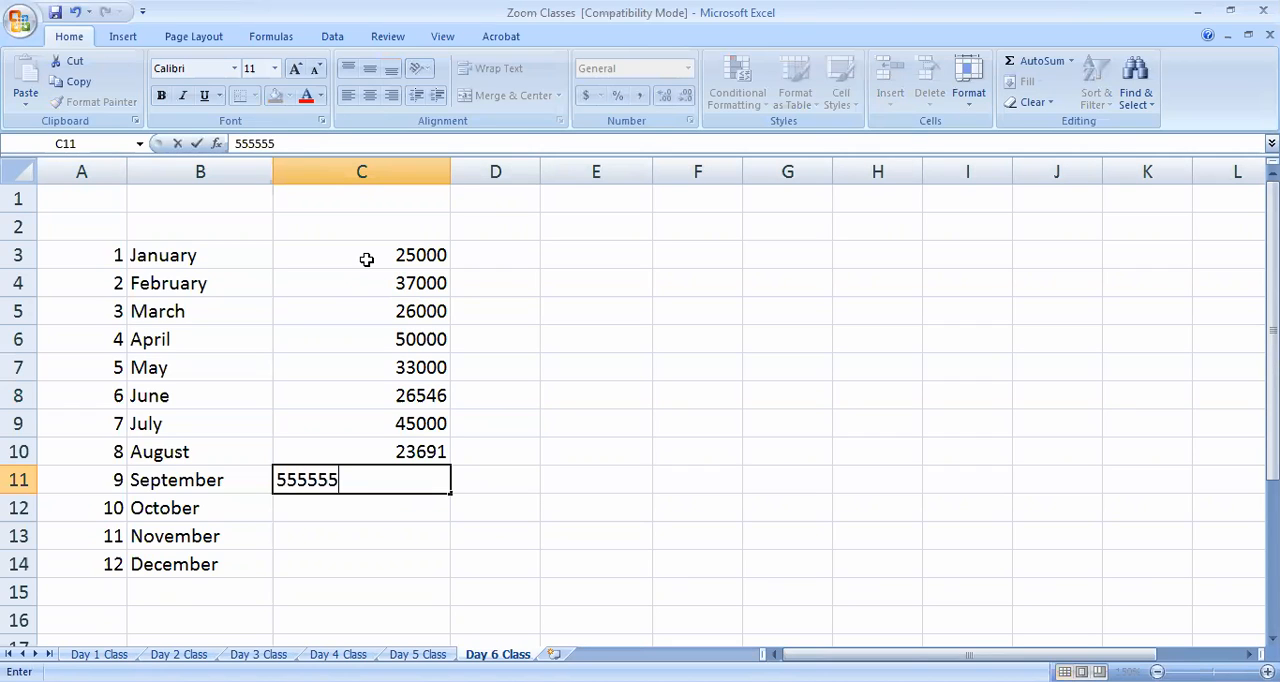
{"action": "key", "text": "Return"}
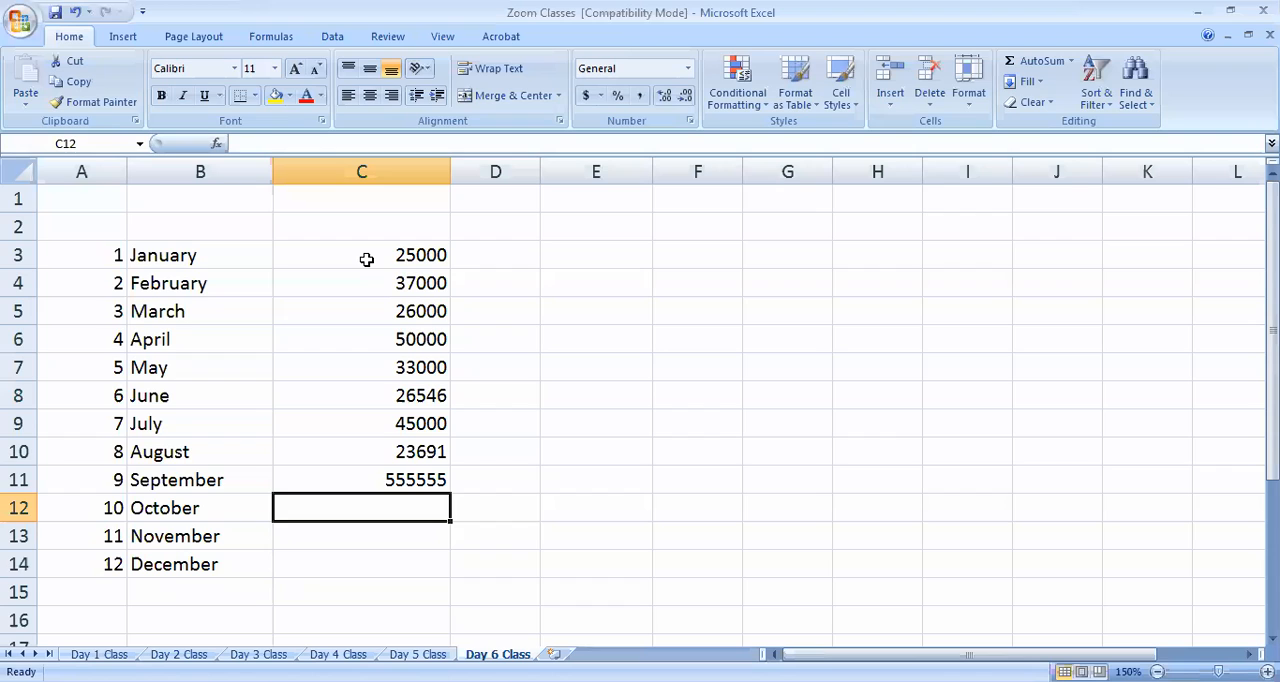
{"action": "key", "text": "Up"}
{"action": "type", "text": "5"}
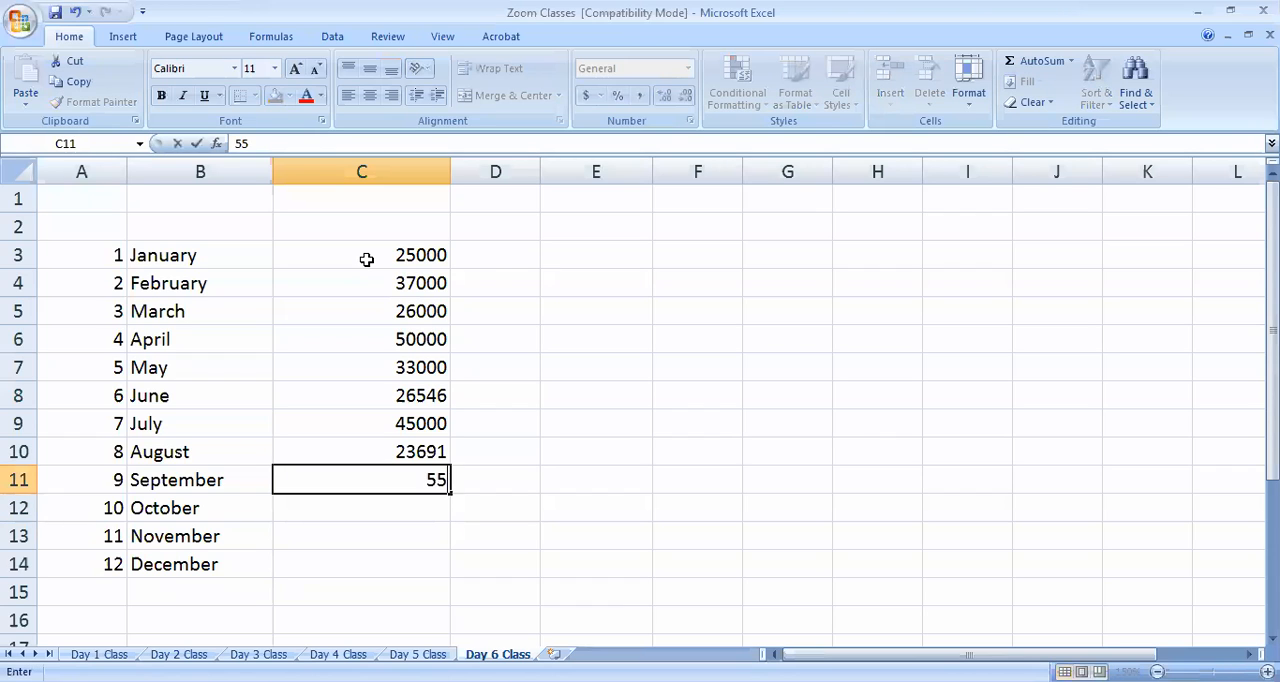
{"action": "key", "text": "Return"}
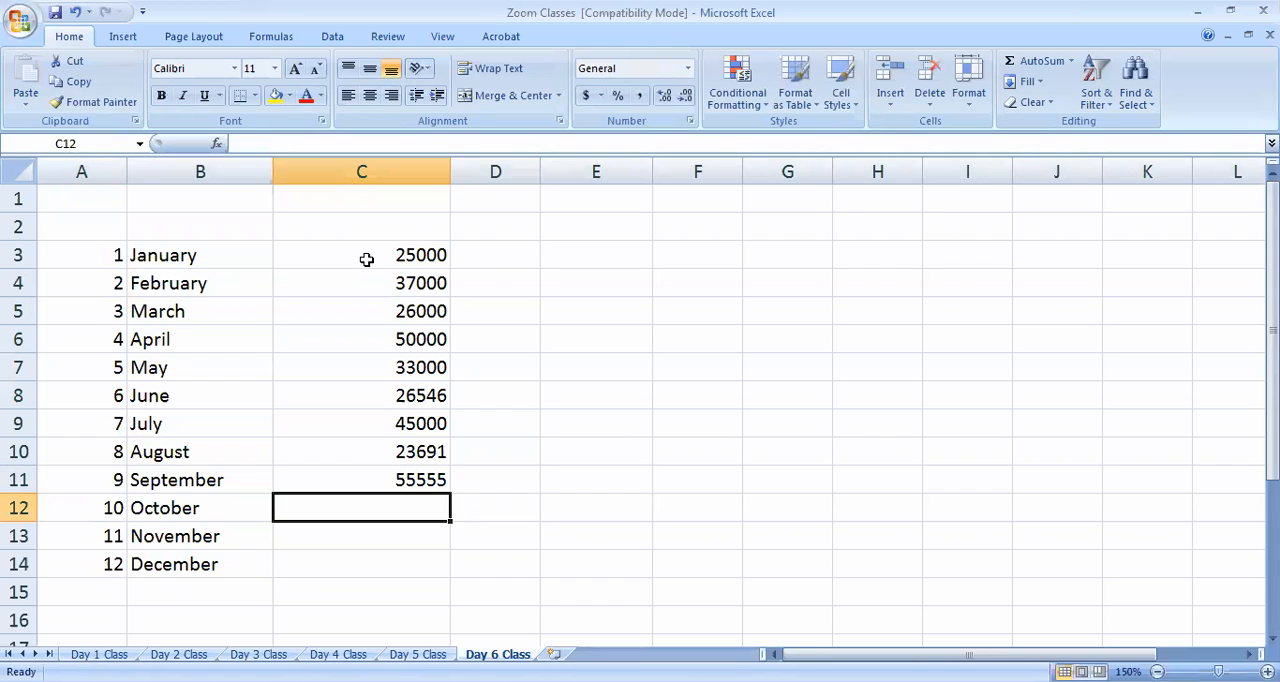
Enter 27894 for October in C12, 60000 for November in C13 and 120089 for December in C14
{"action": "type", "text": "27894"}
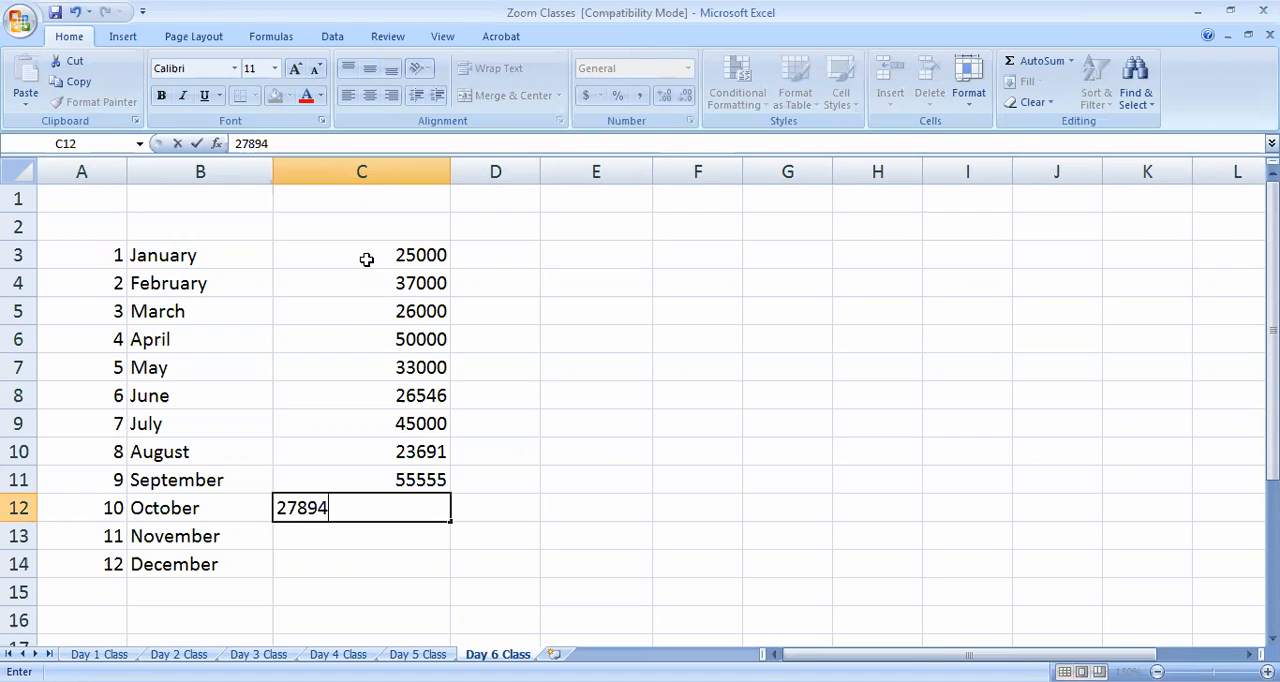
{"action": "key", "text": "Return"}
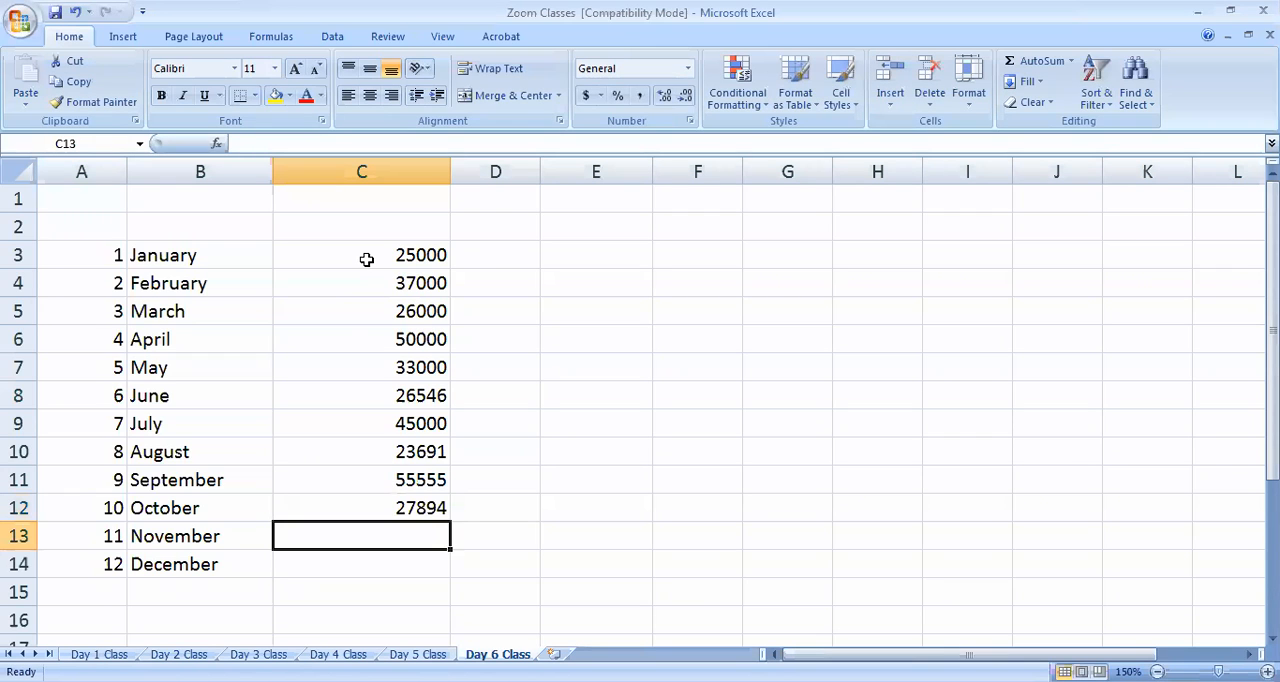
{"action": "type", "text": "60000"}
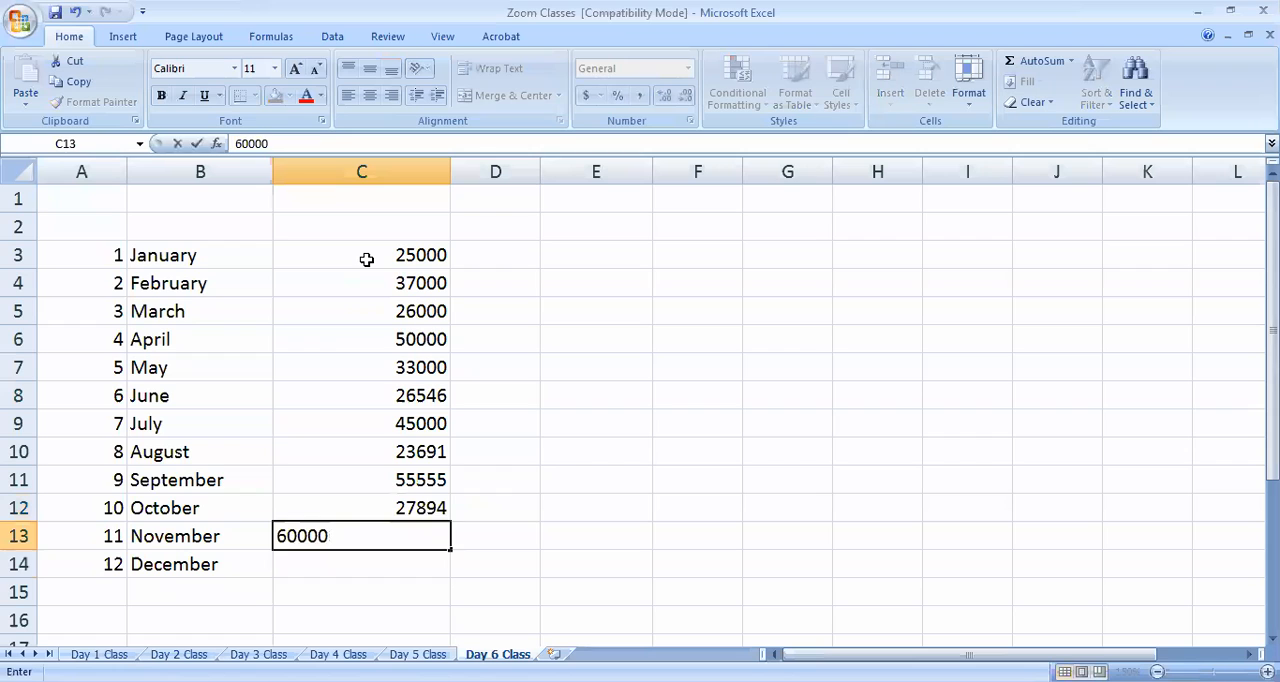
{"action": "key", "text": "Return"}
{"action": "type", "text": "120089"}
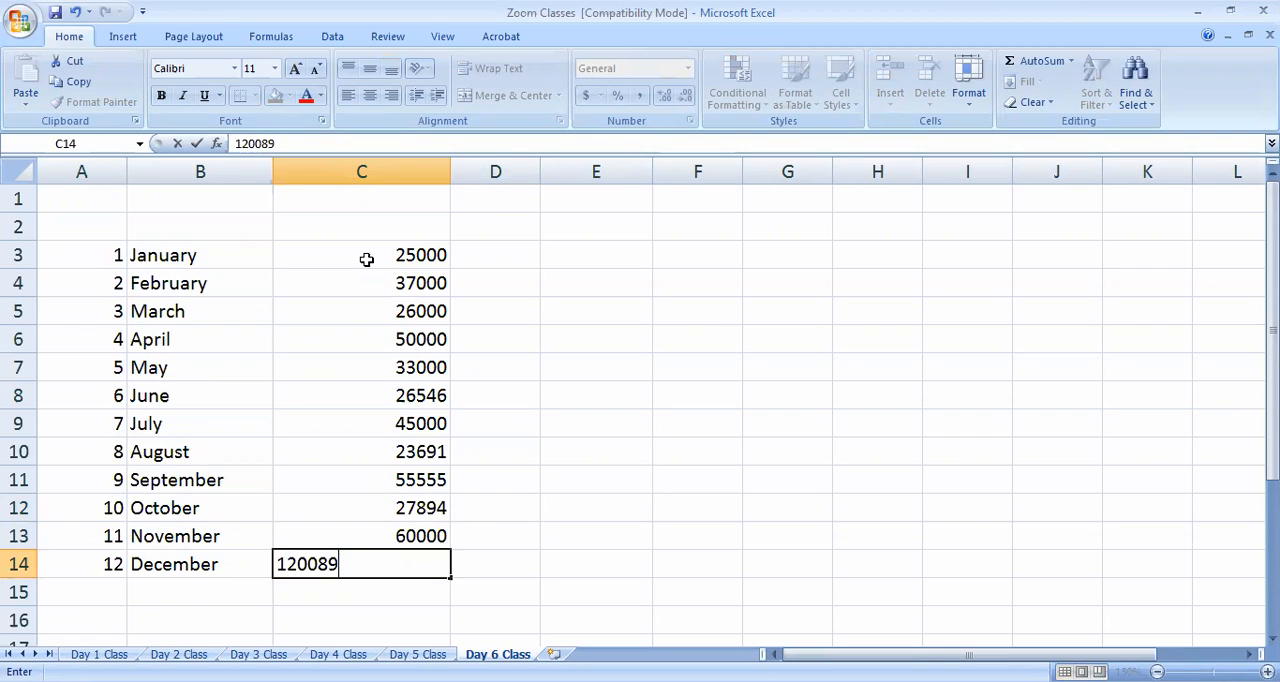
{"action": "left_click", "coordinate": [662, 362]}
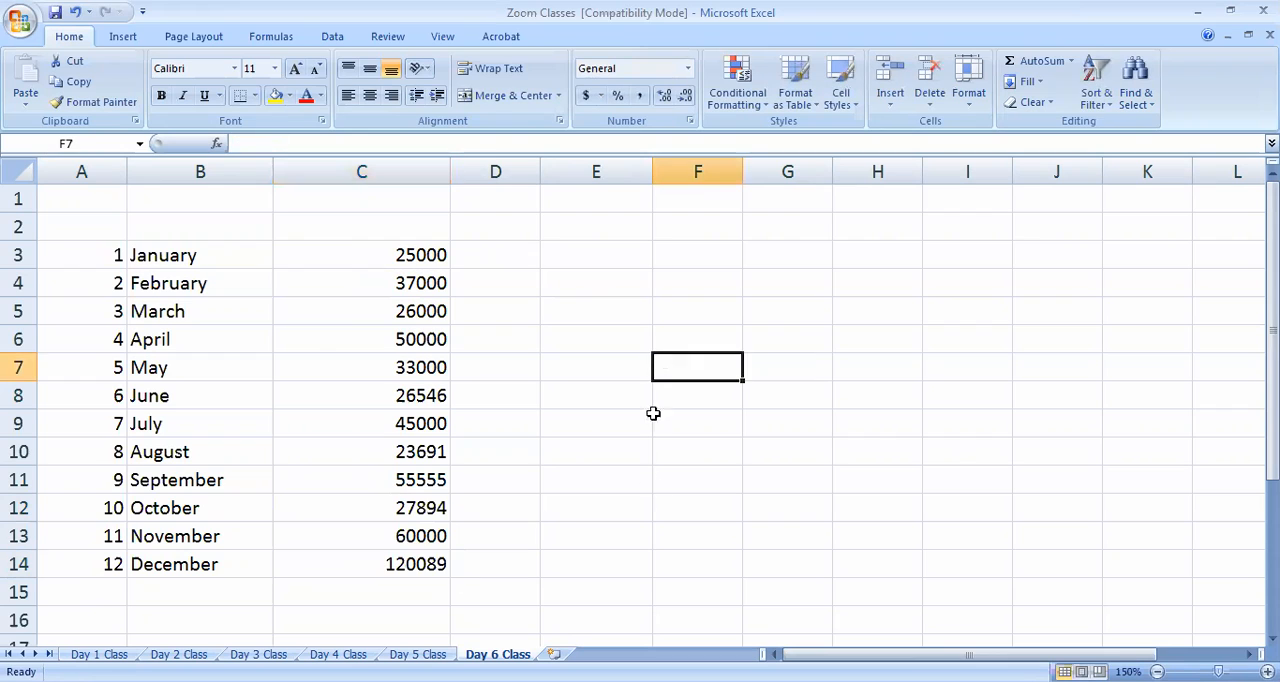
Change the December amount in C14 to 80089
{"action": "left_click", "coordinate": [407, 563]}
{"action": "double_click", "coordinate": [401, 566]}
{"action": "left_click_drag", "start_coordinate": [392, 565], "coordinate": [389, 564]}
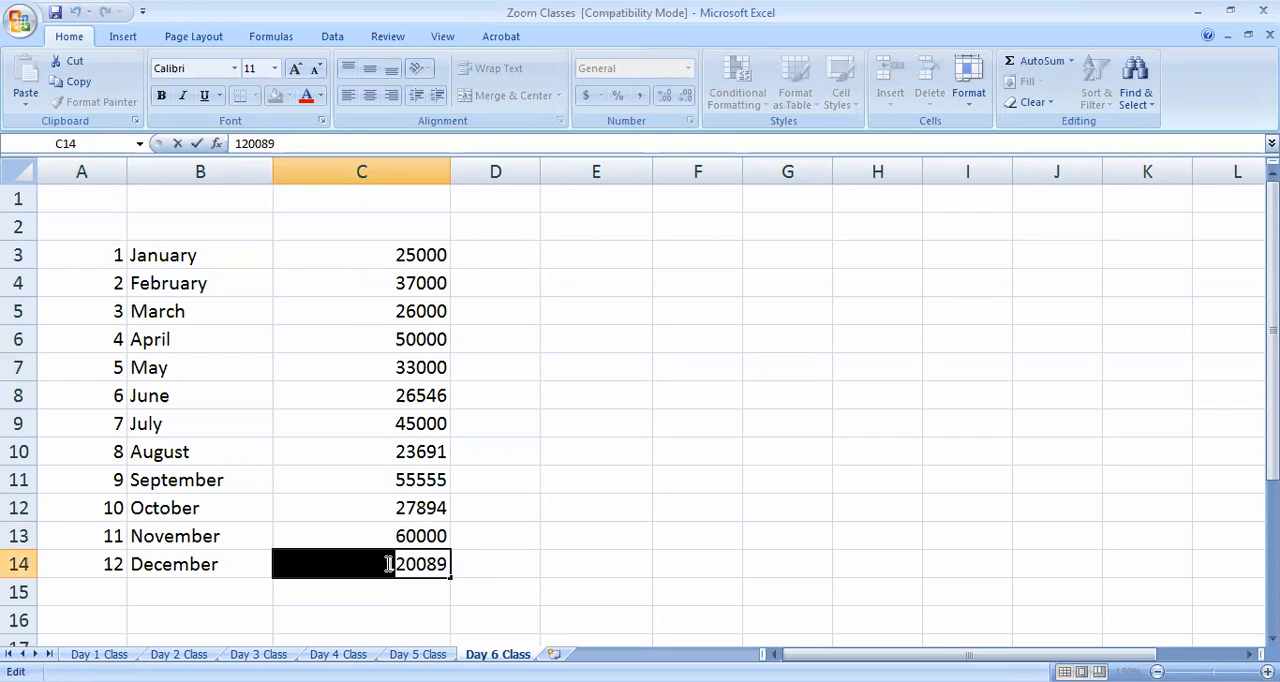
{"action": "key", "text": "Delete"}
{"action": "key", "text": "Delete"}
{"action": "type", "text": "8"}
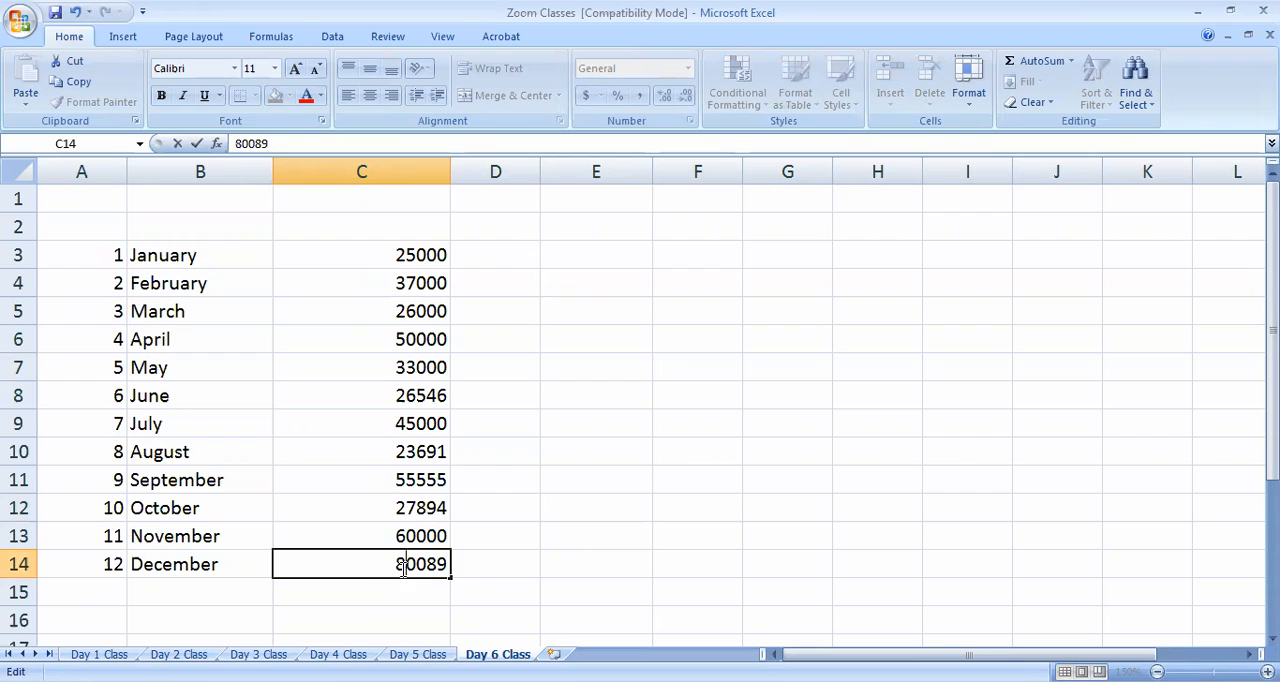
{"action": "left_click", "coordinate": [563, 526]}
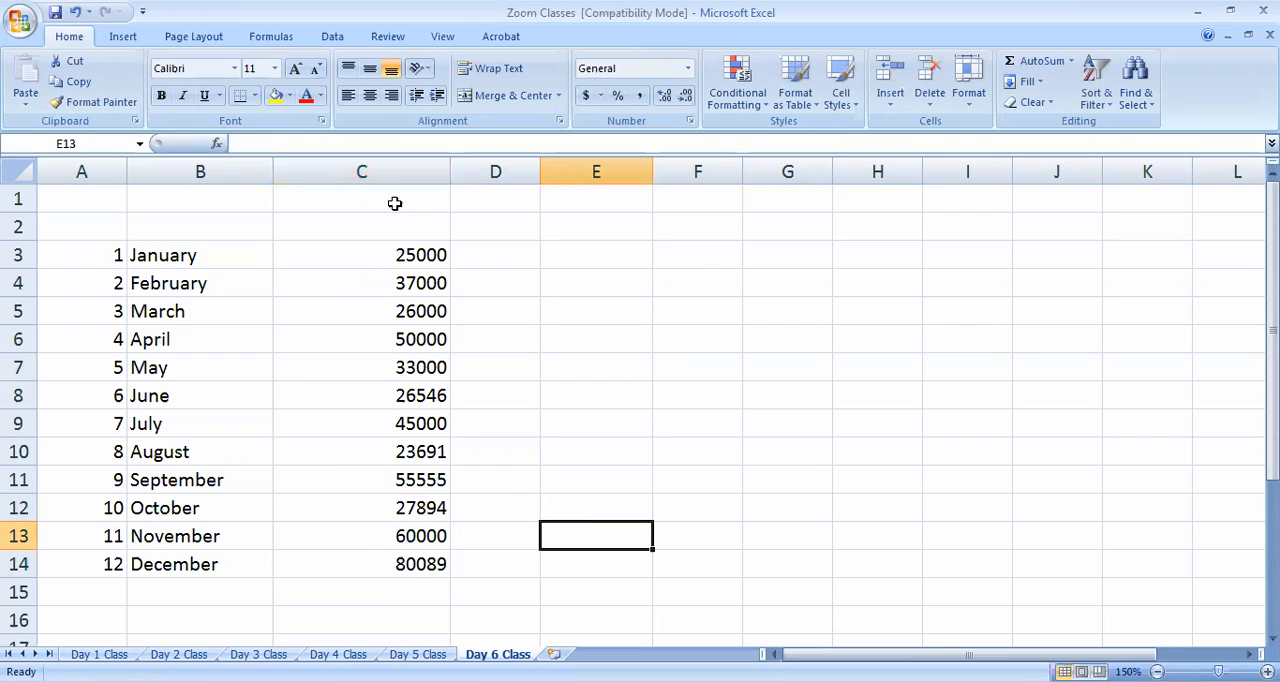
Enter the heading "Month Name" in B2 above the month names
{"action": "left_click", "coordinate": [168, 232]}
{"action": "type", "text": "Mon"}
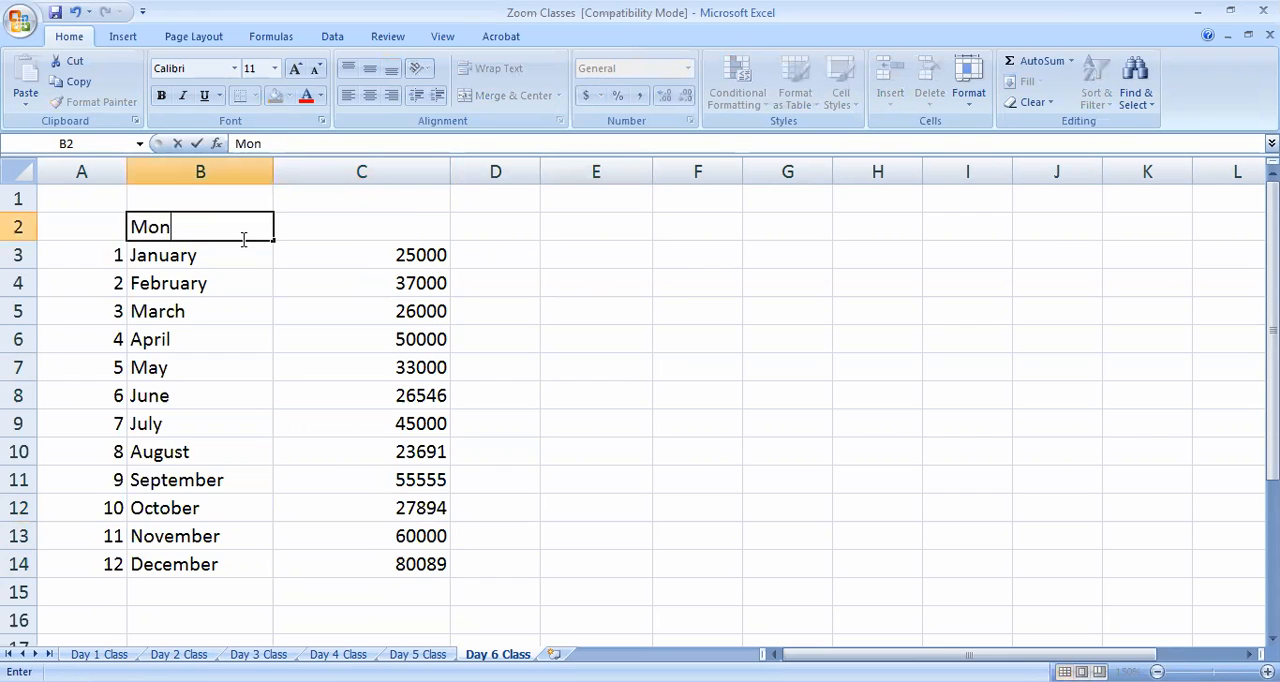
{"action": "type", "text": "thaname"}
{"action": "key", "text": "BackSpace"}
{"action": "key", "text": "BackSpace"}
{"action": "key", "text": "BackSpace"}
{"action": "type", "text": "Name"}
Enter the heading "Expenditure" in C2 above the amounts
{"action": "left_click", "coordinate": [330, 235]}
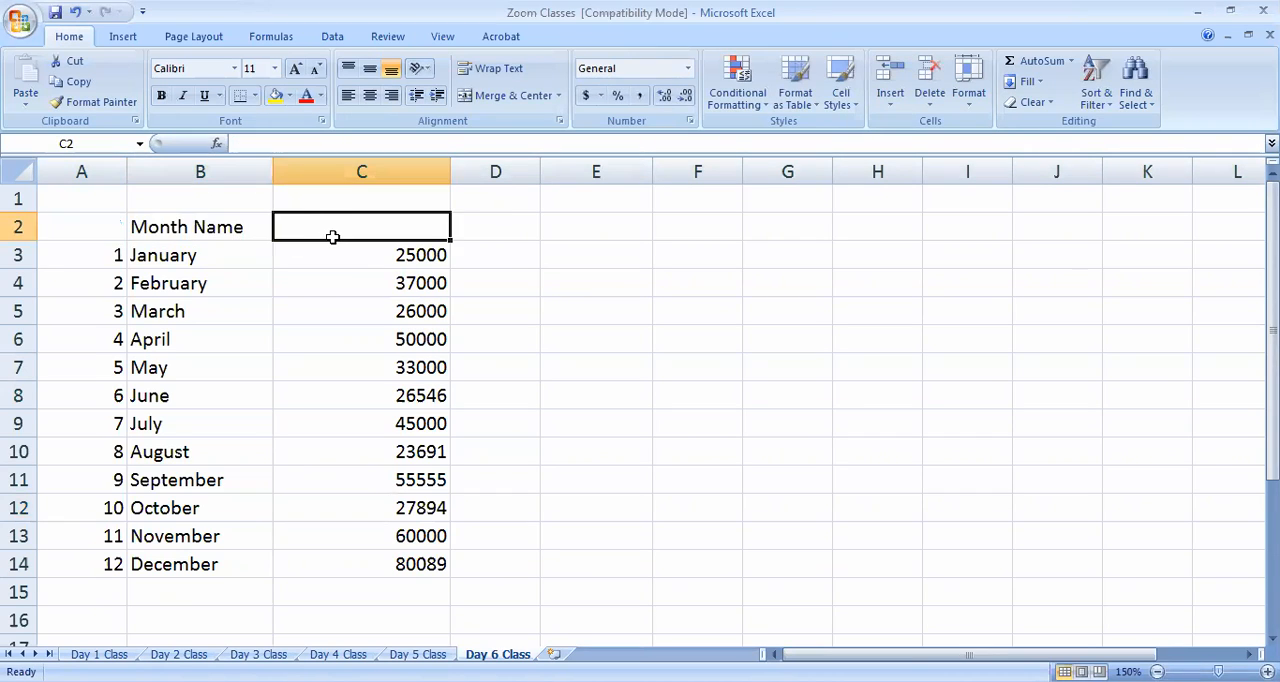
{"action": "type", "text": "Expenditure"}
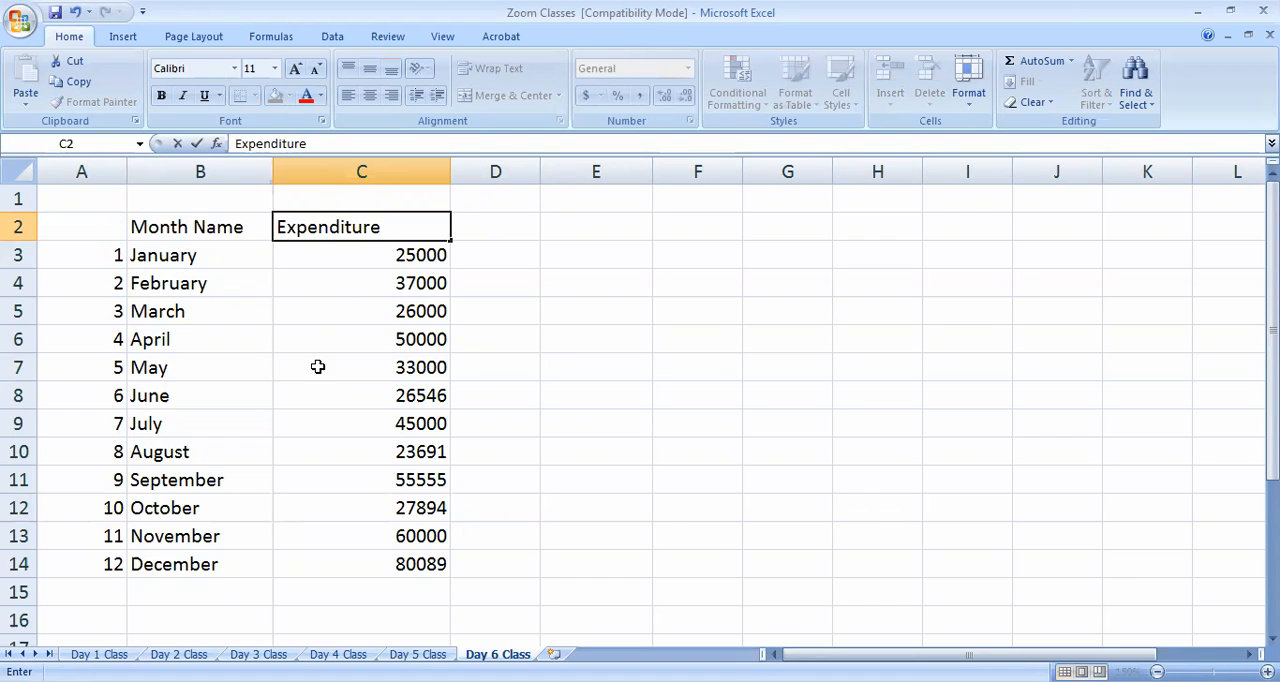
{"action": "left_click", "coordinate": [336, 362]}
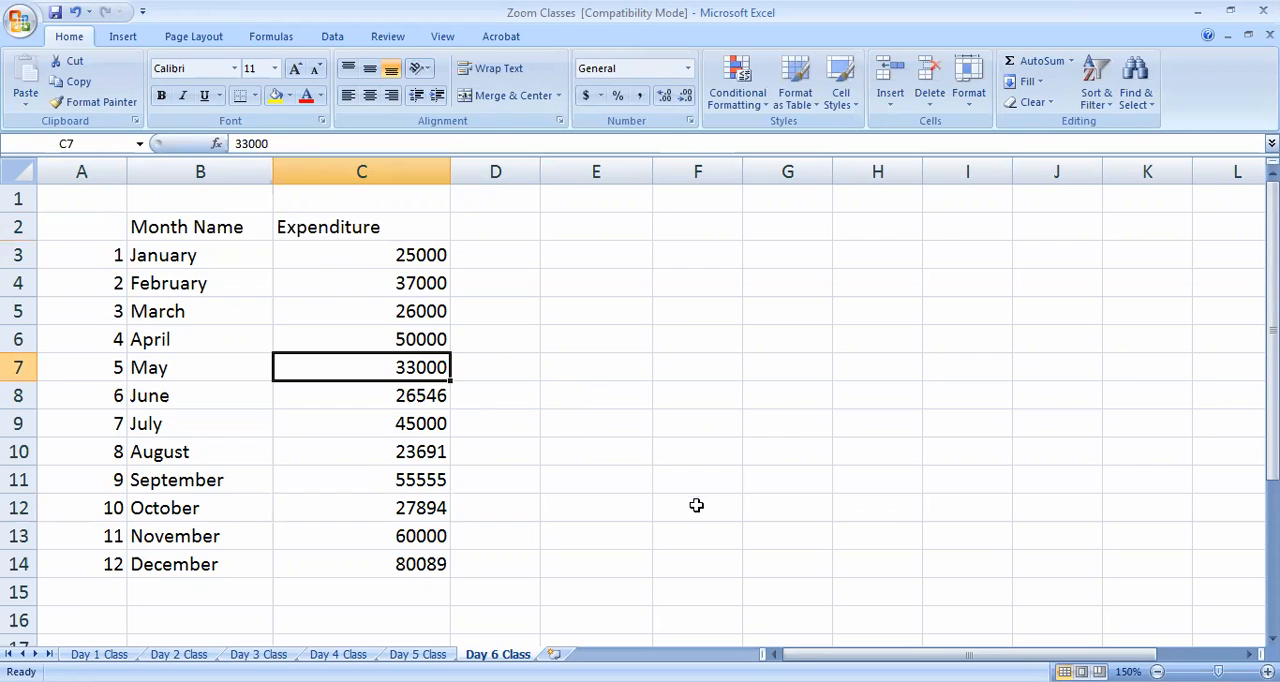
Enter the heading "Month No." in A2 above the month numbers
{"action": "left_click", "coordinate": [116, 173]}
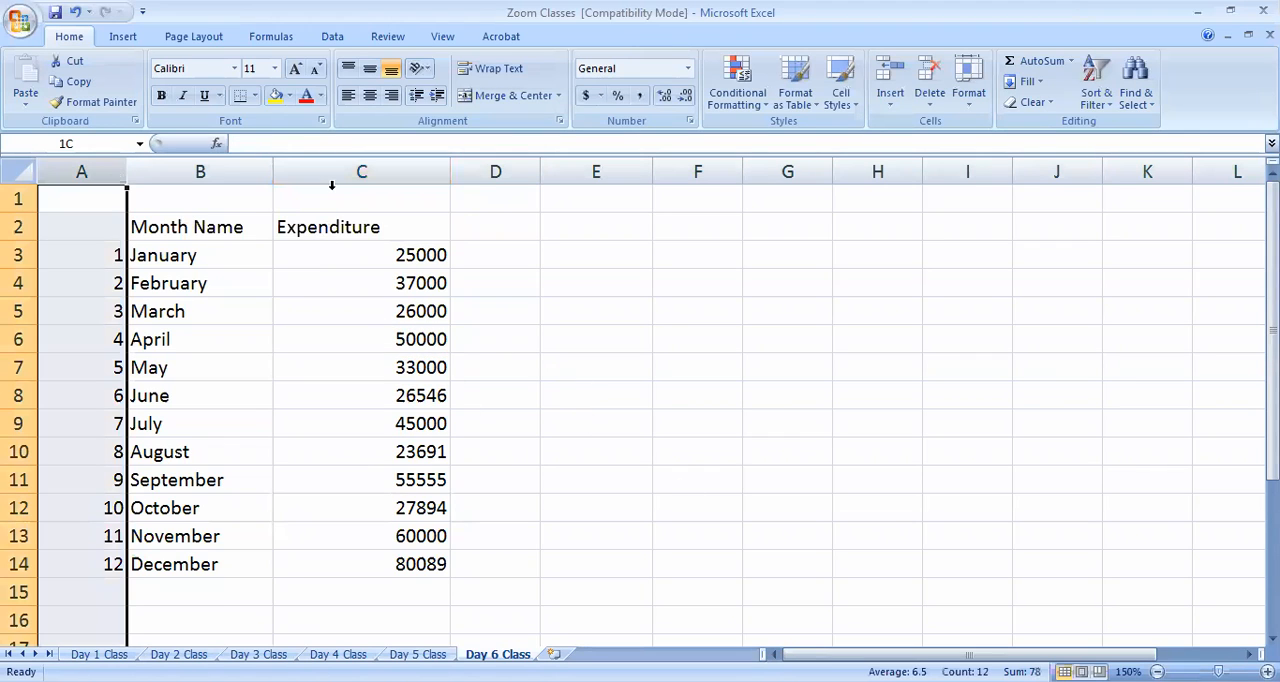
{"action": "left_click", "coordinate": [79, 224]}
{"action": "type", "text": "M"}
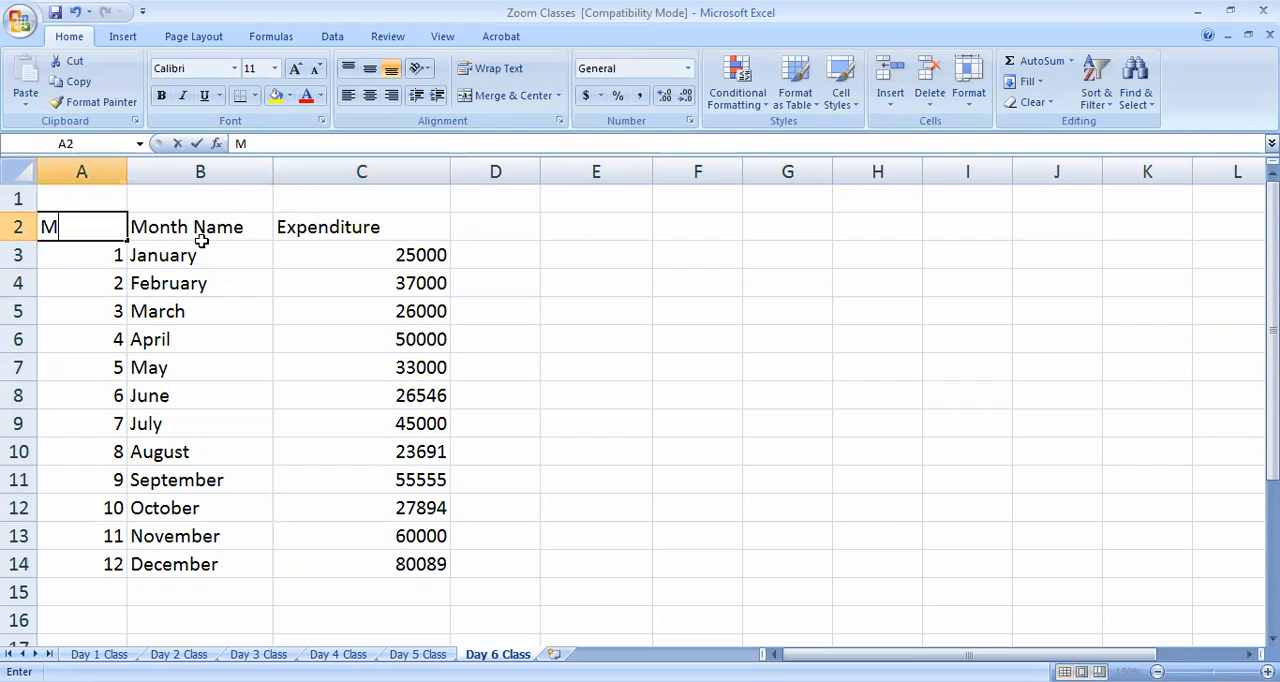
{"action": "type", "text": "onth No"}
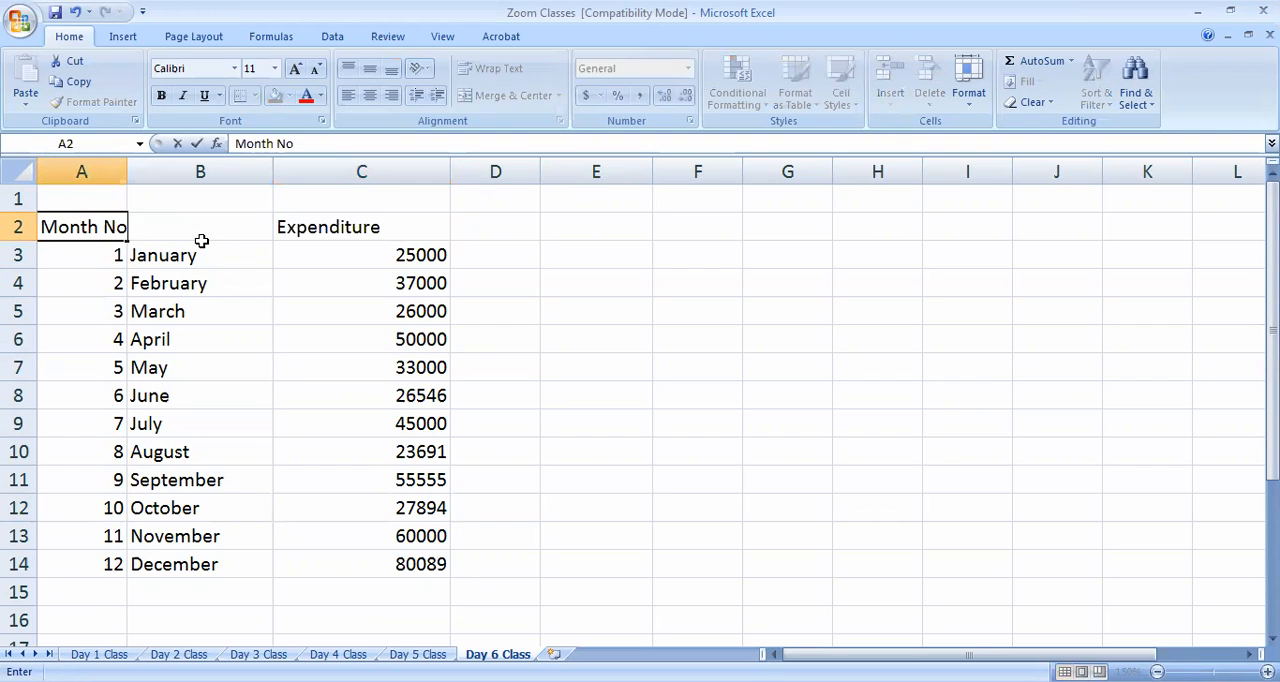
{"action": "left_click", "coordinate": [262, 432]}
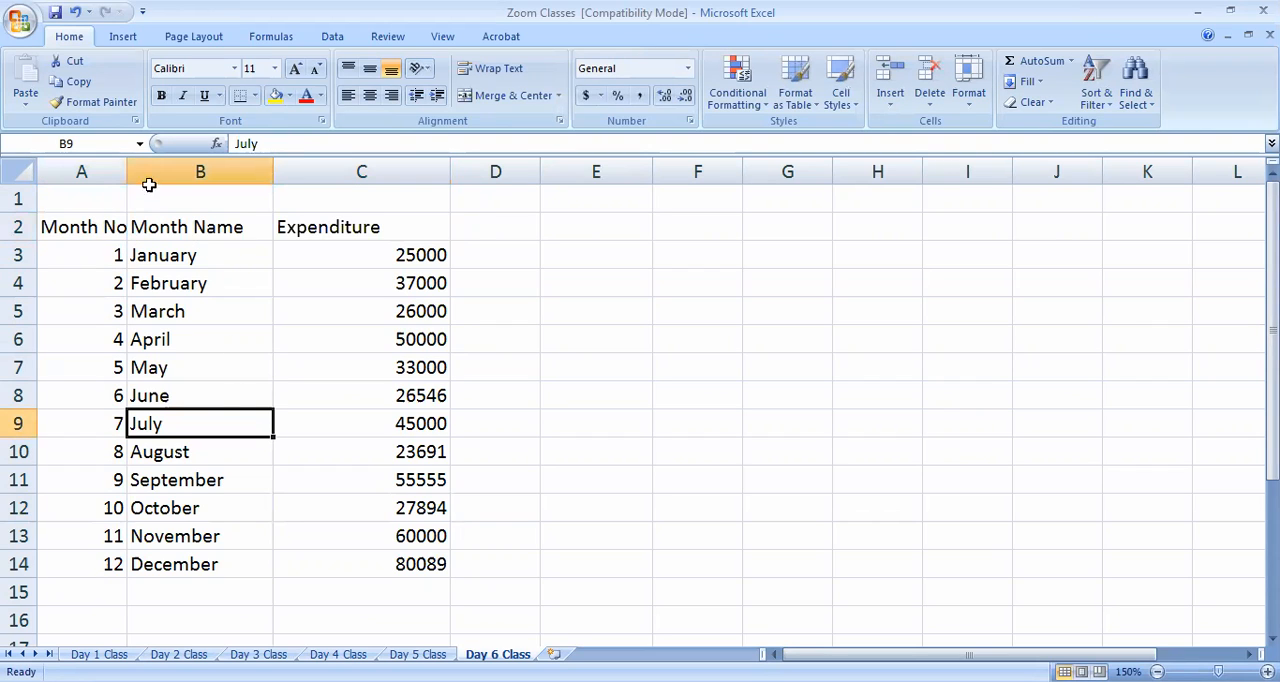
Center the contents of the whole table A2:C14 both horizontally and vertically in their cells
{"action": "left_click_drag", "start_coordinate": [70, 228], "coordinate": [436, 564]}
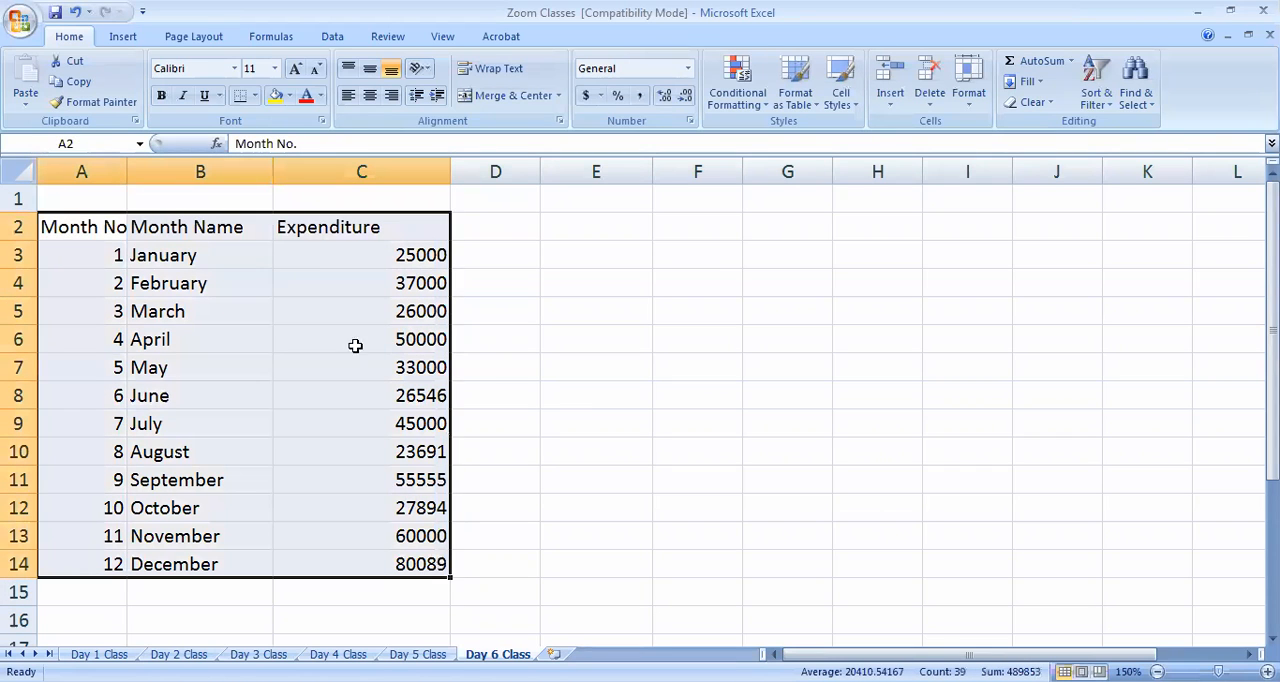
{"action": "left_click", "coordinate": [370, 95]}
{"action": "left_click", "coordinate": [370, 68]}
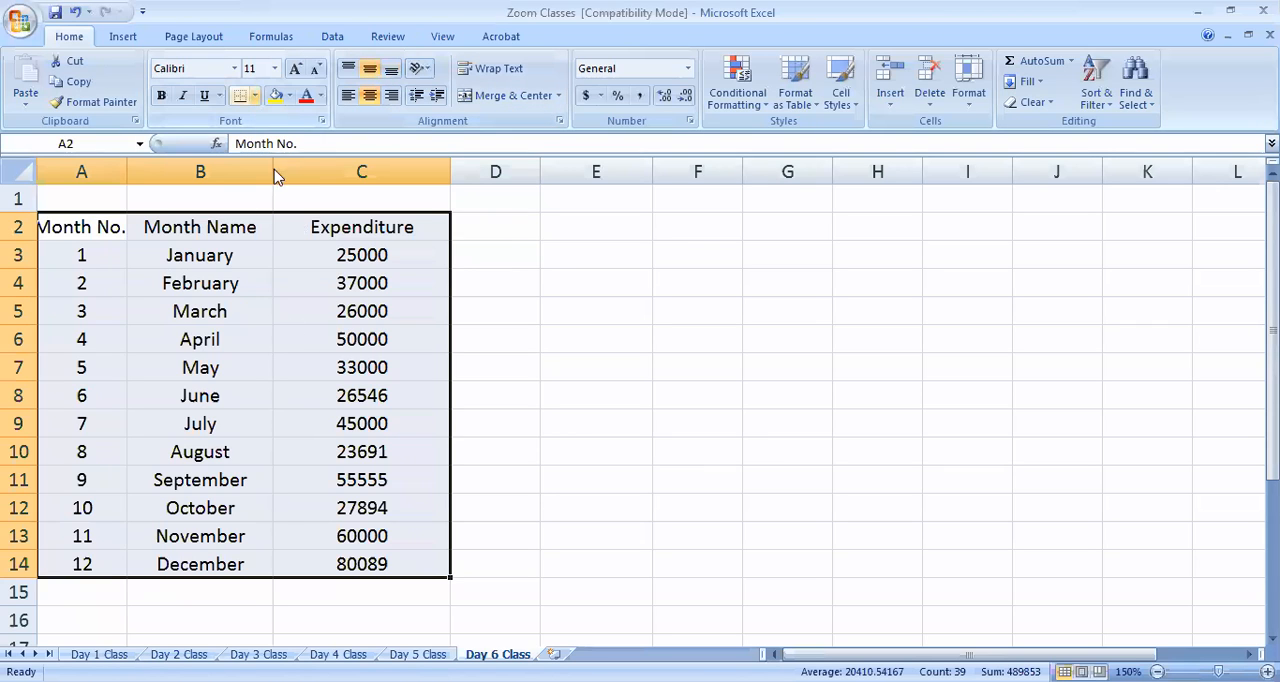
Apply all borders to the month and expenditure table A2:C14
{"action": "left_click", "coordinate": [255, 95]}
{"action": "left_click", "coordinate": [287, 245]}
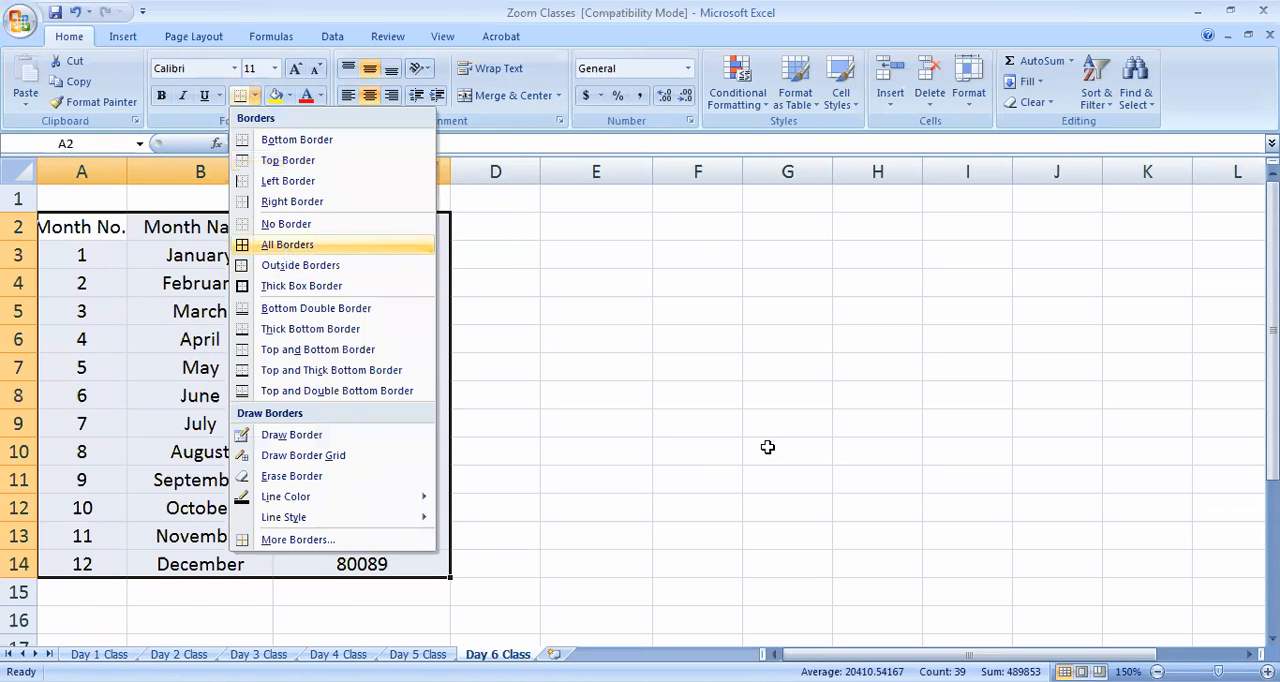
{"action": "left_click", "coordinate": [768, 448]}
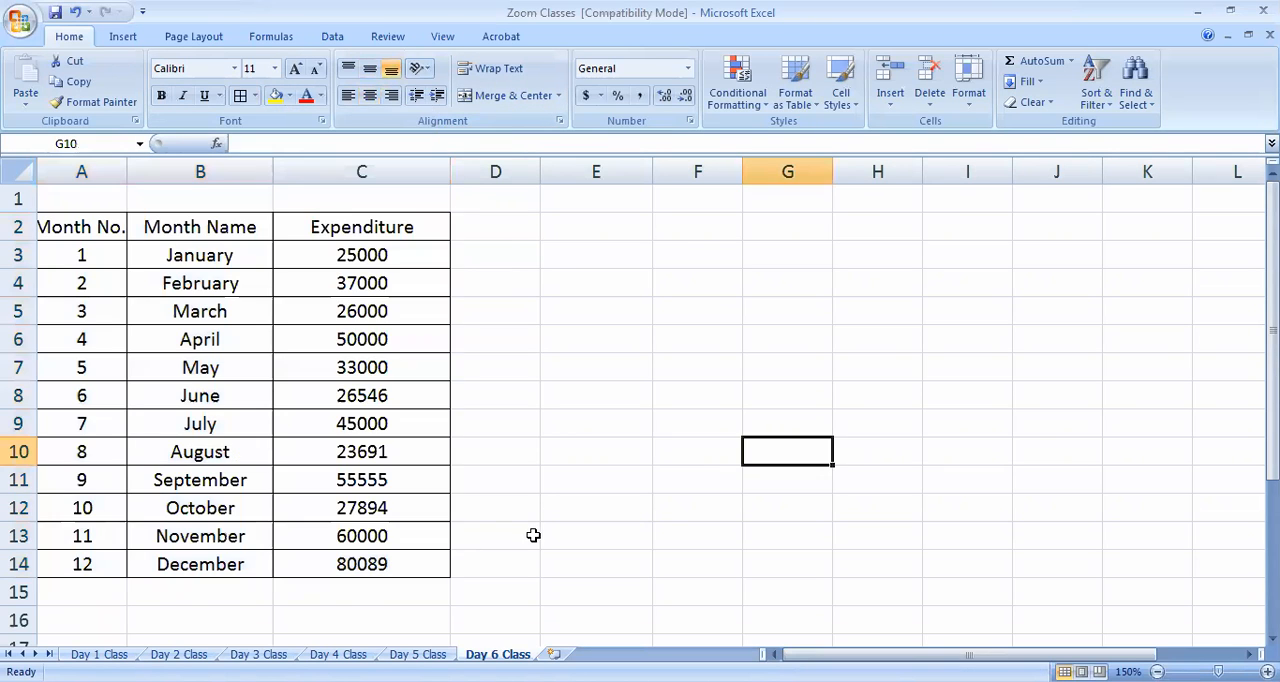
Wrap the "Month No." heading in A2 and narrow columns B and C to fit their headings
{"action": "left_click", "coordinate": [68, 230]}
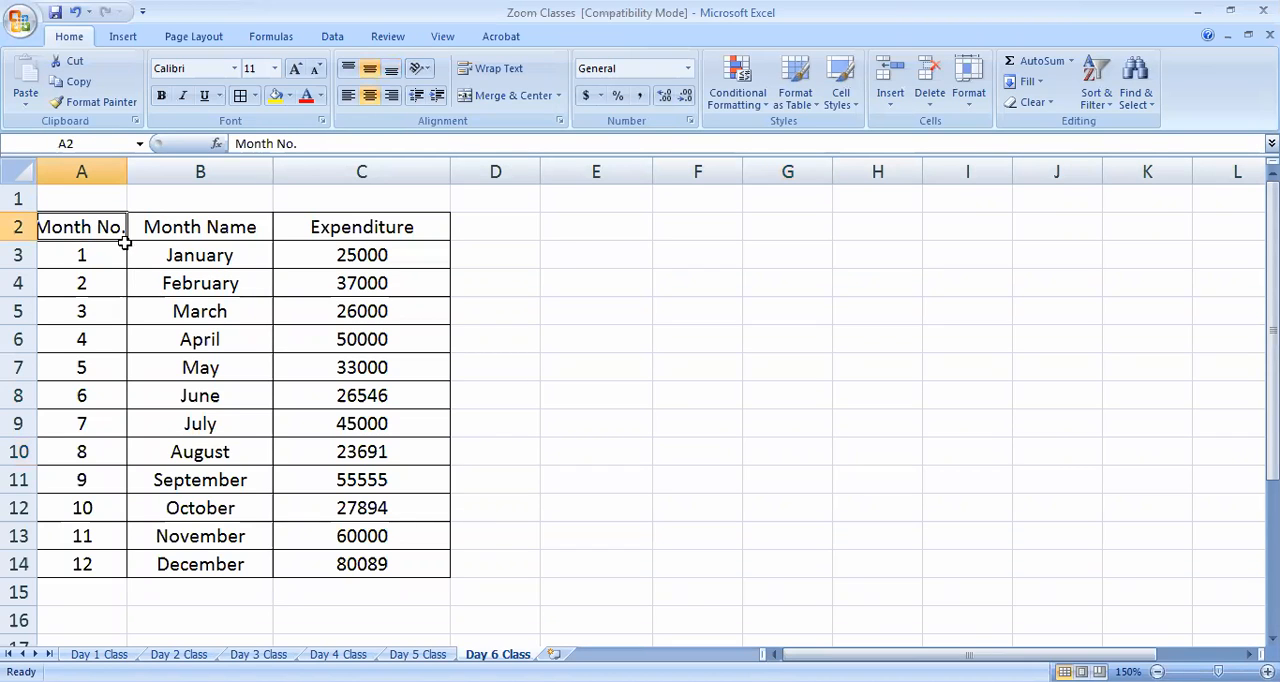
{"action": "left_click", "coordinate": [490, 68]}
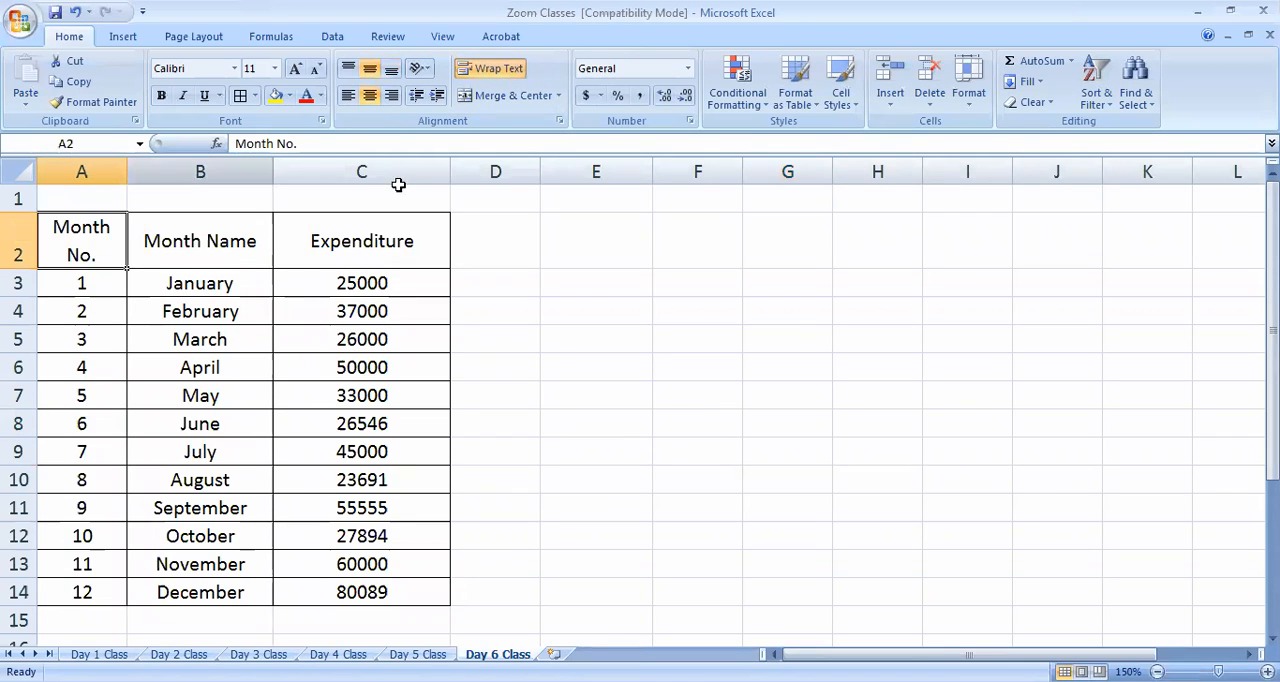
{"action": "left_click_drag", "start_coordinate": [445, 166], "coordinate": [396, 165]}
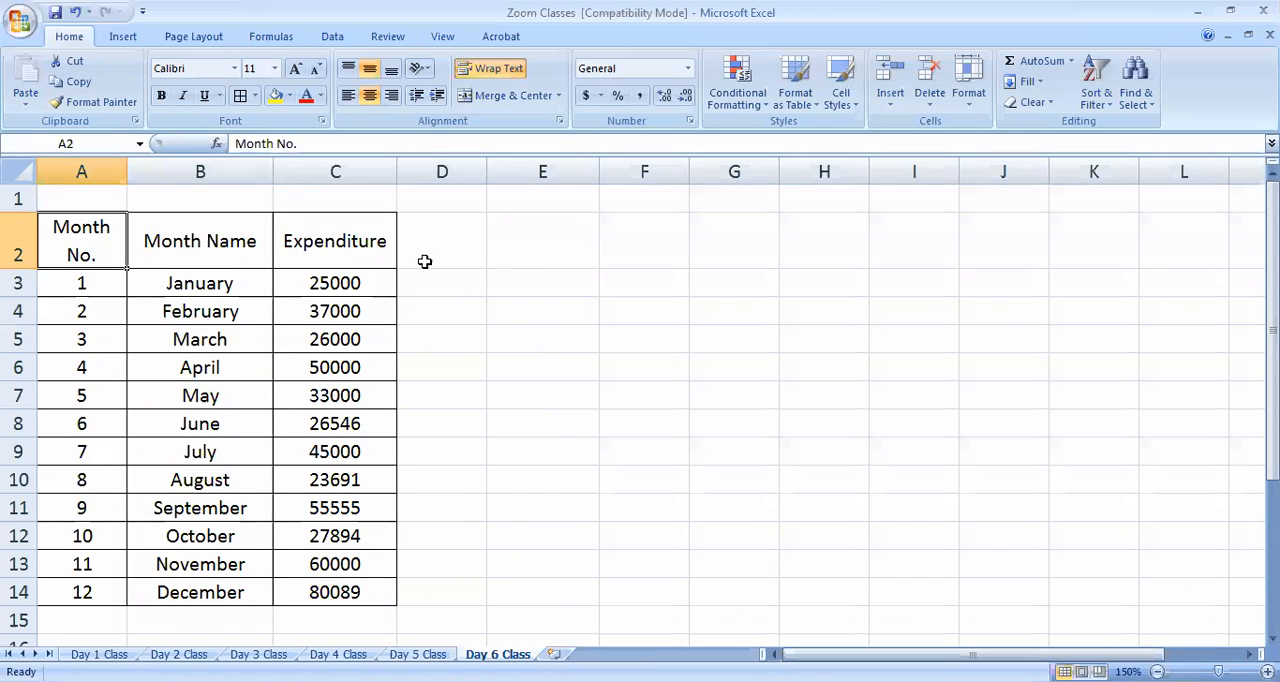
{"action": "left_click", "coordinate": [602, 475]}
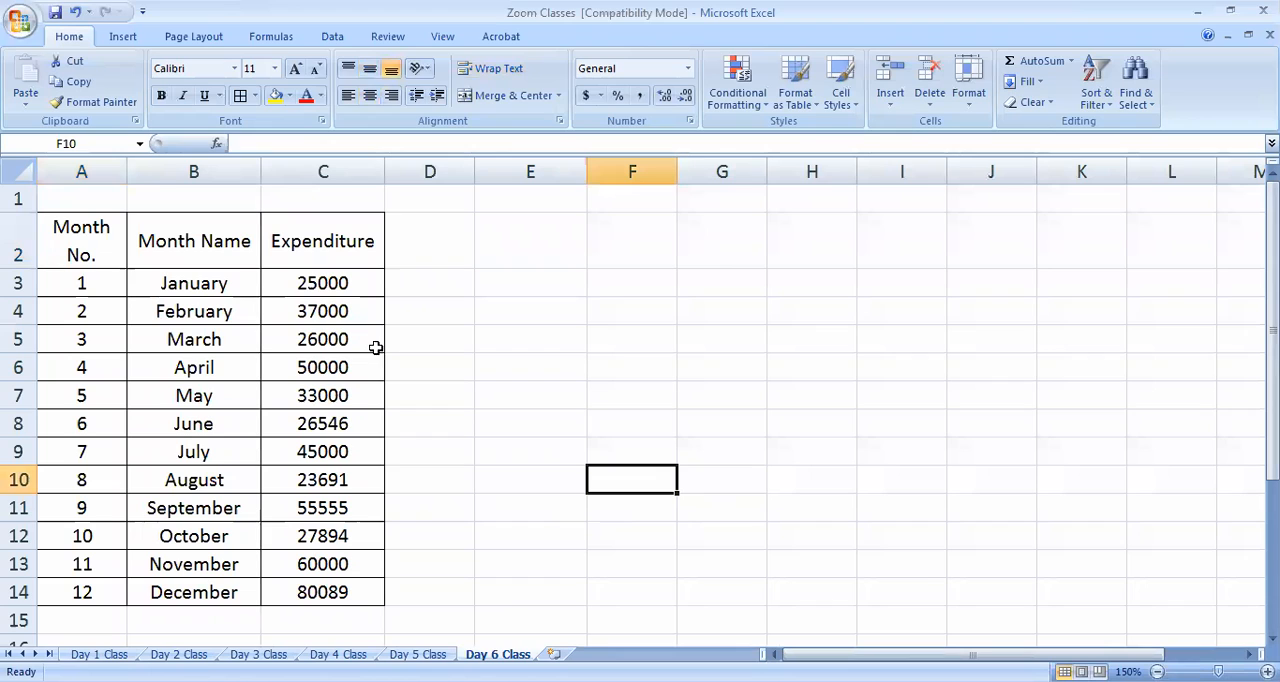
Enter the heading "Total Expenditure" in H2
{"action": "left_click", "coordinate": [842, 256]}
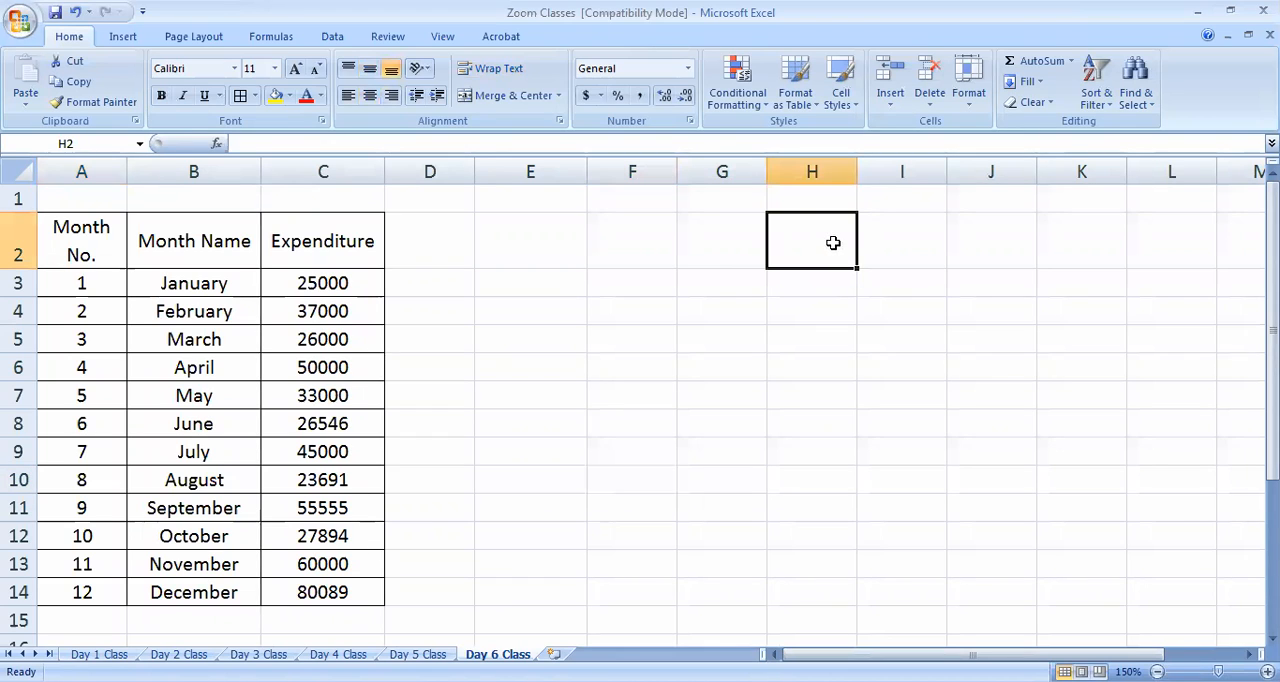
{"action": "type", "text": "Total Expe"}
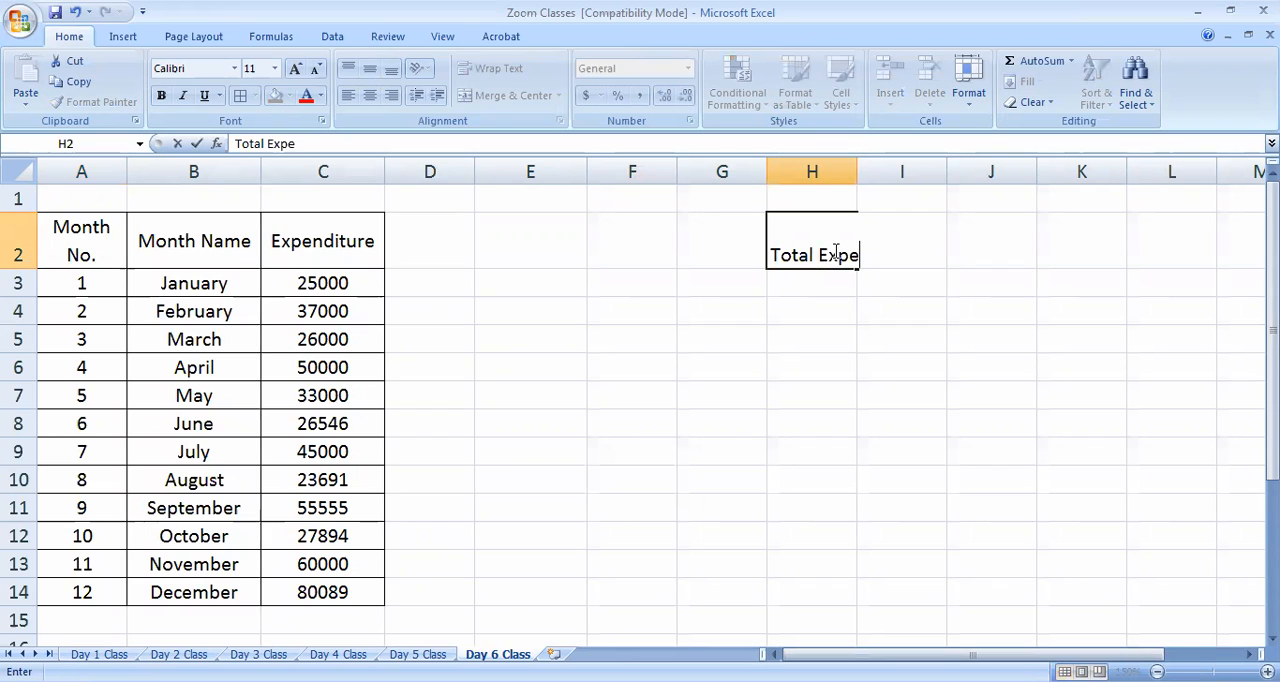
{"action": "type", "text": "nditure"}
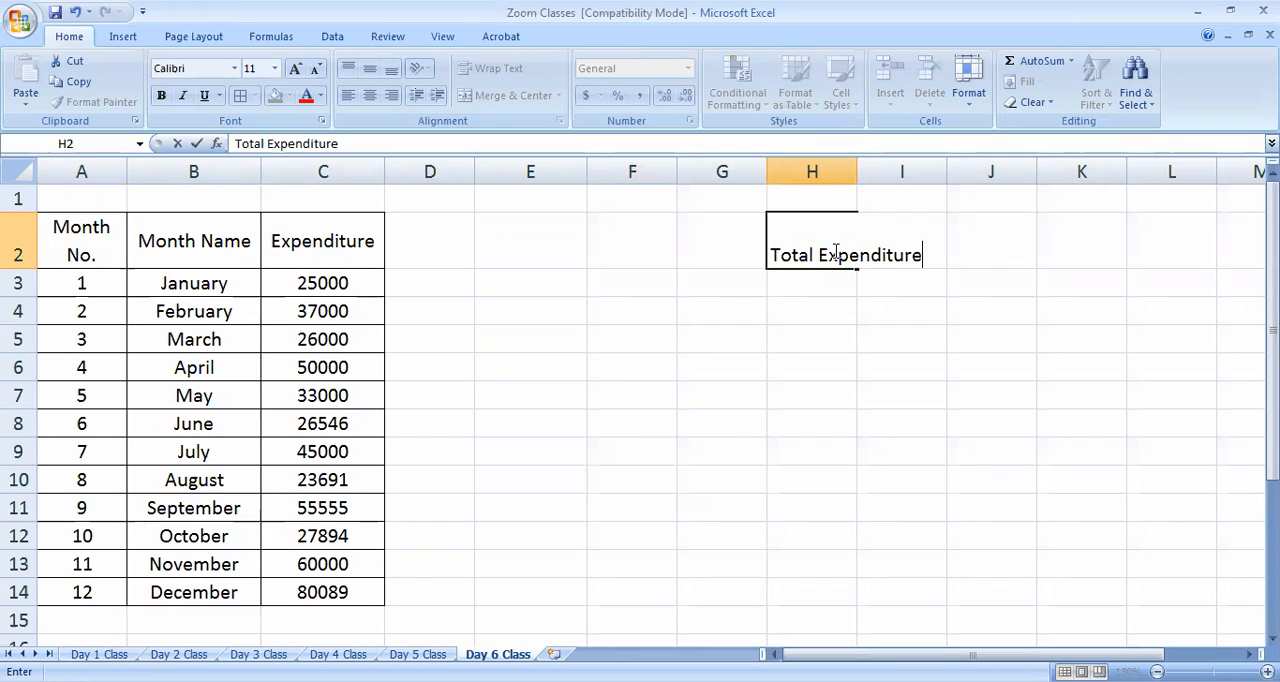
{"action": "left_click", "coordinate": [833, 478]}
Wrap and center the H2 heading both ways, widening column H so "Expenditure" fits on one line
{"action": "left_click", "coordinate": [838, 260]}
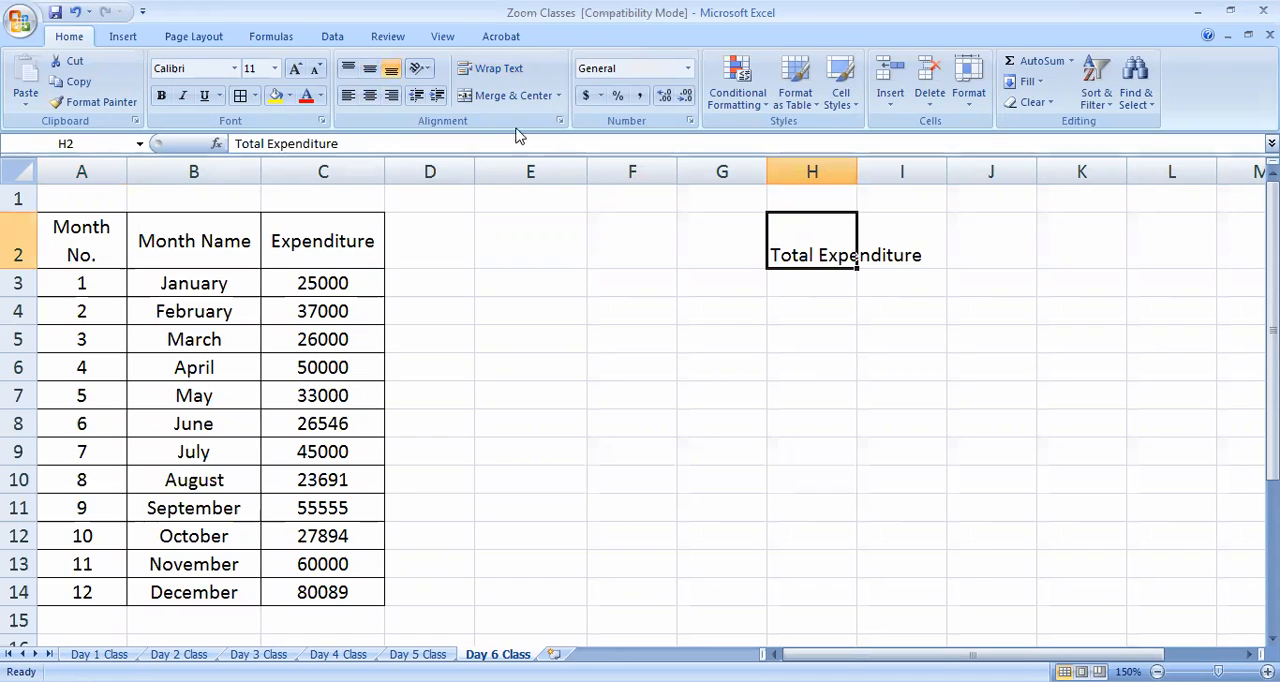
{"action": "left_click", "coordinate": [495, 68]}
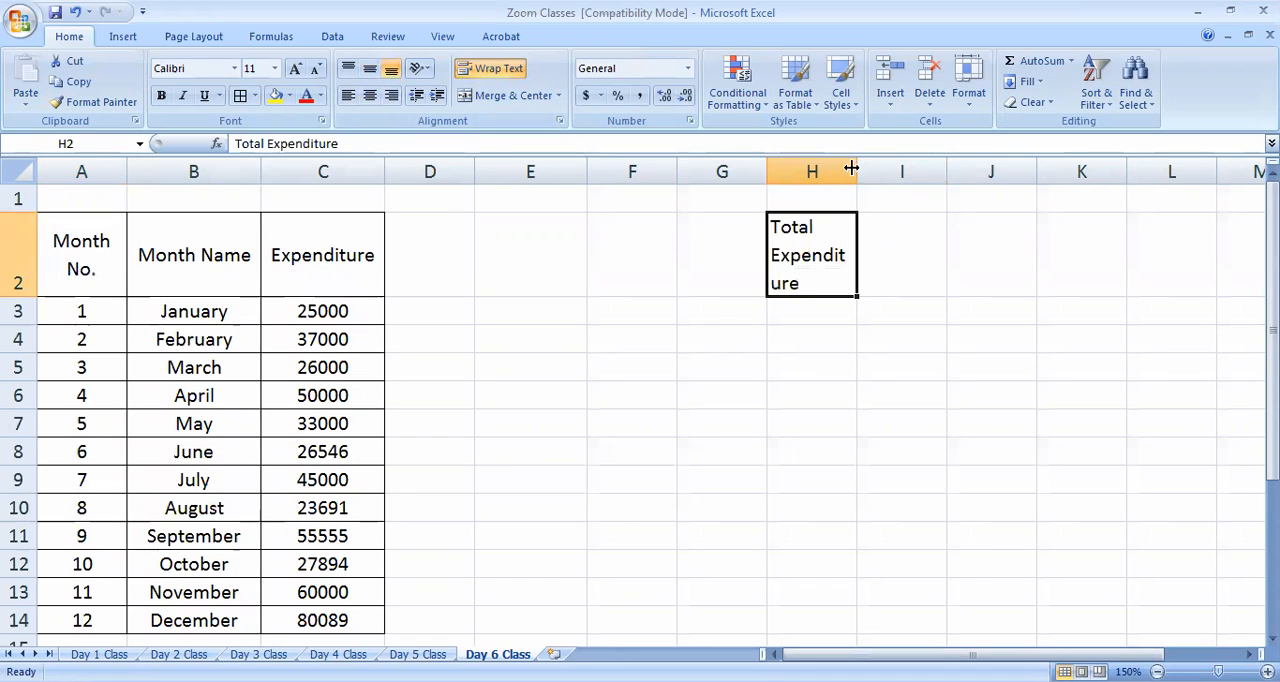
{"action": "left_click_drag", "start_coordinate": [875, 171], "coordinate": [882, 171]}
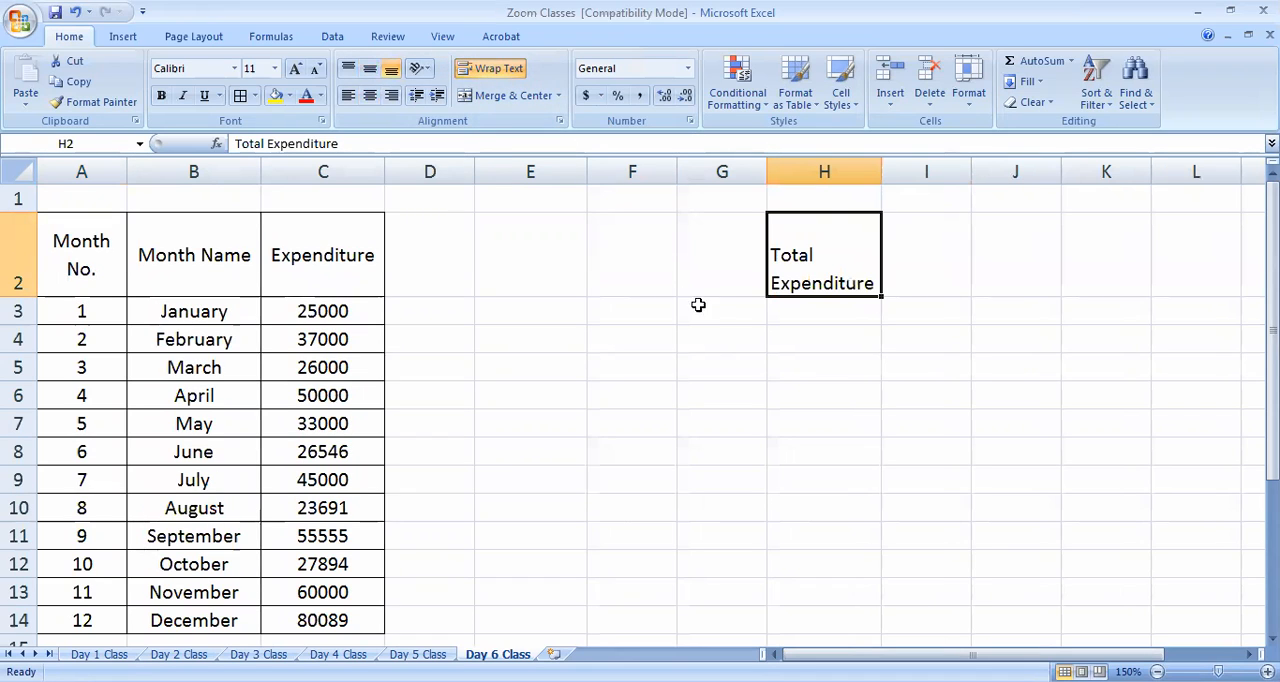
{"action": "left_click", "coordinate": [370, 68]}
{"action": "left_click", "coordinate": [370, 95]}
{"action": "left_click", "coordinate": [560, 306]}
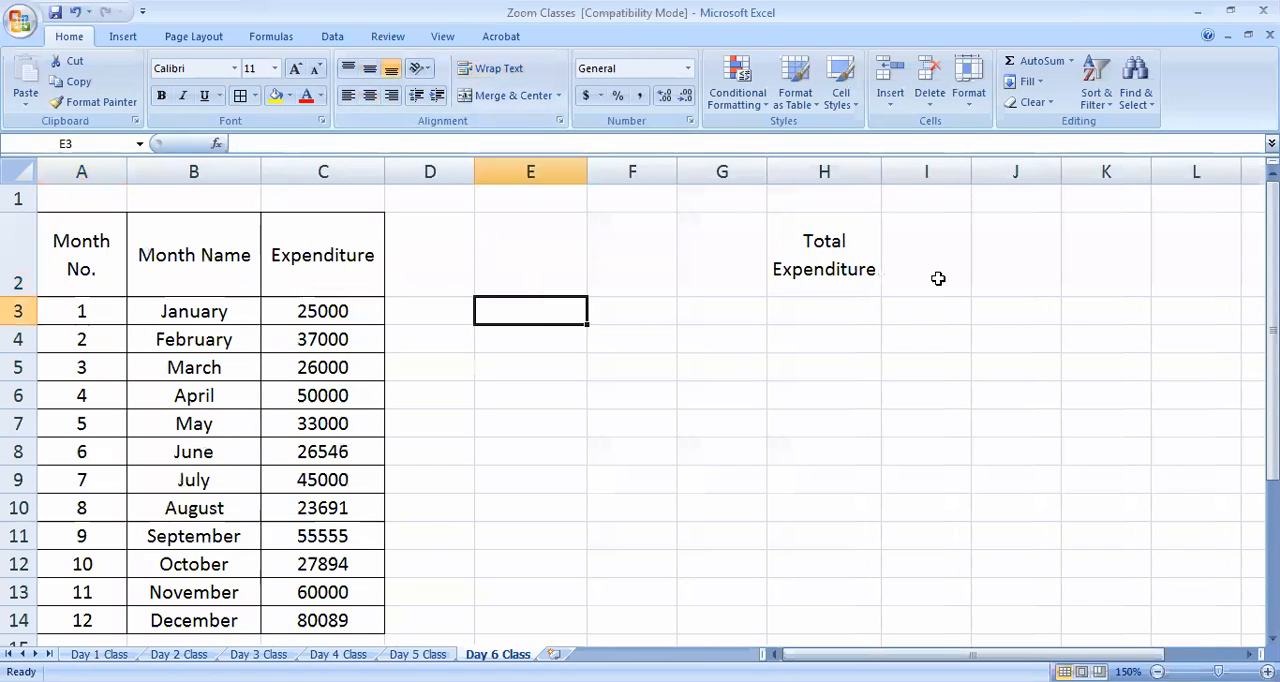
Enter the heading "Avaerage Expenditure" in I2
{"action": "left_click", "coordinate": [938, 278]}
{"action": "type", "text": "ve"}
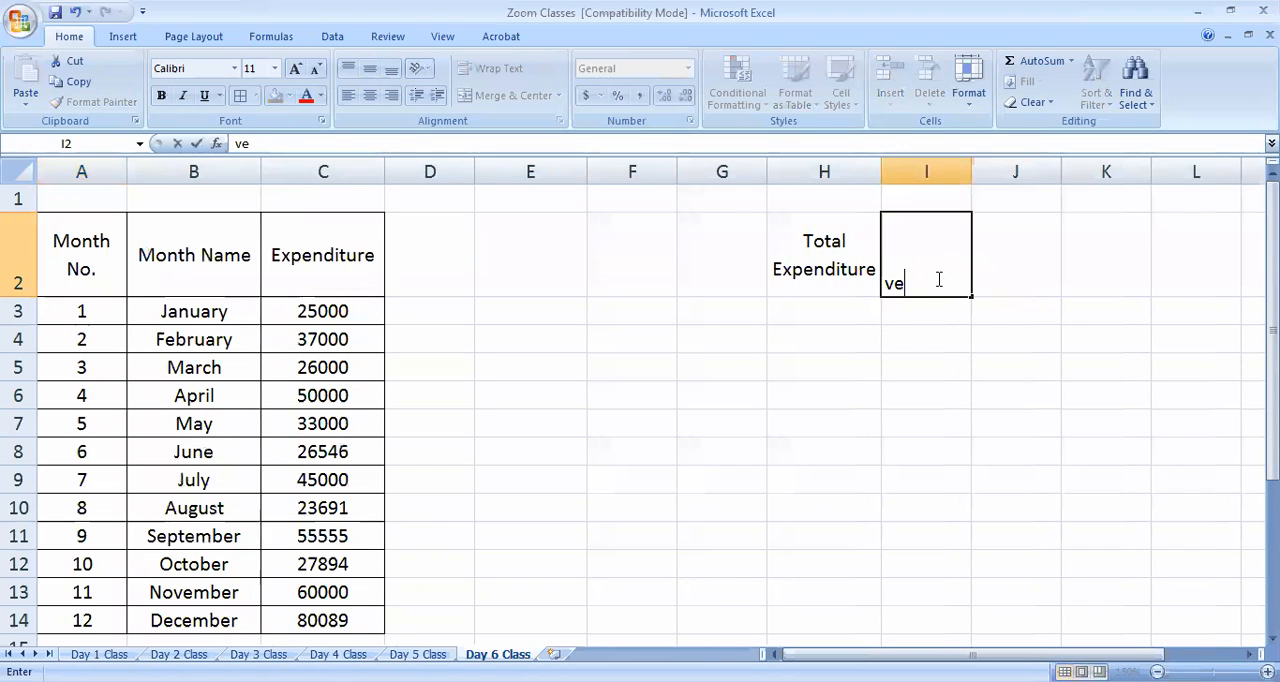
{"action": "type", "text": "vae"}
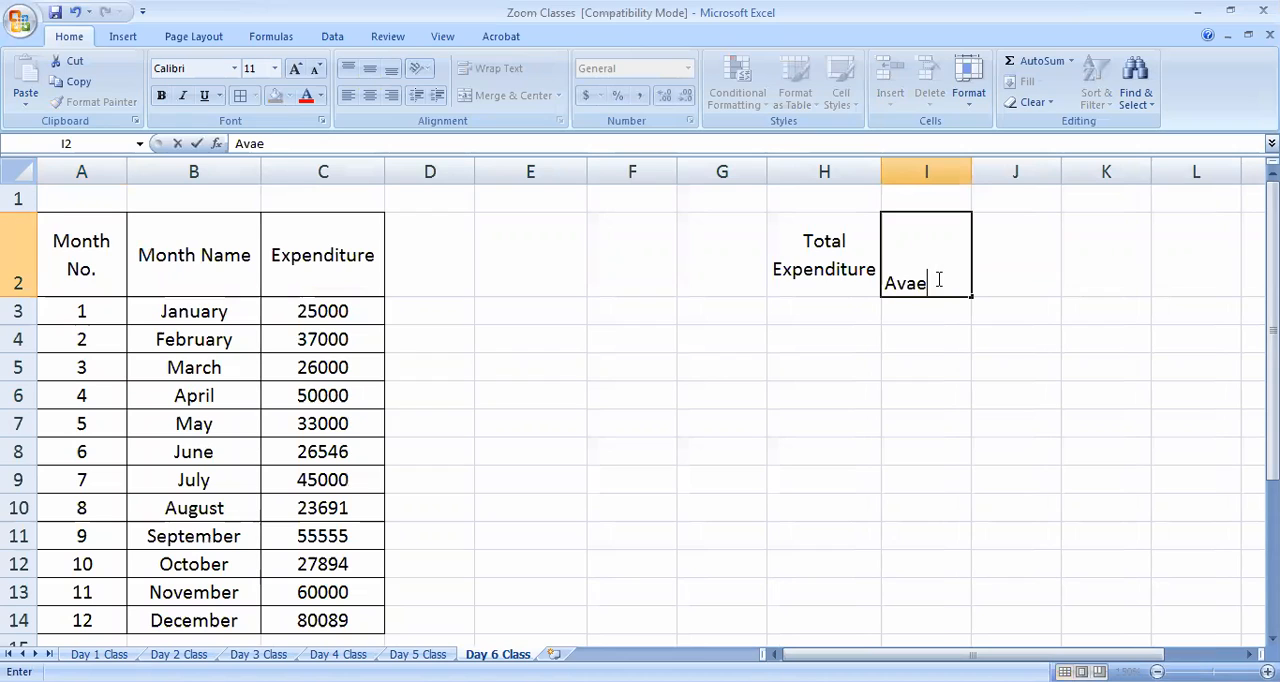
{"action": "type", "text": "rage Expenditure"}
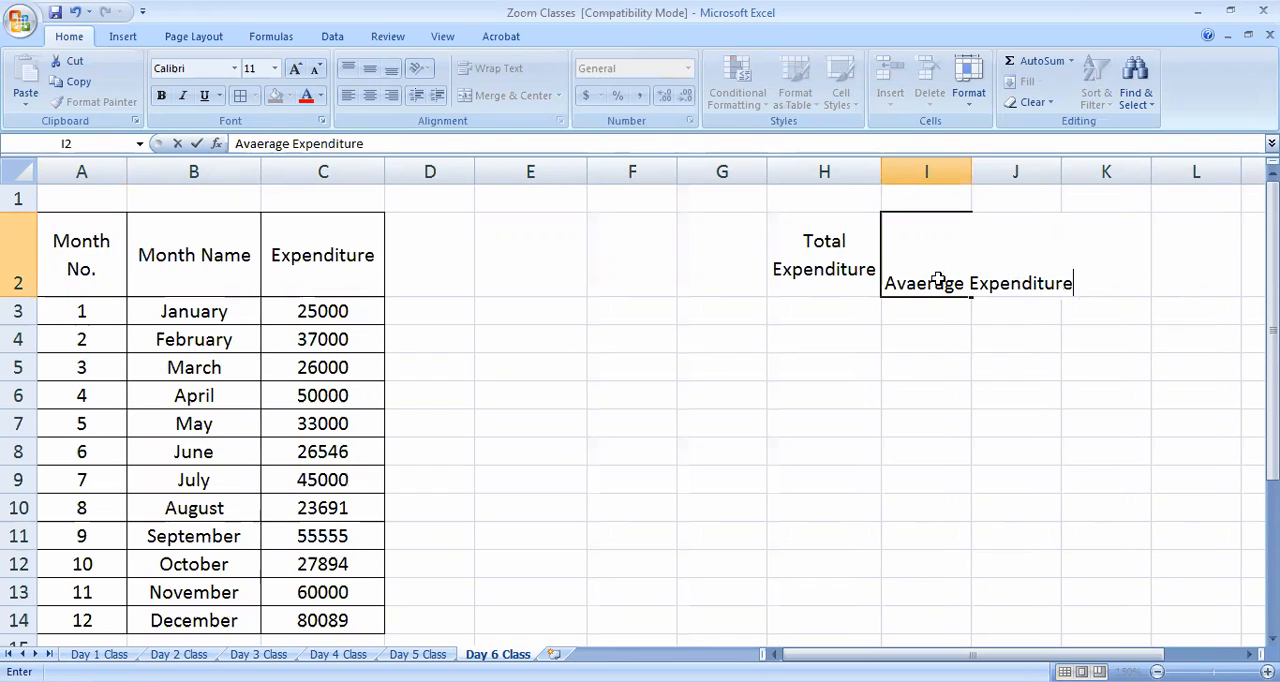
{"action": "key", "text": "Tab"}
Enter the heading "Max Expenditure" in J2
{"action": "type", "text": "Ma"}
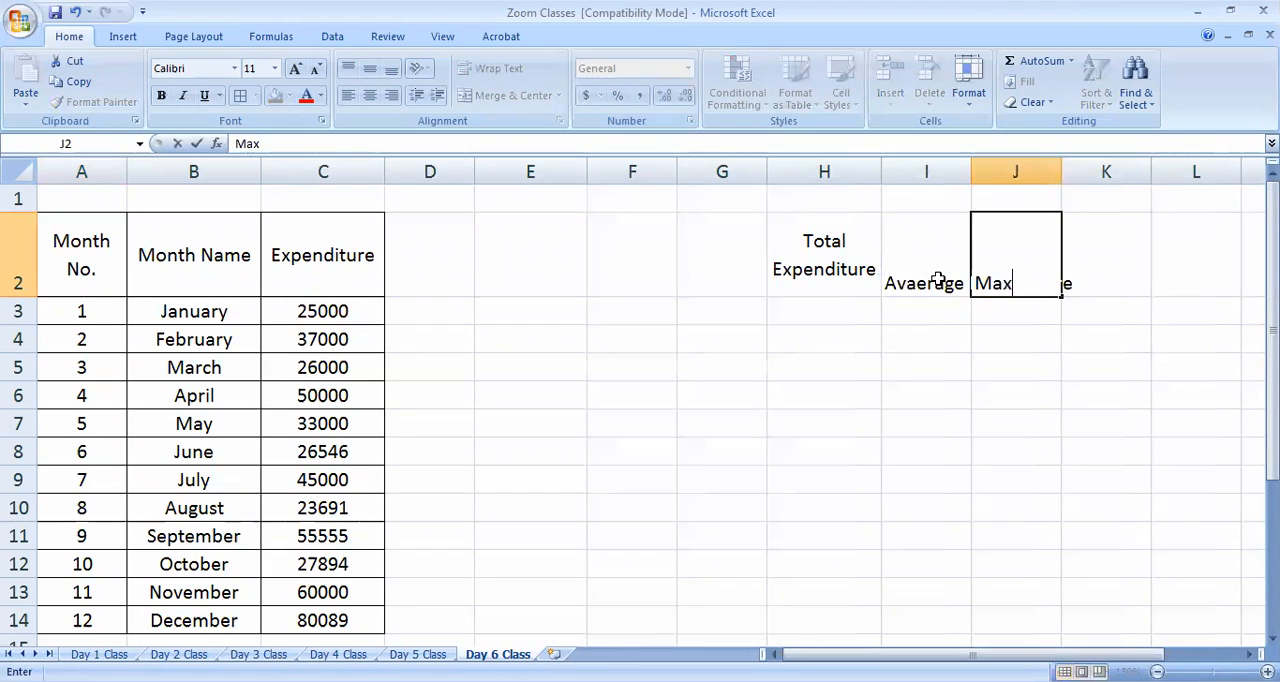
{"action": "type", "text": "x Expen"}
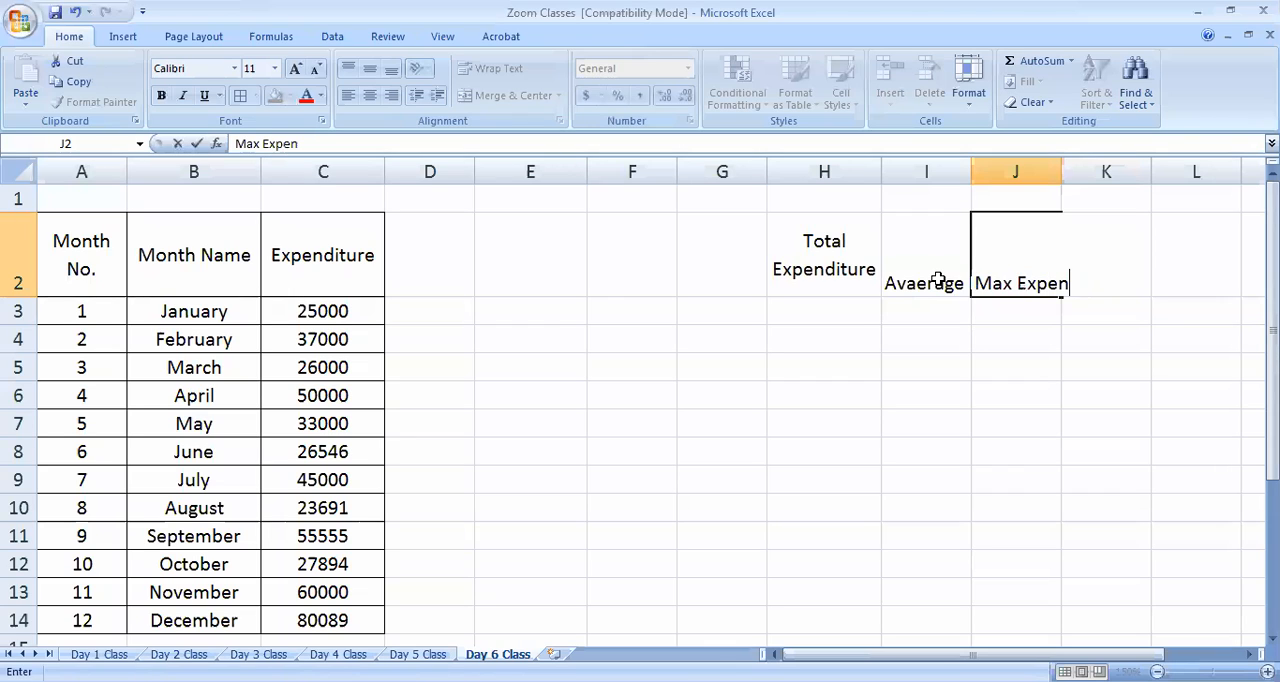
{"action": "type", "text": "doiture"}
{"action": "key", "text": "BackSpace"}
{"action": "key", "text": "BackSpace"}
{"action": "key", "text": "BackSpace"}
{"action": "key", "text": "BackSpace"}
{"action": "key", "text": "BackSpace"}
{"action": "key", "text": "BackSpace"}
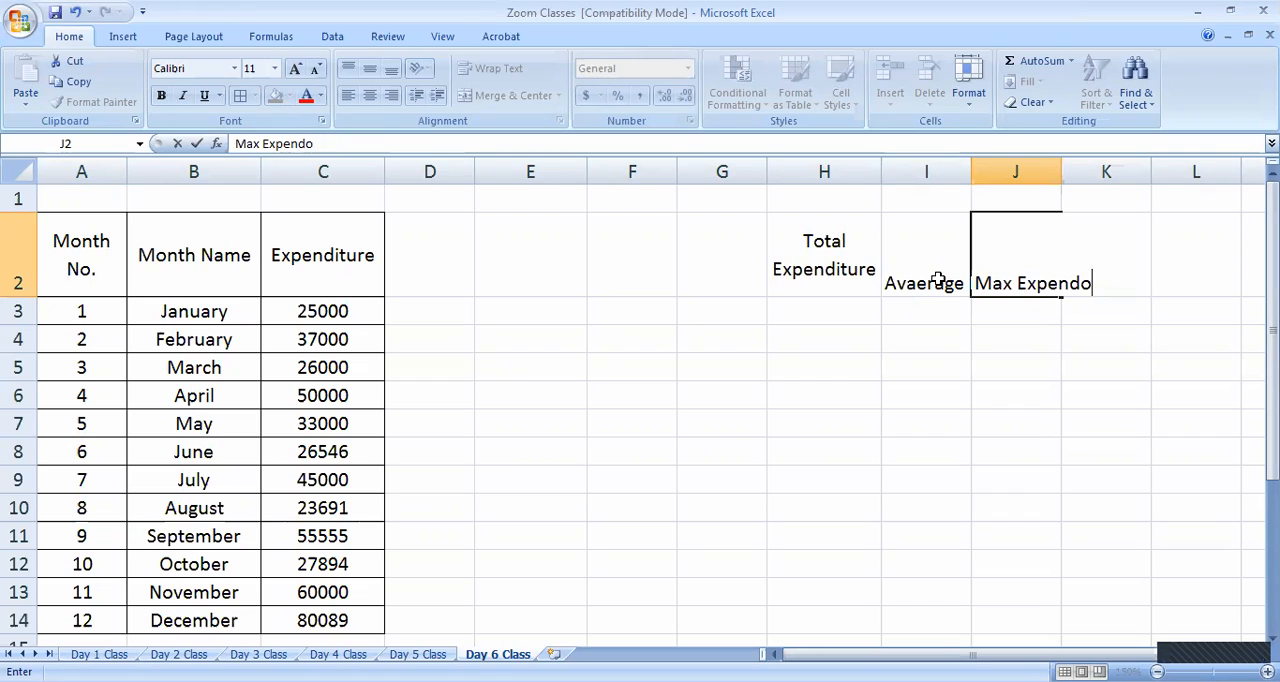
{"action": "type", "text": "iture"}
{"action": "left_click", "coordinate": [996, 542]}
Copy the J2 heading into K2 and change the copy to "Min Expenditure"
{"action": "left_click", "coordinate": [1038, 270]}
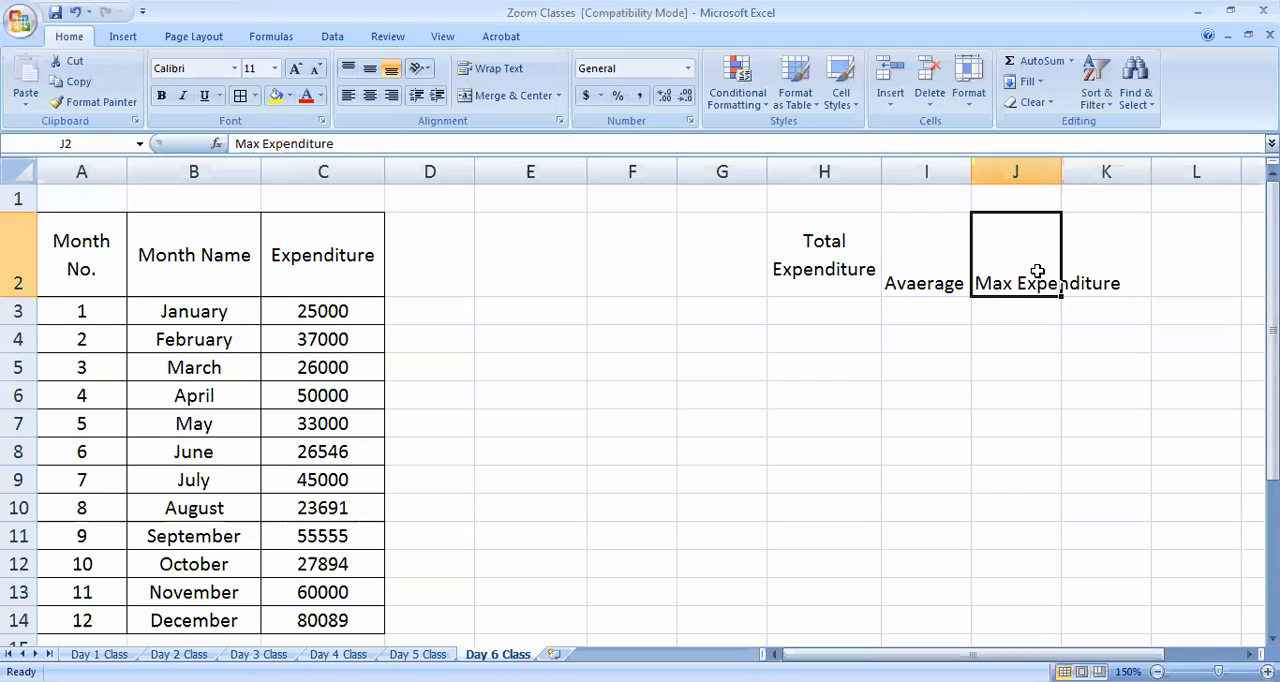
{"action": "key", "text": "ctrl+c"}
{"action": "left_click", "coordinate": [1108, 268]}
{"action": "key", "text": "ctrl+v"}
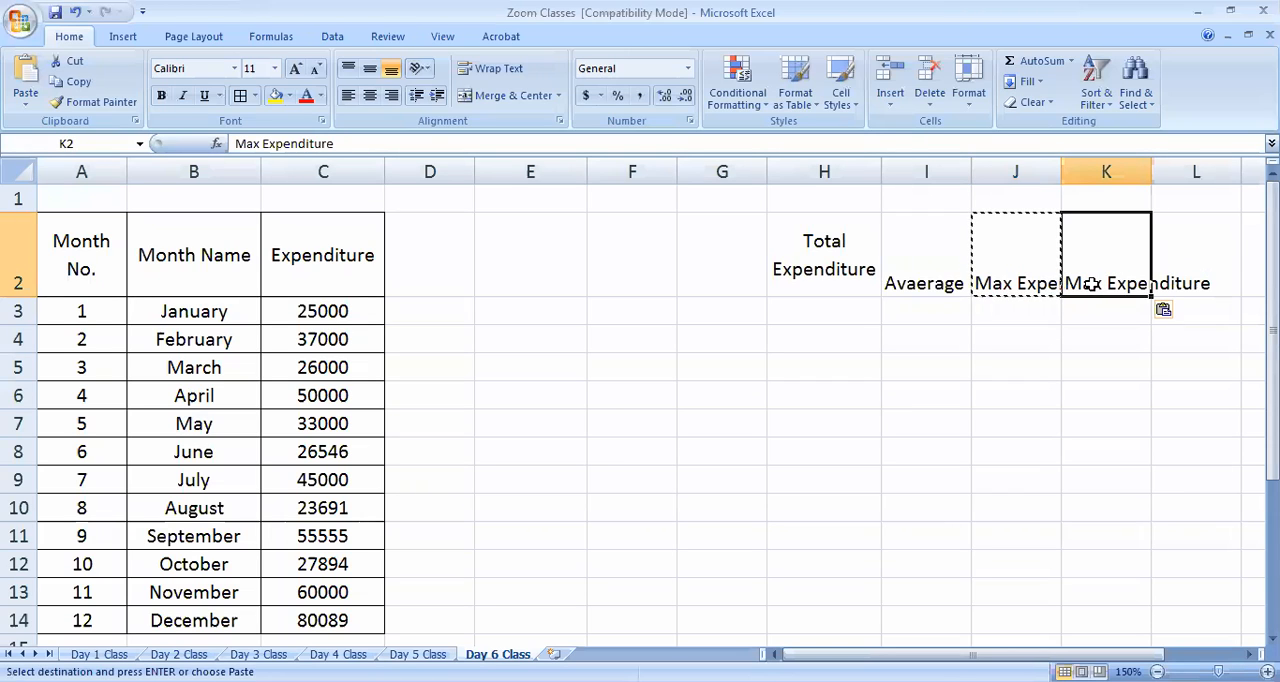
{"action": "double_click", "coordinate": [1092, 284]}
{"action": "key", "text": "BackSpace"}
{"action": "key", "text": "BackSpace"}
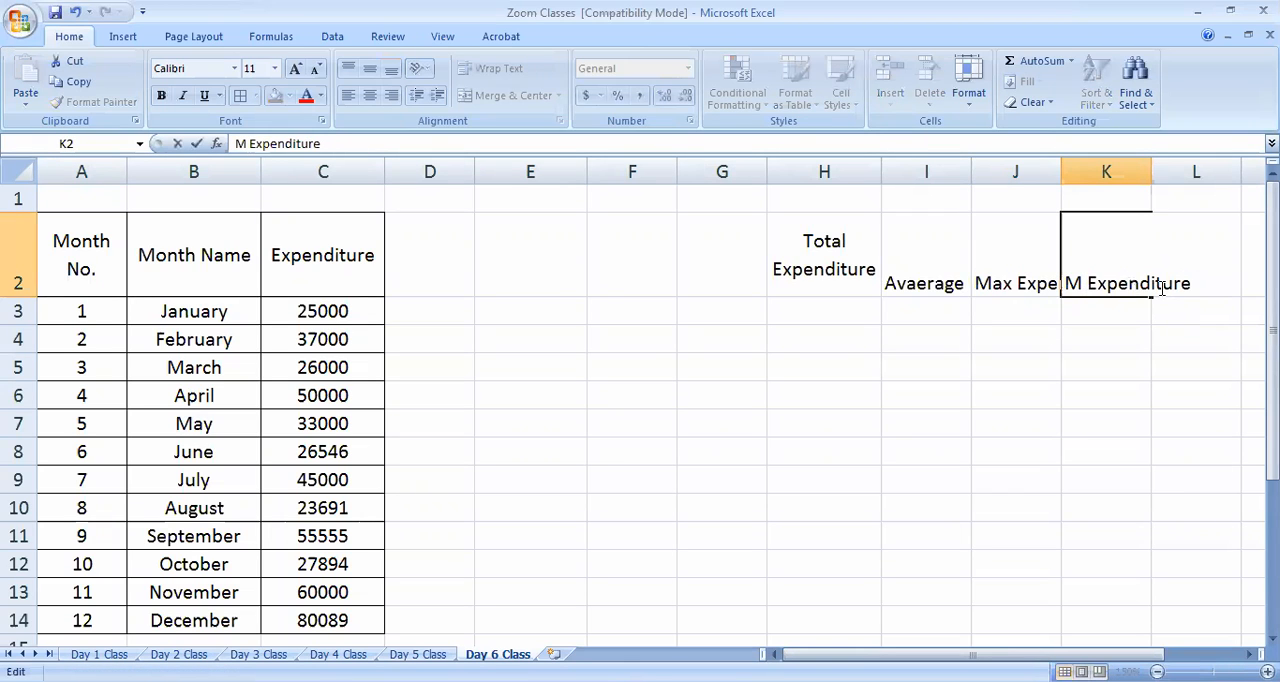
{"action": "type", "text": "in"}
{"action": "left_click", "coordinate": [1055, 515]}
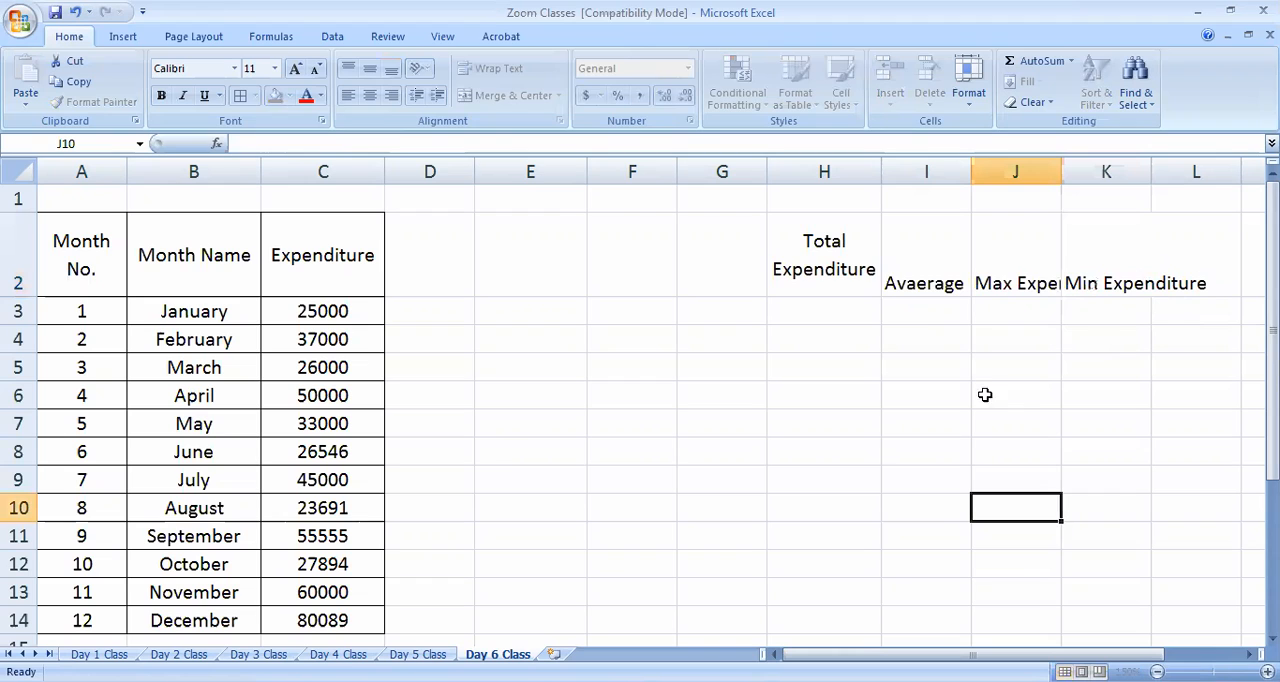
Correct the spelling of the I2 heading to "Average Expenditure"
{"action": "double_click", "coordinate": [921, 281]}
{"action": "key", "text": "BackSpace"}
{"action": "left_click", "coordinate": [962, 423]}
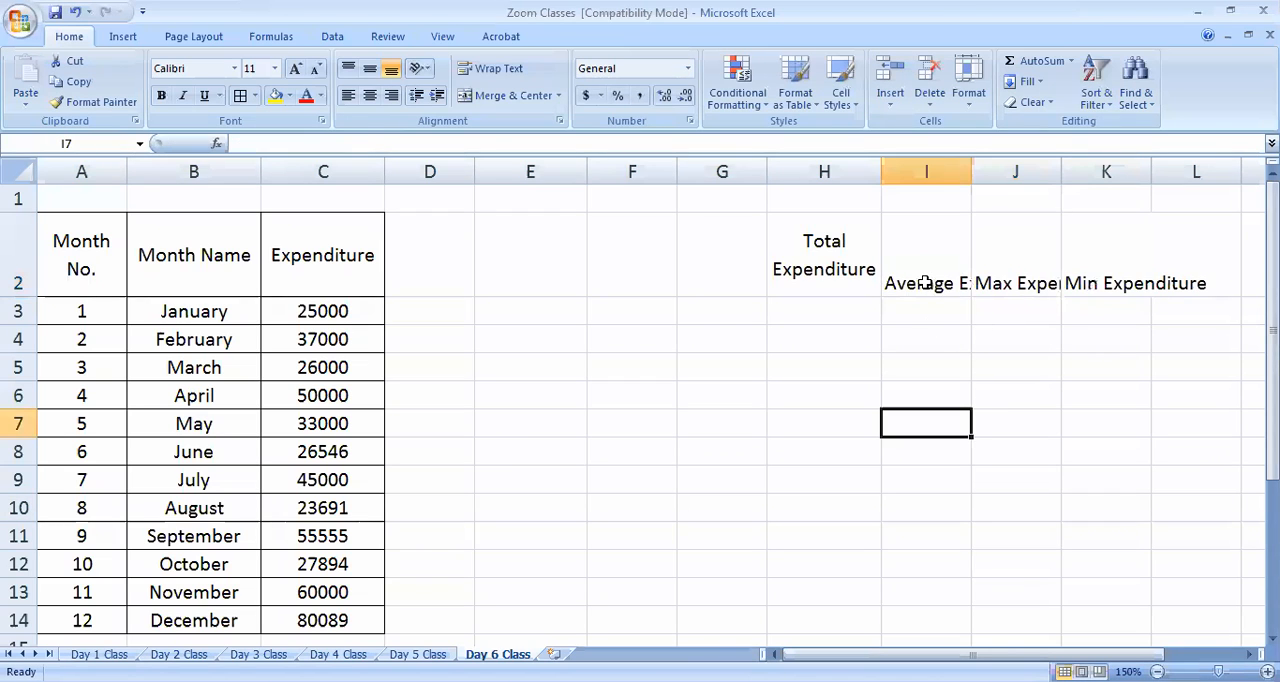
Wrap the headings in I2:K2 and widen columns I, J and K so "Expenditure" fits on one line
{"action": "left_click_drag", "start_coordinate": [943, 246], "coordinate": [1106, 251]}
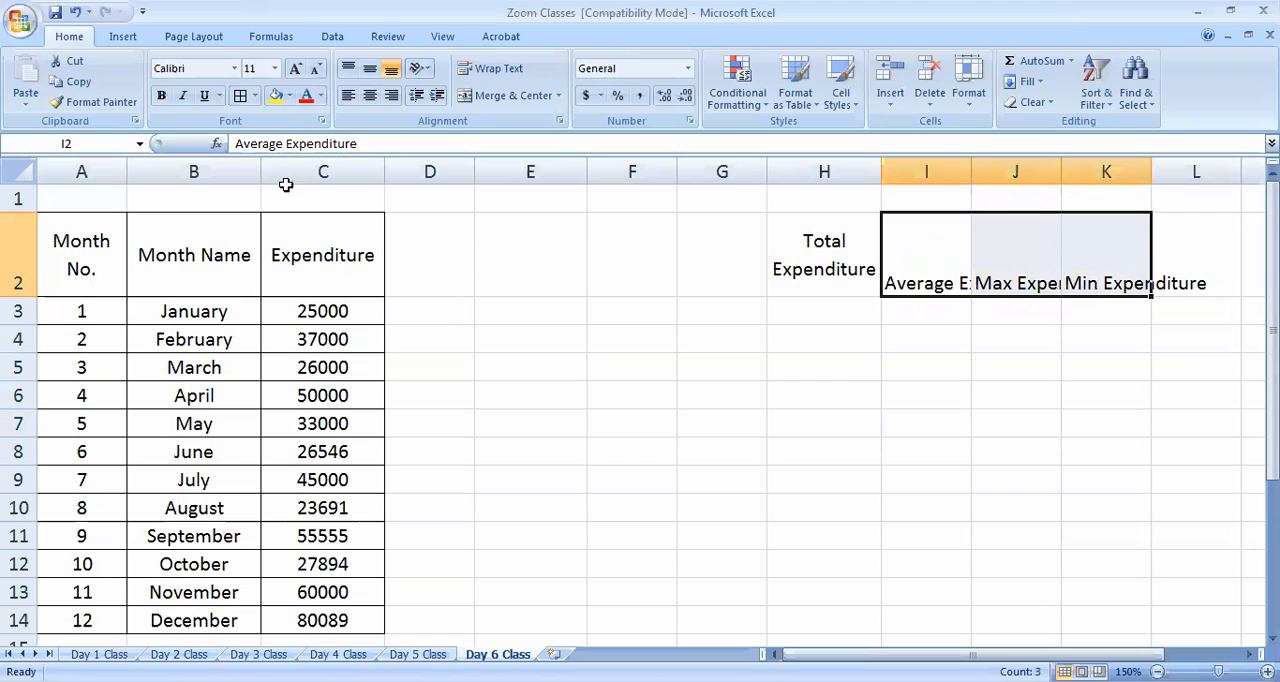
{"action": "left_click", "coordinate": [497, 68]}
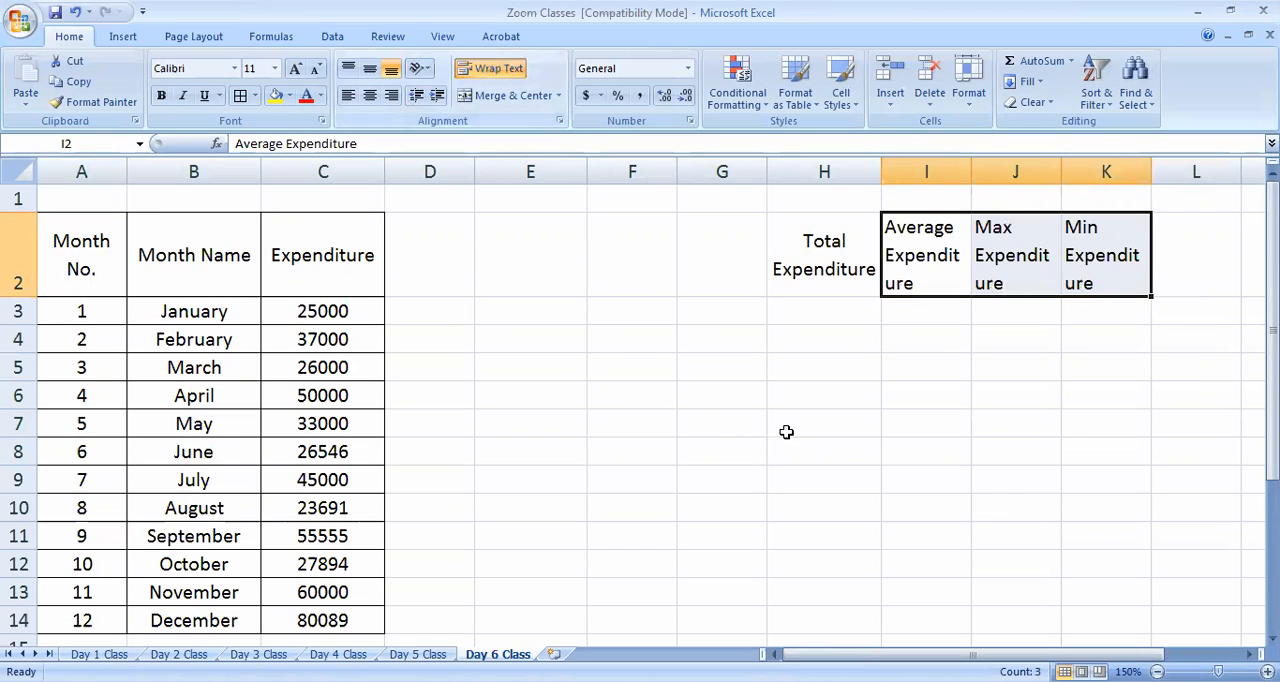
{"action": "left_click", "coordinate": [962, 420]}
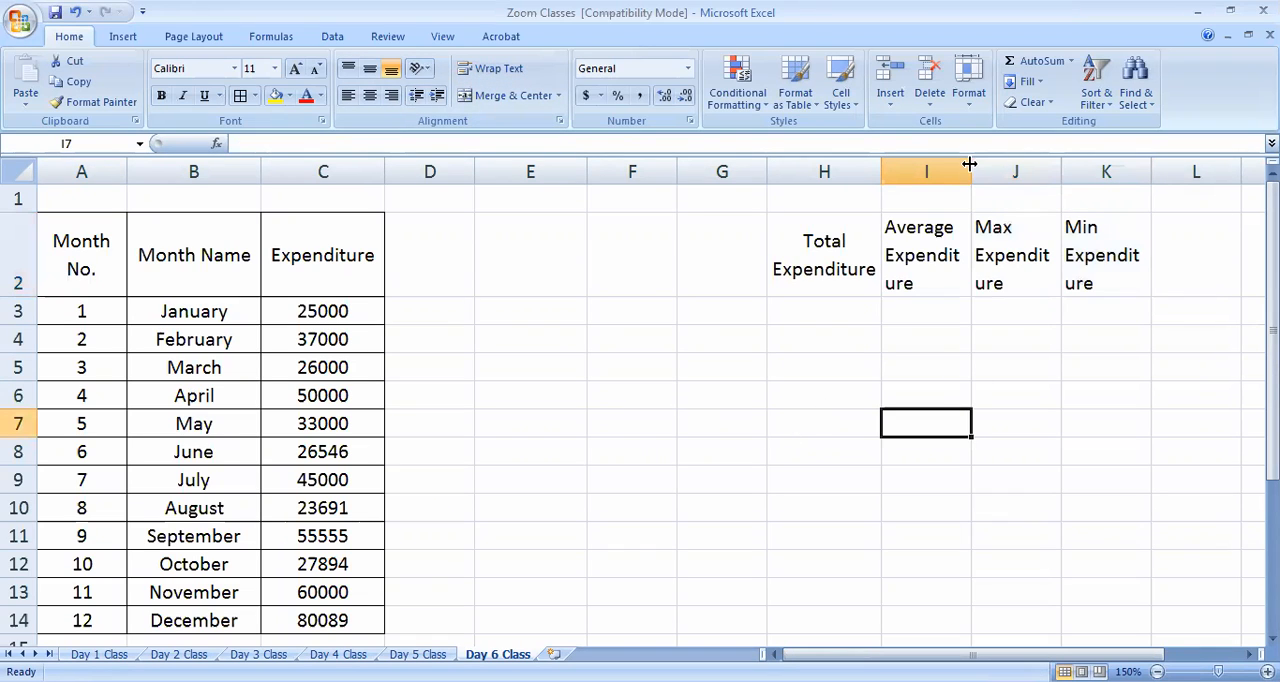
{"action": "left_click_drag", "start_coordinate": [987, 172], "coordinate": [1001, 172]}
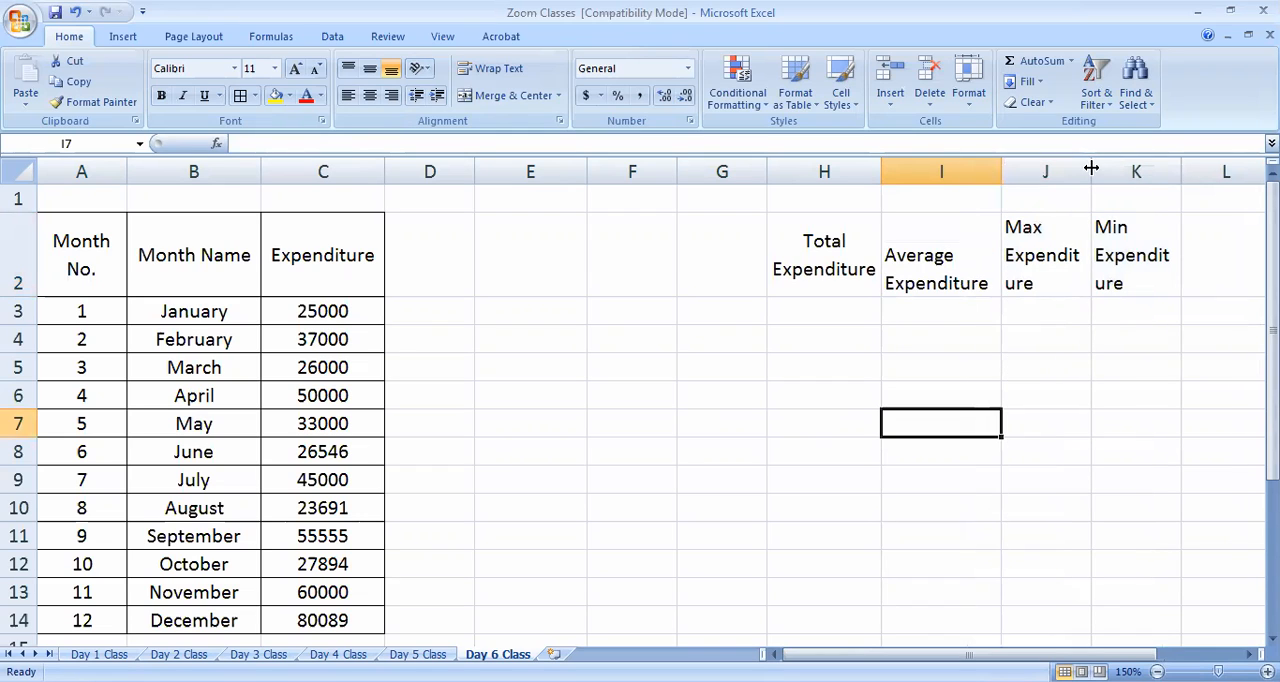
{"action": "left_click_drag", "start_coordinate": [1121, 172], "coordinate": [1122, 172]}
{"action": "left_click_drag", "start_coordinate": [1212, 172], "coordinate": [1237, 172]}
Center the headings in H2:K2 both horizontally and vertically
{"action": "left_click_drag", "start_coordinate": [816, 250], "coordinate": [1180, 260]}
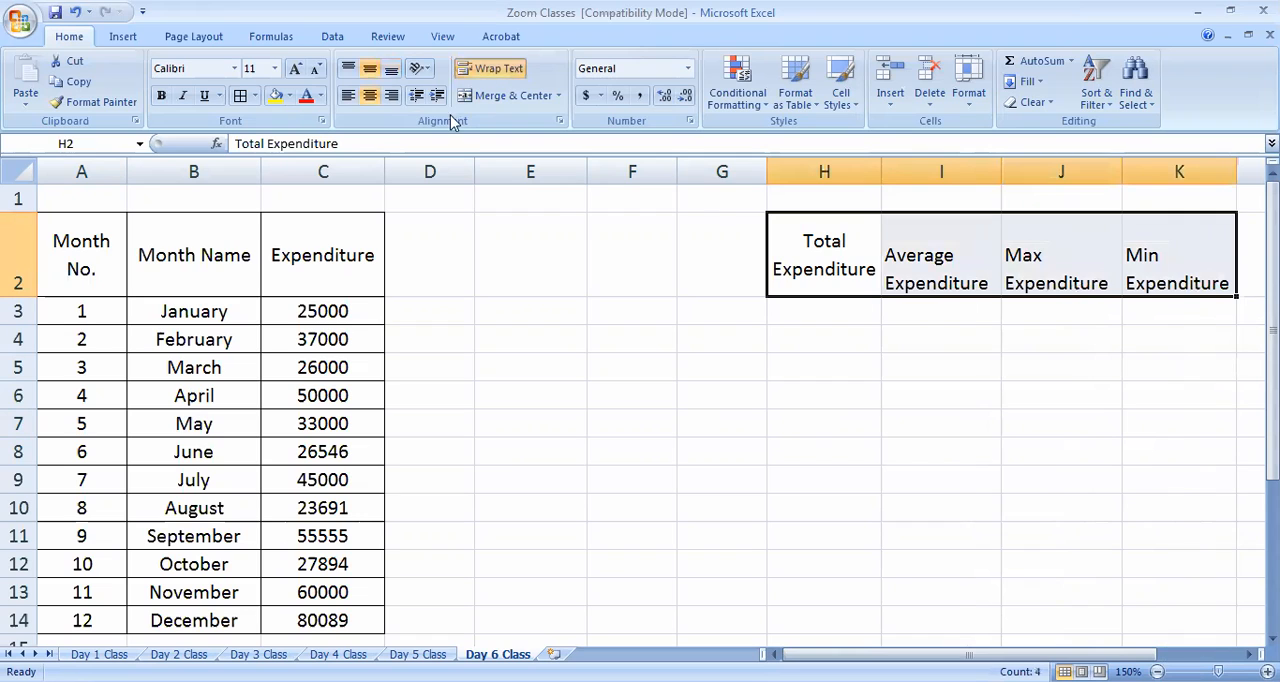
{"action": "left_click", "coordinate": [369, 70]}
{"action": "left_click", "coordinate": [369, 72]}
{"action": "left_click", "coordinate": [369, 95]}
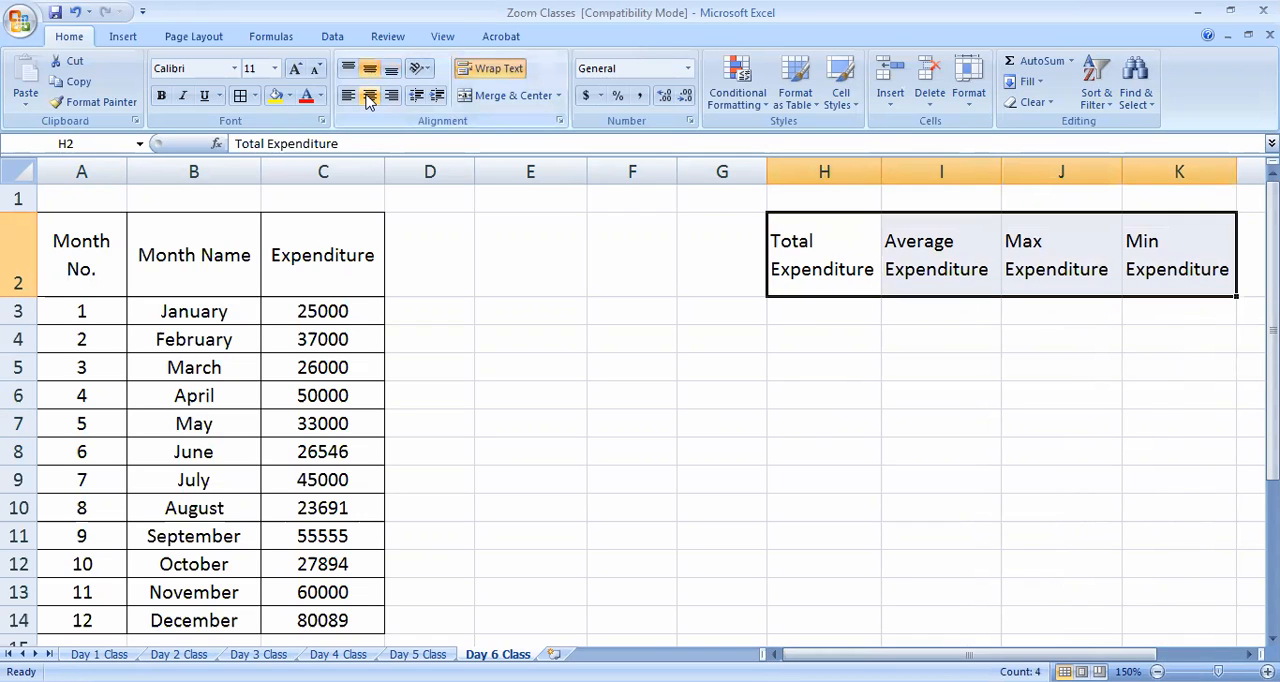
{"action": "left_click", "coordinate": [369, 95]}
{"action": "scroll", "coordinate": [210, 470], "scroll_direction": "down", "scroll_amount": 1}
{"action": "left_click_drag", "start_coordinate": [155, 505], "coordinate": [392, 506]}
{"action": "scroll", "coordinate": [411, 562], "scroll_direction": "up", "scroll_amount": 1}
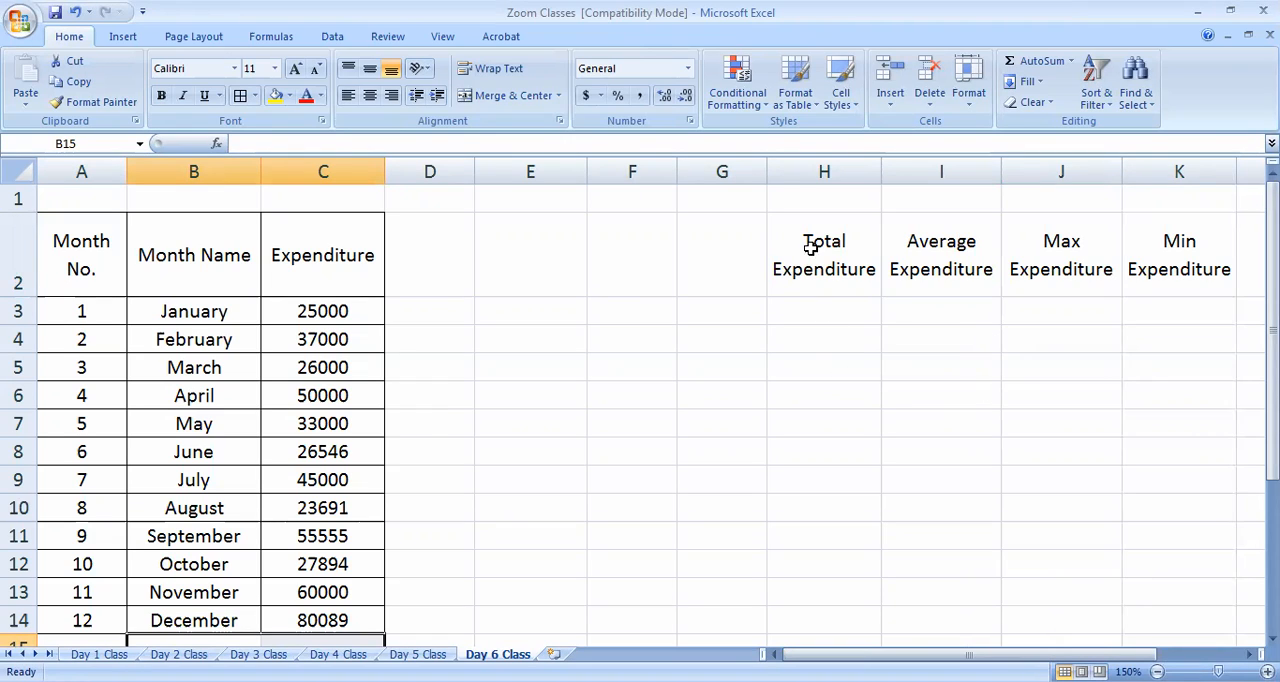
Apply all borders and a yellow fill to the summary block H2:K3
{"action": "left_click_drag", "start_coordinate": [817, 243], "coordinate": [1191, 251]}
{"action": "left_click_drag", "start_coordinate": [1198, 312], "coordinate": [1198, 316]}
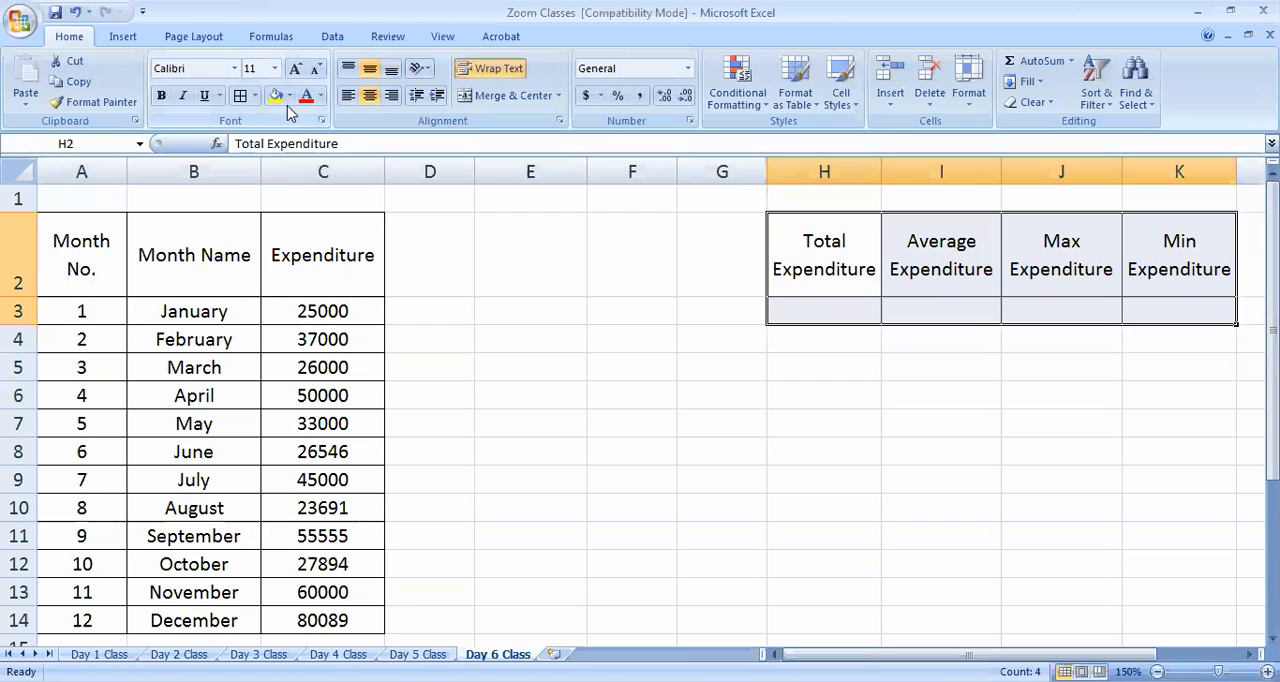
{"action": "left_click", "coordinate": [275, 95]}
{"action": "left_click", "coordinate": [540, 398]}
{"action": "left_click", "coordinate": [832, 314]}
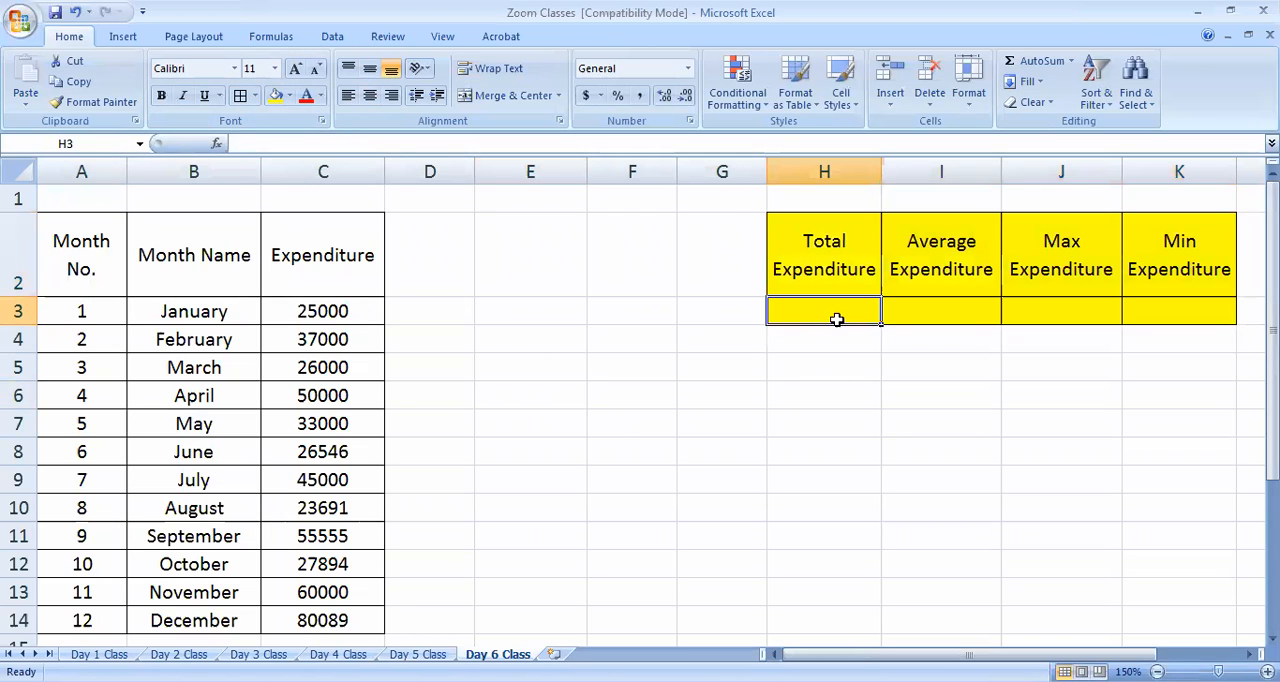
{"action": "left_click", "coordinate": [944, 312]}
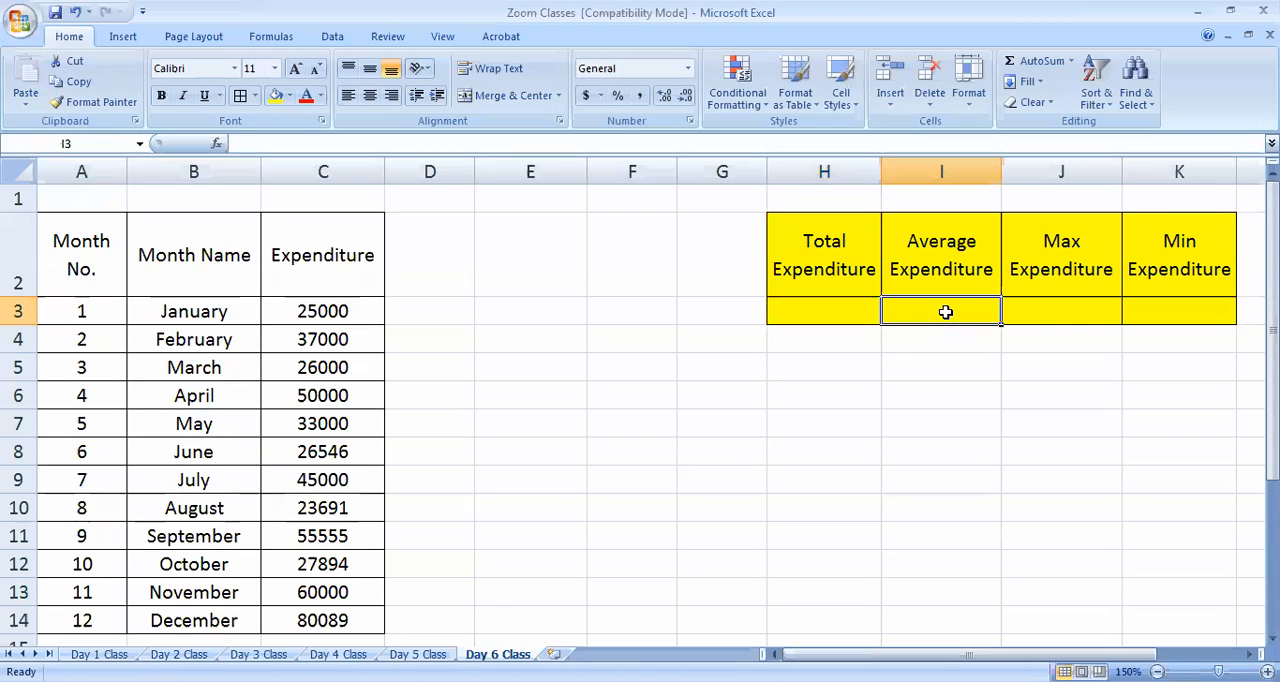
{"action": "left_click", "coordinate": [1071, 316]}
{"action": "left_click", "coordinate": [1154, 314]}
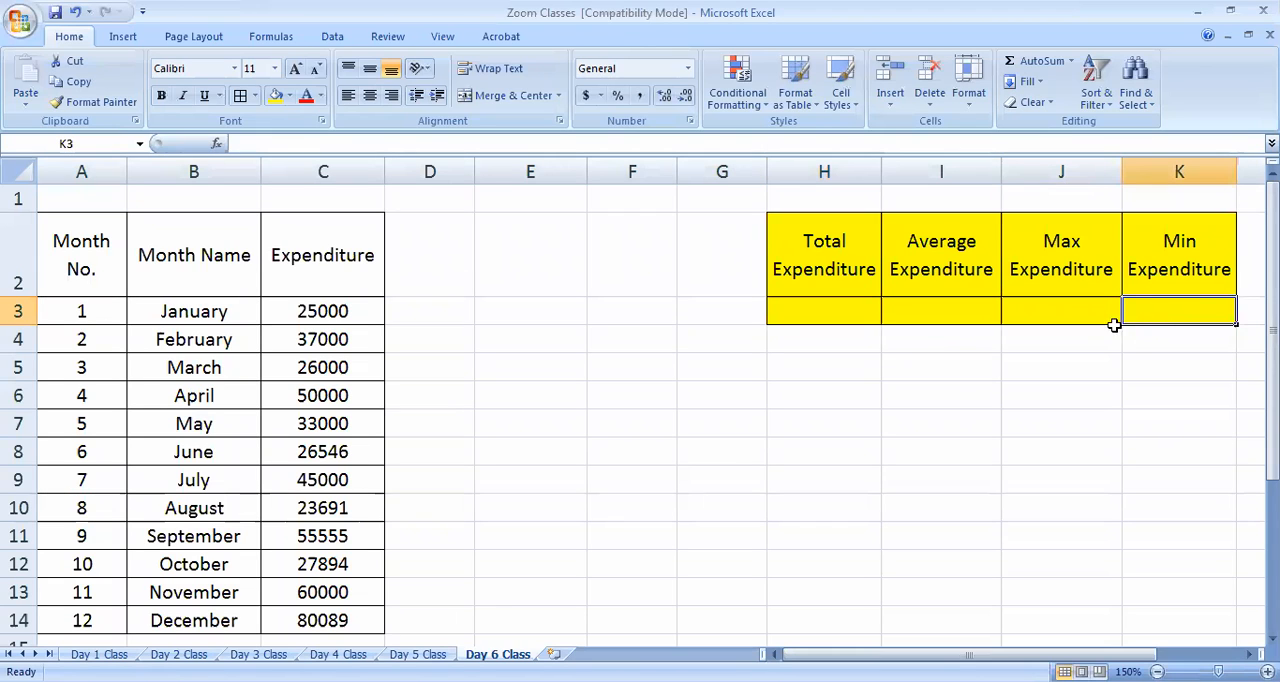
{"action": "left_click", "coordinate": [786, 316]}
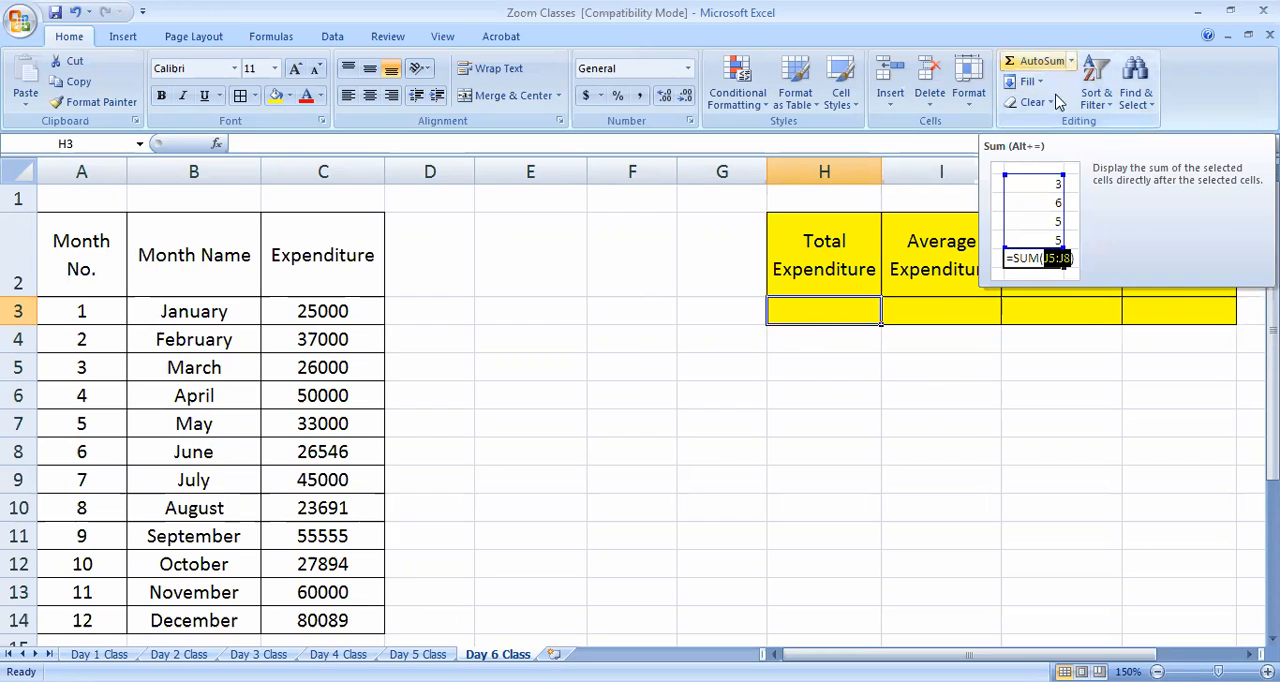
{"action": "left_click", "coordinate": [1072, 62]}
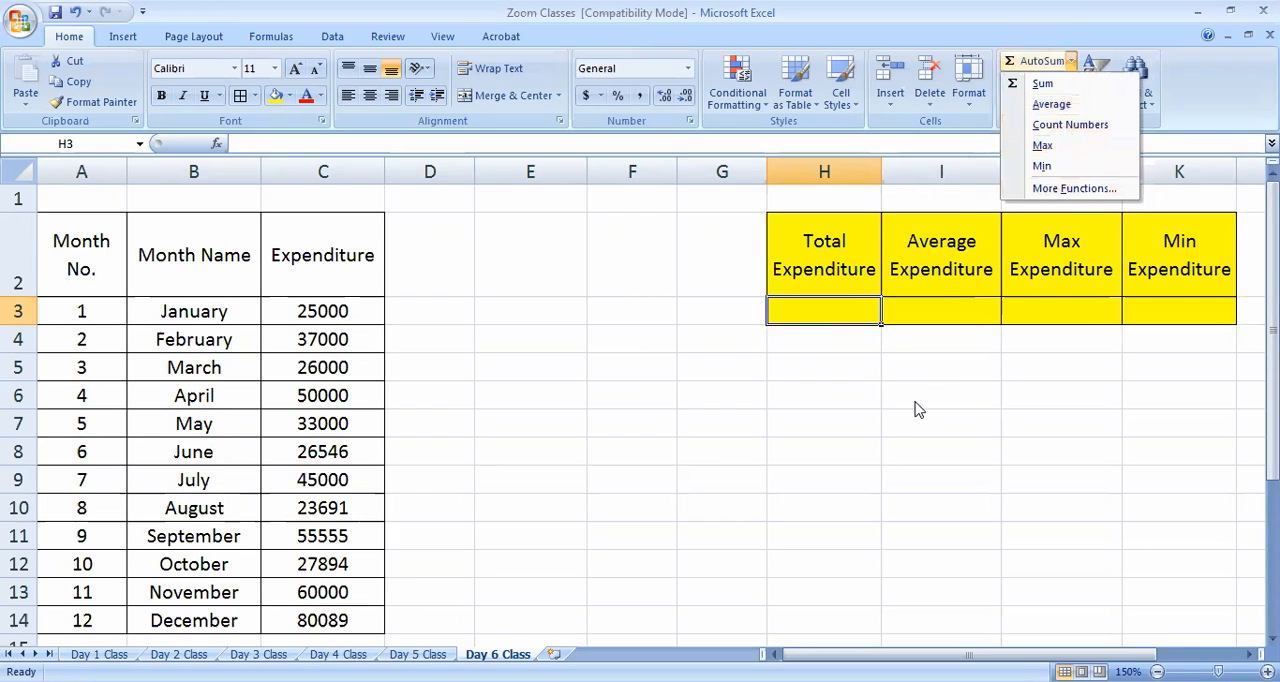
{"action": "left_click", "coordinate": [952, 224]}
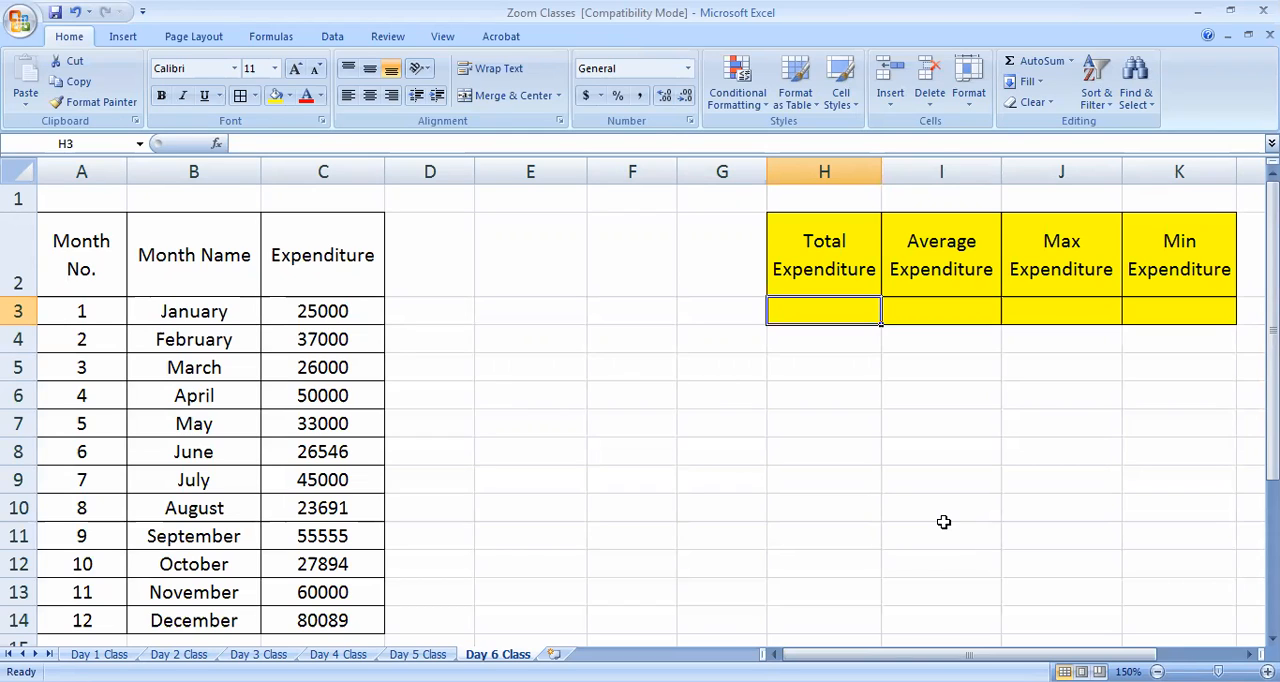
List the function names sum, average, max and min in cells F6 to F9
{"action": "left_click", "coordinate": [635, 396]}
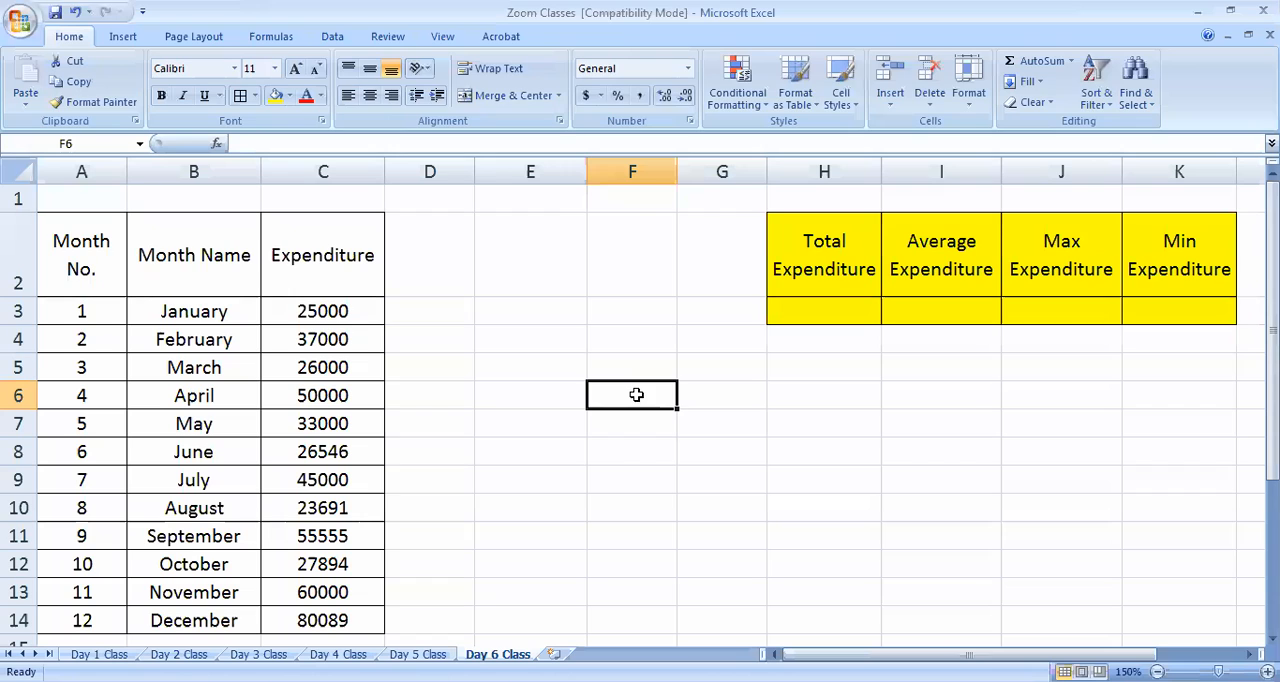
{"action": "type", "text": "sum"}
{"action": "key", "text": "Left"}
{"action": "key", "text": "Down"}
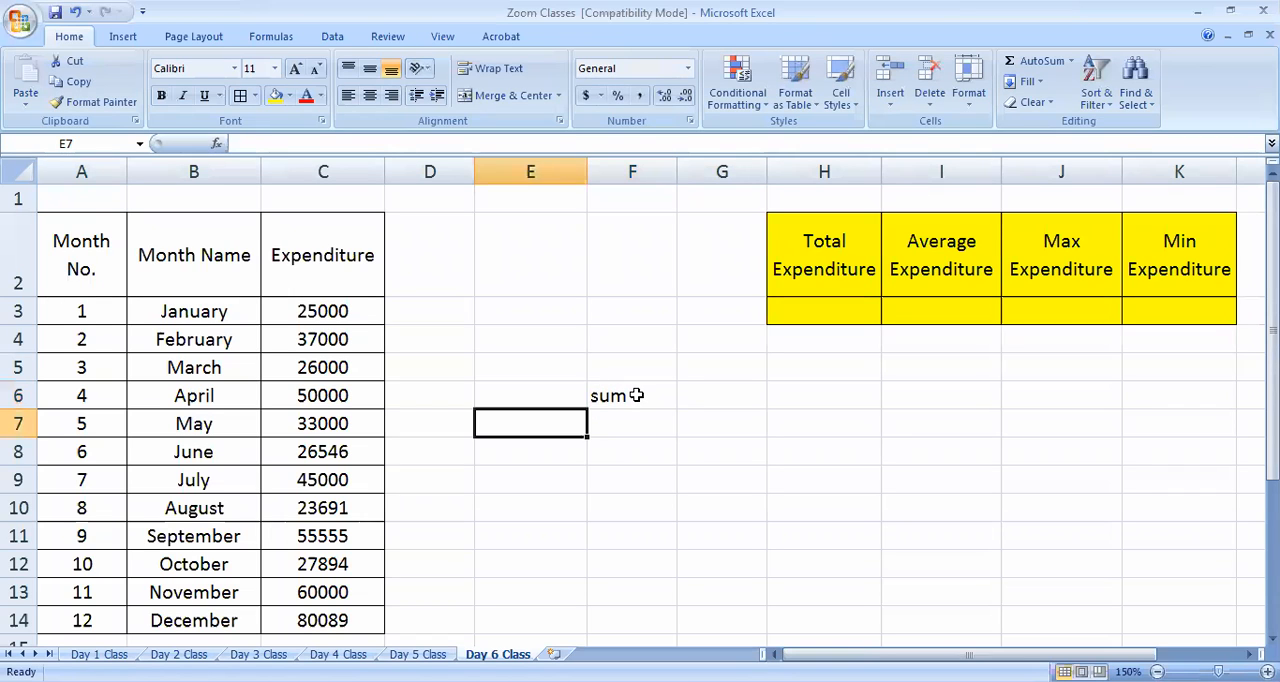
{"action": "left_click", "coordinate": [636, 395]}
{"action": "key", "text": "Return"}
{"action": "type", "text": "average"}
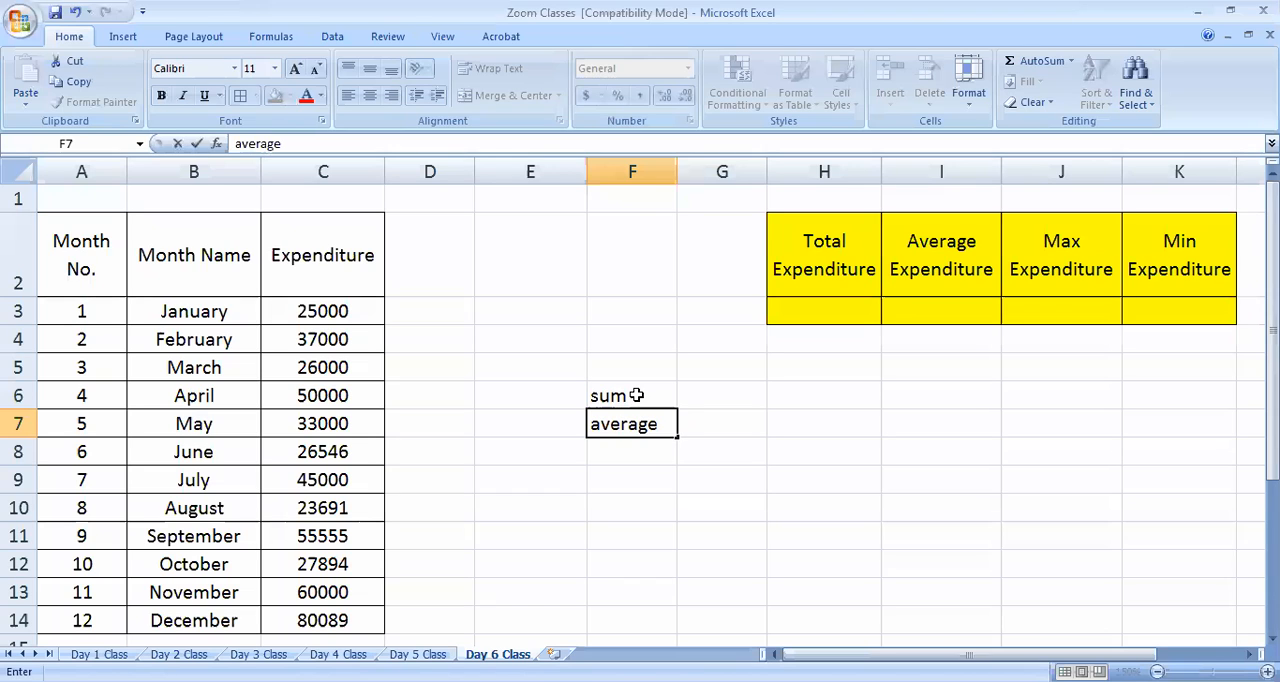
{"action": "key", "text": "Return"}
{"action": "type", "text": "max"}
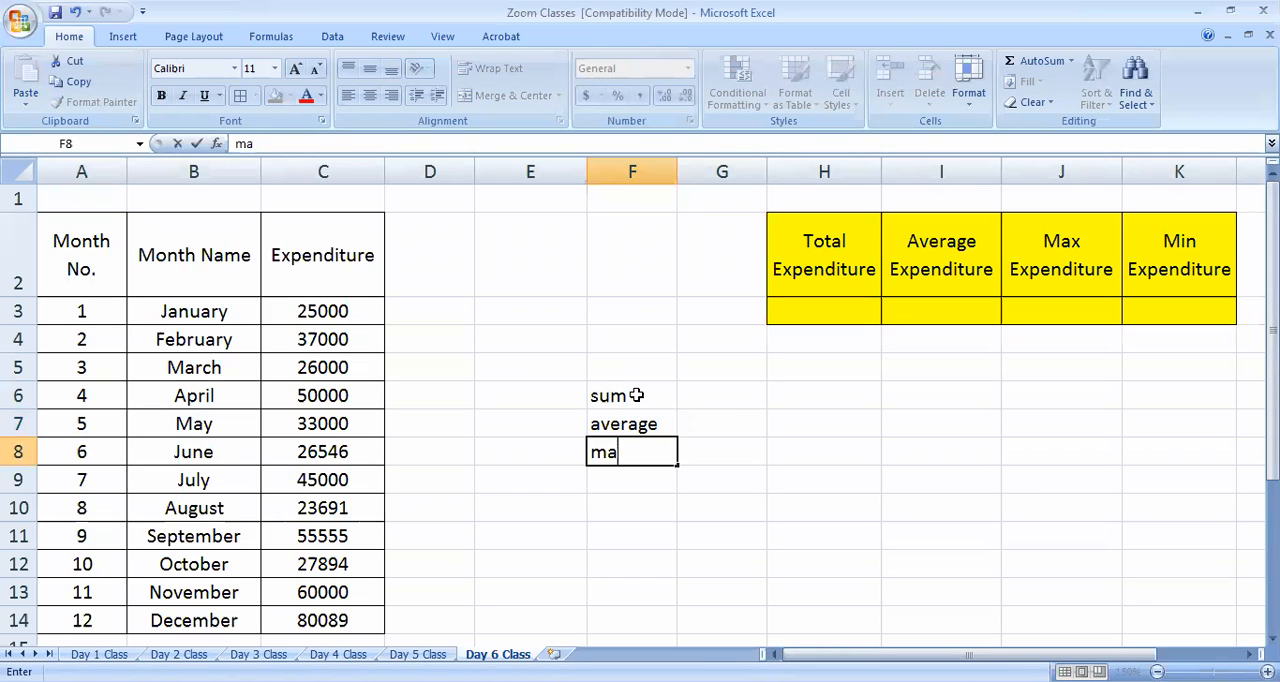
{"action": "key", "text": "Return"}
{"action": "type", "text": "min"}
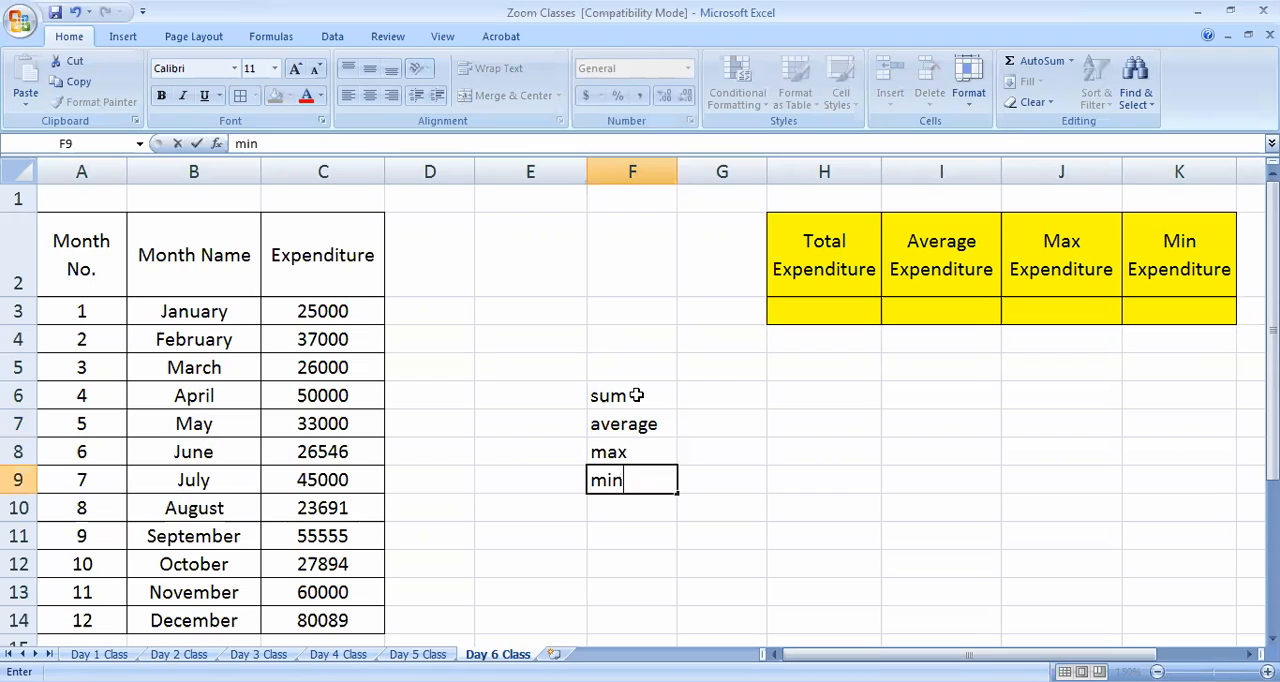
Enter the label "Excel Functions" in cell G6 beside the function names
{"action": "key", "text": "Up"}
{"action": "key", "text": "Up"}
{"action": "key", "text": "Up"}
{"action": "key", "text": "Right"}
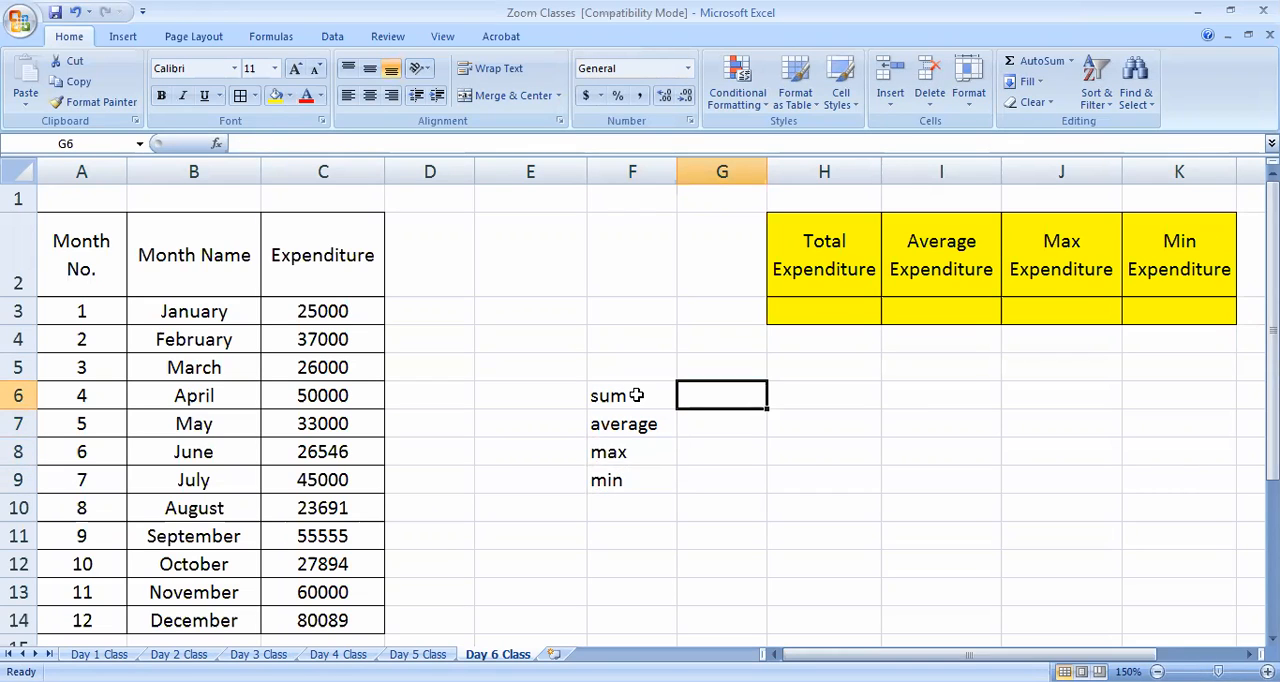
{"action": "type", "text": "Excel Functions"}
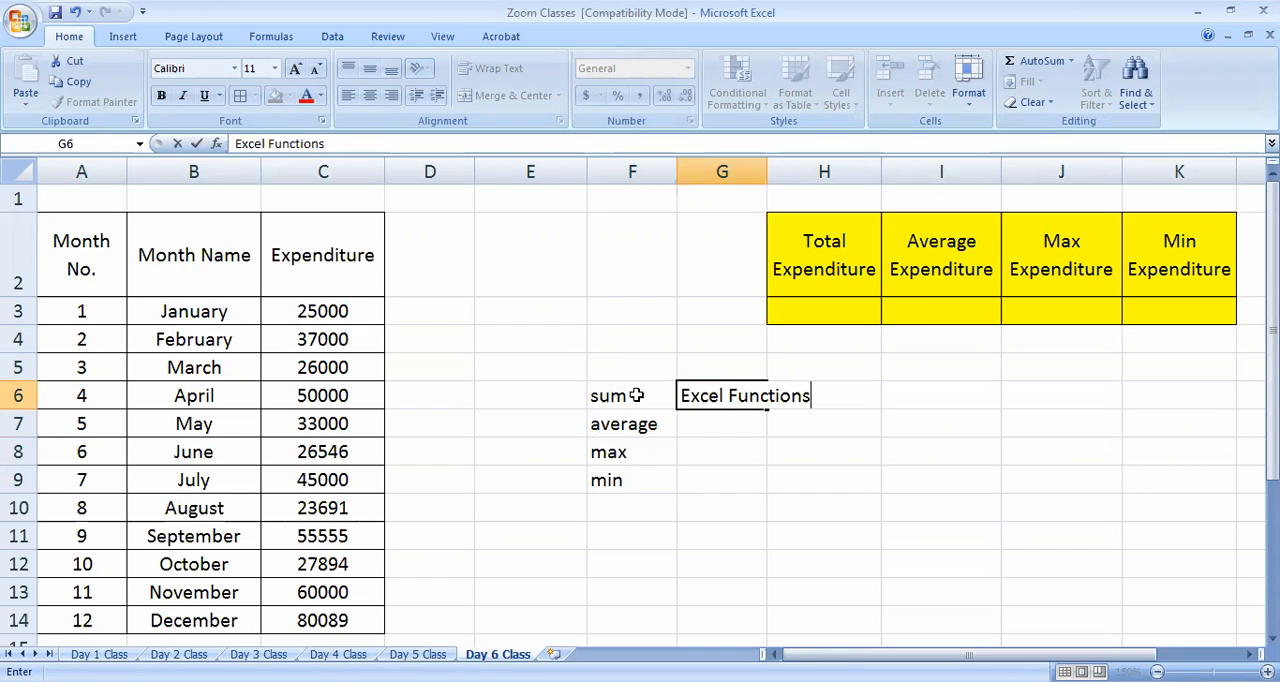
{"action": "left_click", "coordinate": [706, 525]}
Merge and center G6:G9, wrap its text and align it vertically to the middle
{"action": "left_click", "coordinate": [726, 371]}
{"action": "left_click_drag", "start_coordinate": [726, 388], "coordinate": [720, 488]}
{"action": "left_click", "coordinate": [512, 95]}
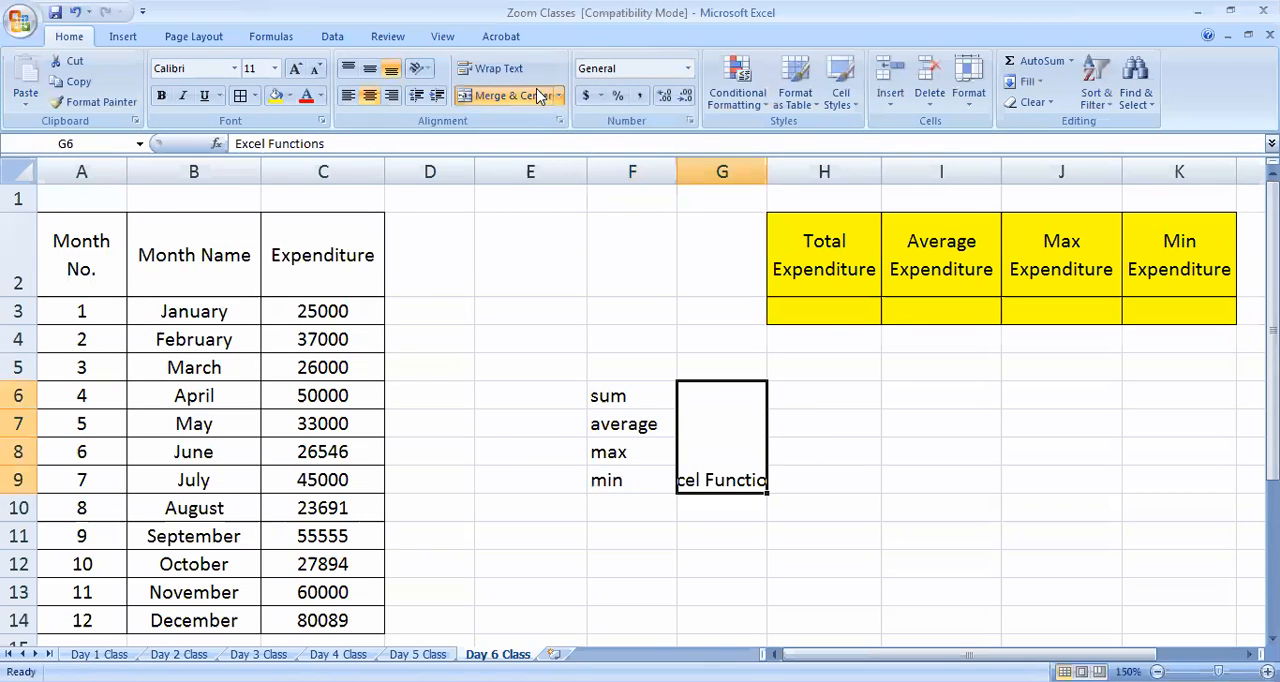
{"action": "left_click", "coordinate": [497, 68]}
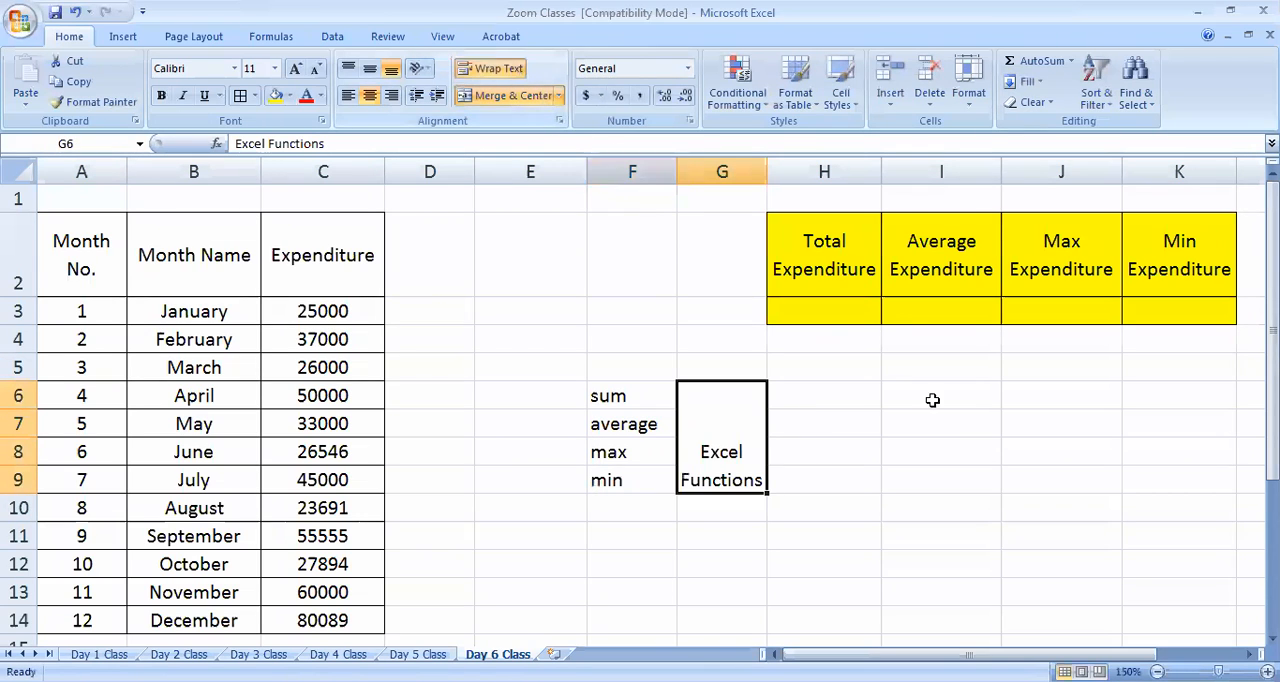
{"action": "left_click", "coordinate": [385, 70]}
Change the merged G6 label to "MS Excel Functions" and make only the word "Functions" bold
{"action": "double_click", "coordinate": [700, 424]}
{"action": "type", "text": "MS"}
{"action": "left_click", "coordinate": [915, 582]}
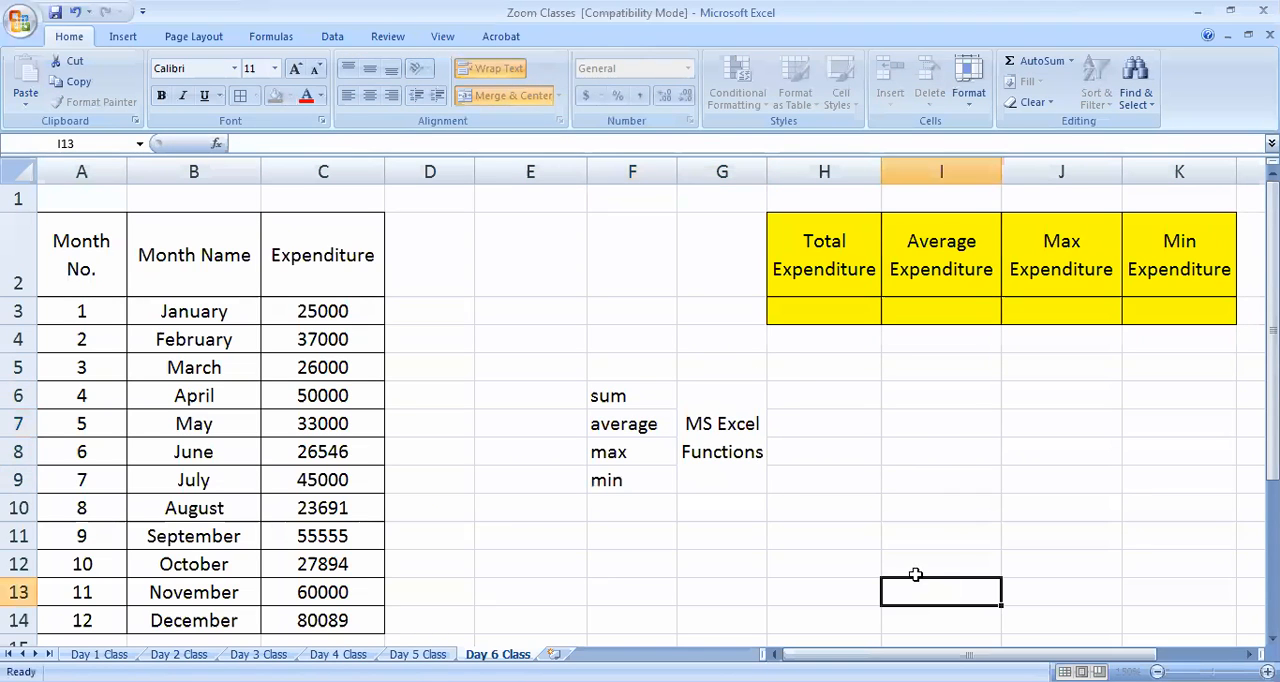
{"action": "double_click", "coordinate": [712, 450]}
{"action": "double_click", "coordinate": [752, 455]}
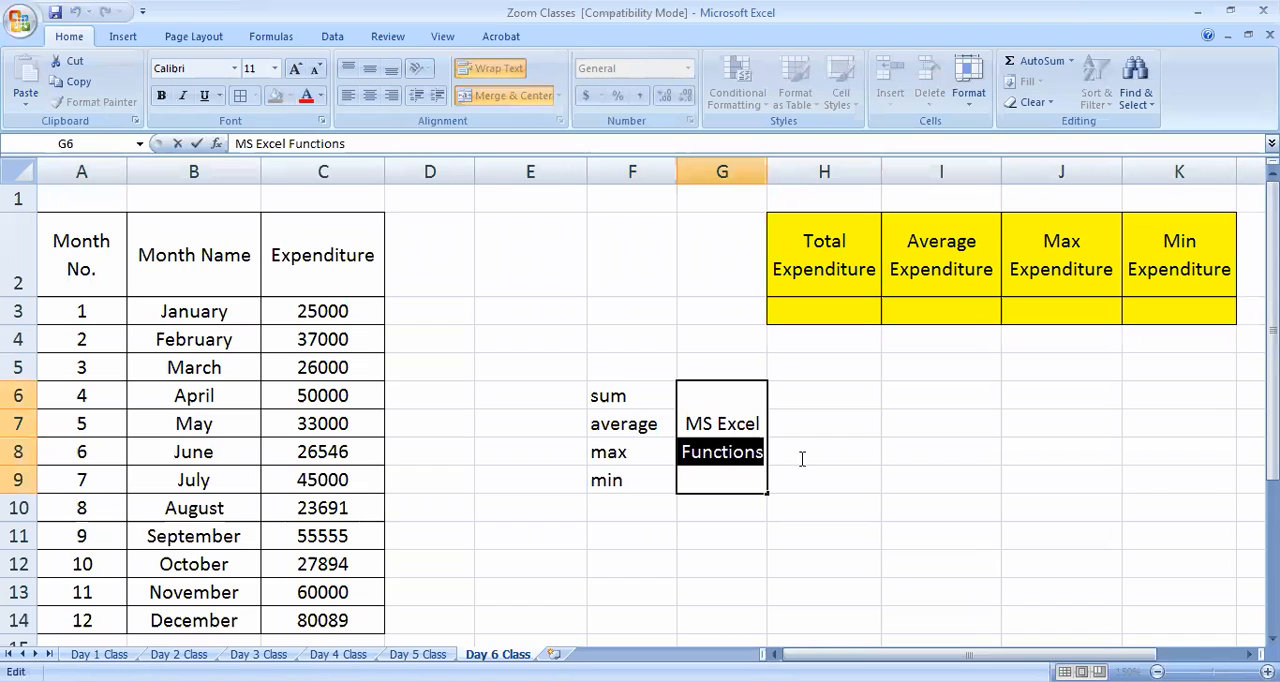
{"action": "left_click", "coordinate": [161, 95]}
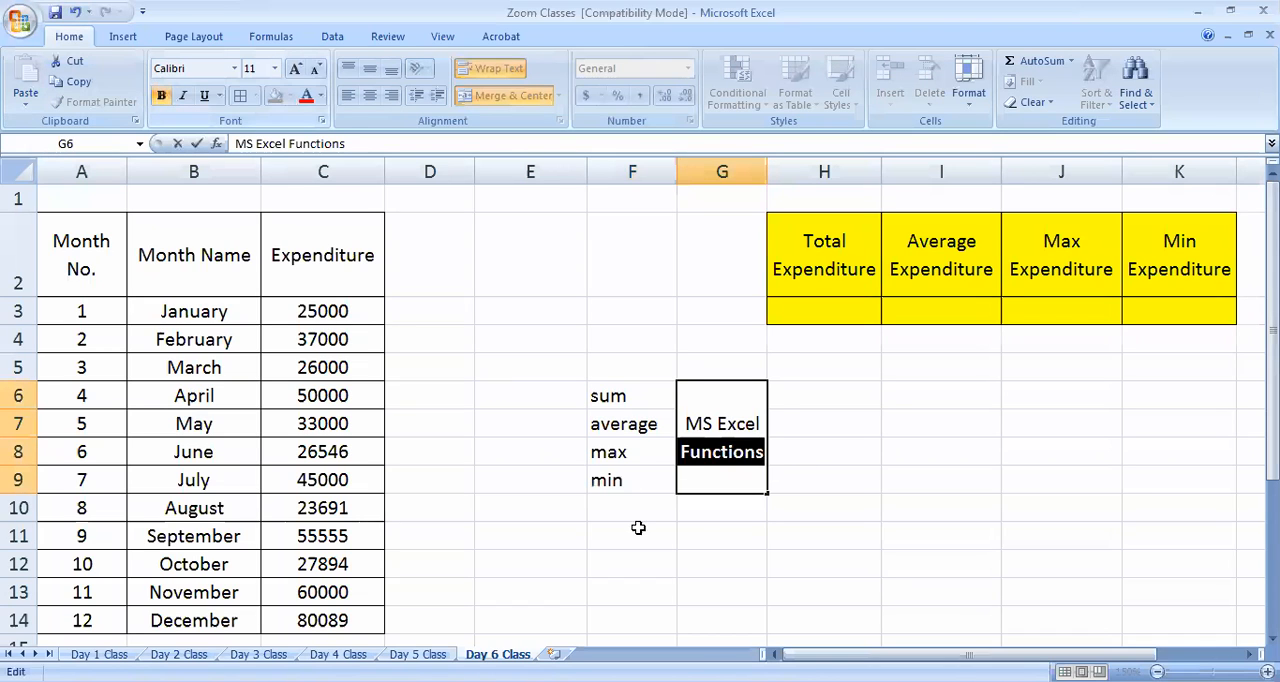
{"action": "left_click", "coordinate": [638, 527]}
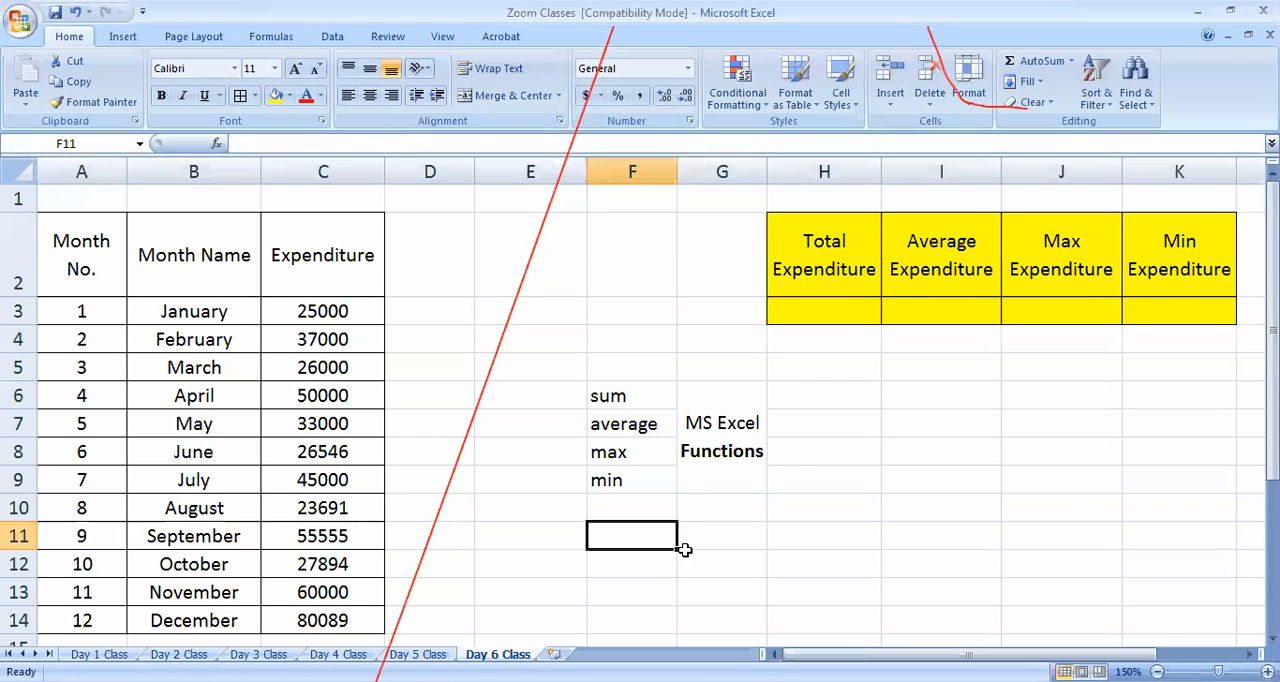
{"action": "left_click", "coordinate": [825, 314]}
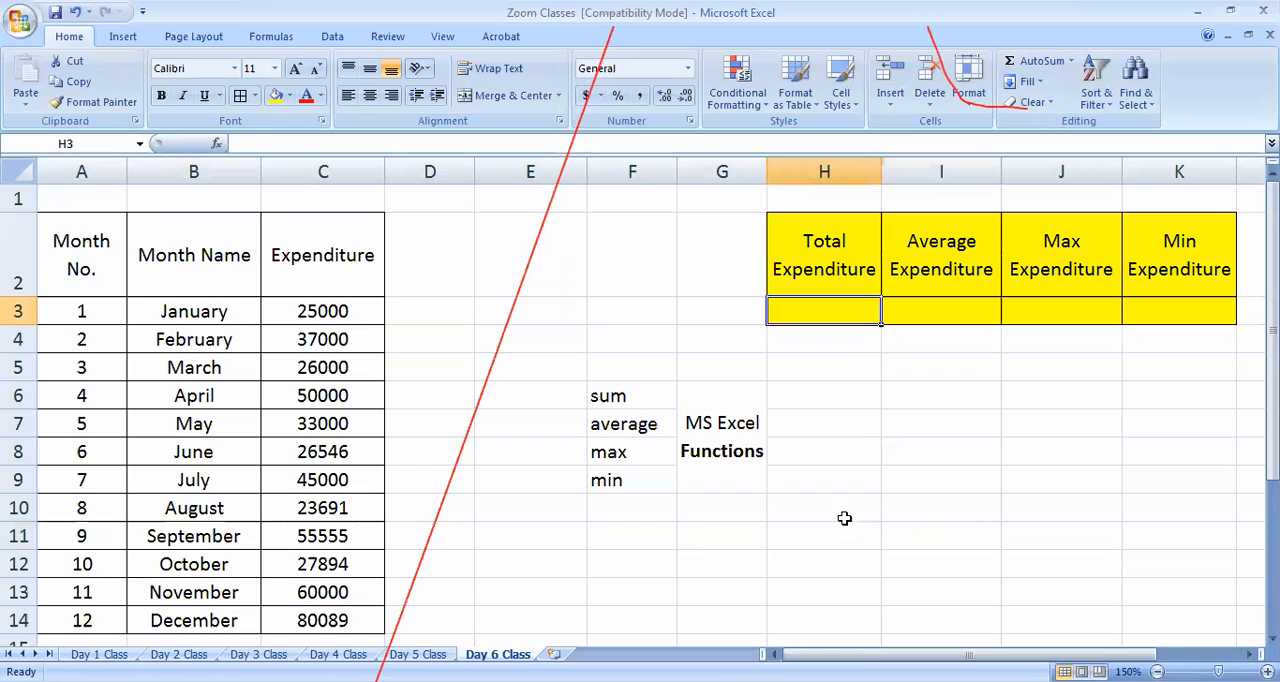
{"action": "left_click", "coordinate": [517, 45]}
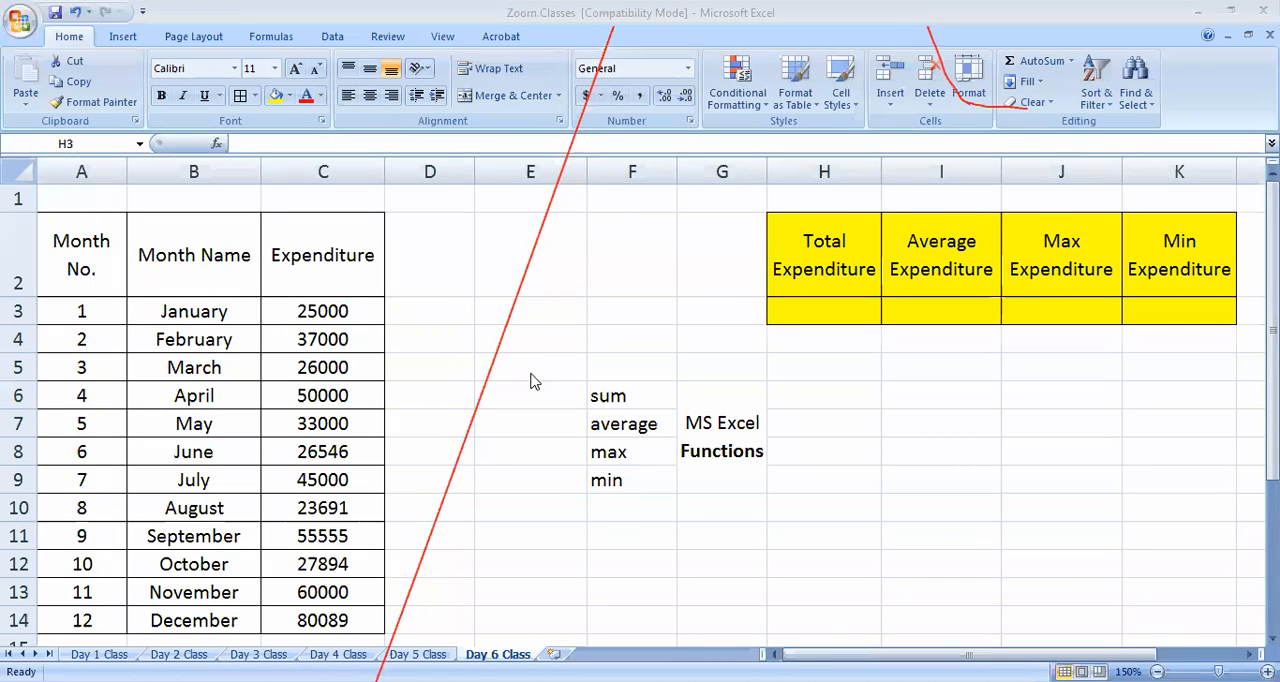
{"action": "scroll", "coordinate": [529, 510], "scroll_direction": "down", "scroll_amount": 3}
{"action": "scroll", "coordinate": [480, 450], "scroll_direction": "up", "scroll_amount": 3}
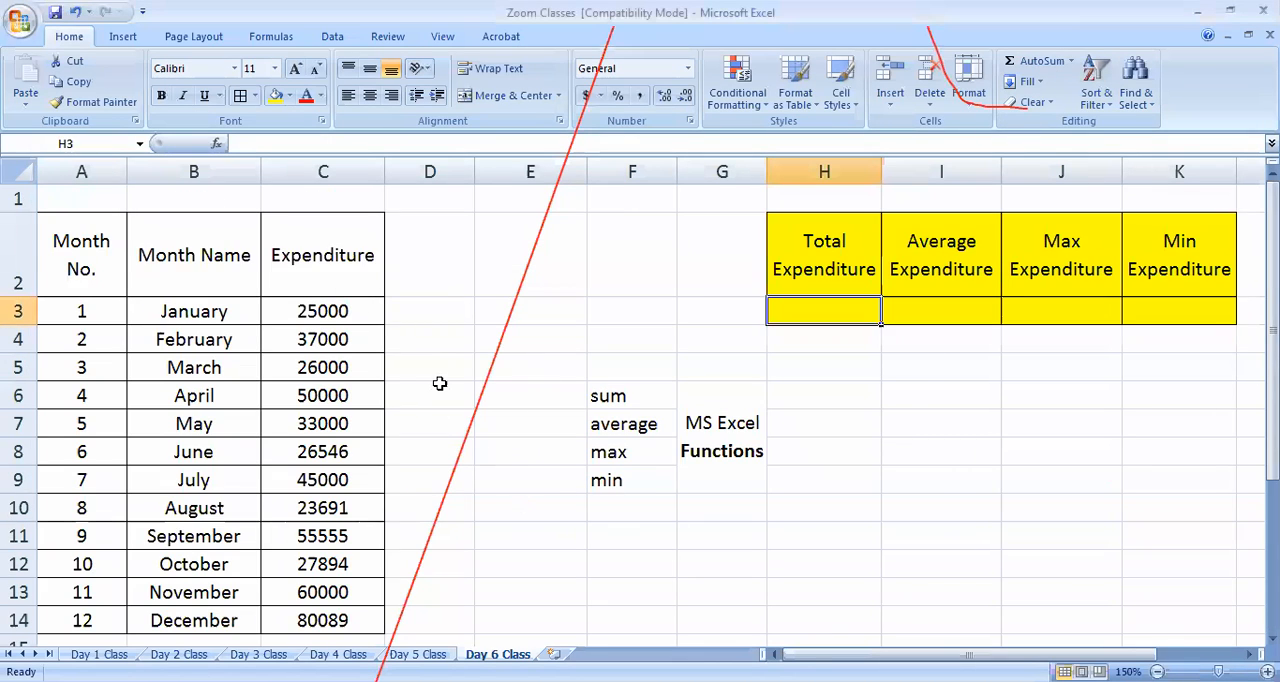
{"action": "scroll", "coordinate": [439, 383], "scroll_direction": "down", "scroll_amount": 1}
{"action": "left_click", "coordinate": [326, 514]}
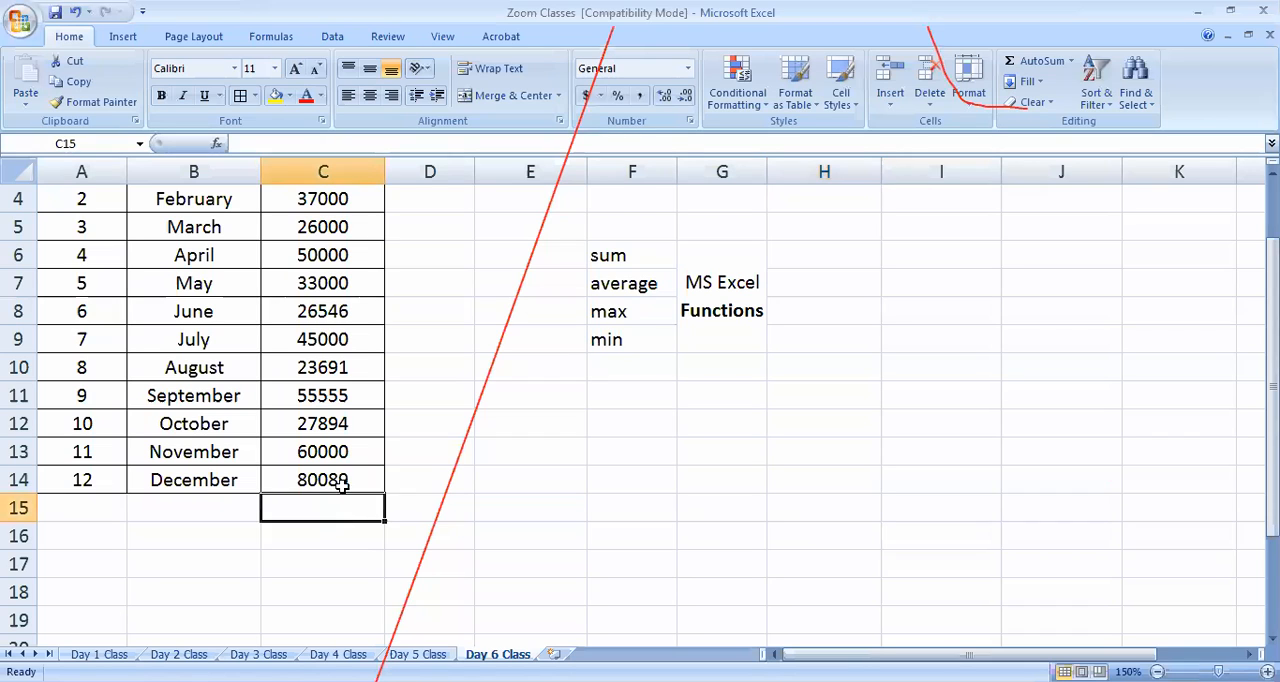
{"action": "scroll", "coordinate": [540, 550], "scroll_direction": "up", "scroll_amount": 1}
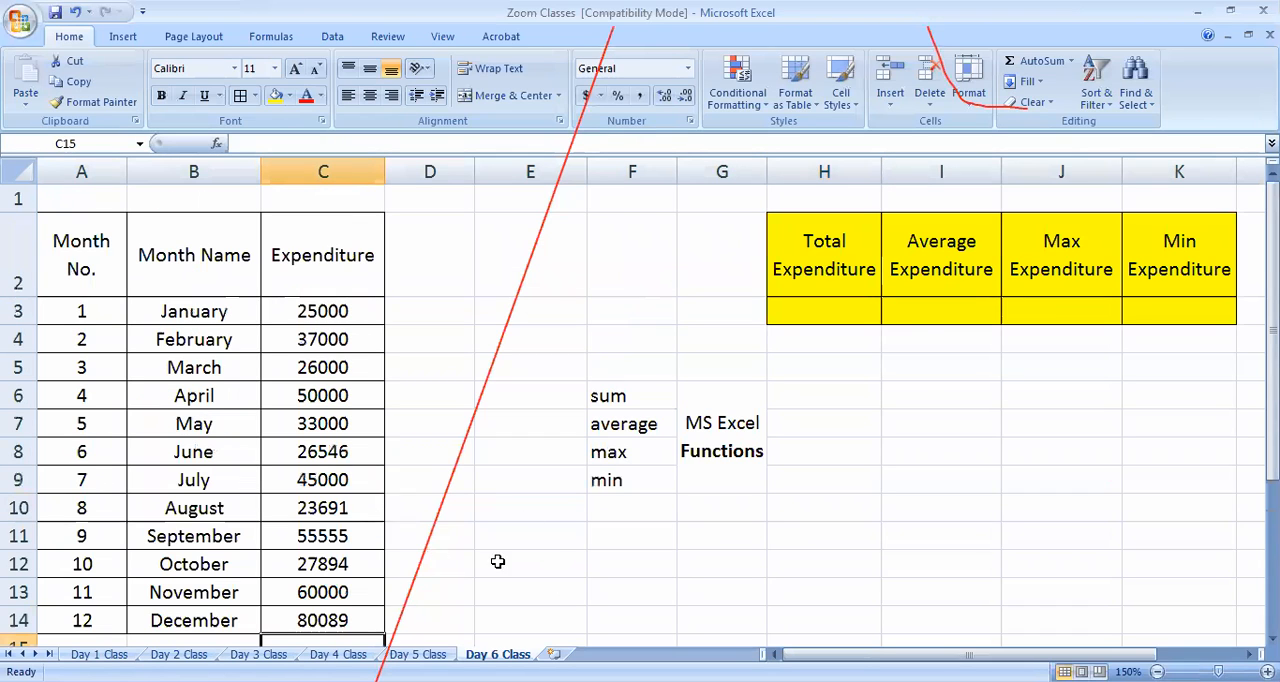
Calculate the total expenditure in H3 with the formula =SUM(C3:C14)
{"action": "left_click", "coordinate": [850, 308]}
{"action": "type", "text": "=s"}
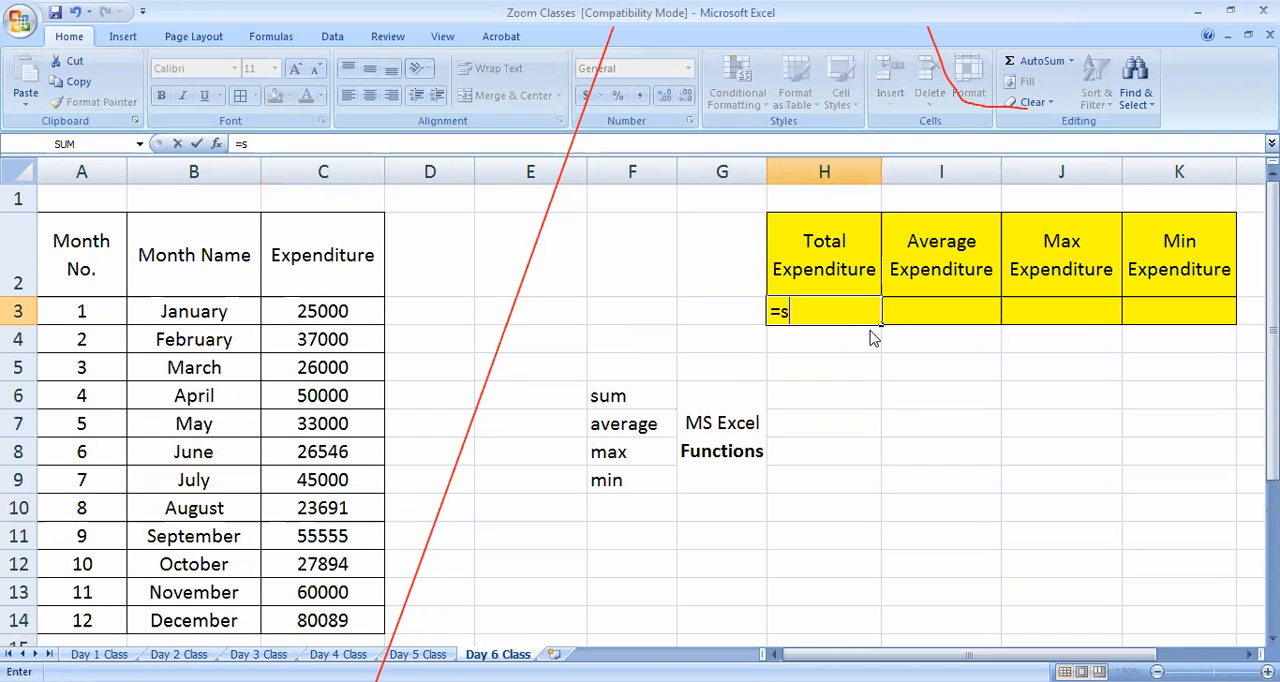
{"action": "type", "text": "um"}
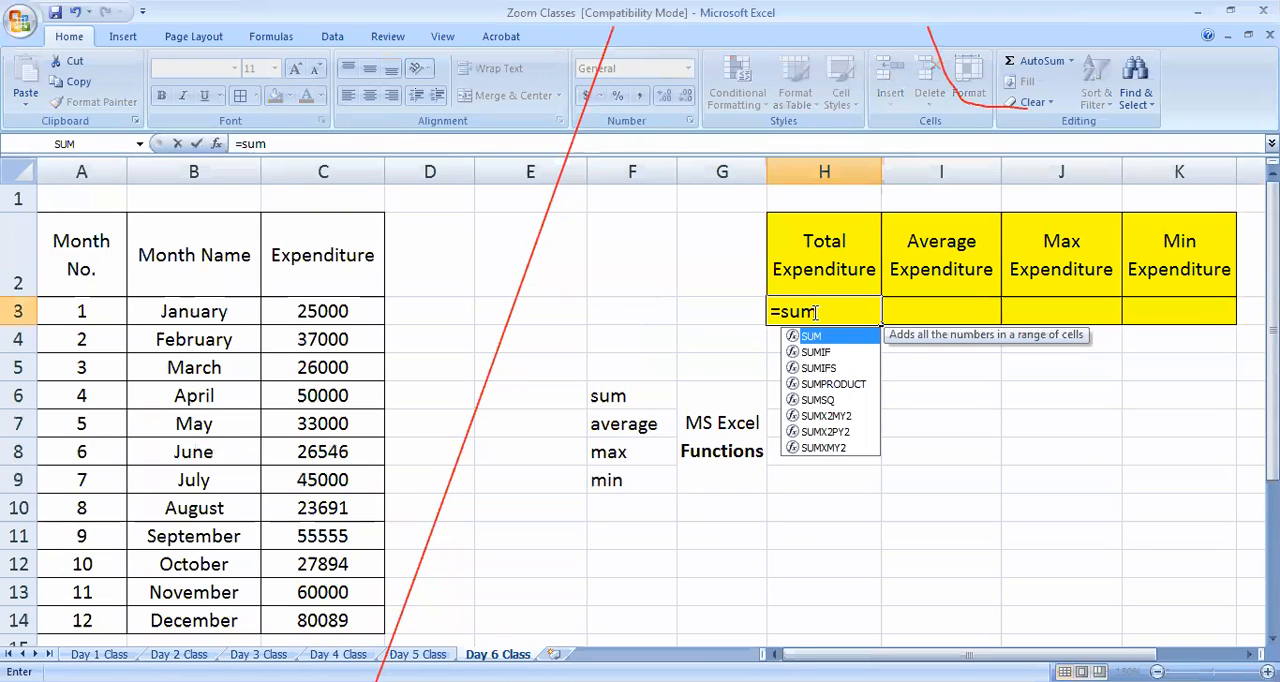
{"action": "type", "text": "("}
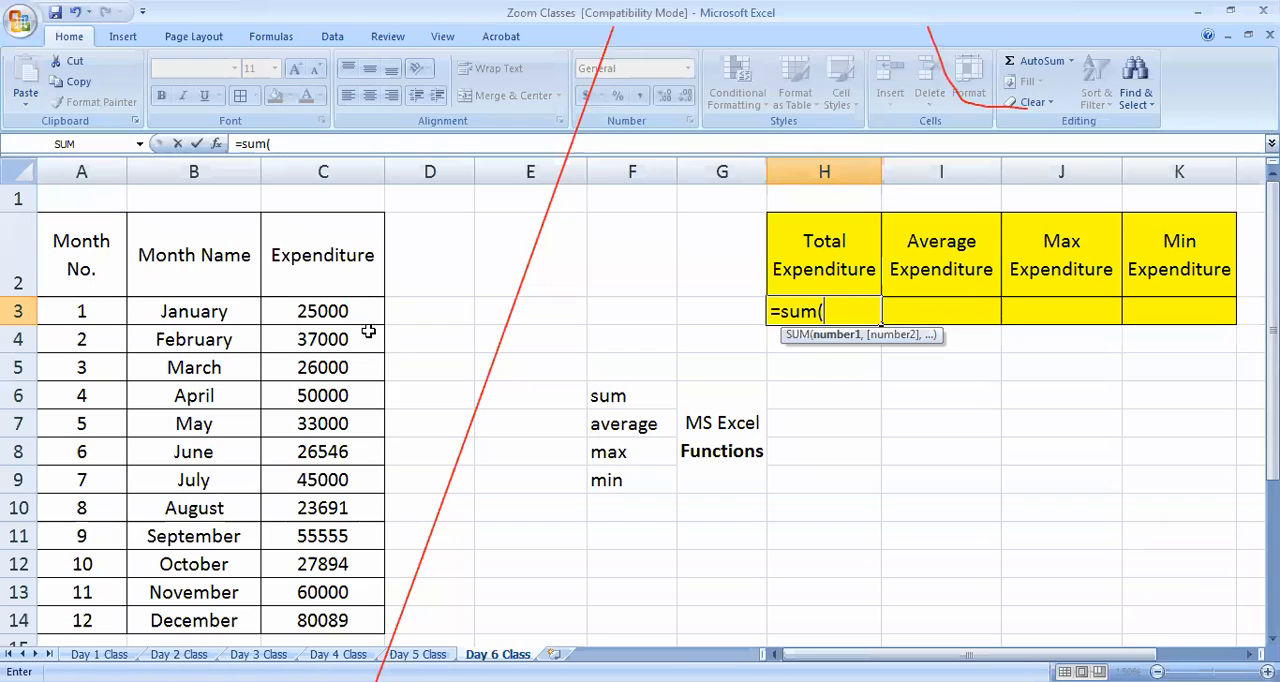
{"action": "left_click_drag", "start_coordinate": [360, 310], "coordinate": [350, 620]}
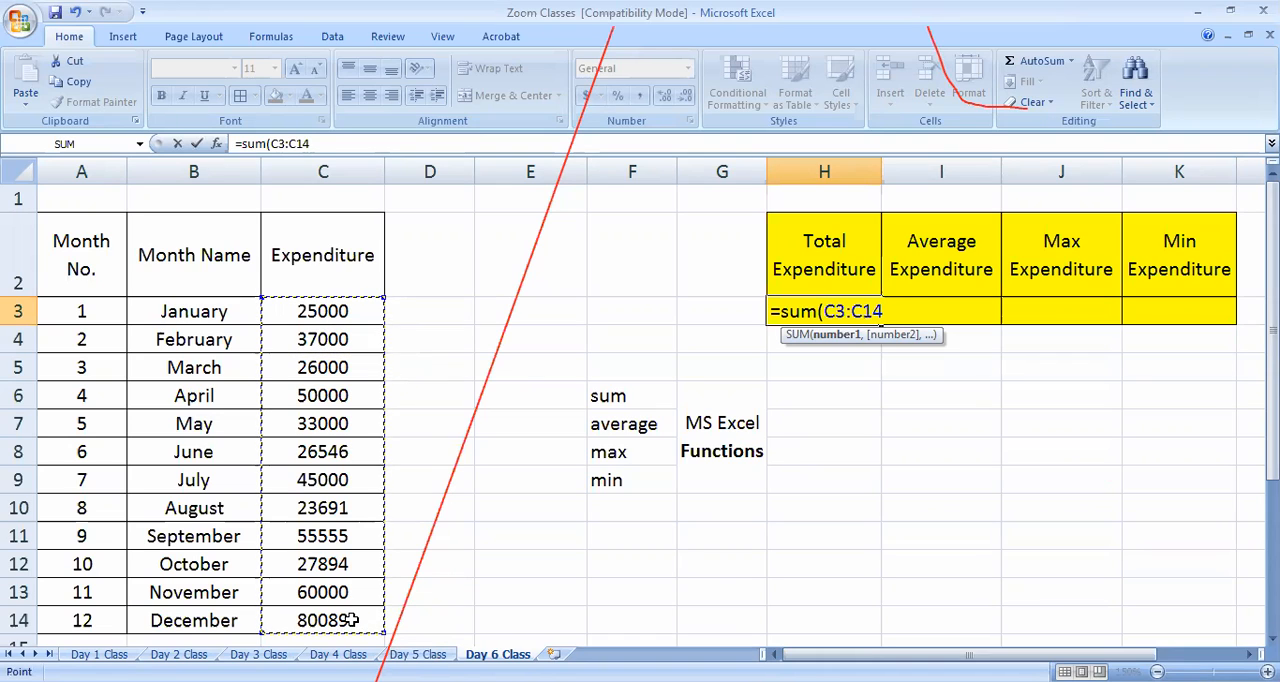
{"action": "type", "text": ")"}
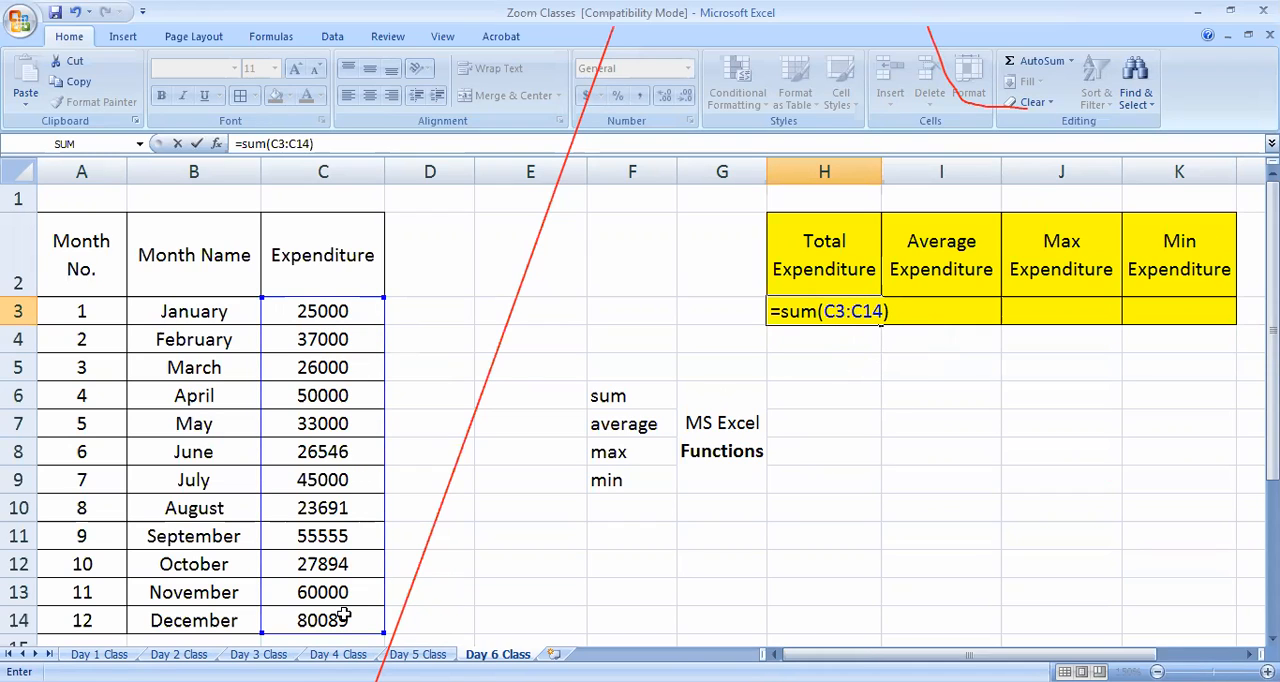
{"action": "key", "text": "Return"}
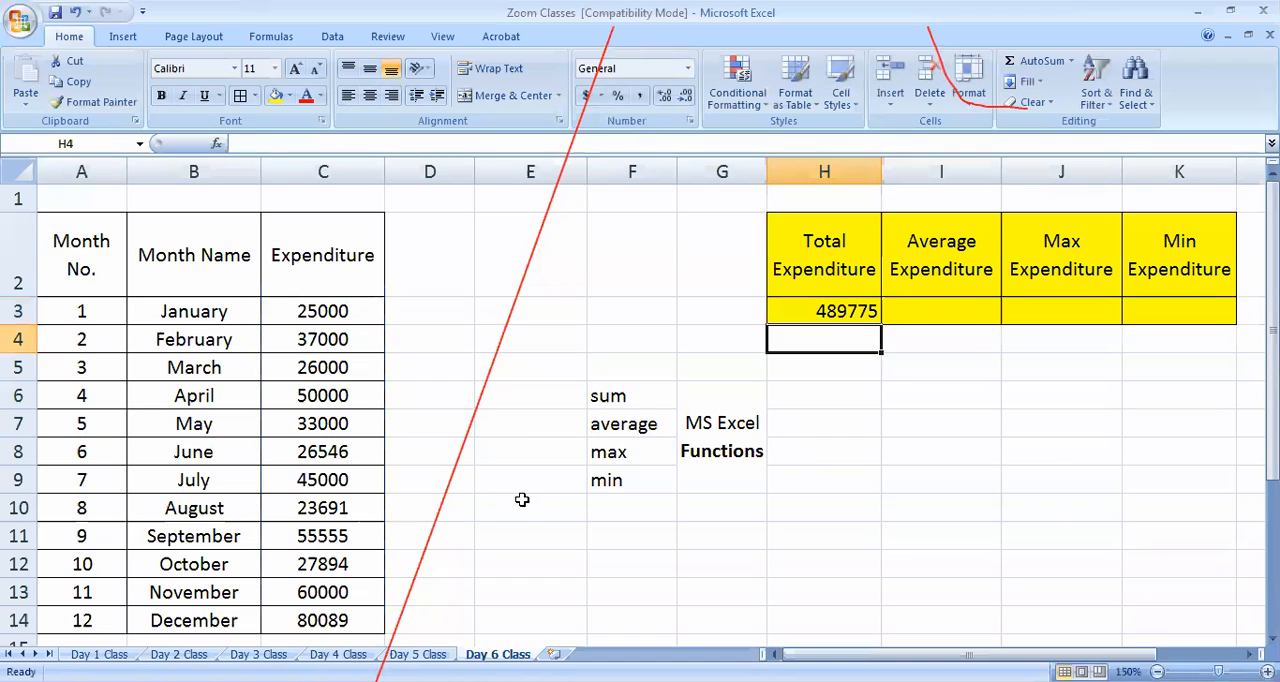
Calculate the average expenditure in I3 with the formula =AVERAGE(C3:C14)
{"action": "left_click", "coordinate": [911, 312]}
{"action": "type", "text": "="}
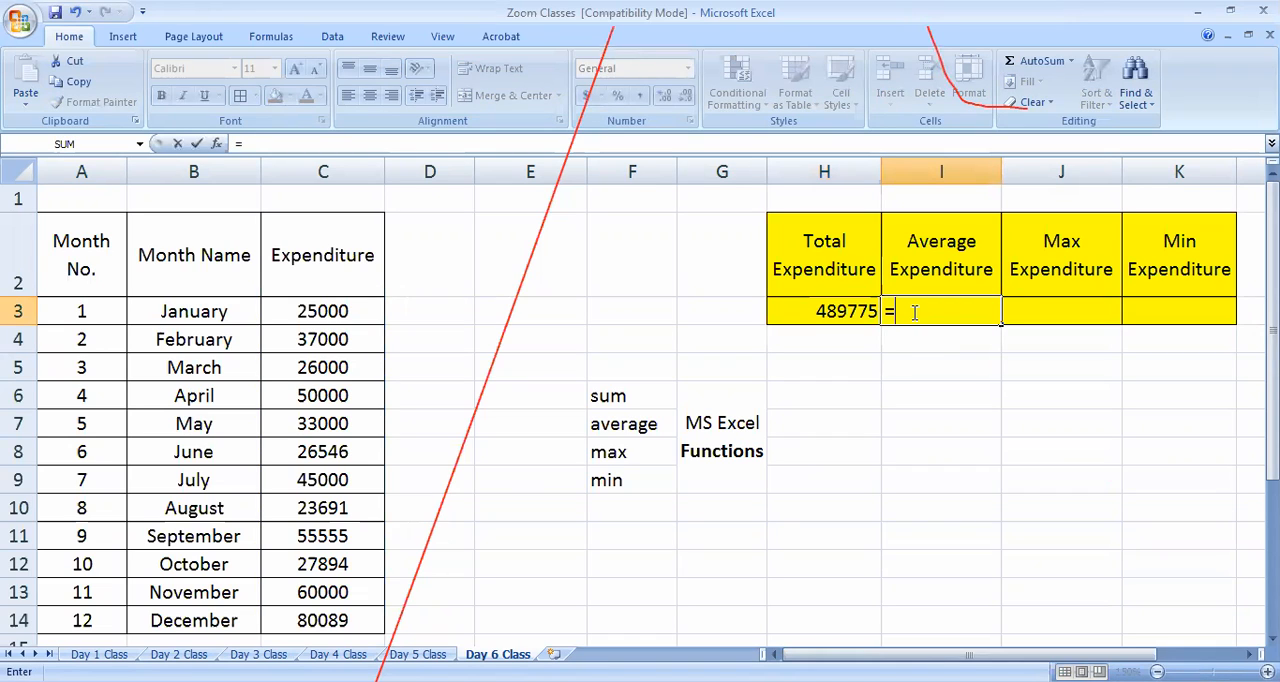
{"action": "type", "text": "aver"}
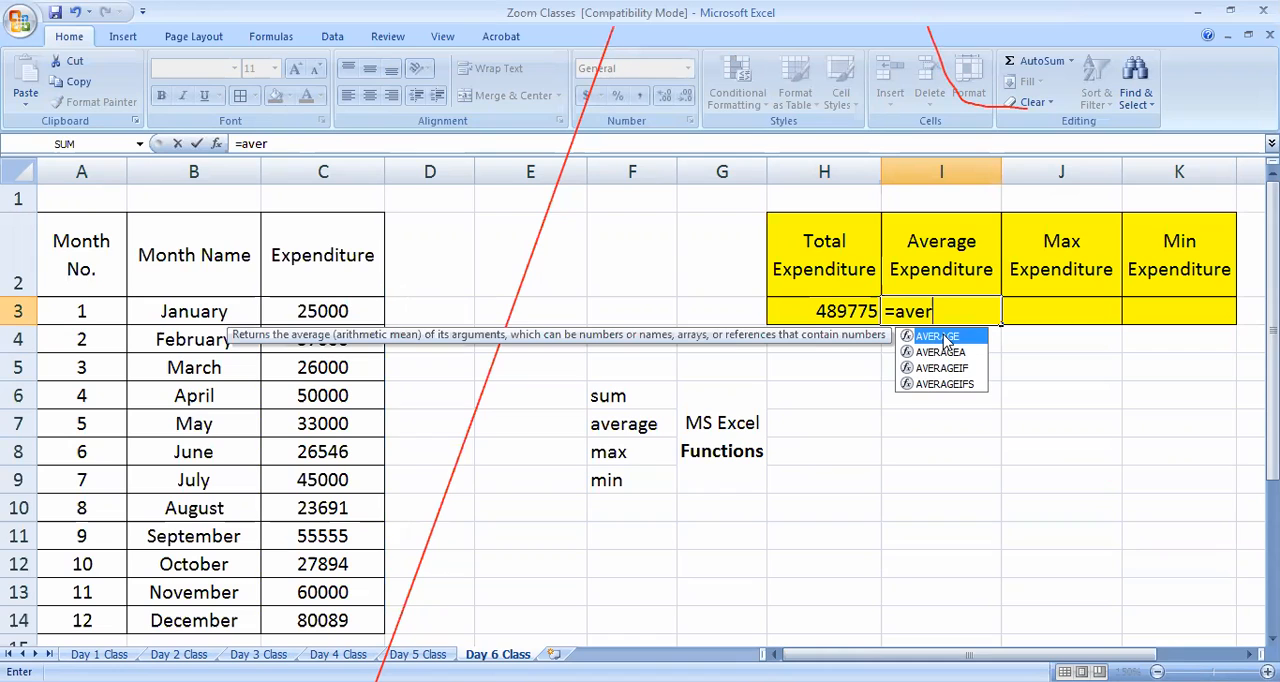
{"action": "double_click", "coordinate": [940, 337]}
{"action": "left_click_drag", "start_coordinate": [337, 308], "coordinate": [322, 610]}
{"action": "type", "text": ")"}
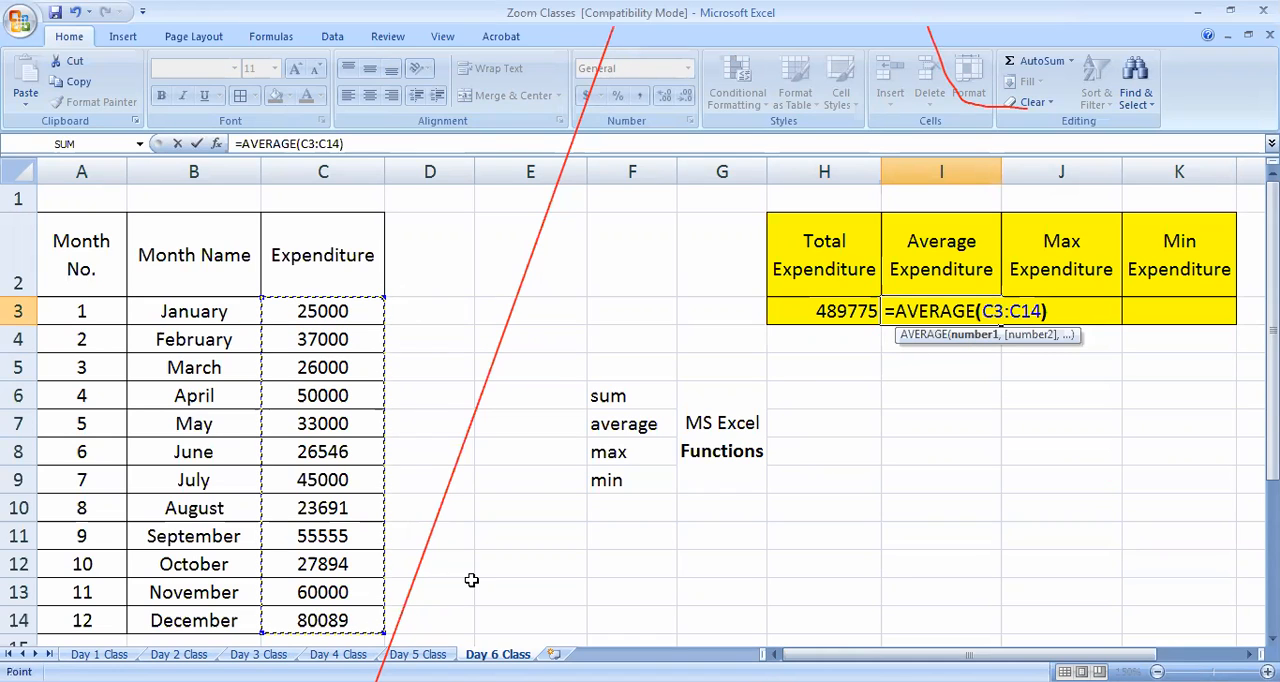
{"action": "key", "text": "Return"}
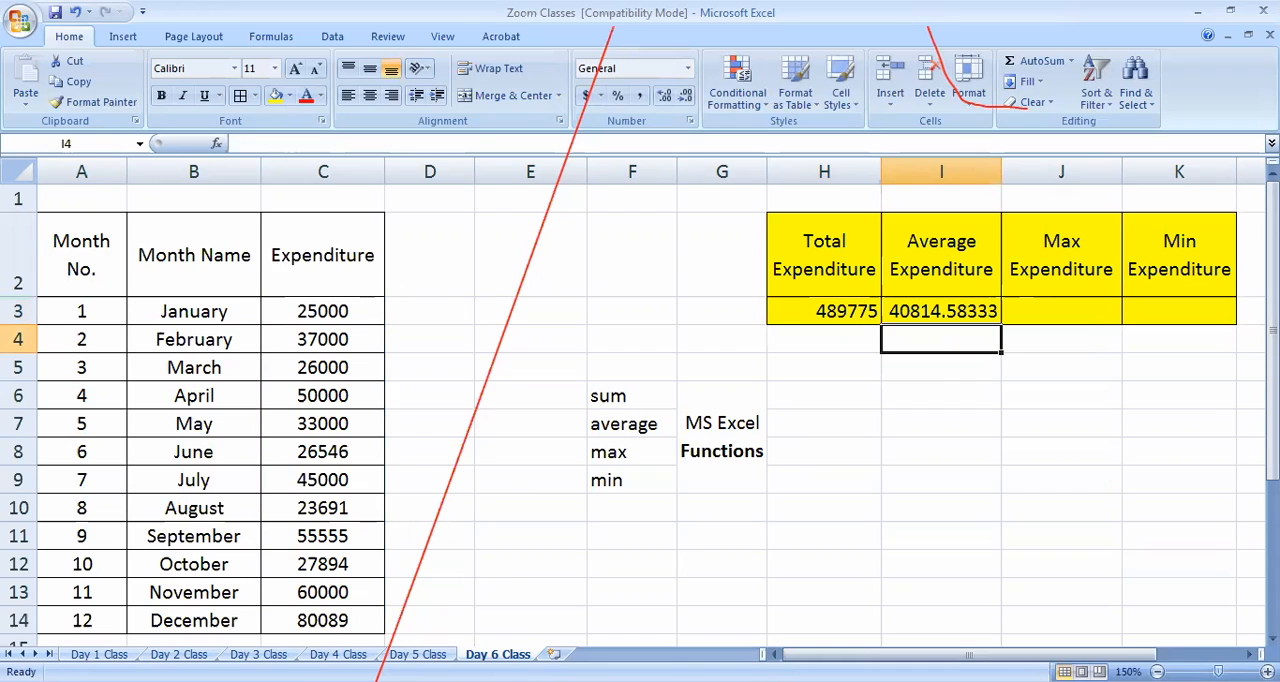
{"action": "left_click", "coordinate": [914, 314]}
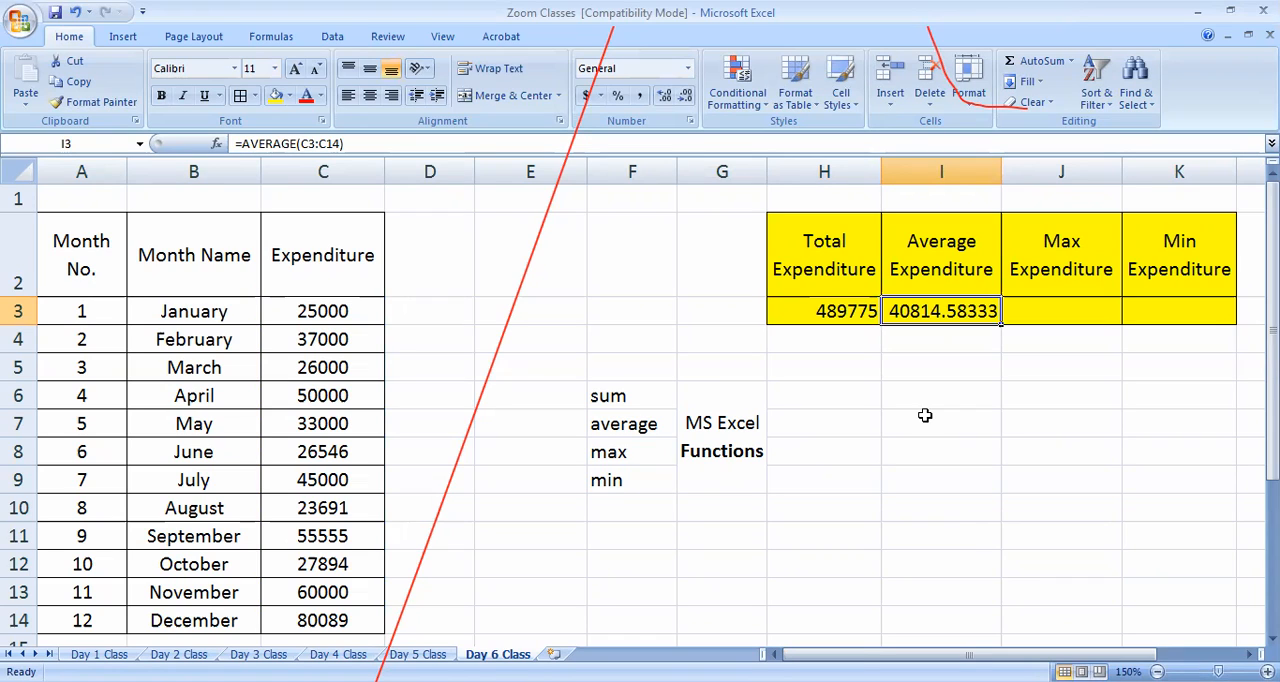
Calculate the maximum expenditure in J3 with the formula =MAX(C3:C14)
{"action": "left_click", "coordinate": [1040, 316]}
{"action": "type", "text": "=m"}
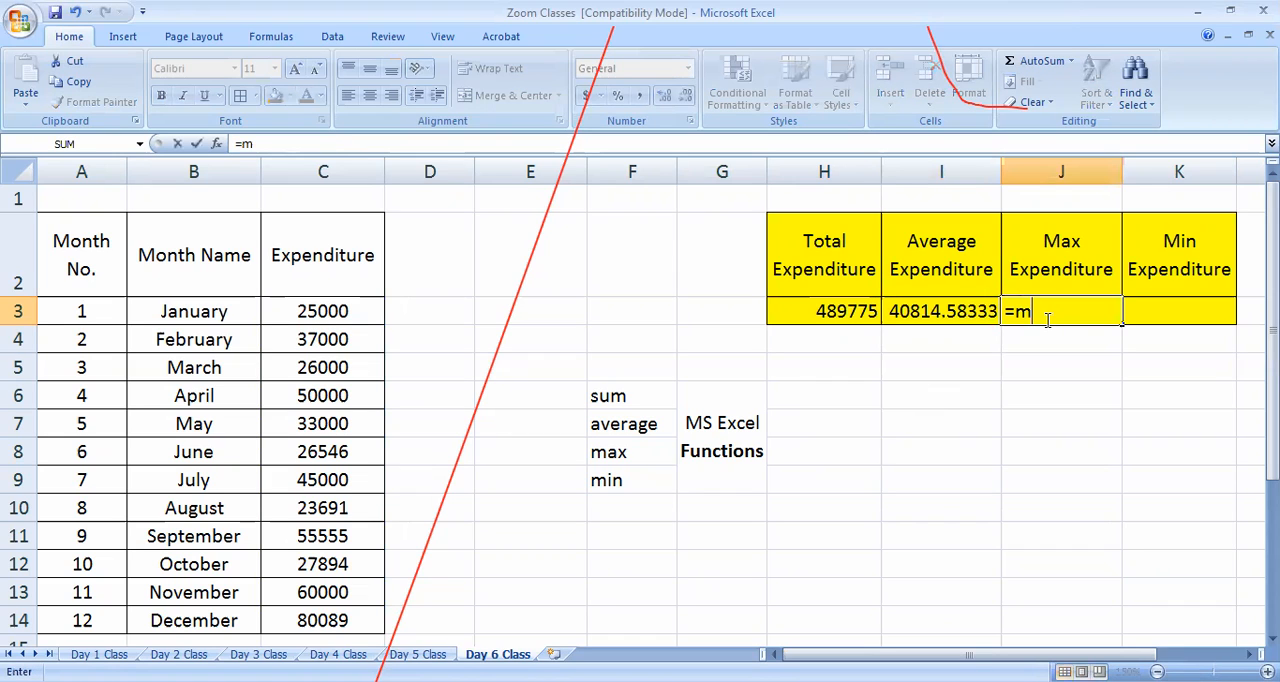
{"action": "type", "text": "ax("}
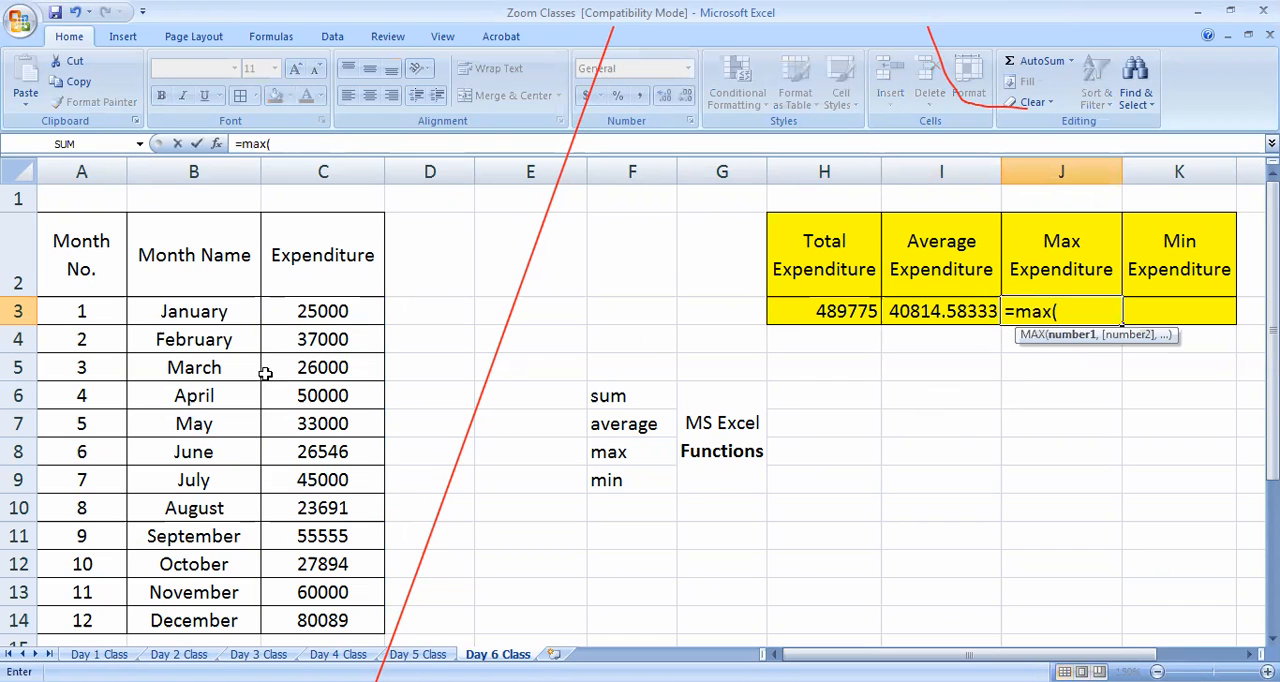
{"action": "left_click", "coordinate": [333, 320]}
{"action": "left_click", "coordinate": [336, 618], "text": "shift"}
{"action": "type", "text": ")"}
{"action": "key", "text": "Return"}
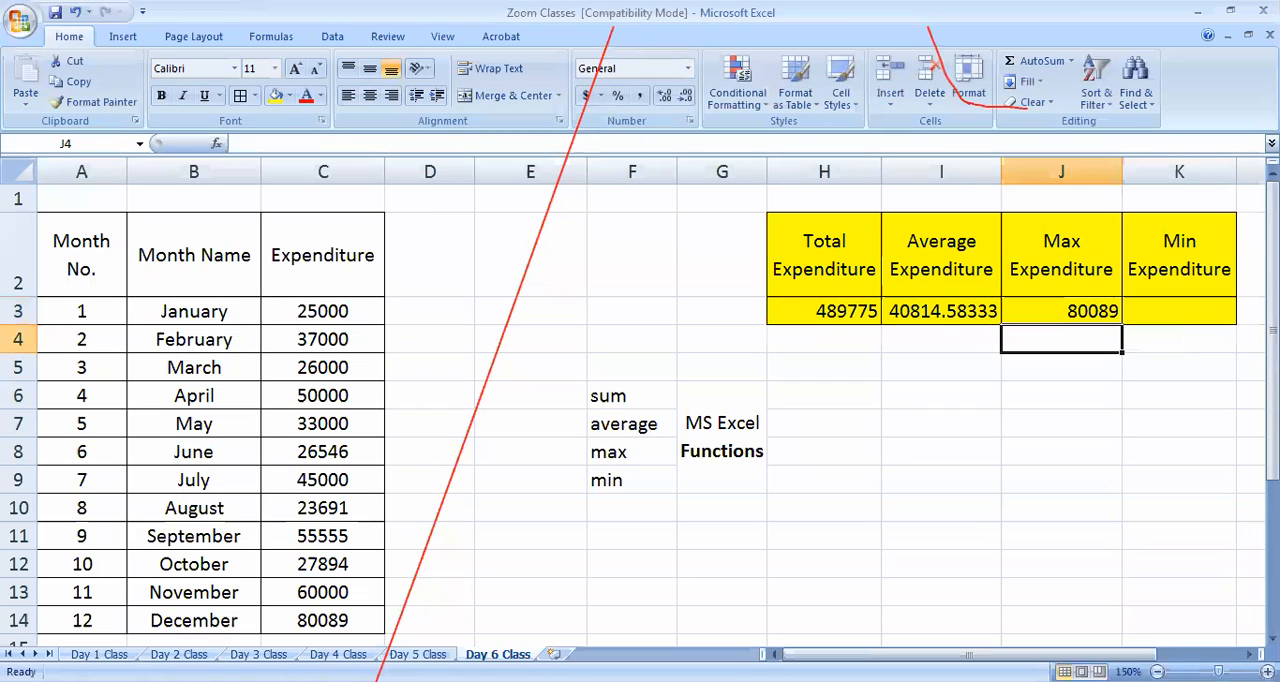
Calculate the minimum expenditure in K3 with the formula =MIN(C3:C14)
{"action": "left_click", "coordinate": [988, 503]}
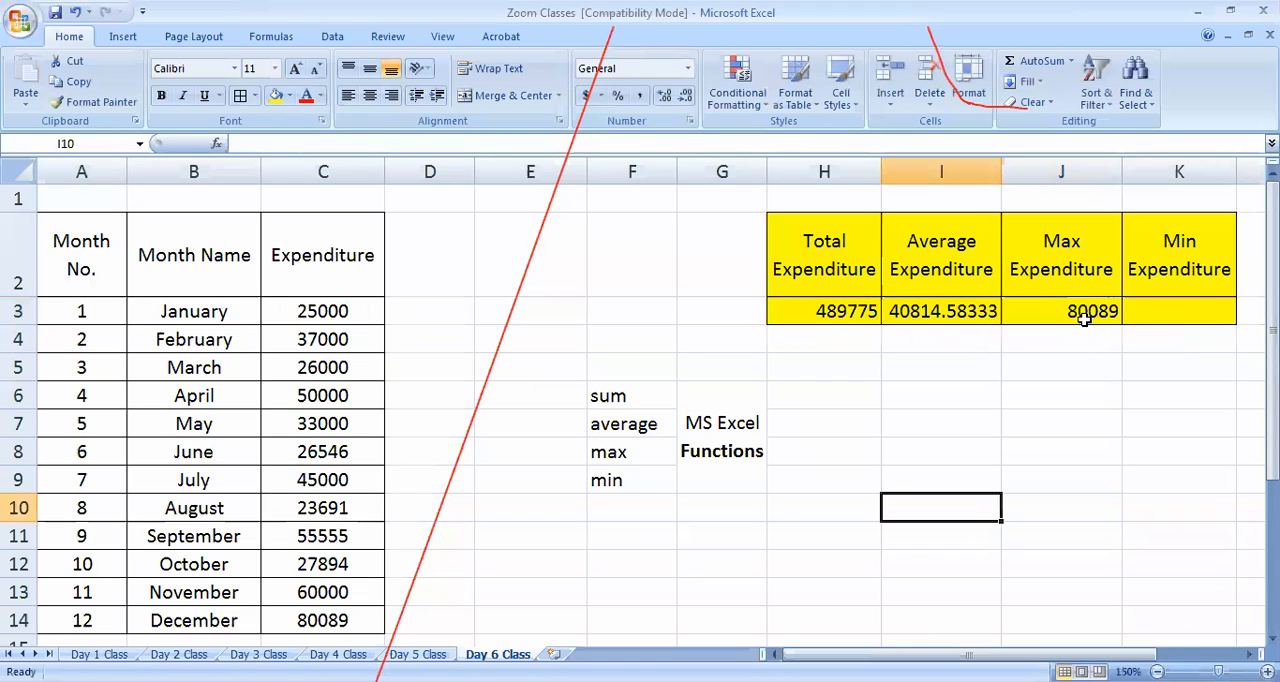
{"action": "left_click", "coordinate": [1159, 315]}
{"action": "type", "text": "="}
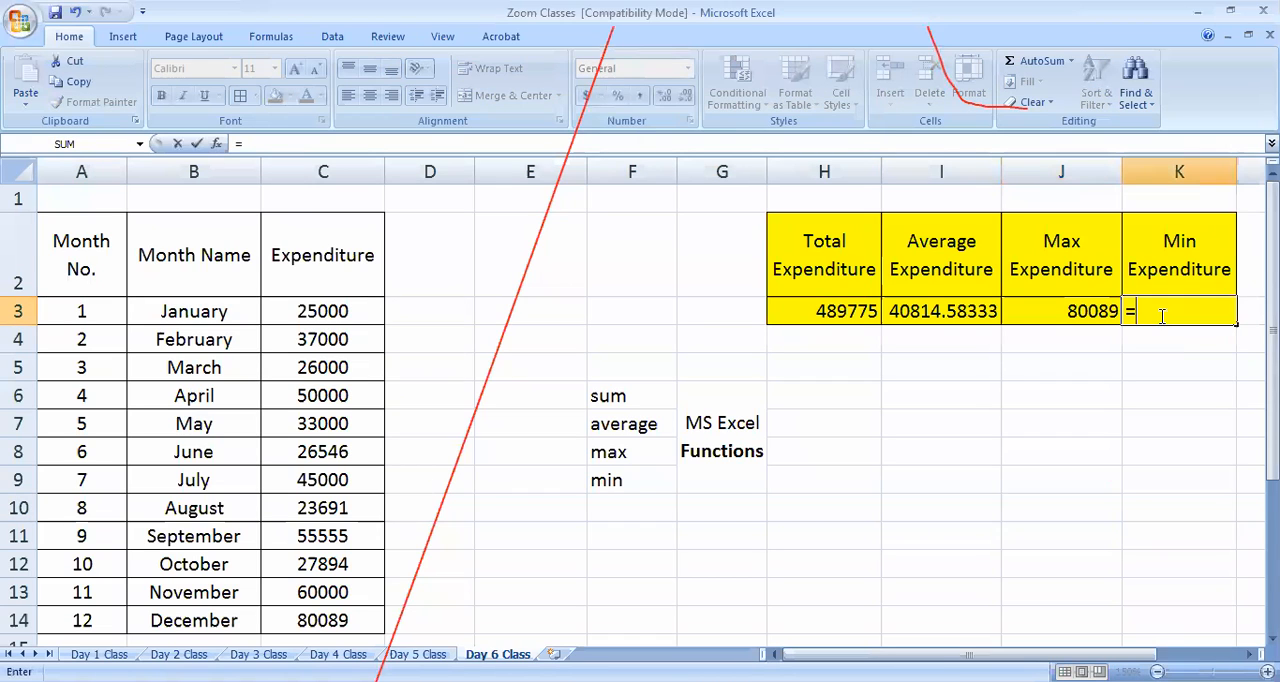
{"action": "type", "text": "min("}
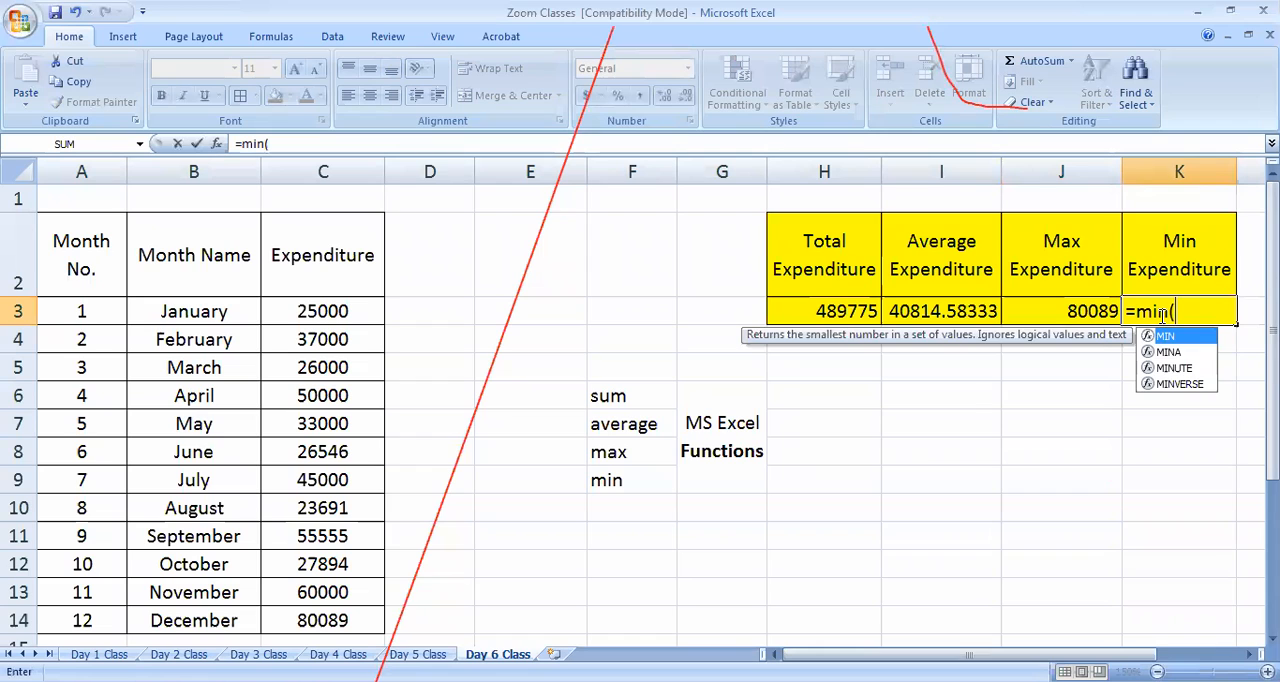
{"action": "left_click", "coordinate": [362, 315]}
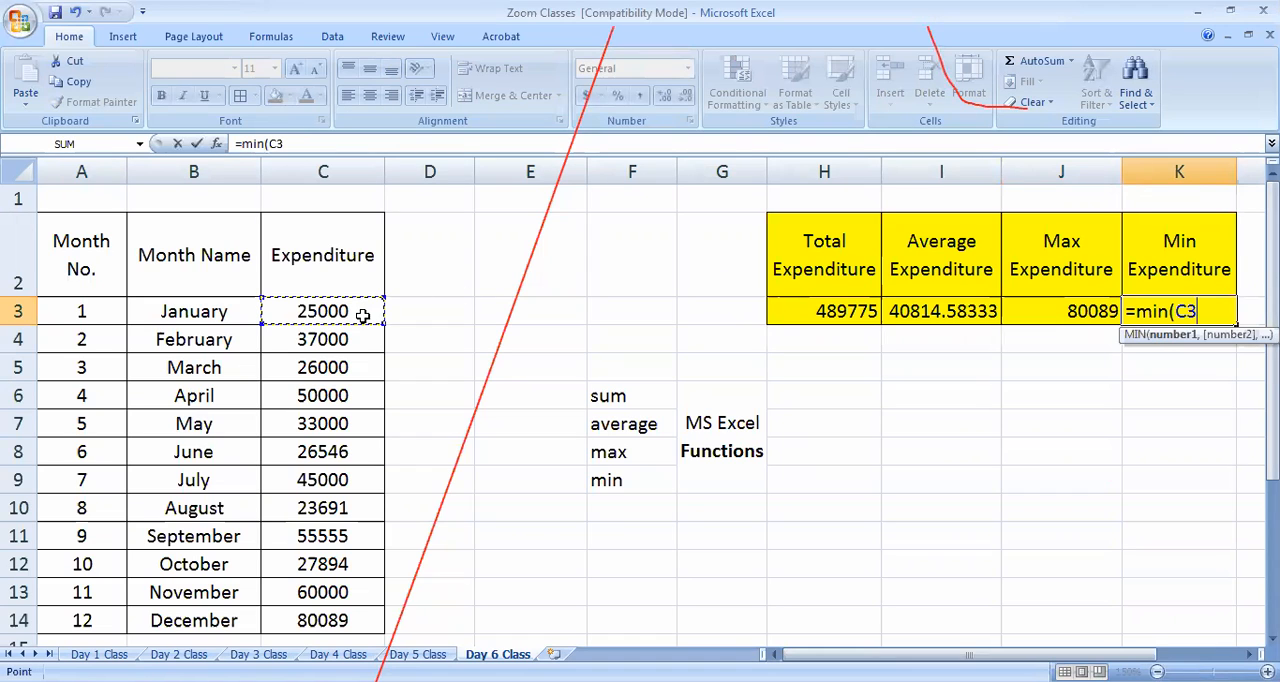
{"action": "left_click", "coordinate": [345, 612], "text": "shift"}
{"action": "type", "text": ")"}
{"action": "key", "text": "Return"}
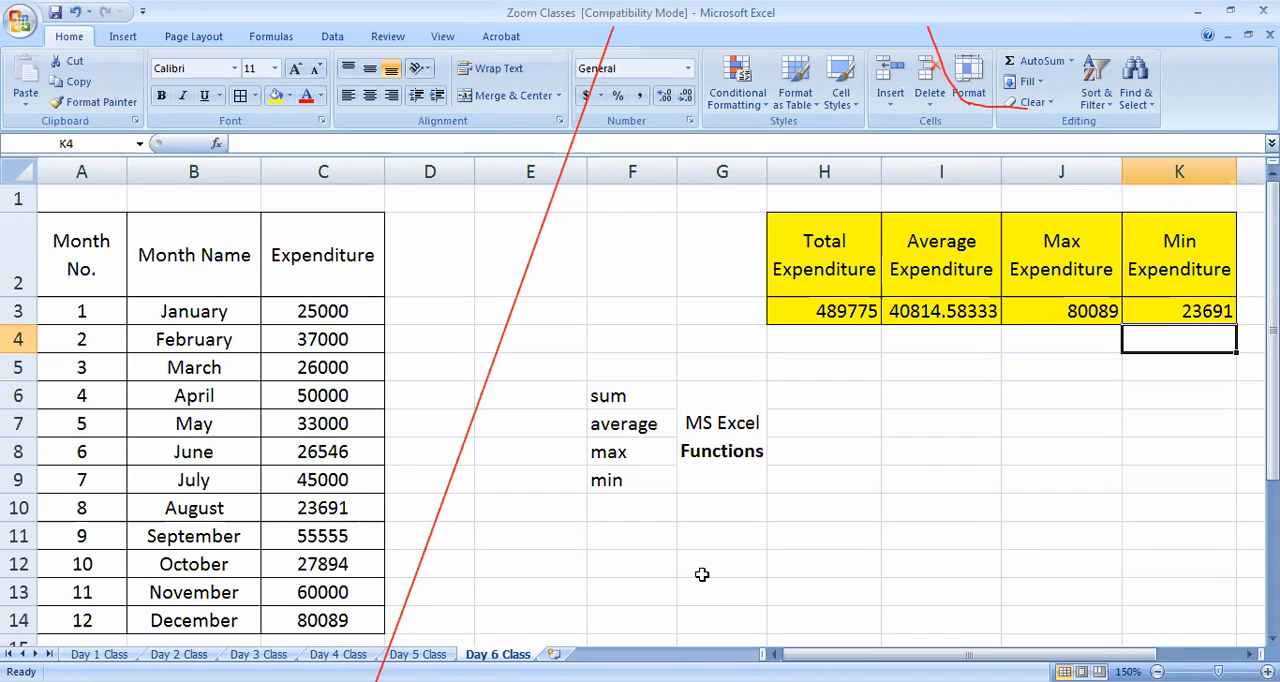
Center the four calculated results in H3:K3 horizontally
{"action": "left_click_drag", "start_coordinate": [840, 312], "coordinate": [1204, 311]}
{"action": "left_click", "coordinate": [370, 95]}
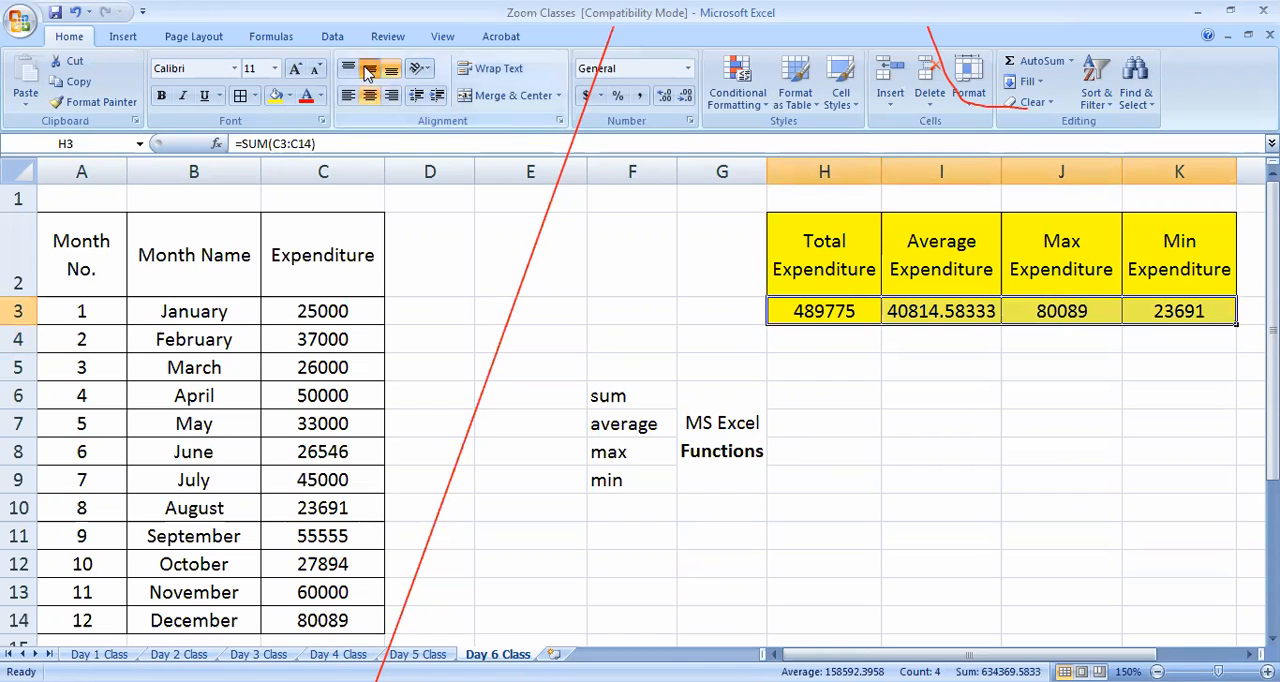
{"action": "left_click", "coordinate": [894, 447]}
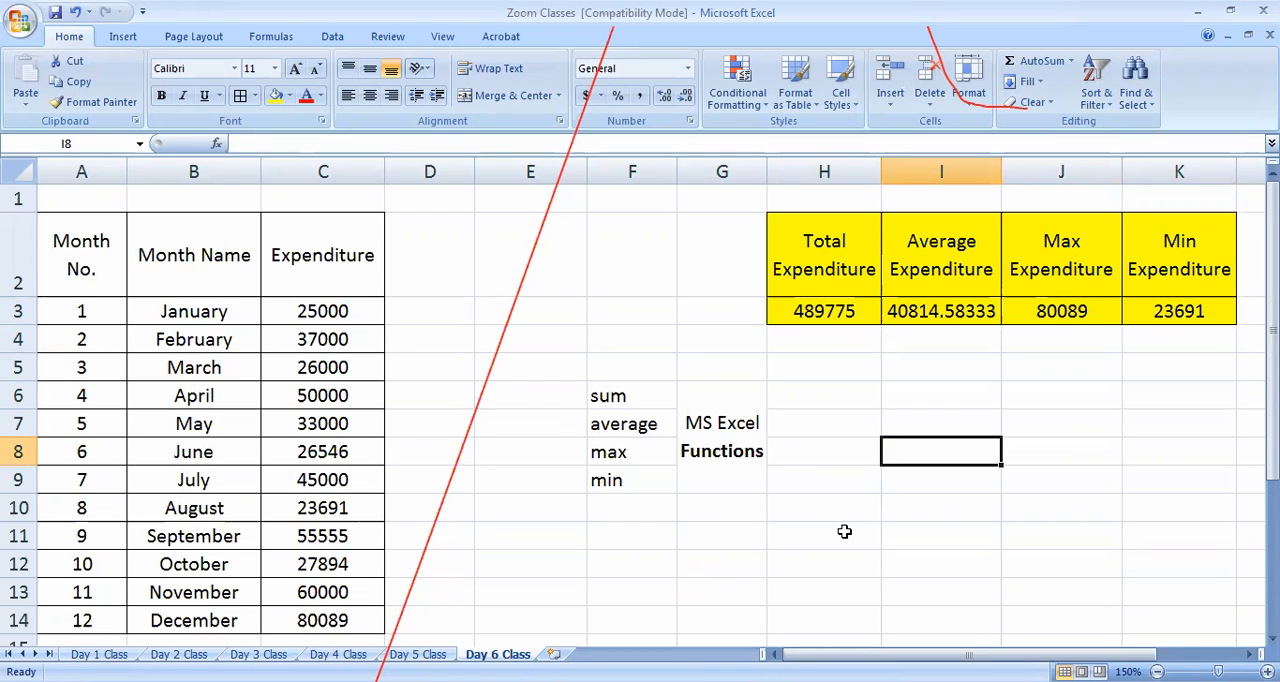
Enter the heading "Radius" in B17 below the monthly expenditure table
{"action": "scroll", "coordinate": [844, 532], "scroll_direction": "down", "scroll_amount": 4}
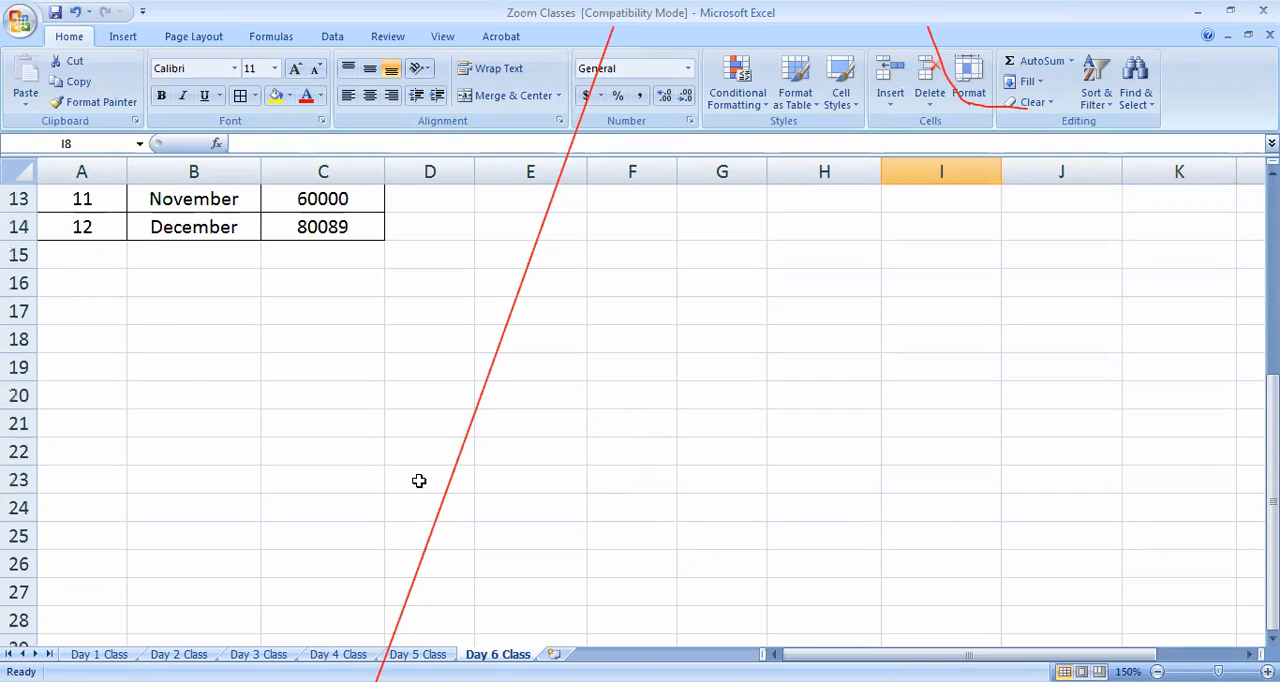
{"action": "left_click", "coordinate": [100, 314]}
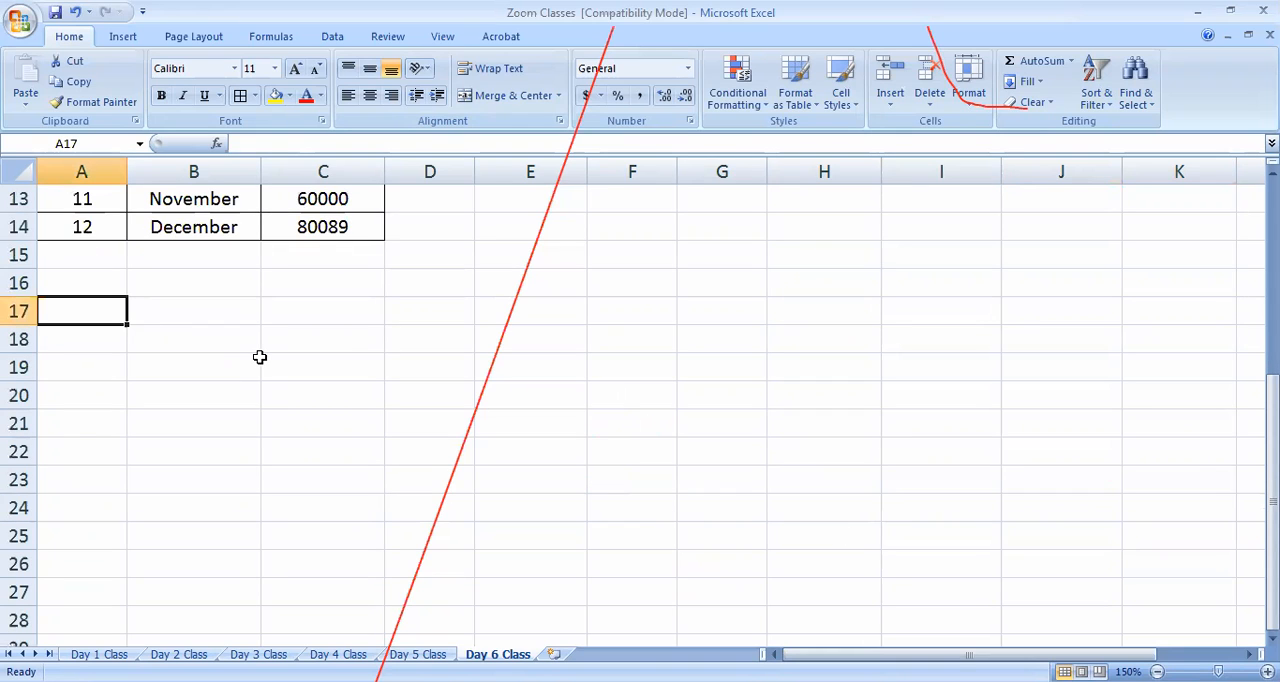
{"action": "key", "text": "Right"}
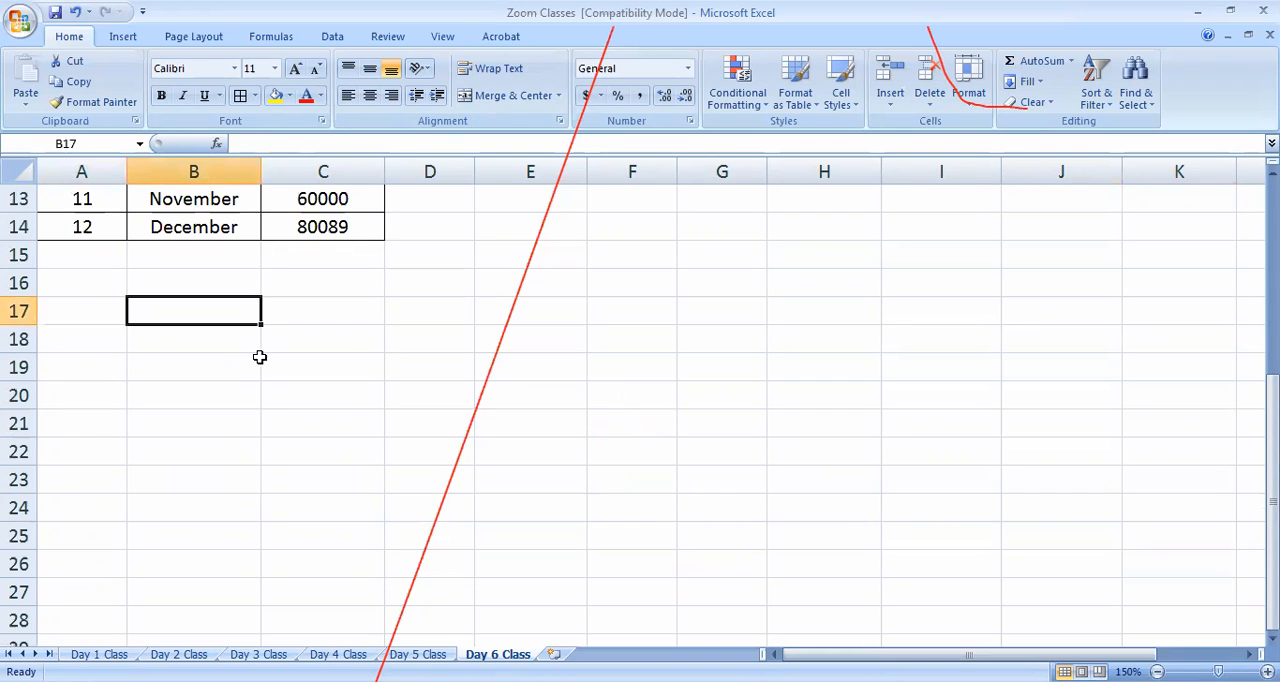
{"action": "type", "text": "Radious"}
{"action": "key", "text": "BackSpace"}
{"action": "key", "text": "BackSpace"}
{"action": "key", "text": "BackSpace"}
{"action": "type", "text": "us"}
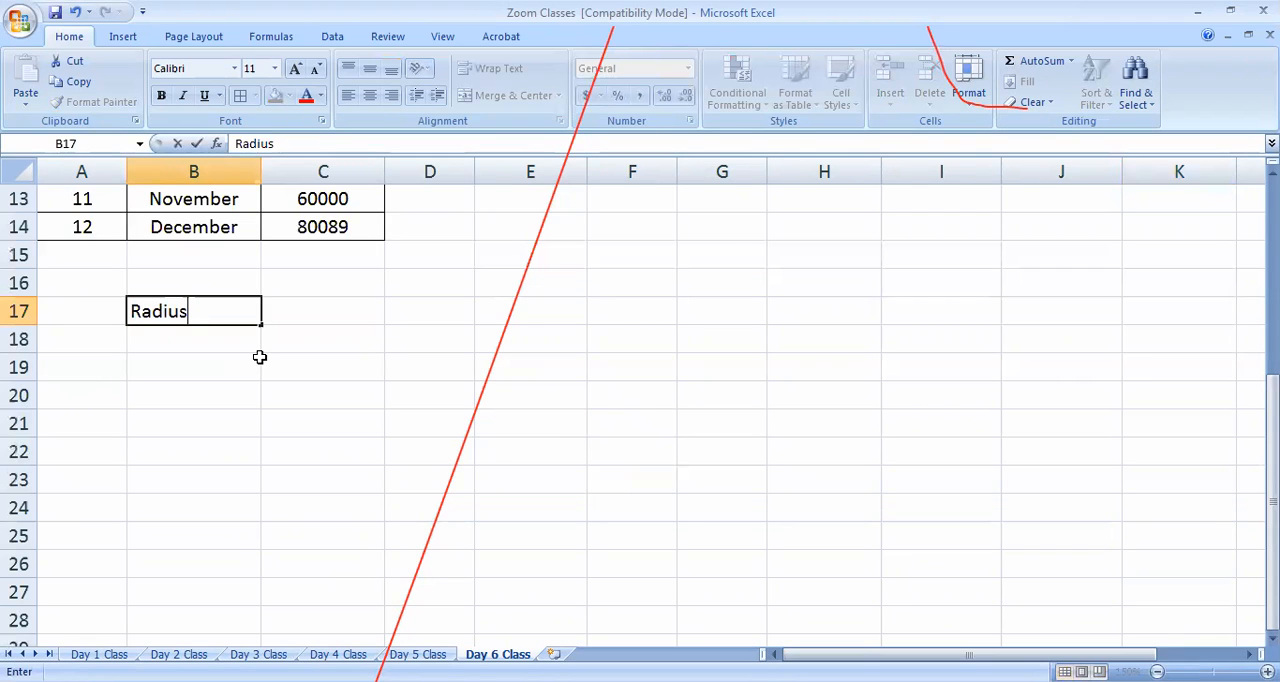
{"action": "key", "text": "Return"}
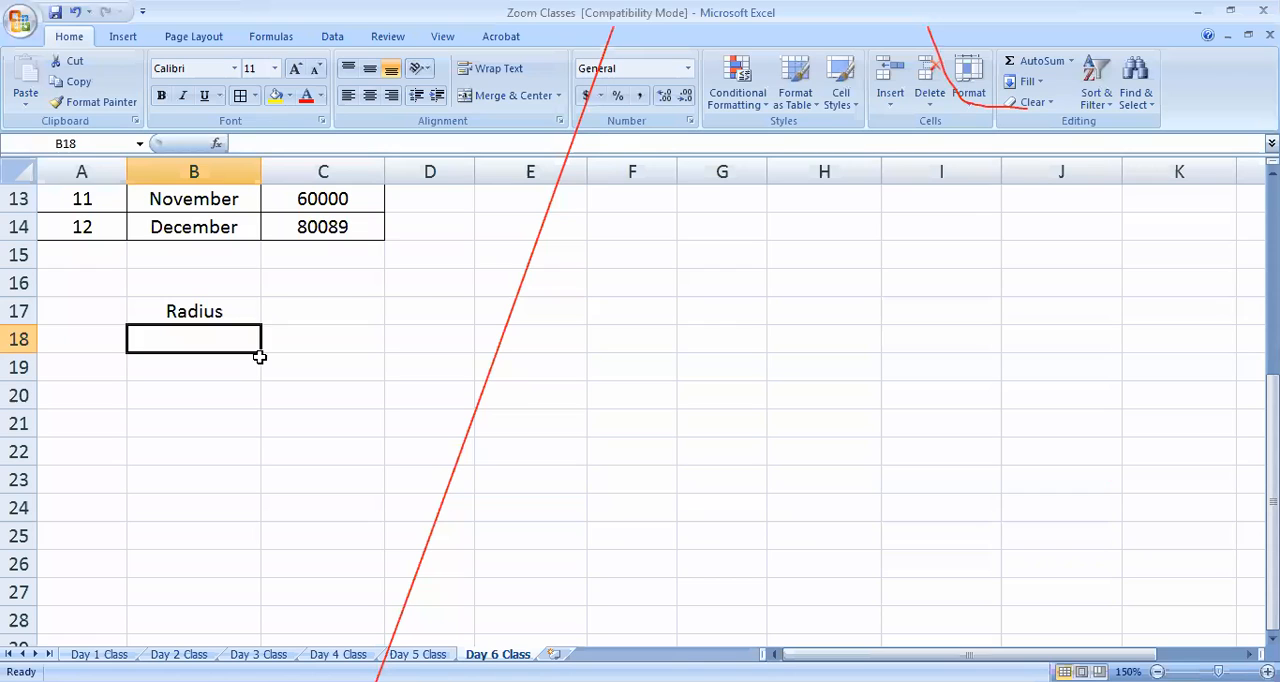
Enter the headings "Sr. No." in A17 and "Trijya" in B17
{"action": "key", "text": "Up"}
{"action": "key", "text": "Left"}
{"action": "type", "text": "Sr. "}
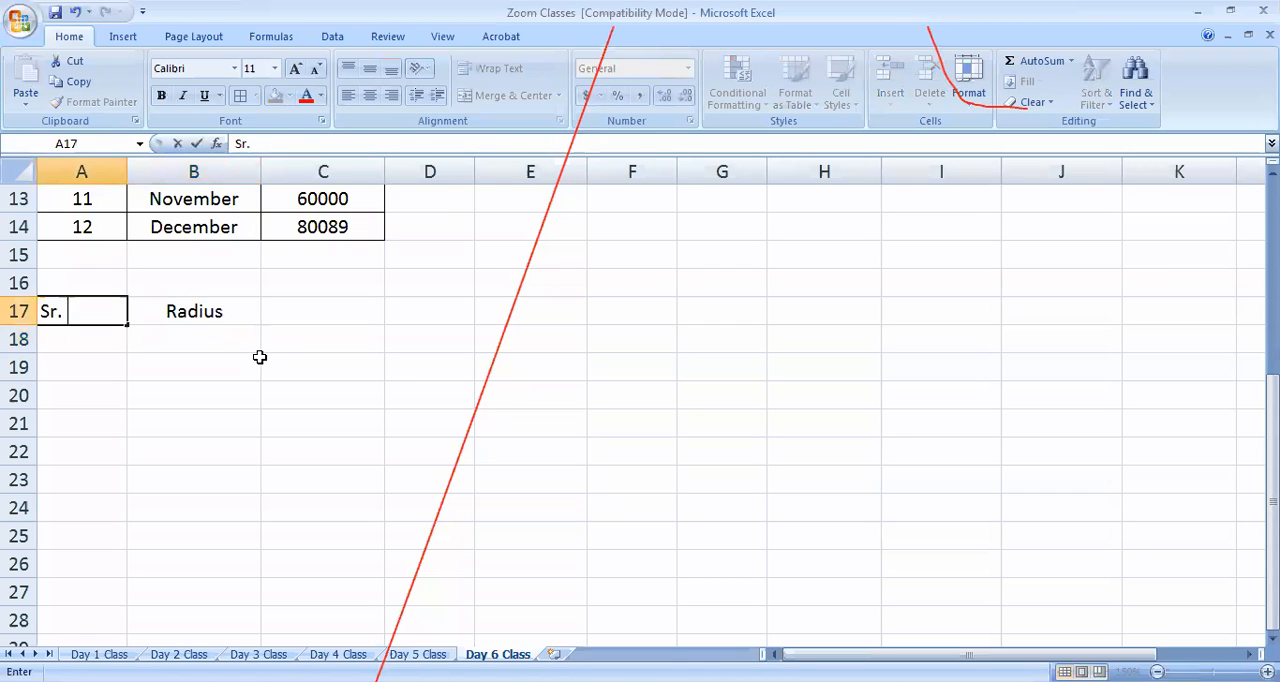
{"action": "type", "text": "No."}
{"action": "key", "text": "Tab"}
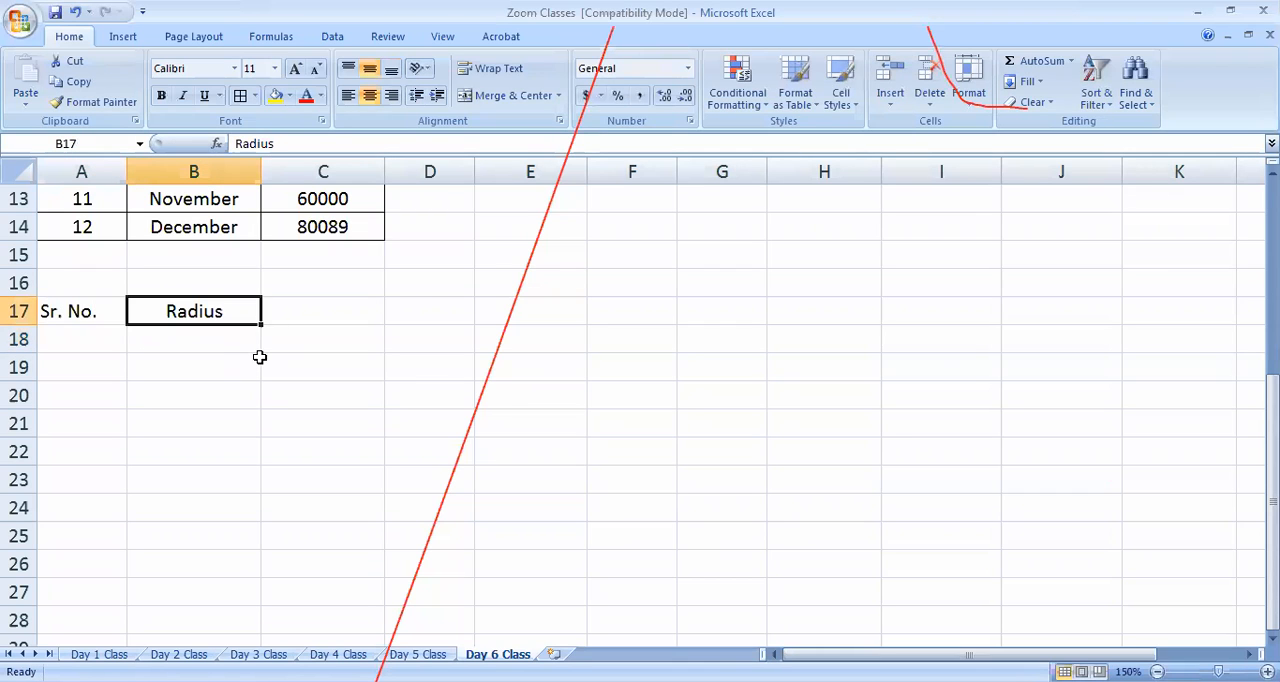
{"action": "type", "text": "Trijya"}
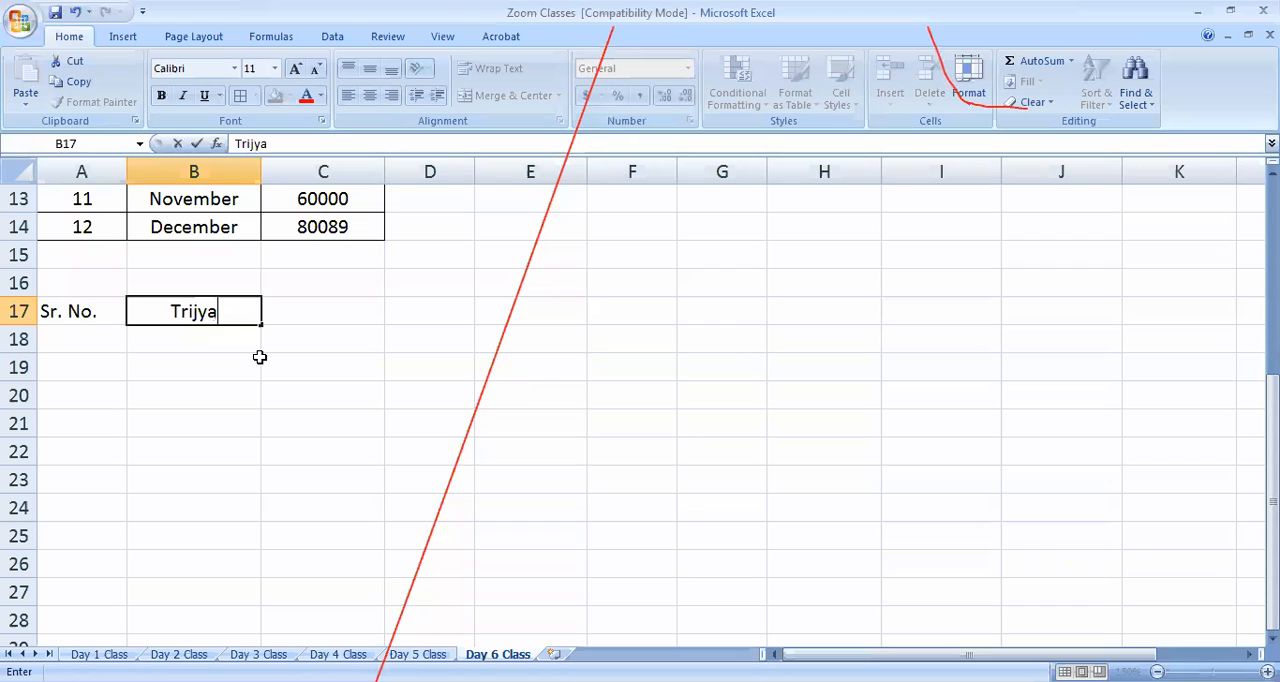
{"action": "left_click", "coordinate": [70, 339]}
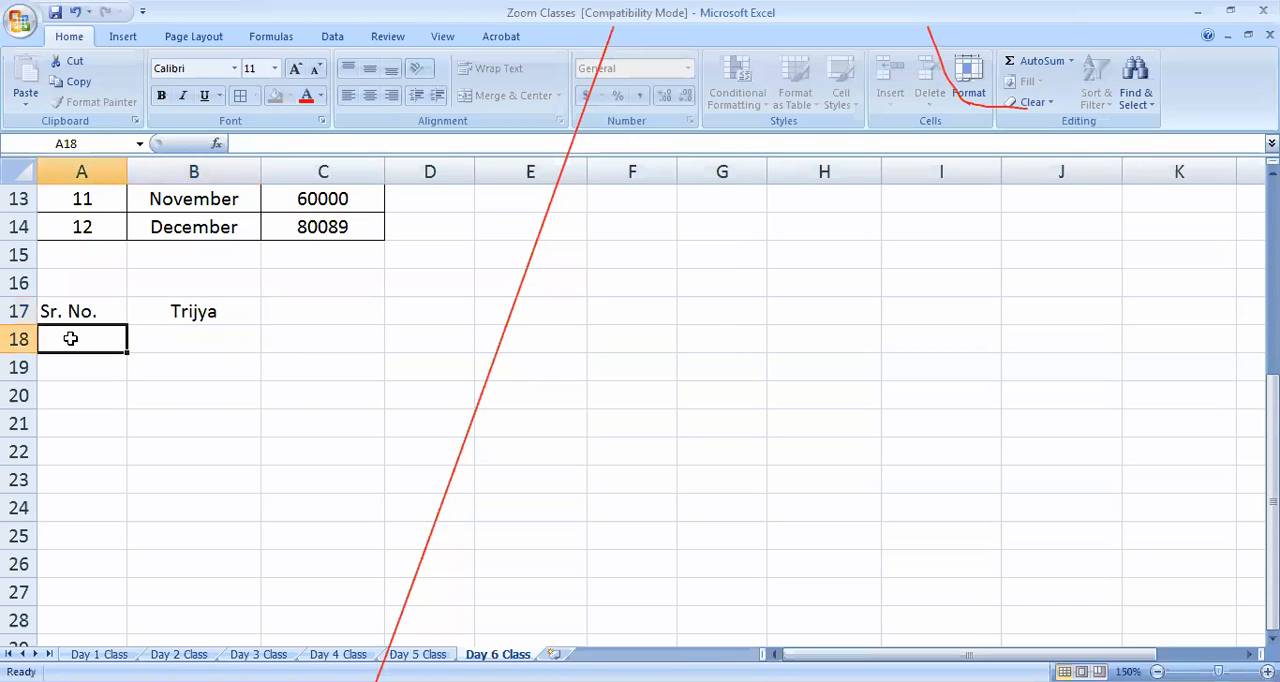
{"action": "key", "text": "End"}
{"action": "key", "text": "Down"}
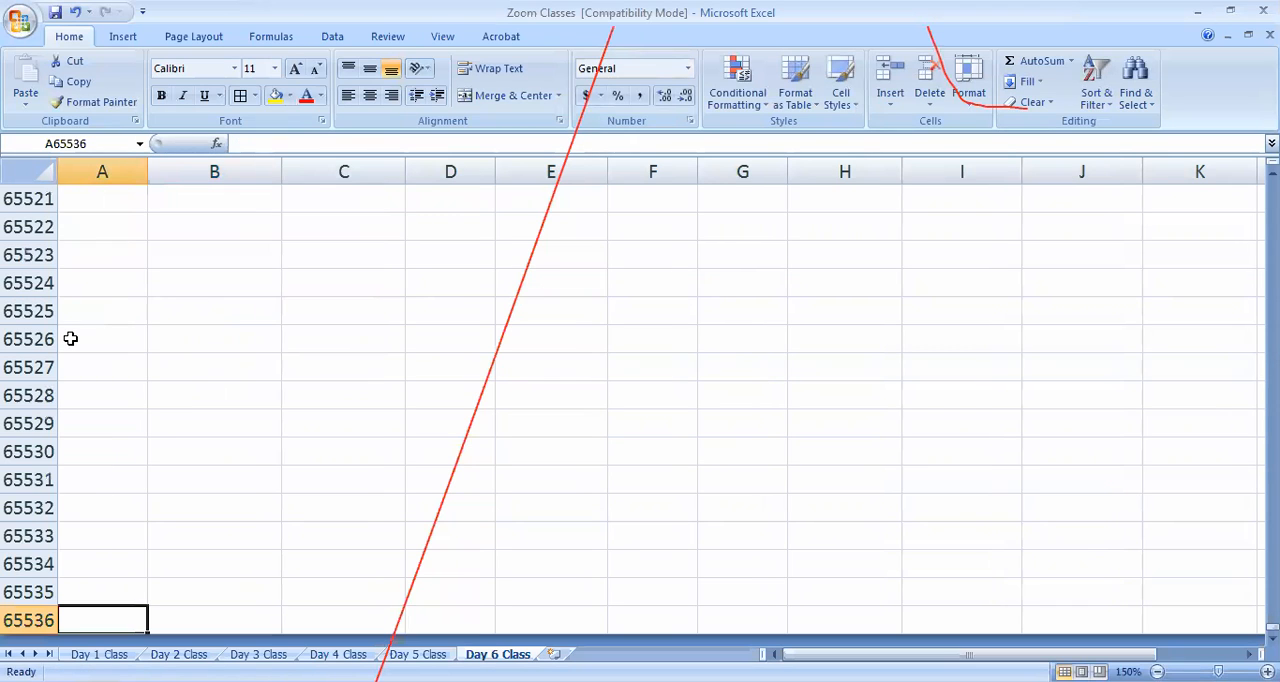
{"action": "scroll", "coordinate": [115, 377], "scroll_direction": "up", "scroll_amount": 6}
{"action": "scroll", "coordinate": [115, 377], "scroll_direction": "up", "scroll_amount": 20}
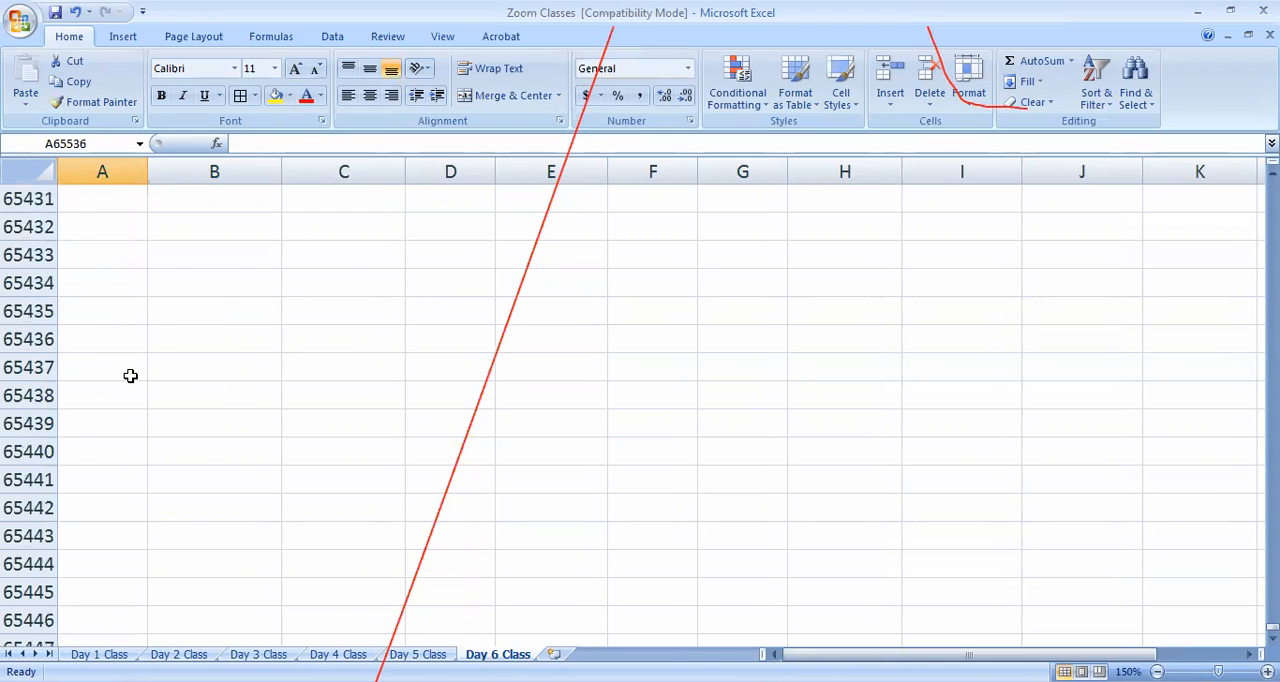
{"action": "key", "text": "ctrl+Home"}
{"action": "scroll", "coordinate": [130, 375], "scroll_direction": "down", "scroll_amount": 4}
{"action": "left_click", "coordinate": [89, 337]}
{"action": "scroll", "coordinate": [89, 337], "scroll_direction": "up", "scroll_amount": 4}
{"action": "scroll", "coordinate": [100, 370], "scroll_direction": "down", "scroll_amount": 5}
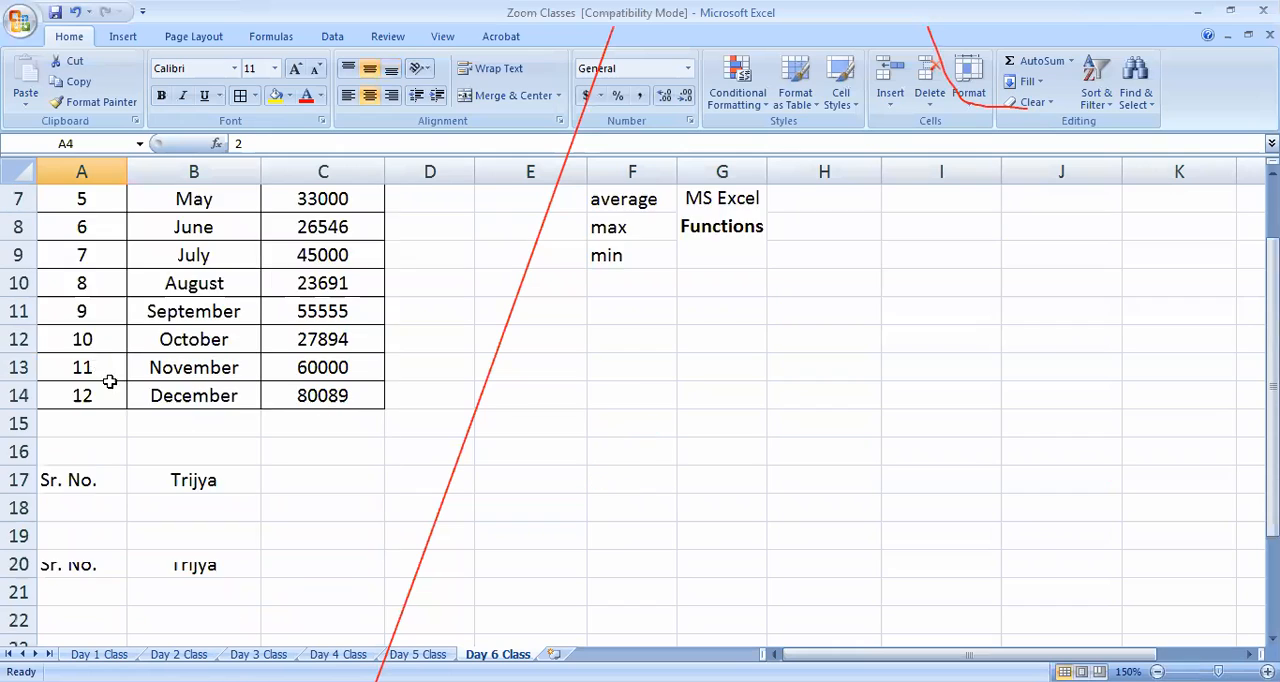
Enter 1 as the first serial number in A18, under the "Sr. No." heading
{"action": "left_click", "coordinate": [92, 275]}
{"action": "left_click", "coordinate": [92, 253]}
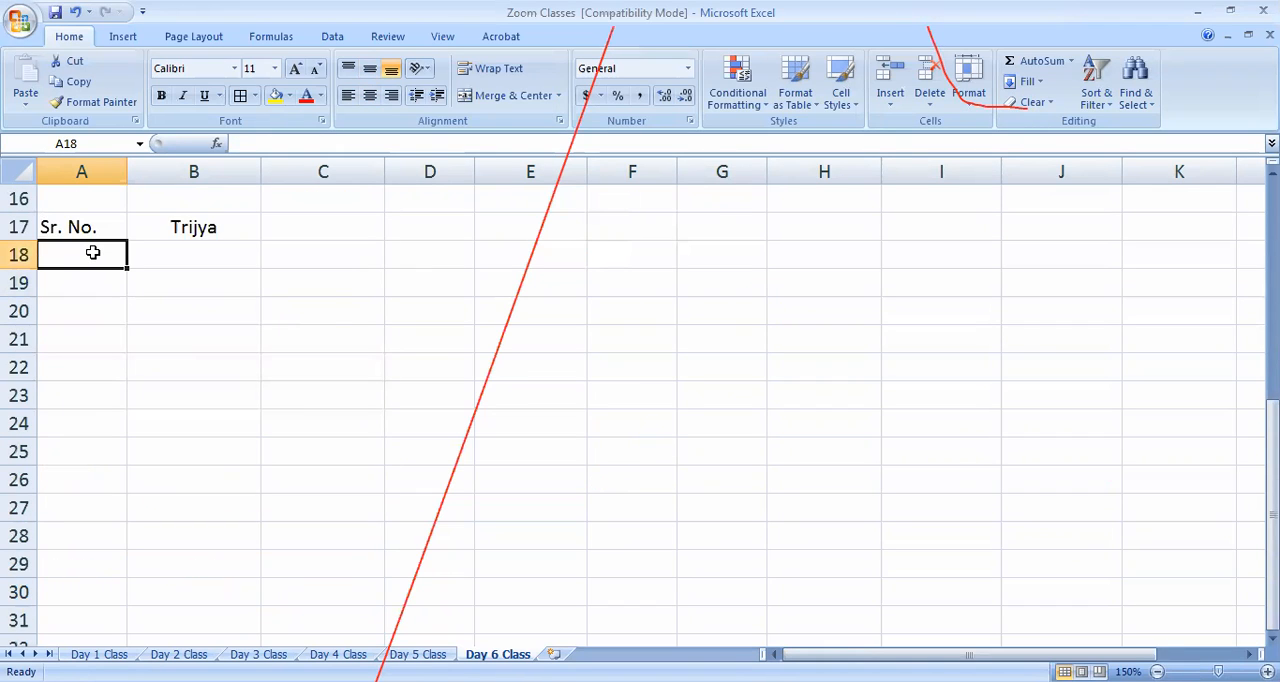
{"action": "type", "text": "1"}
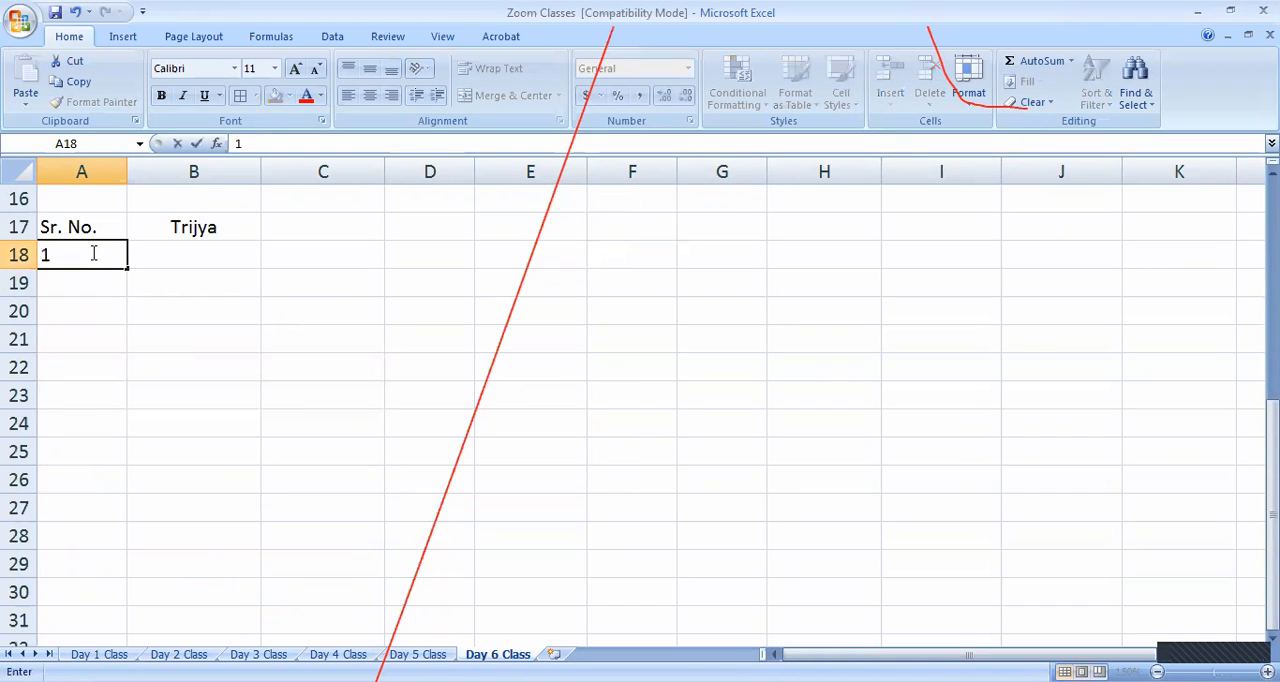
{"action": "left_click", "coordinate": [171, 400]}
{"action": "left_click", "coordinate": [114, 256]}
{"action": "mouse_move", "coordinate": [126, 271]}
{"action": "left_mouse_down"}
{"action": "mouse_move", "coordinate": [126, 357]}
{"action": "mouse_move", "coordinate": [123, 256]}
{"action": "mouse_move", "coordinate": [112, 254]}
{"action": "left_mouse_up"}
{"action": "type", "text": "1"}
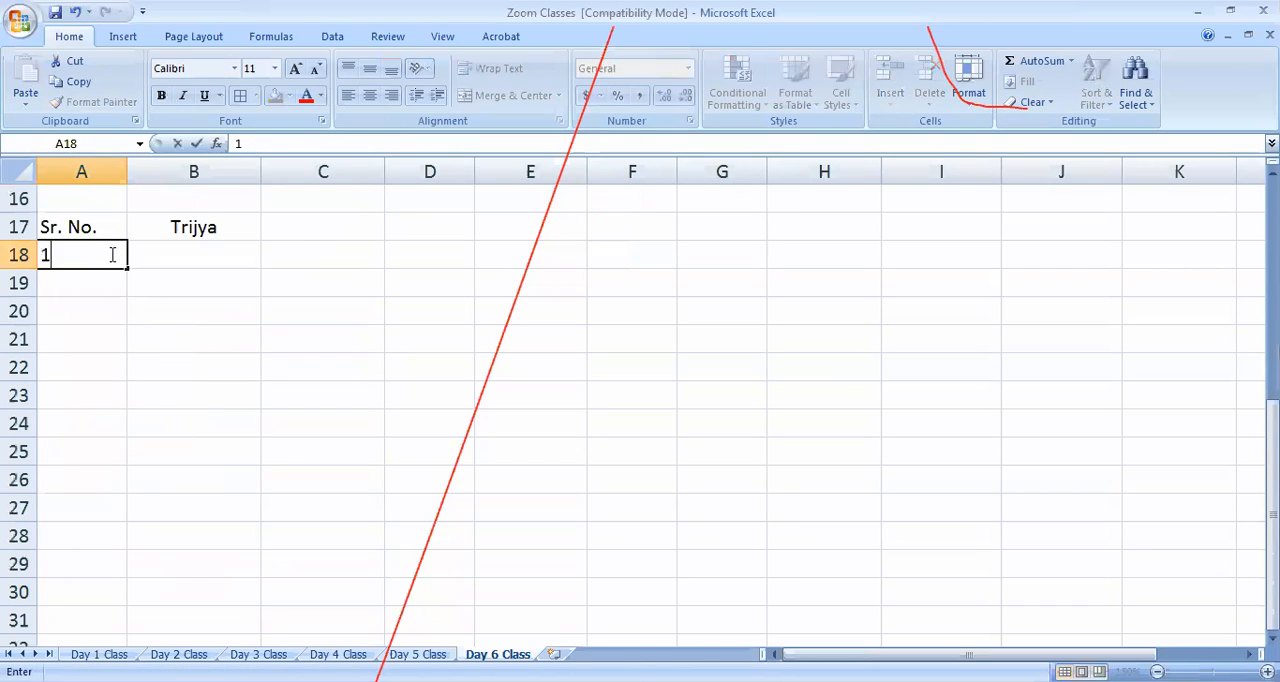
{"action": "left_click", "coordinate": [131, 371]}
Try to fill the serial numbers down from A18 to A26 using only the first value
{"action": "left_click", "coordinate": [104, 261]}
{"action": "left_click_drag", "start_coordinate": [126, 266], "coordinate": [126, 490]}
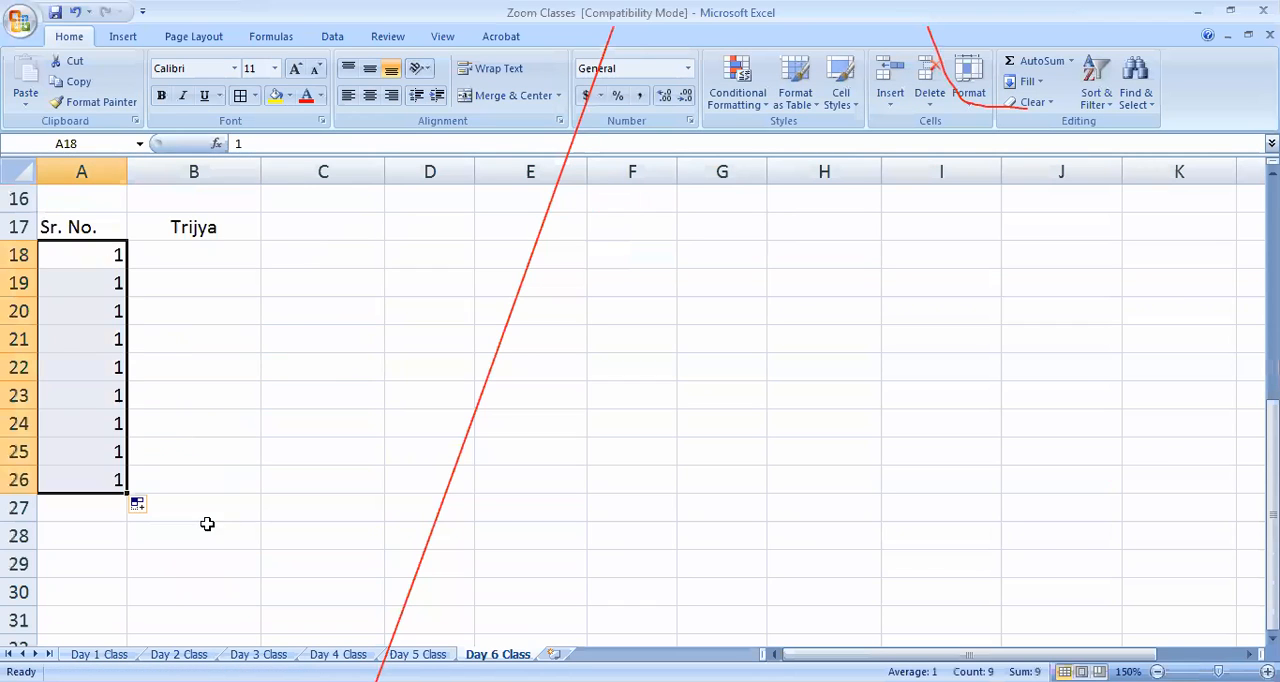
{"action": "key", "text": "ctrl+z"}
Enter 2 in A19 and fill the series down column A so A18:A27 holds the numbers 1 to 10
{"action": "left_click", "coordinate": [110, 283]}
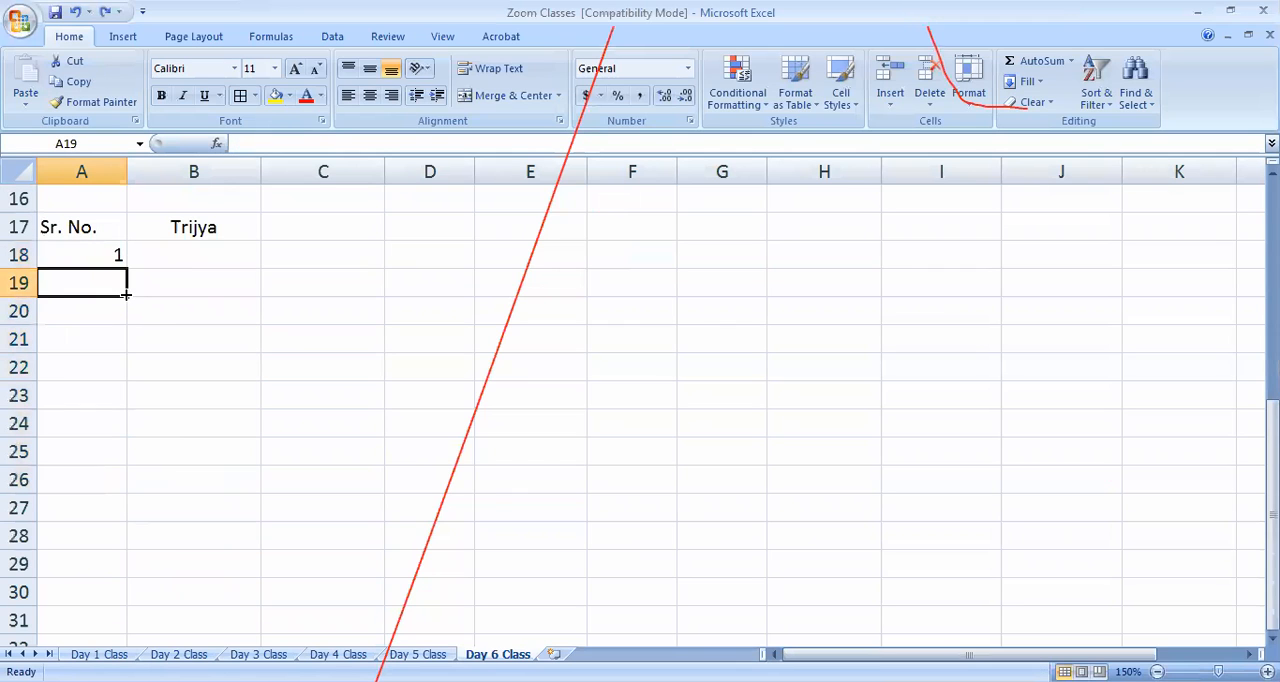
{"action": "type", "text": "2"}
{"action": "left_click", "coordinate": [120, 460]}
{"action": "left_click_drag", "start_coordinate": [103, 252], "coordinate": [134, 542]}
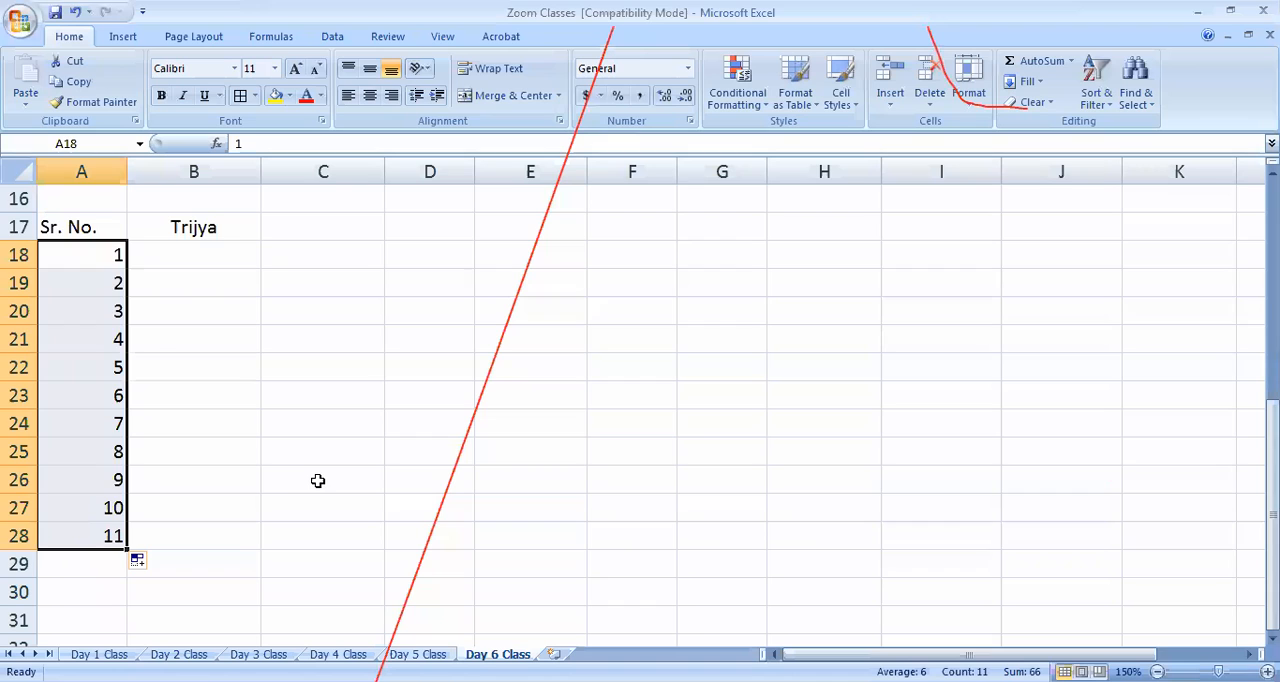
{"action": "left_click", "coordinate": [96, 540]}
{"action": "key", "text": "Delete"}
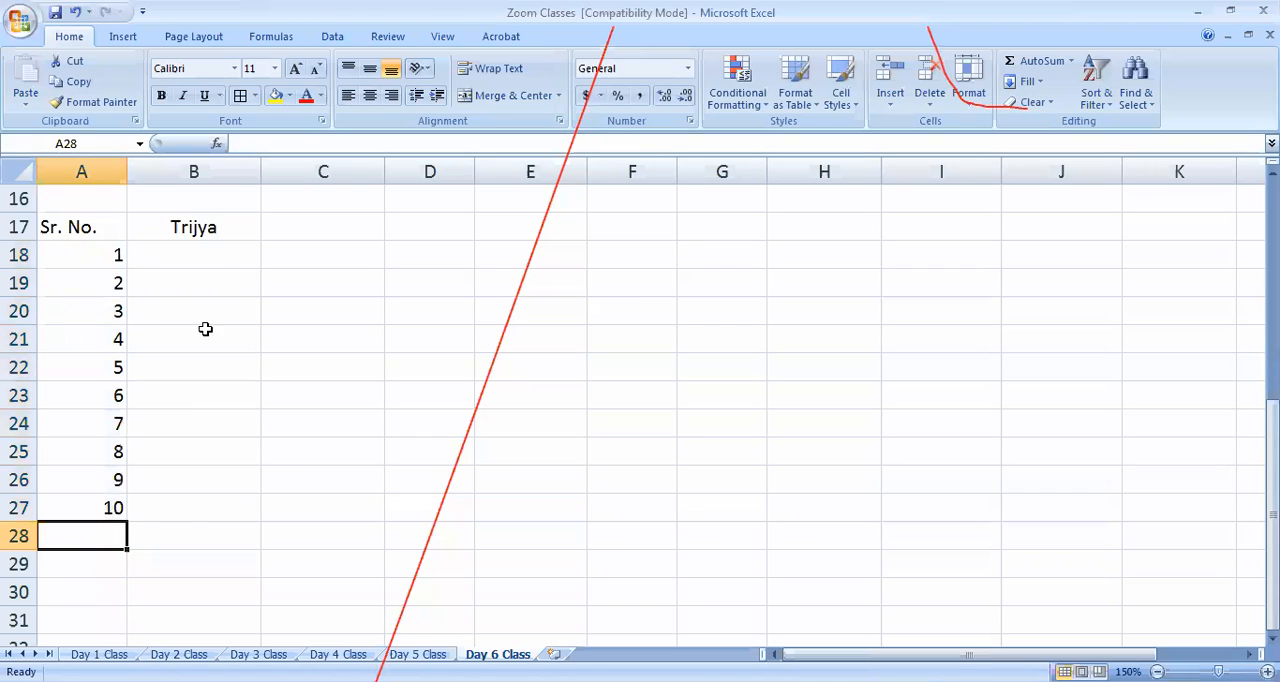
Enter the first three Trijya values, 2.3, 4.5 and 7.1, in B18:B20
{"action": "left_click", "coordinate": [216, 251]}
{"action": "type", "text": "2.3"}
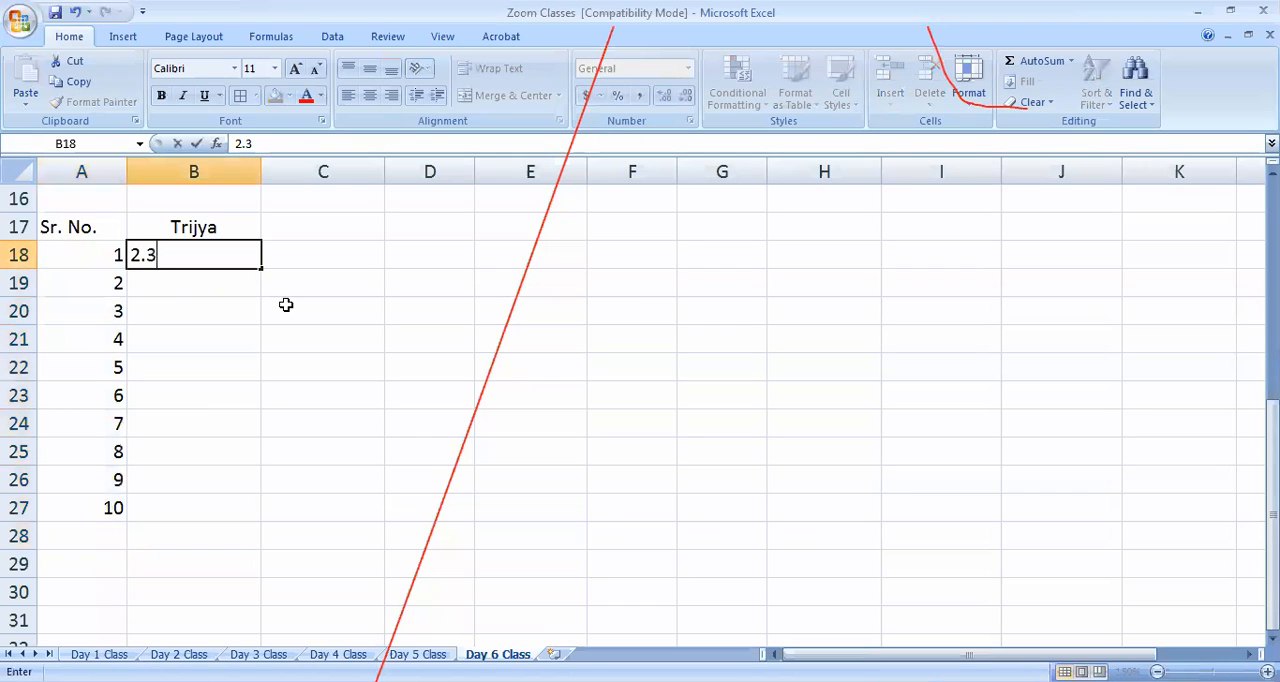
{"action": "key", "text": "Return"}
{"action": "type", "text": "4.5"}
{"action": "key", "text": "Left"}
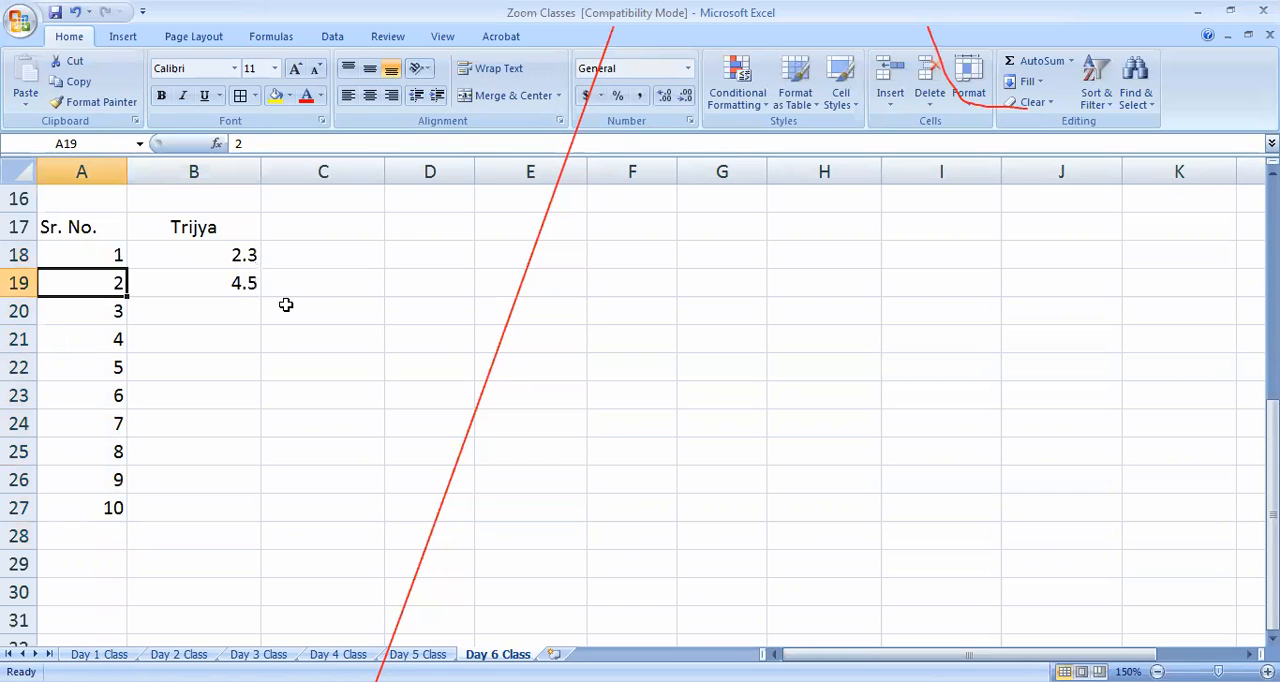
{"action": "key", "text": "Right"}
{"action": "key", "text": "Down"}
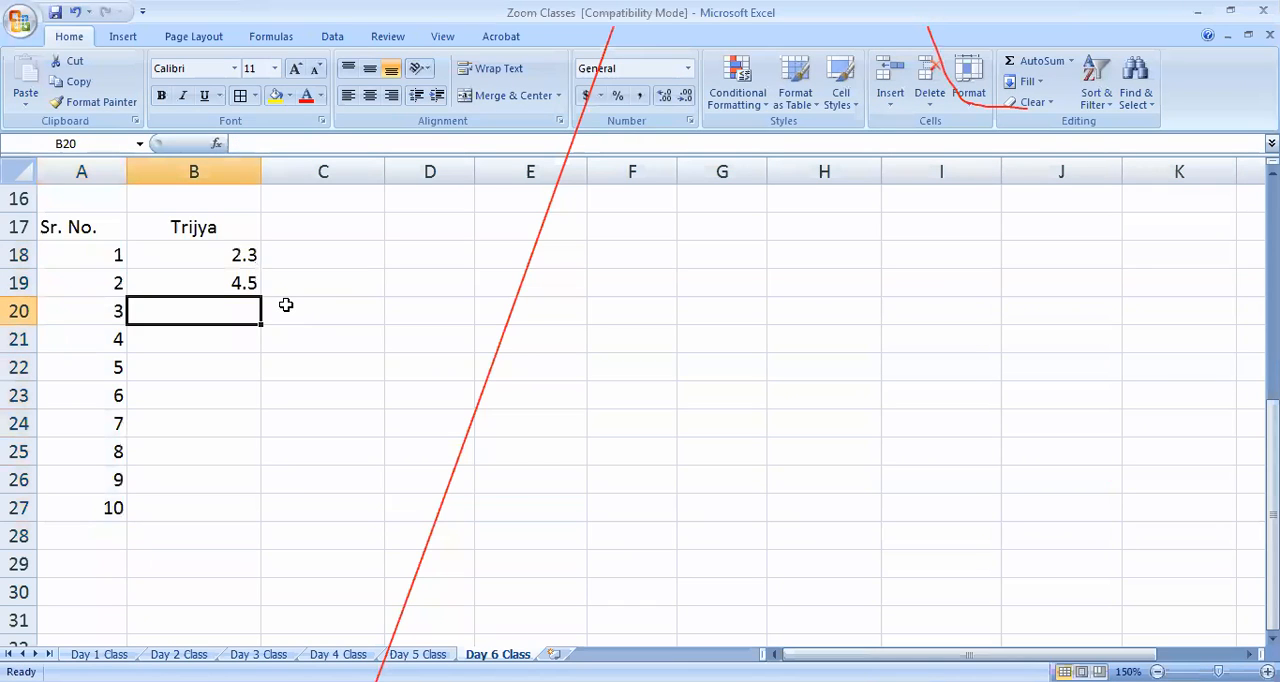
{"action": "type", "text": "7.10"}
{"action": "key", "text": "Left"}
{"action": "key", "text": "Down"}
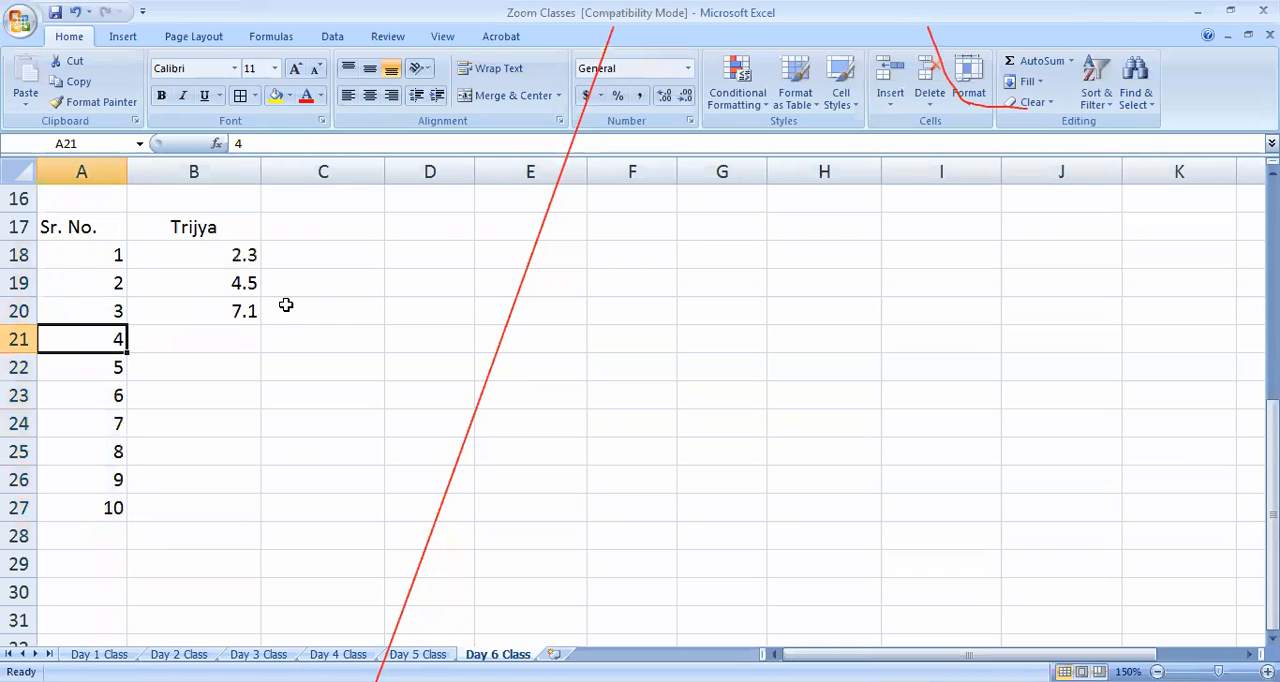
Enter the Trijya values 5, 13, 19, 7 and 2.99 in B21:B25
{"action": "key", "text": "Right"}
{"action": "type", "text": "5"}
{"action": "key", "text": "Down"}
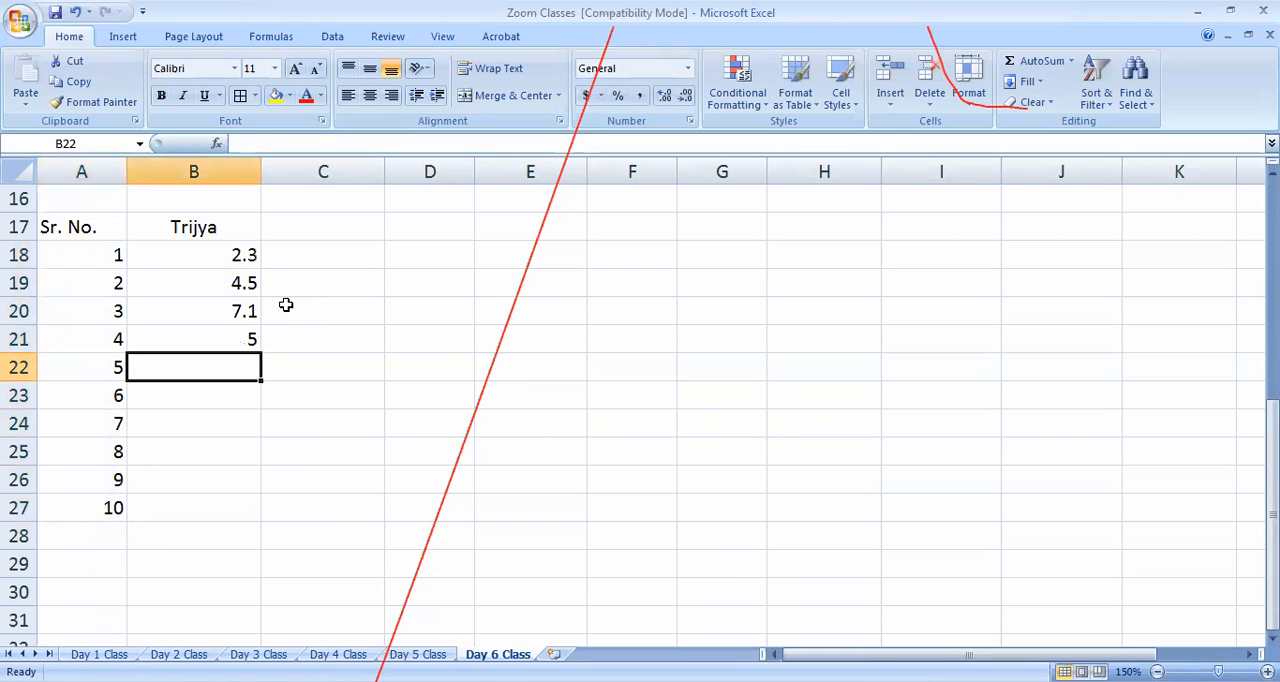
{"action": "type", "text": "13"}
{"action": "key", "text": "Down"}
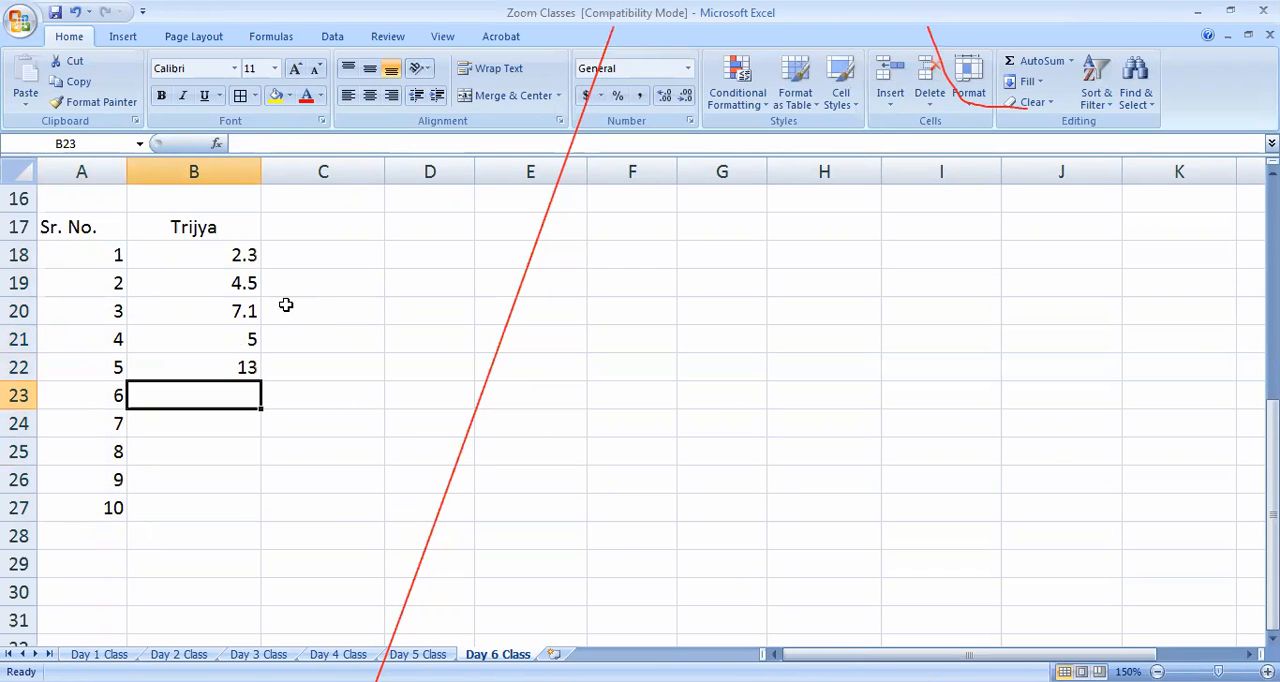
{"action": "type", "text": "19"}
{"action": "key", "text": "Down"}
{"action": "type", "text": "7"}
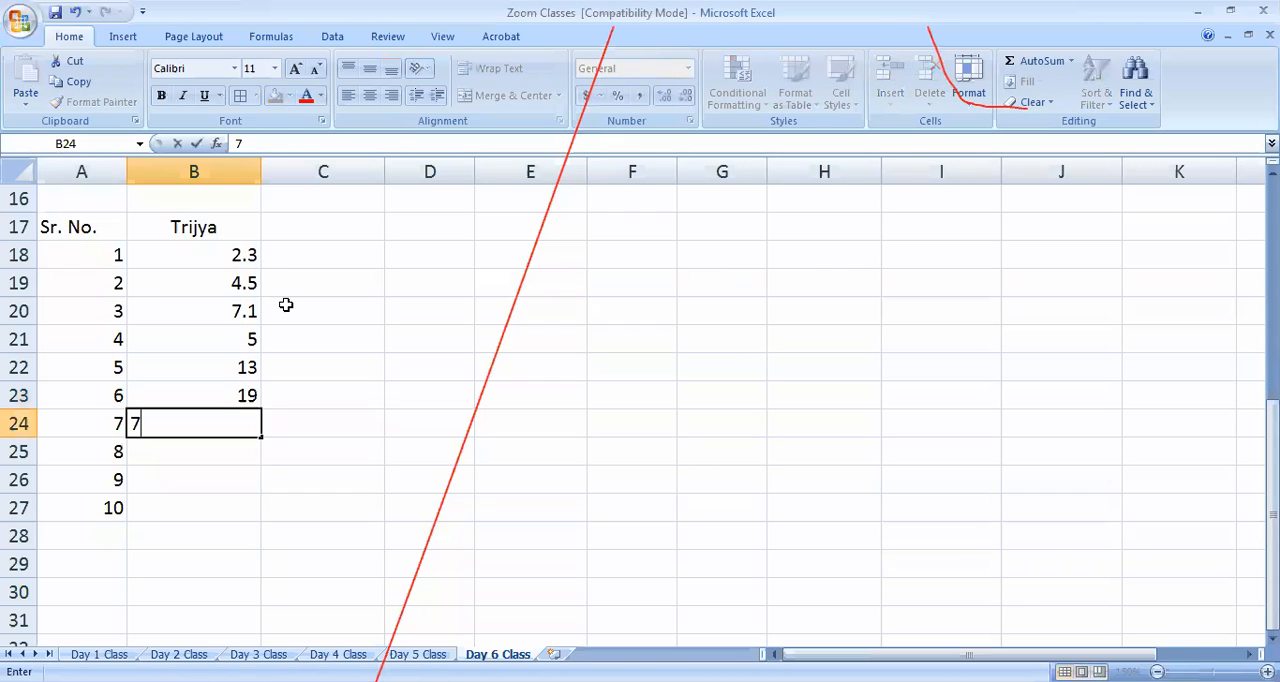
{"action": "key", "text": "Down"}
{"action": "type", "text": "2.99"}
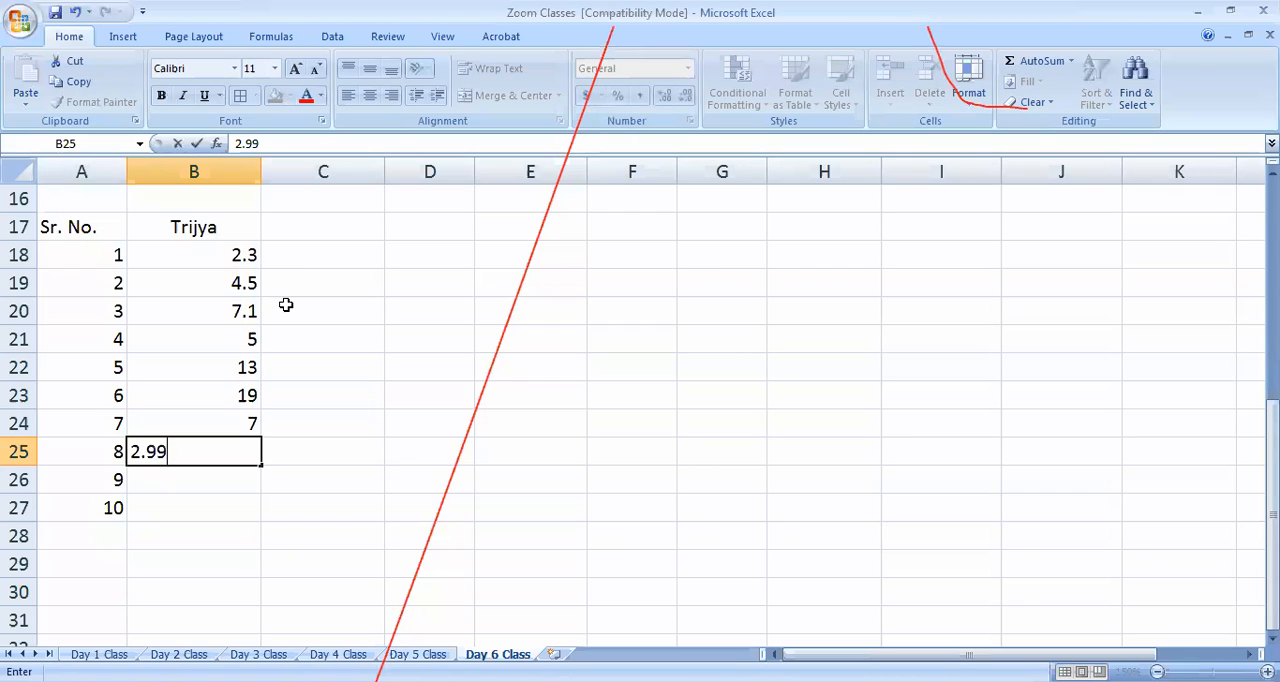
{"action": "key", "text": "Return"}
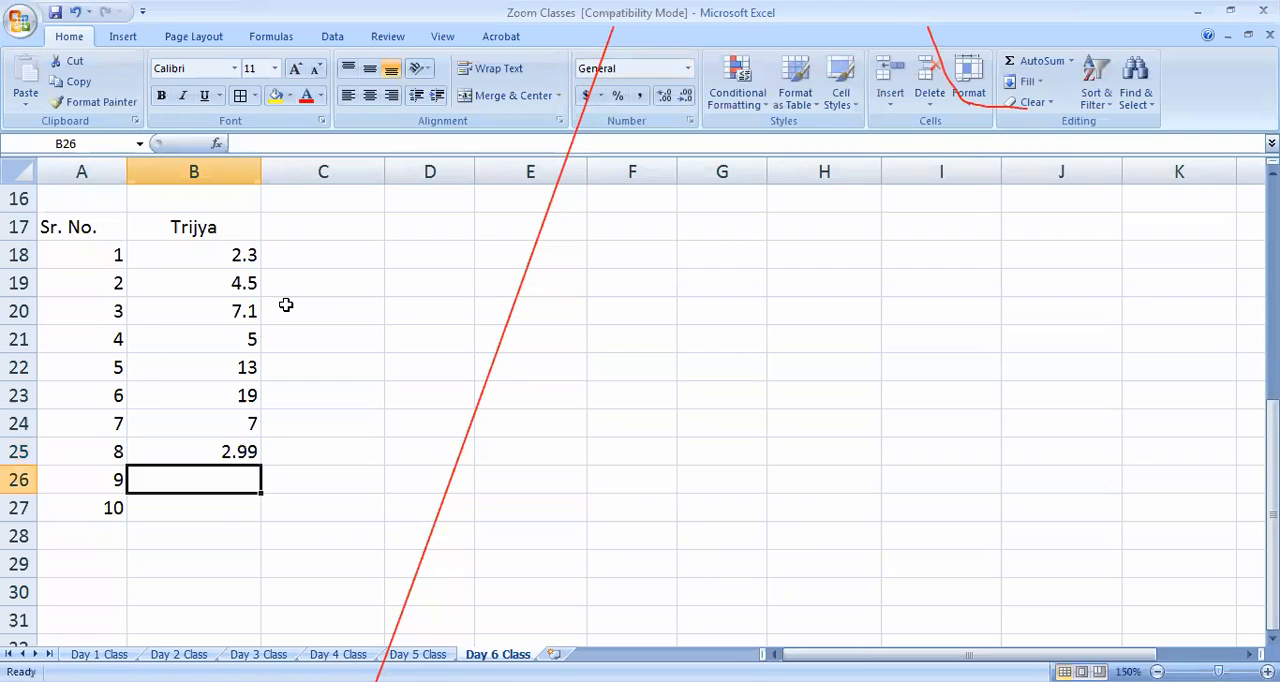
Enter the last two Trijya values, 7.45 in B26 and 2.99 in B27
{"action": "type", "text": "7.45"}
{"action": "key", "text": "Return"}
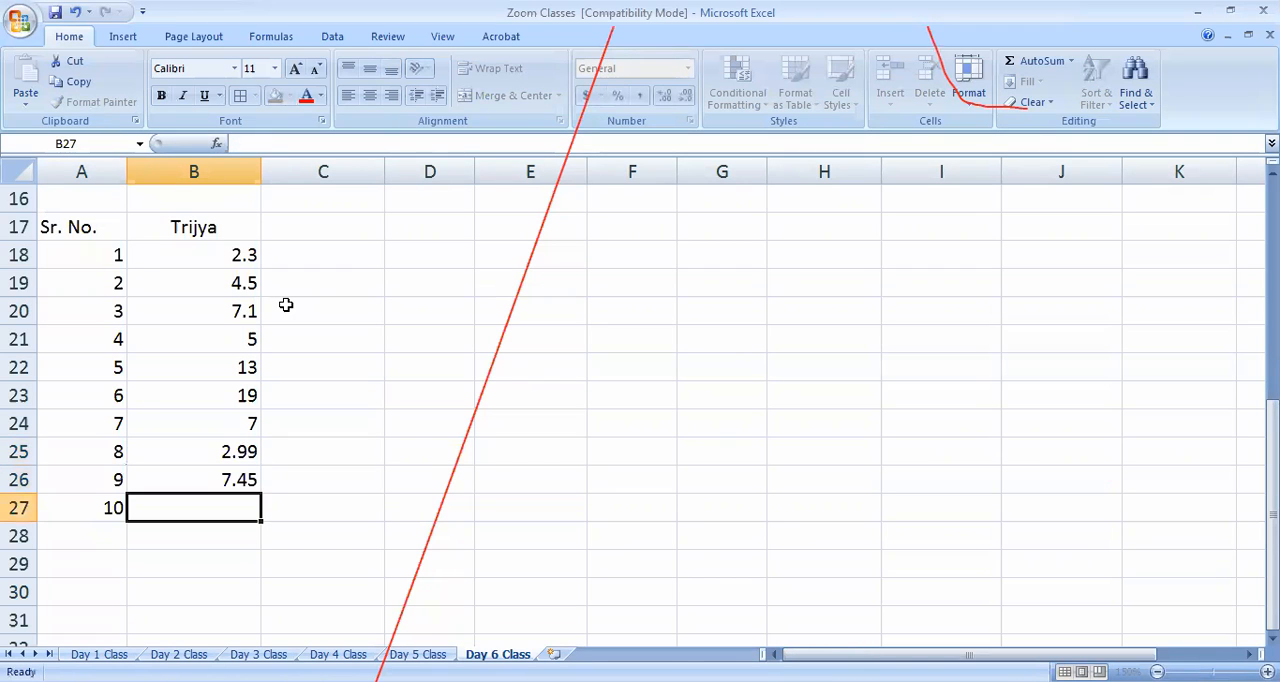
{"action": "type", "text": "2.99"}
{"action": "left_click", "coordinate": [392, 393]}
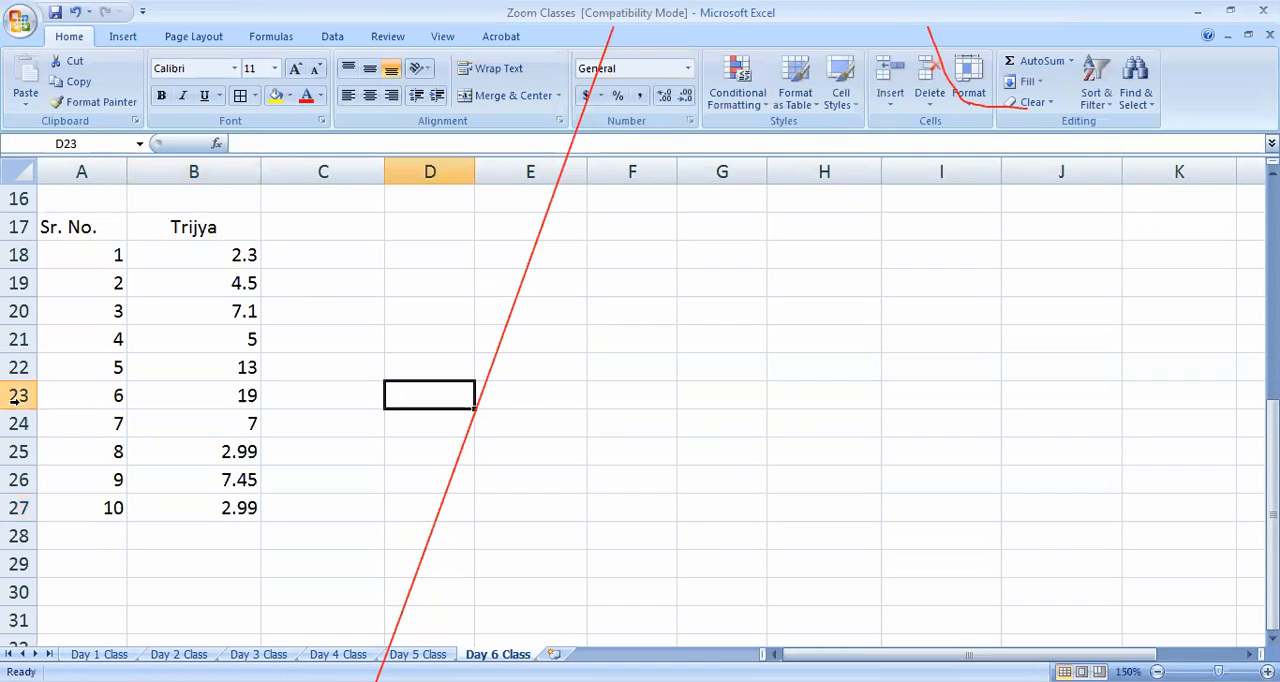
Add the column heading Chetraphal in C17, beside the Trijya heading
{"action": "left_click", "coordinate": [377, 216]}
{"action": "type", "text": "Ar"}
{"action": "key", "text": "BackSpace"}
{"action": "key", "text": "BackSpace"}
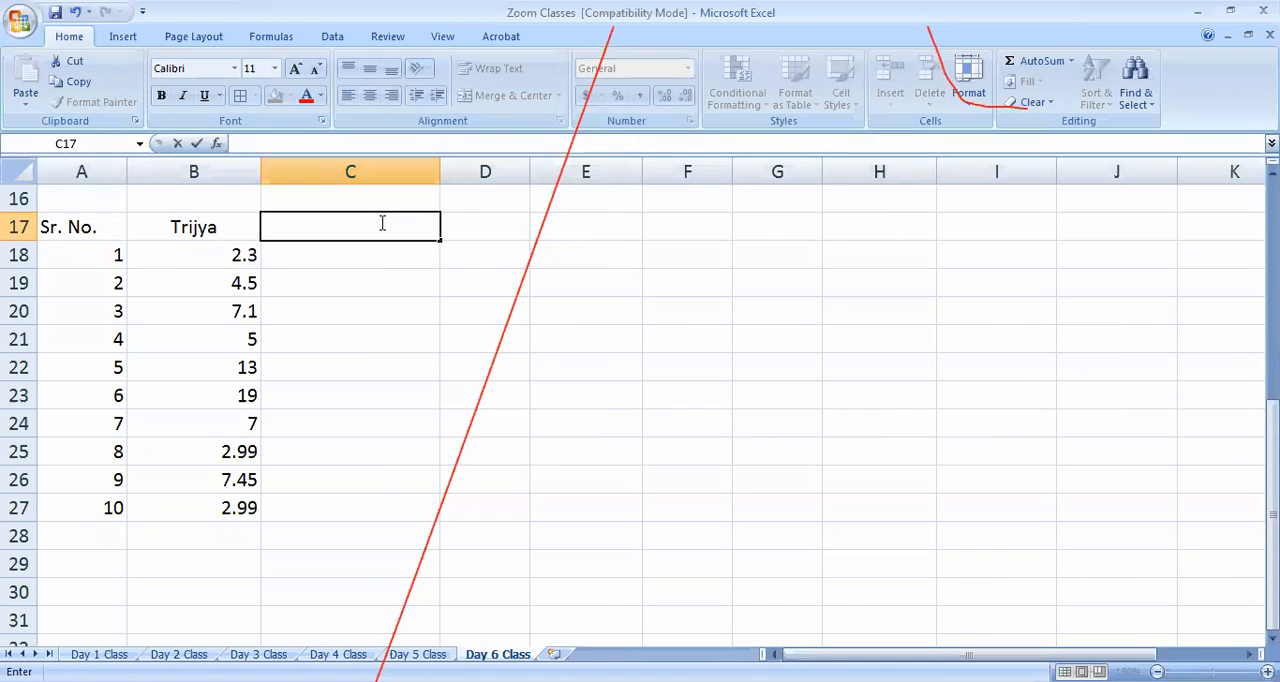
{"action": "type", "text": "Chetraphal"}
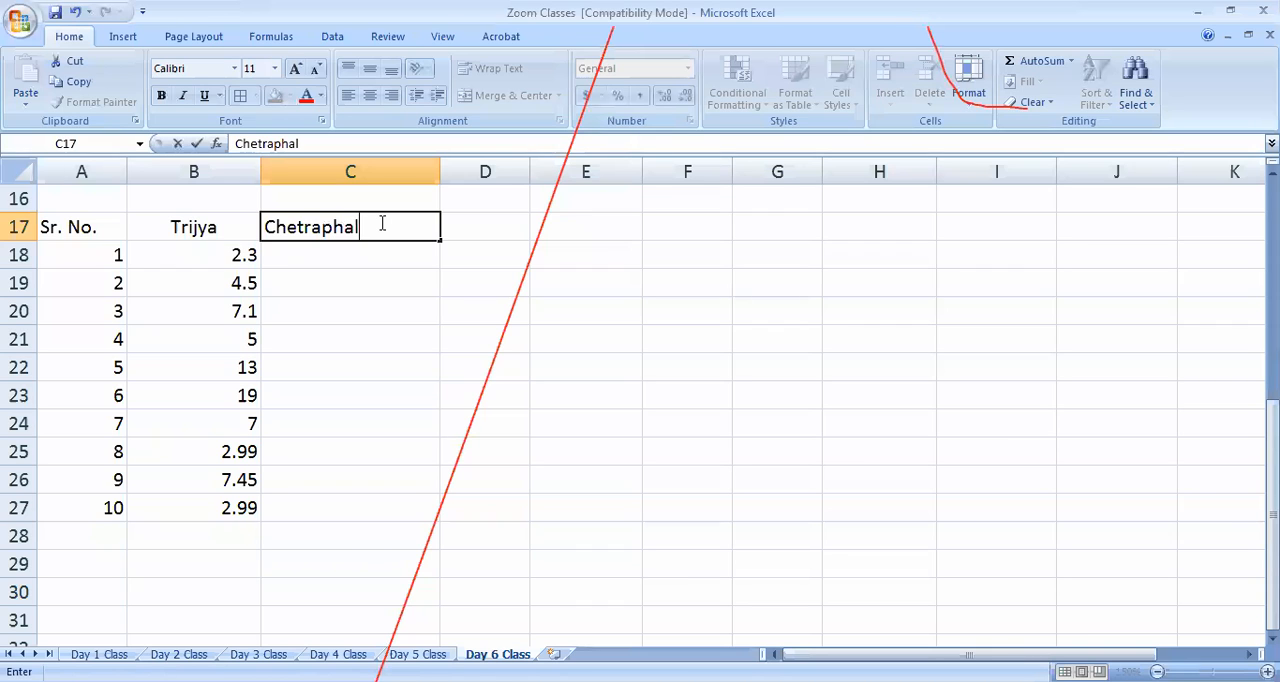
{"action": "left_click", "coordinate": [491, 515]}
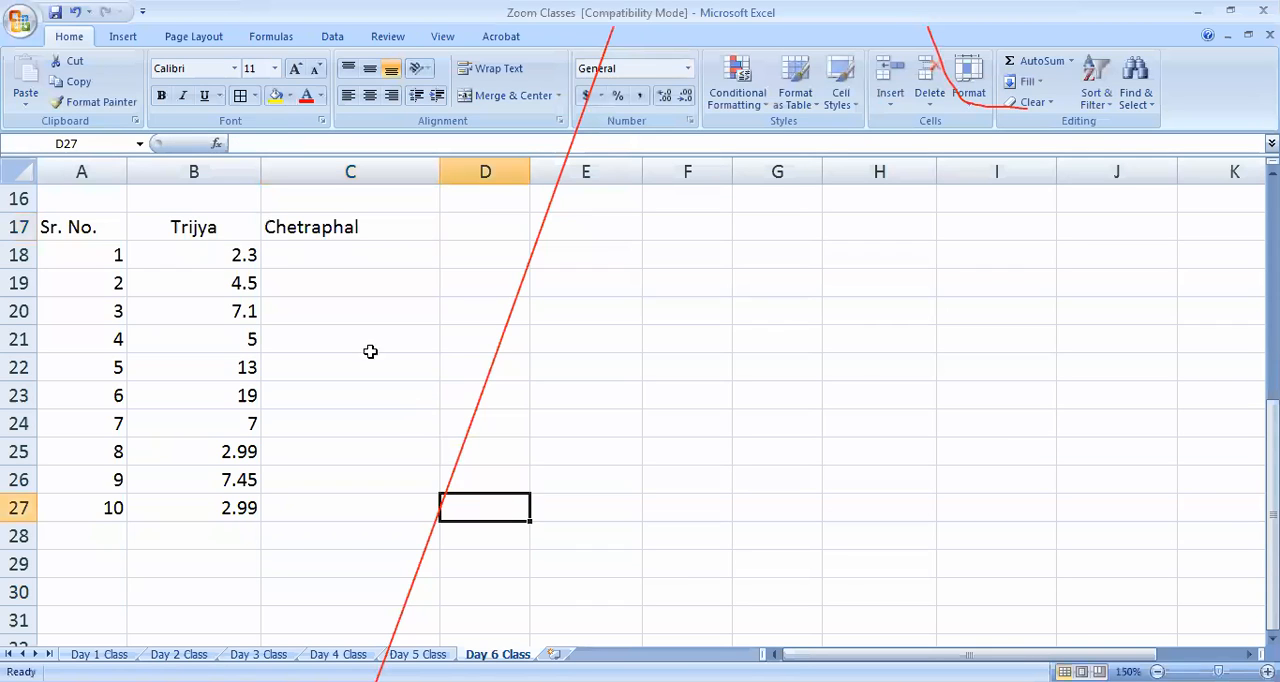
Change the heading in B17 to "Radius (Trijya)"
{"action": "double_click", "coordinate": [163, 227]}
{"action": "type", "text": "Radius"}
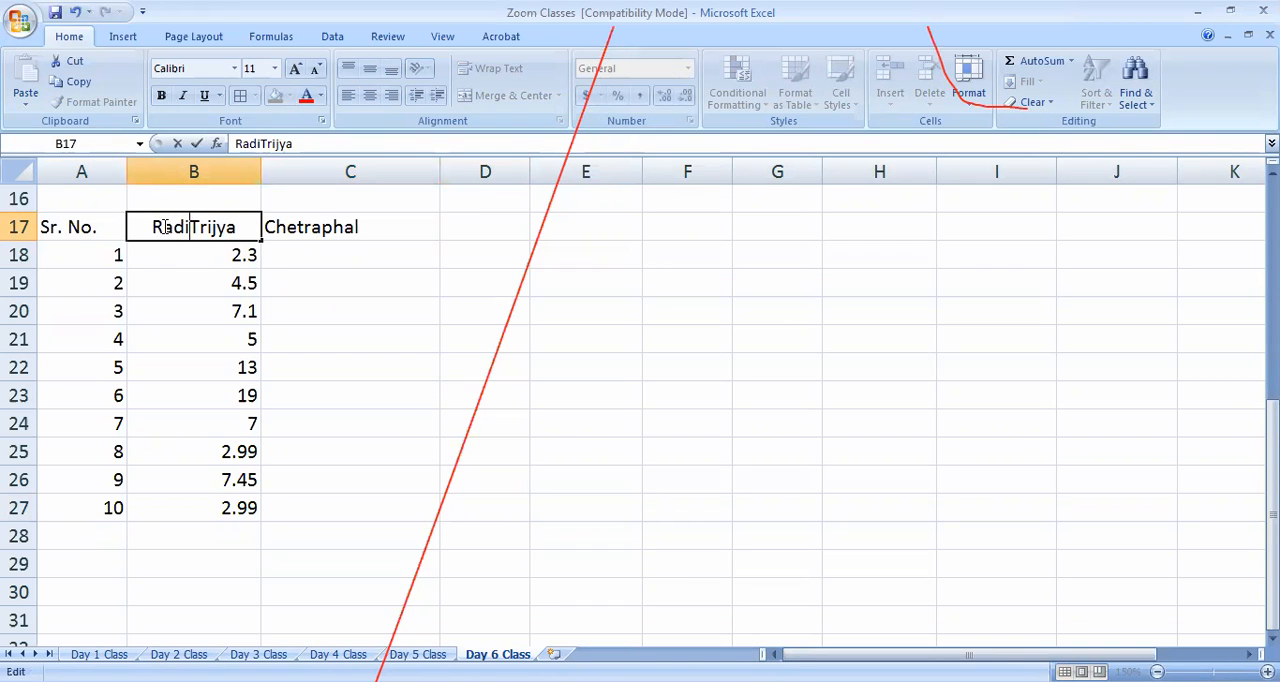
{"action": "type", "text": " ("}
{"action": "key", "text": "End"}
{"action": "type", "text": ")"}
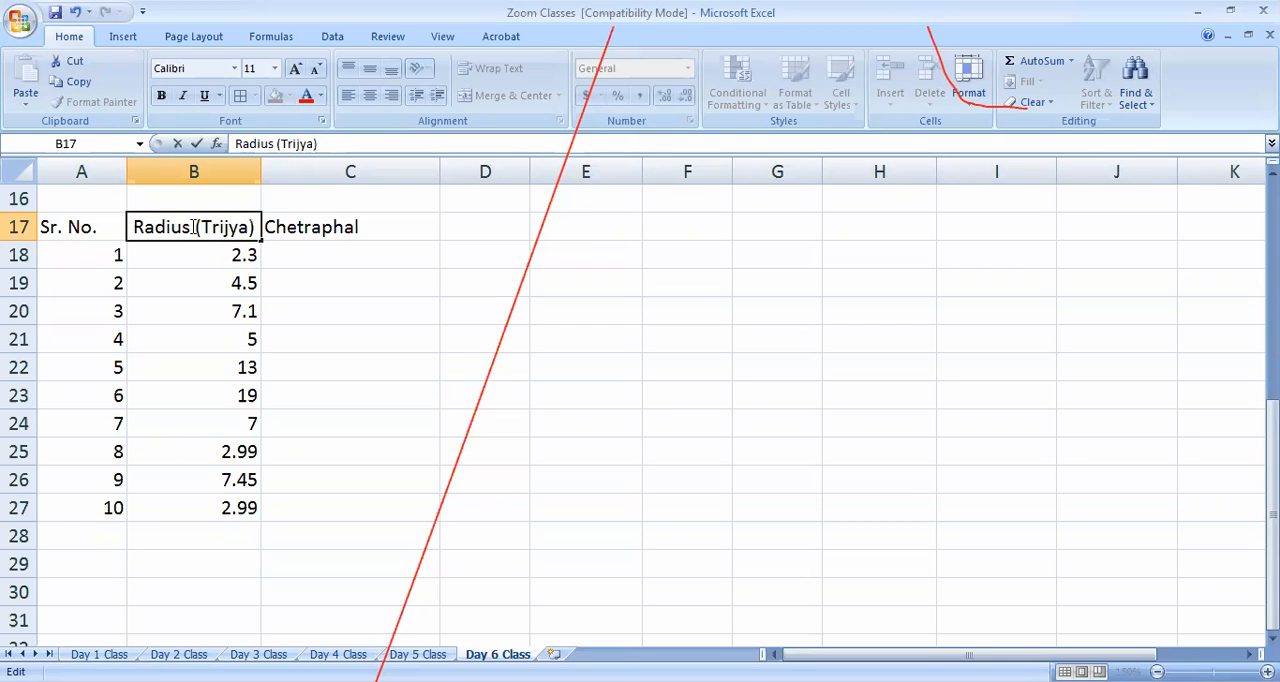
Change the heading in C17 to "Area (Chetraphal)"
{"action": "left_click", "coordinate": [270, 220]}
{"action": "double_click", "coordinate": [270, 220]}
{"action": "type", "text": "Area "}
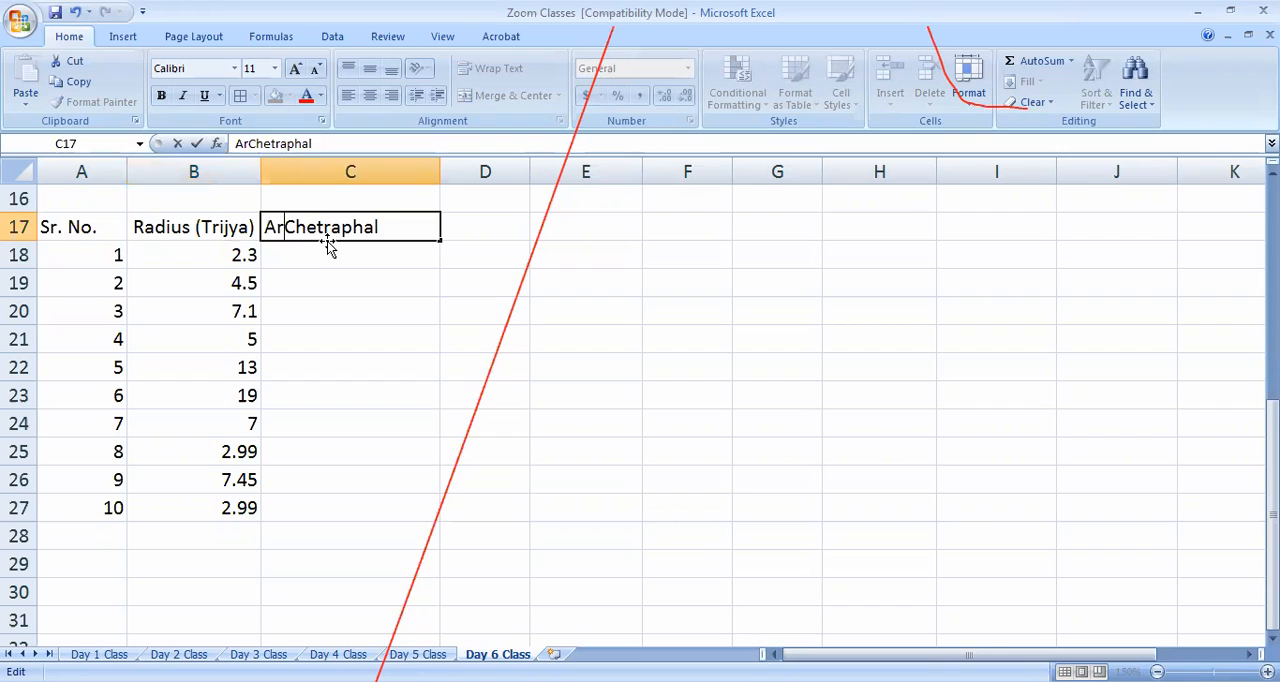
{"action": "type", "text": "("}
{"action": "key", "text": "End"}
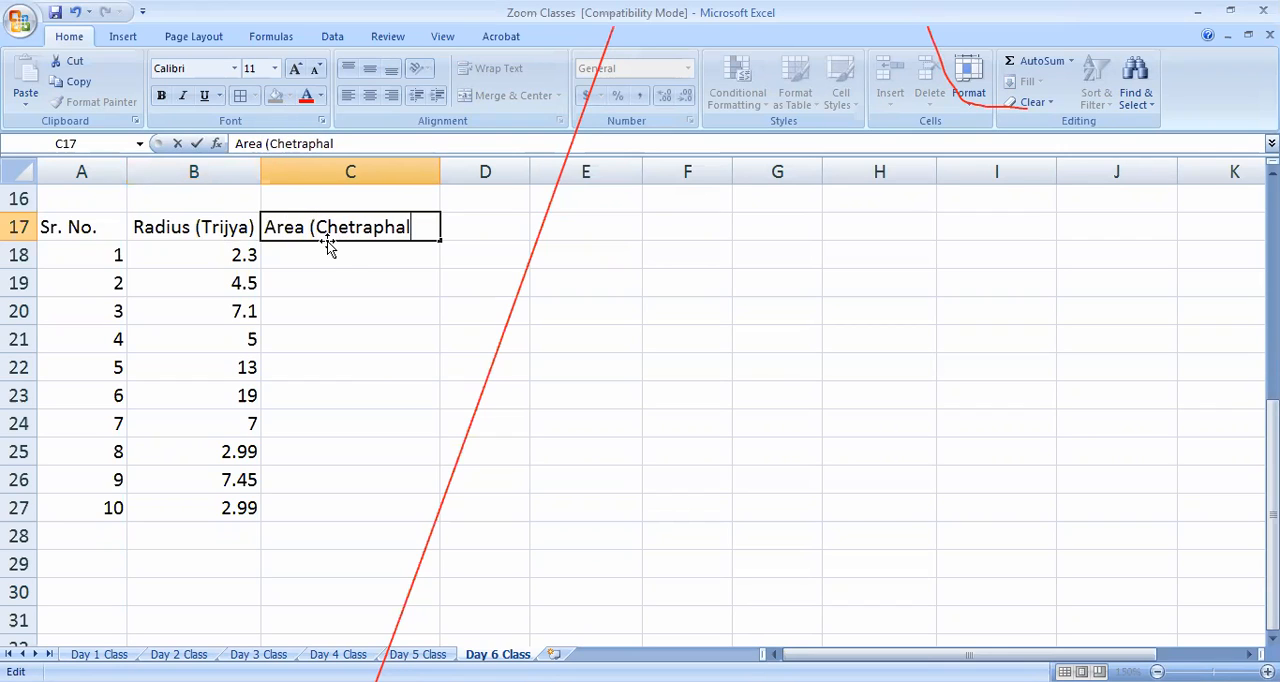
{"action": "type", "text": ")"}
{"action": "left_click", "coordinate": [362, 404]}
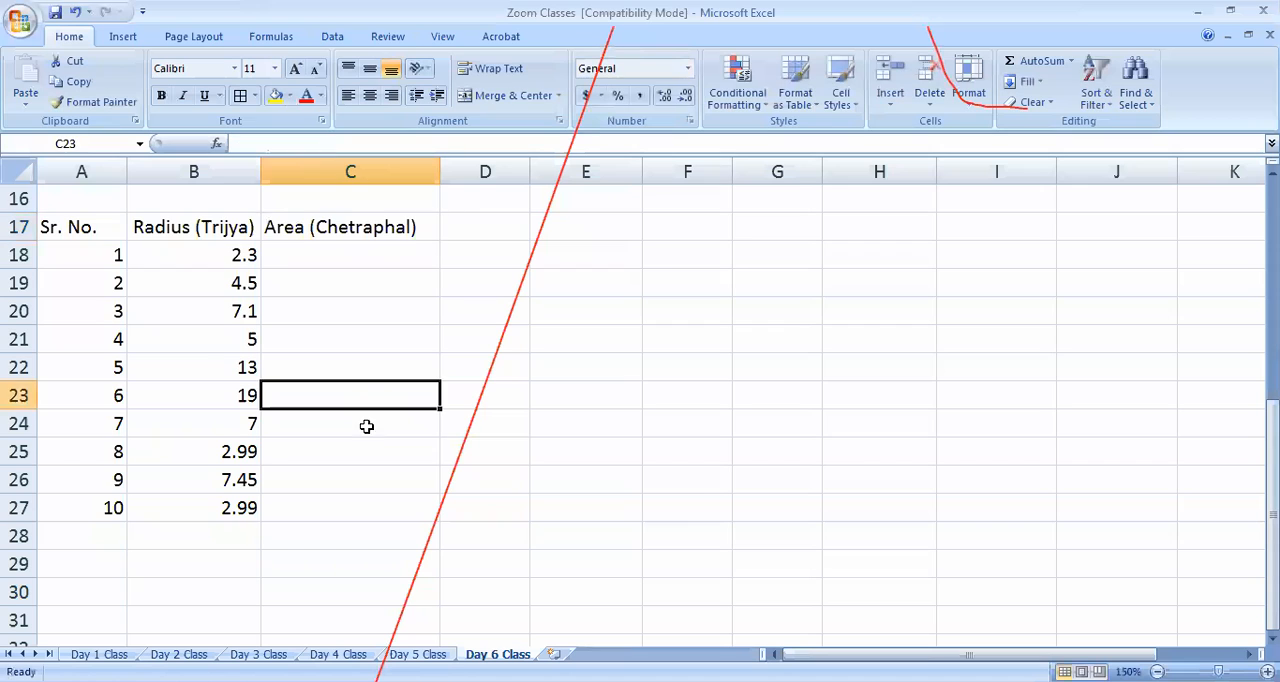
Centre the contents of the radius and area table, A17:C27, both horizontally and vertically
{"action": "left_click", "coordinate": [486, 372]}
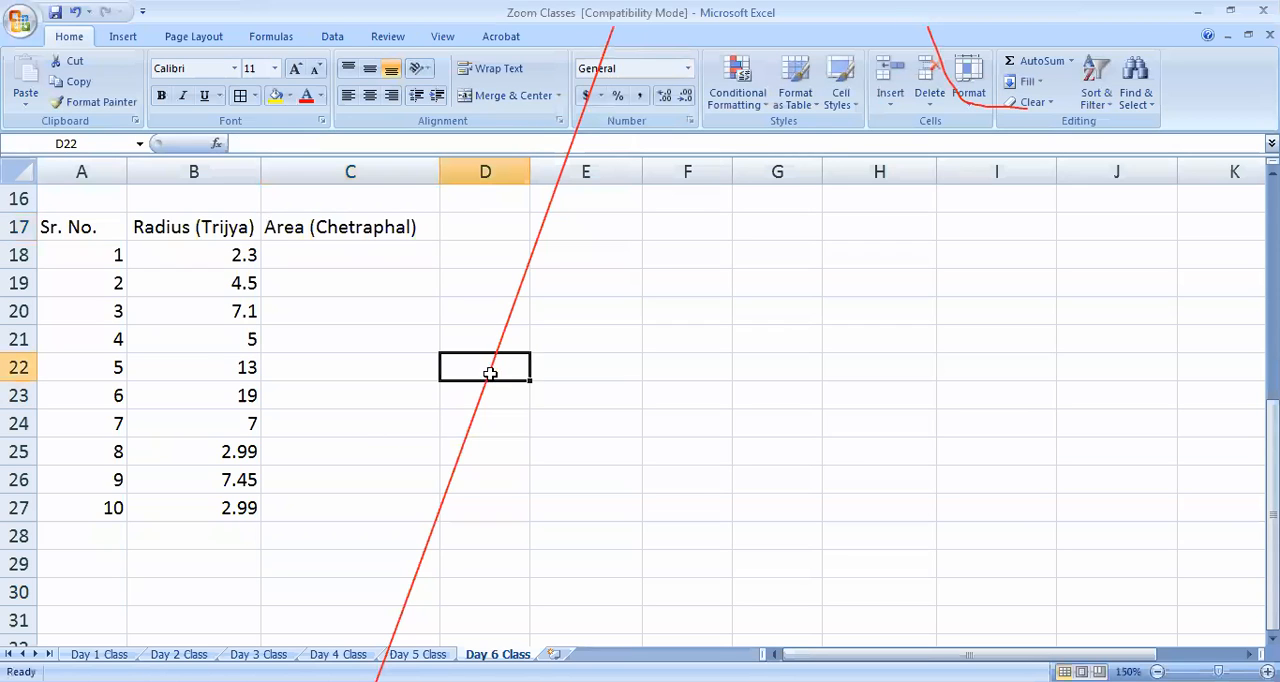
{"action": "left_click", "coordinate": [336, 253]}
{"action": "mouse_move", "coordinate": [85, 232]}
{"action": "left_mouse_down"}
{"action": "mouse_move", "coordinate": [374, 391]}
{"action": "mouse_move", "coordinate": [380, 514]}
{"action": "left_mouse_up"}
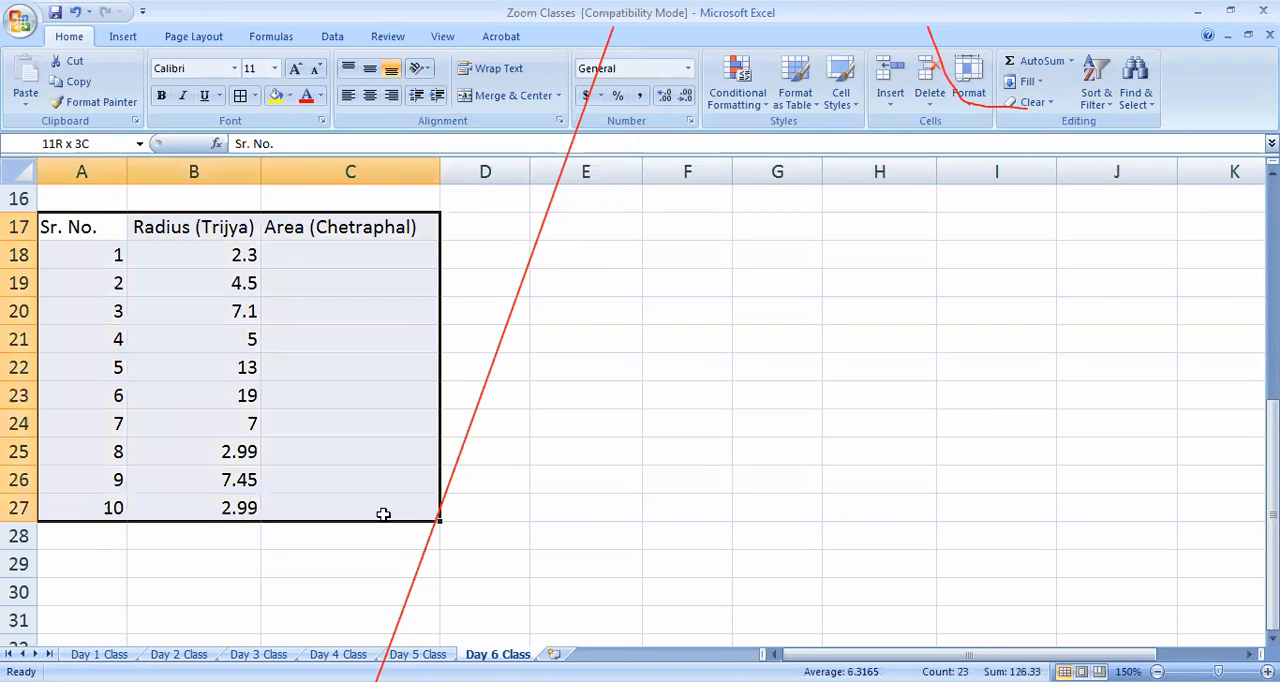
{"action": "left_click", "coordinate": [376, 100]}
{"action": "left_click", "coordinate": [320, 424]}
{"action": "left_click", "coordinate": [314, 262]}
Write the circle area formula as the plain text note pi*r*r in E18
{"action": "left_click", "coordinate": [608, 257]}
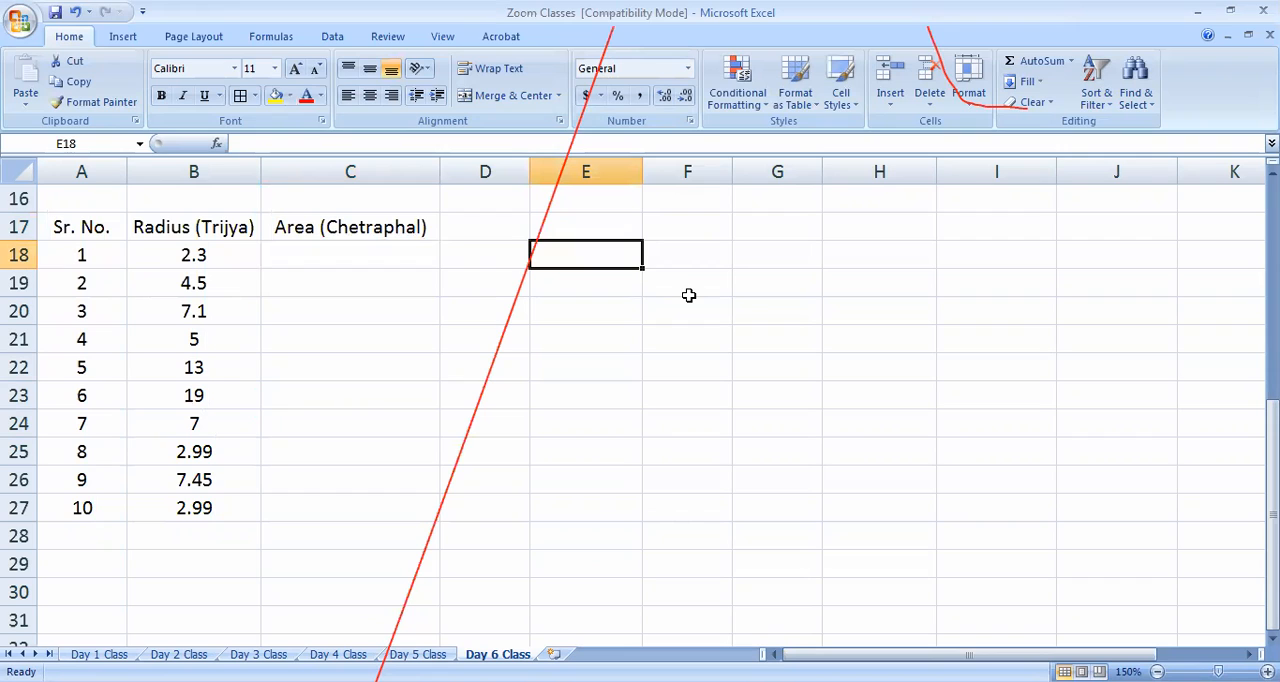
{"action": "type", "text": "pi"}
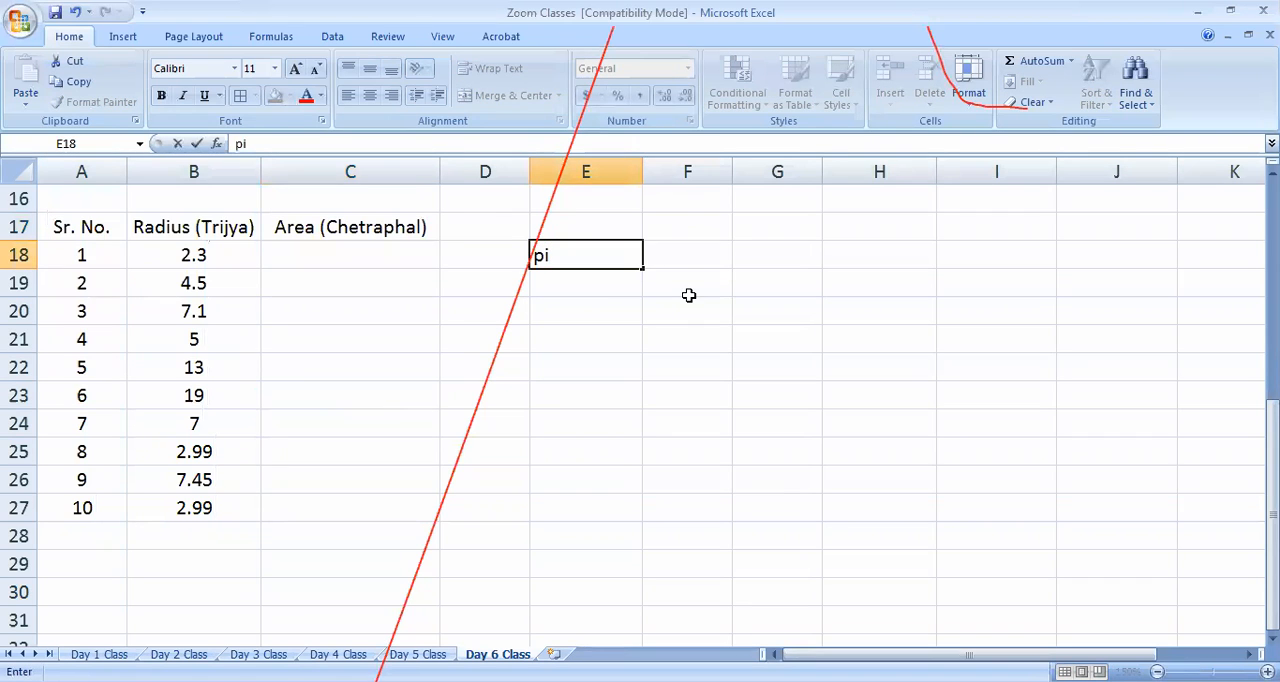
{"action": "type", "text": "*r*r"}
{"action": "left_click", "coordinate": [449, 321]}
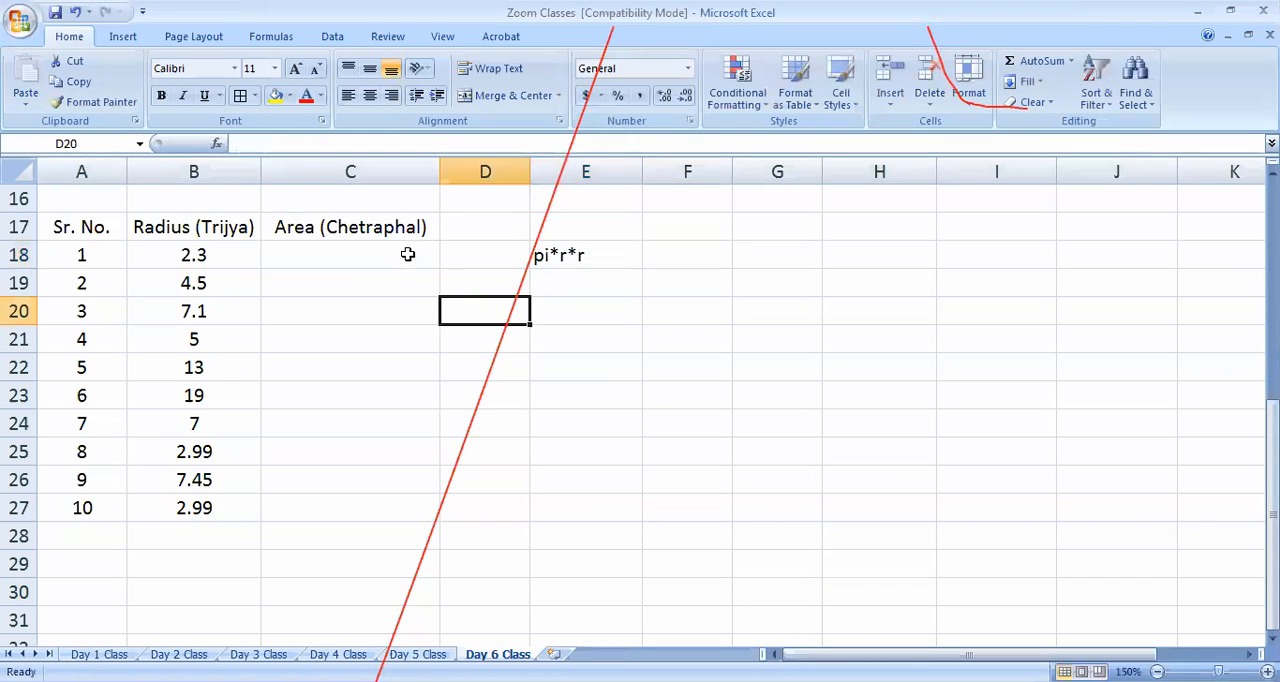
{"action": "left_click", "coordinate": [408, 254]}
{"action": "type", "text": "="}
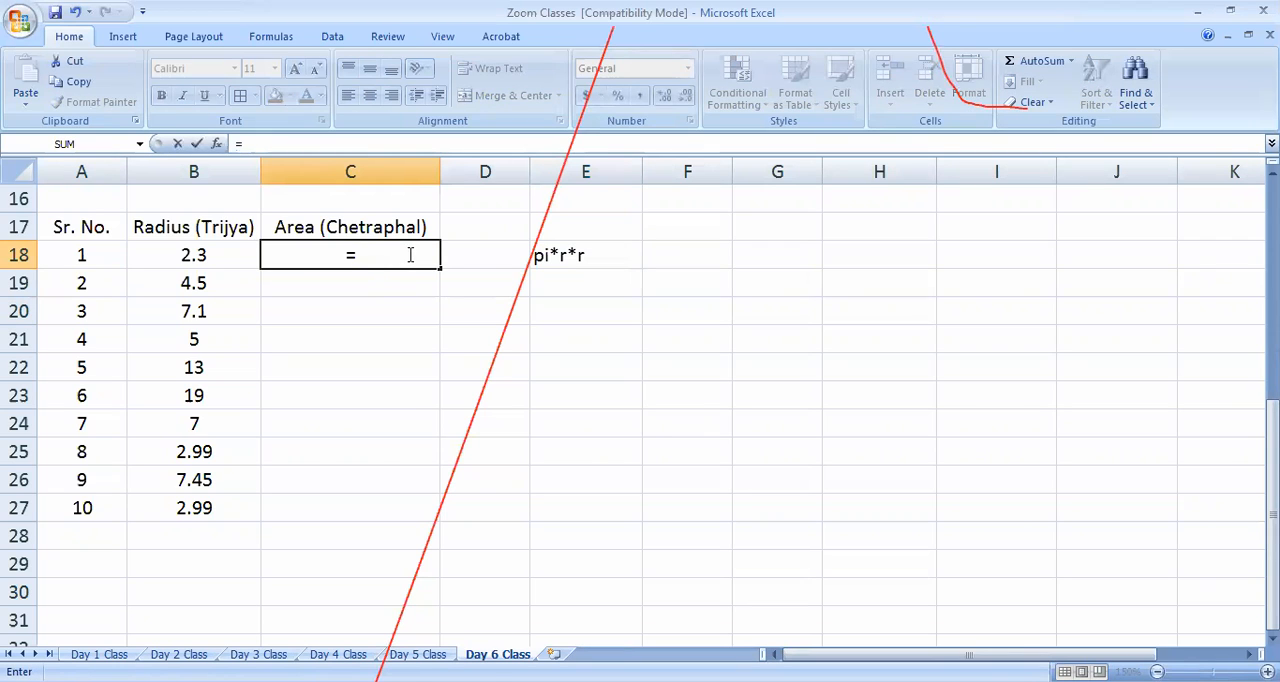
{"action": "key", "text": "BackSpace"}
{"action": "left_click", "coordinate": [606, 399]}
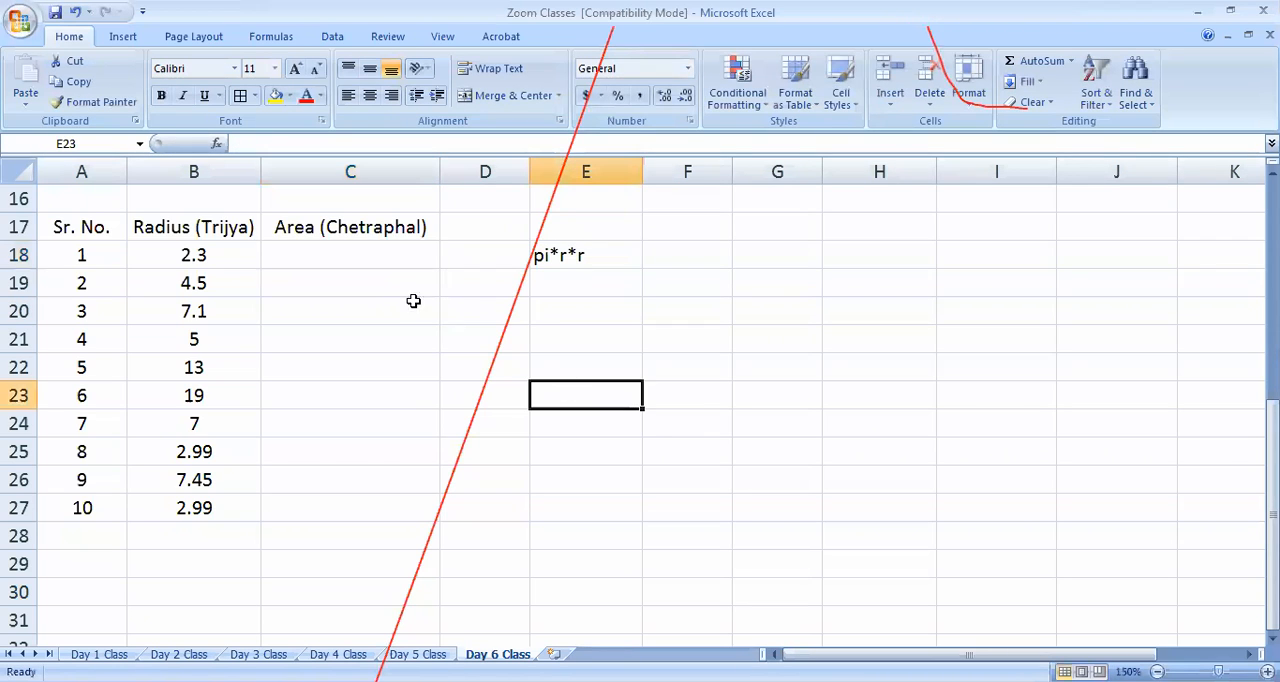
Add pi*r*r as a second line inside the Area (Chetraphal) heading cell C17
{"action": "left_click", "coordinate": [538, 259]}
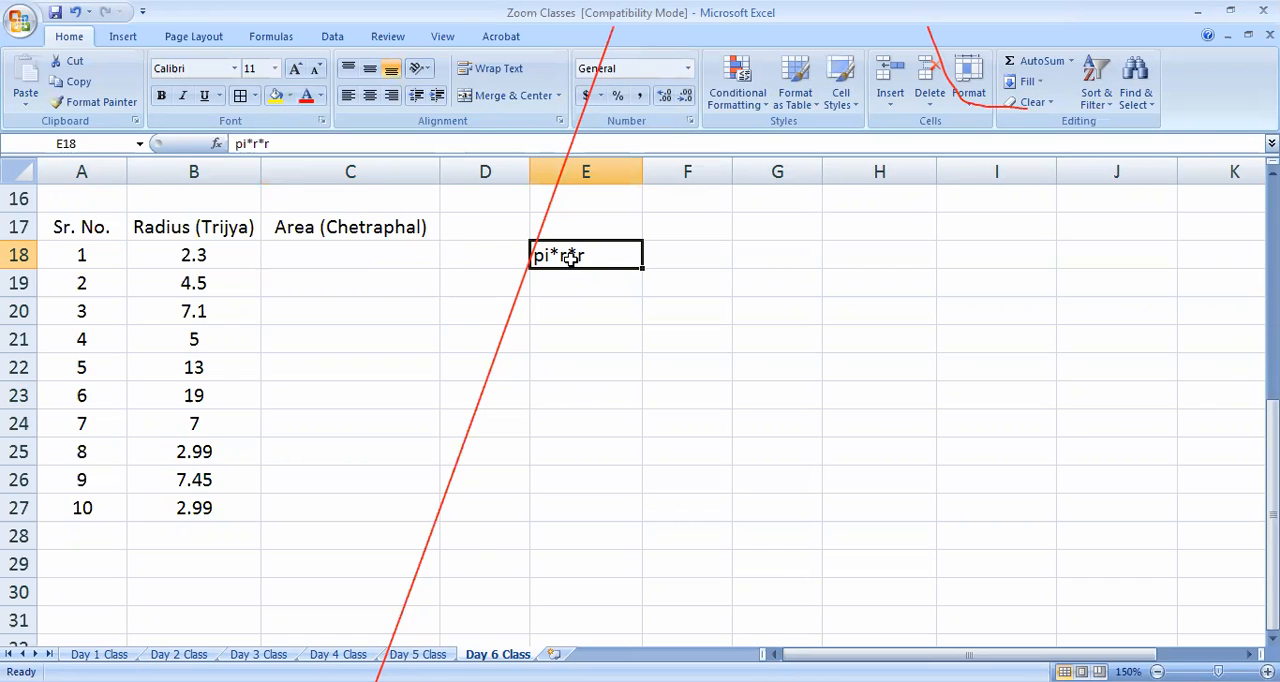
{"action": "key", "text": "ctrl+c"}
{"action": "left_click", "coordinate": [435, 232]}
{"action": "key", "text": "F2"}
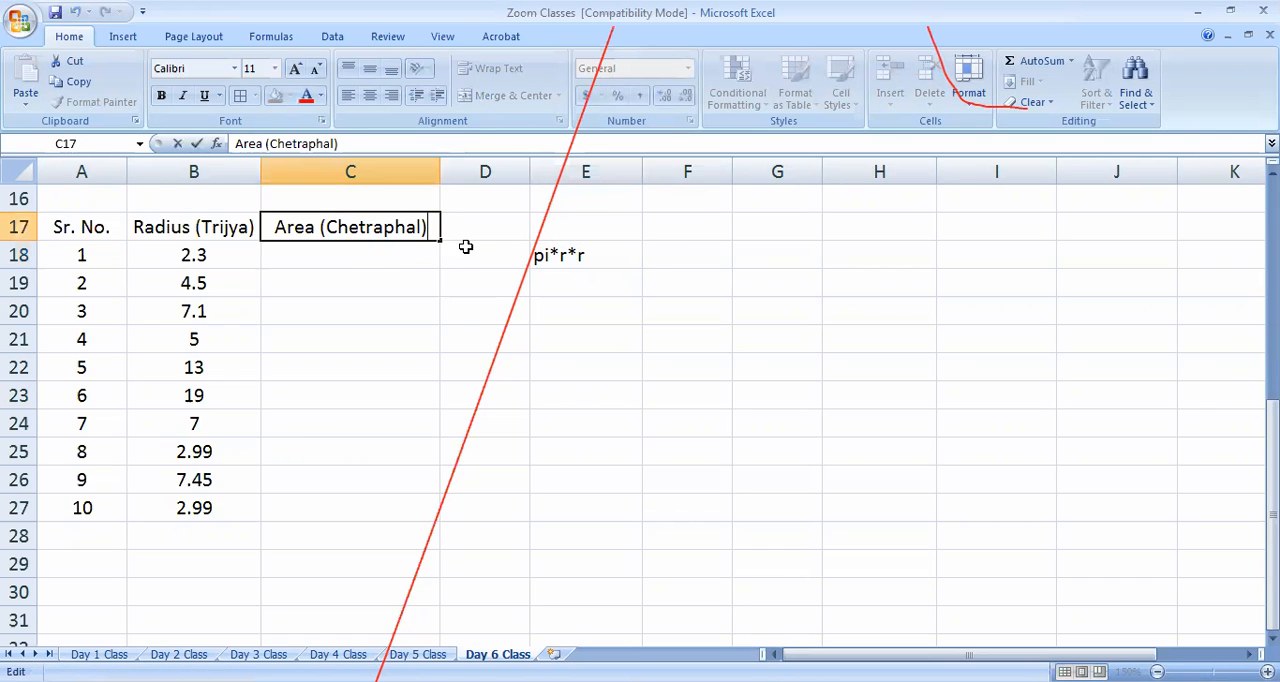
{"action": "key", "text": "alt+Return"}
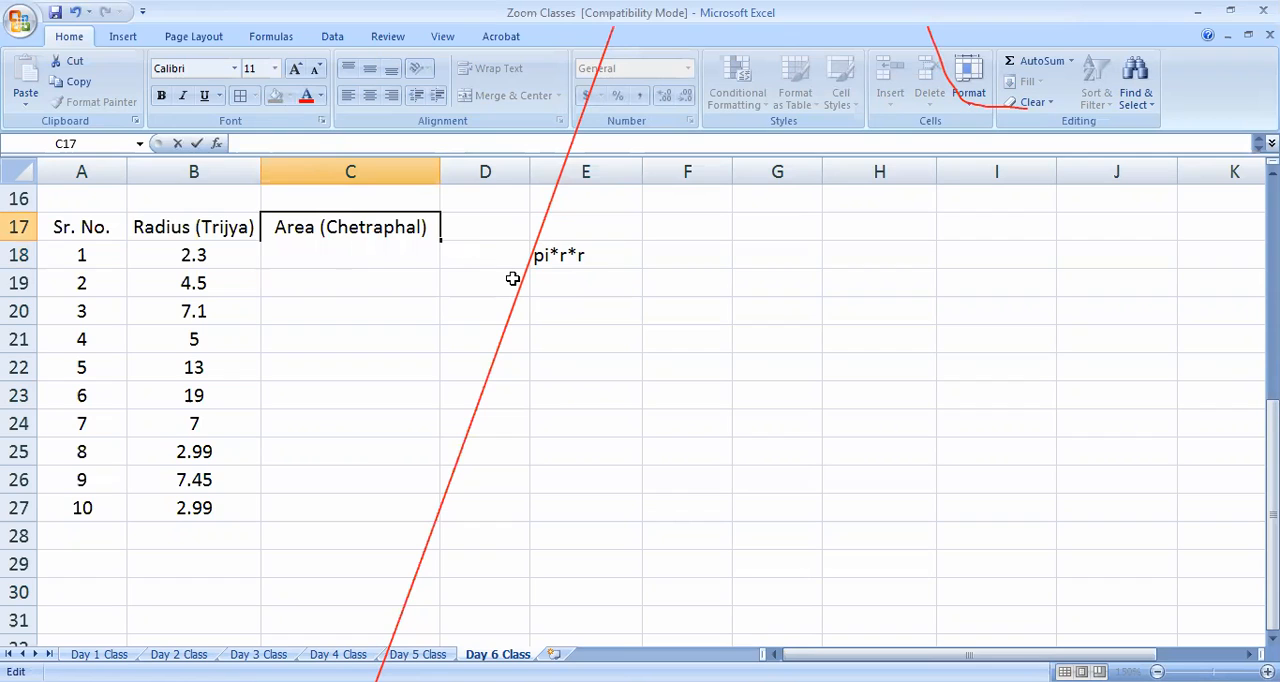
{"action": "type", "text": "pi*r*r"}
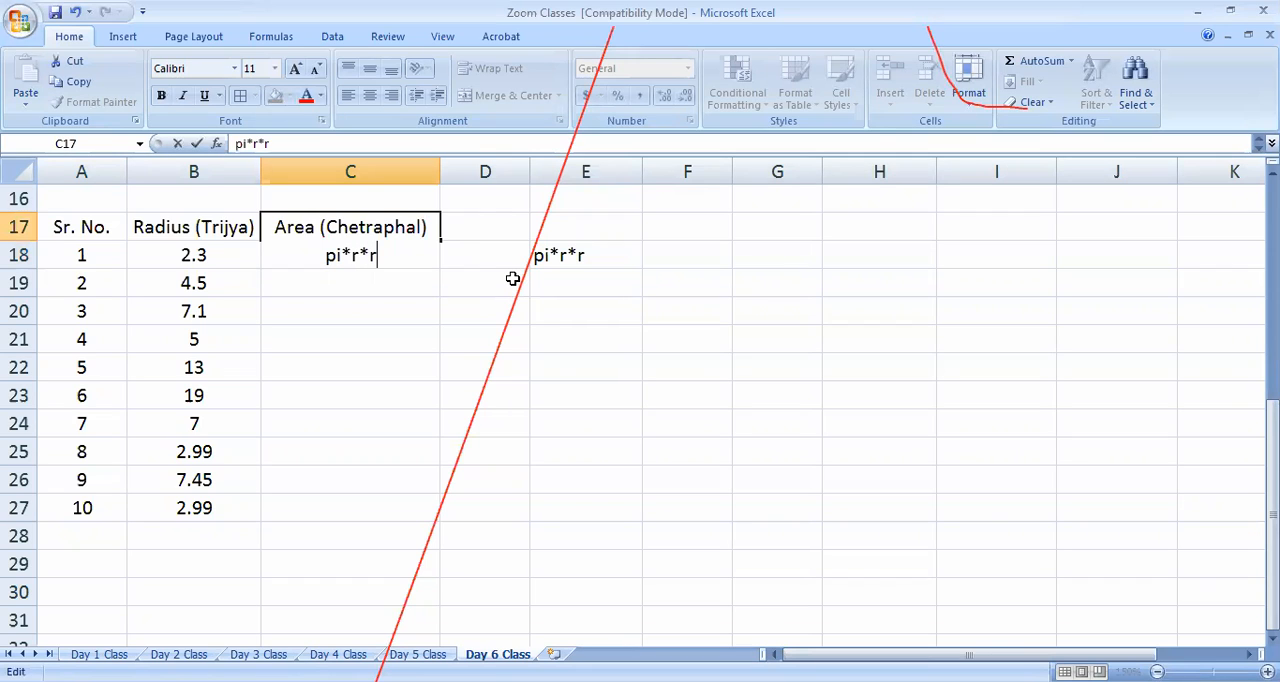
{"action": "left_click", "coordinate": [414, 420]}
Add the symbol r as a second line inside the Radius (Trijya) heading cell B17
{"action": "double_click", "coordinate": [226, 260]}
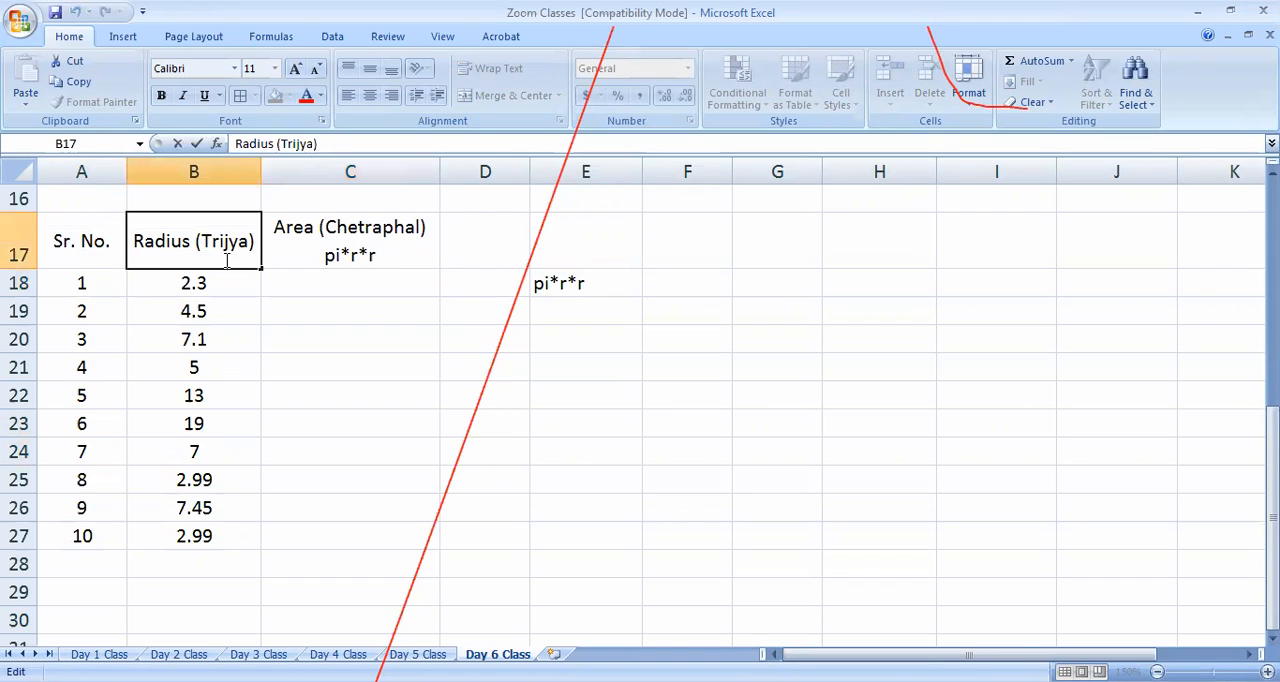
{"action": "key", "text": "alt+Return"}
{"action": "type", "text": "r"}
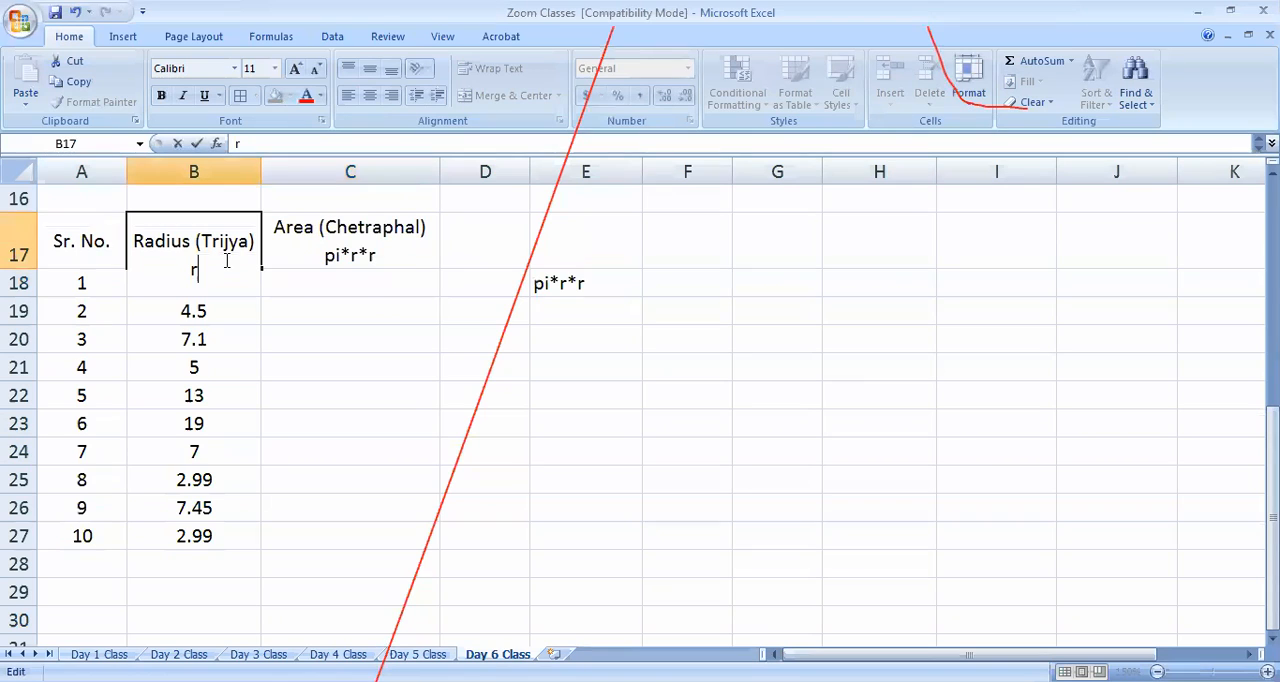
{"action": "left_click", "coordinate": [408, 397]}
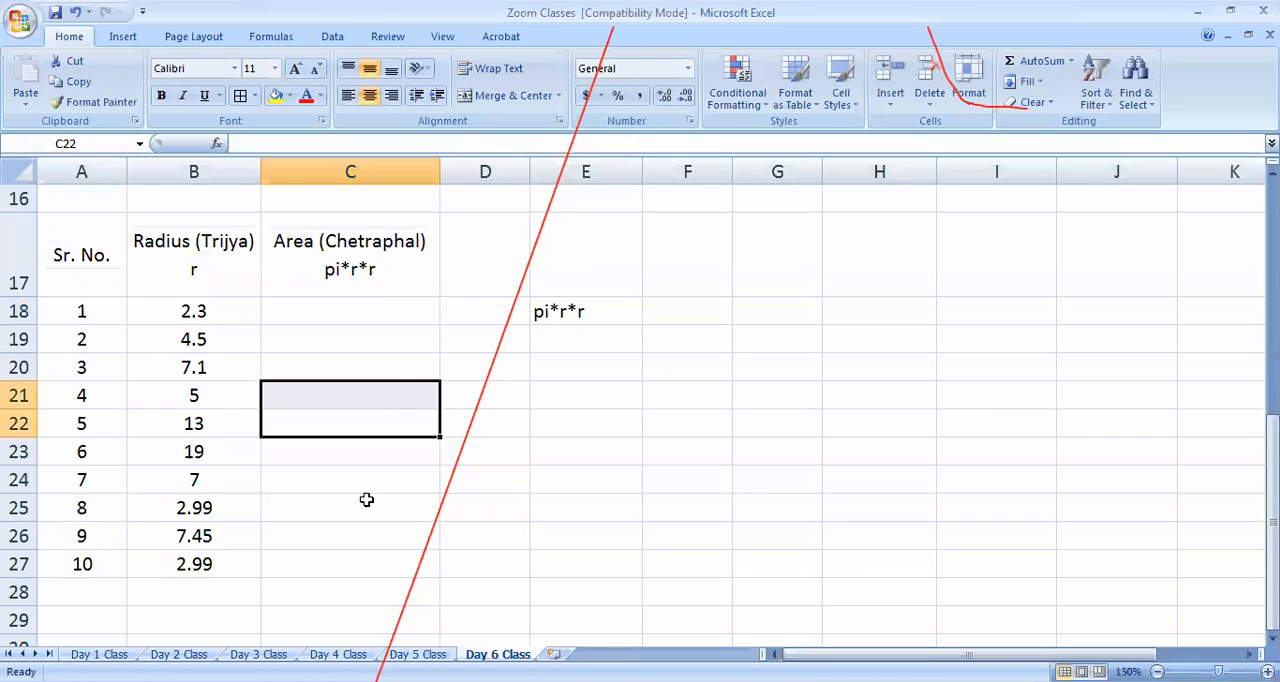
Delete the pi*r*r note from E18
{"action": "double_click", "coordinate": [207, 280]}
{"action": "double_click", "coordinate": [330, 288]}
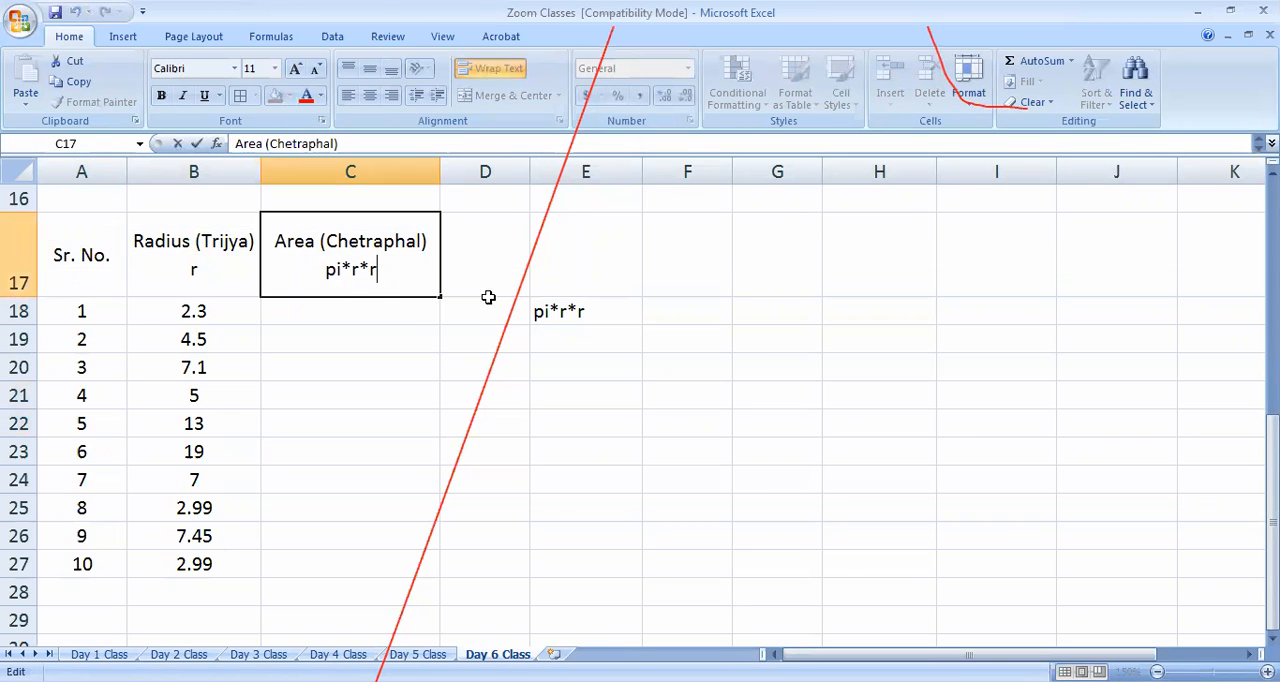
{"action": "left_click", "coordinate": [588, 313]}
{"action": "key", "text": "Delete"}
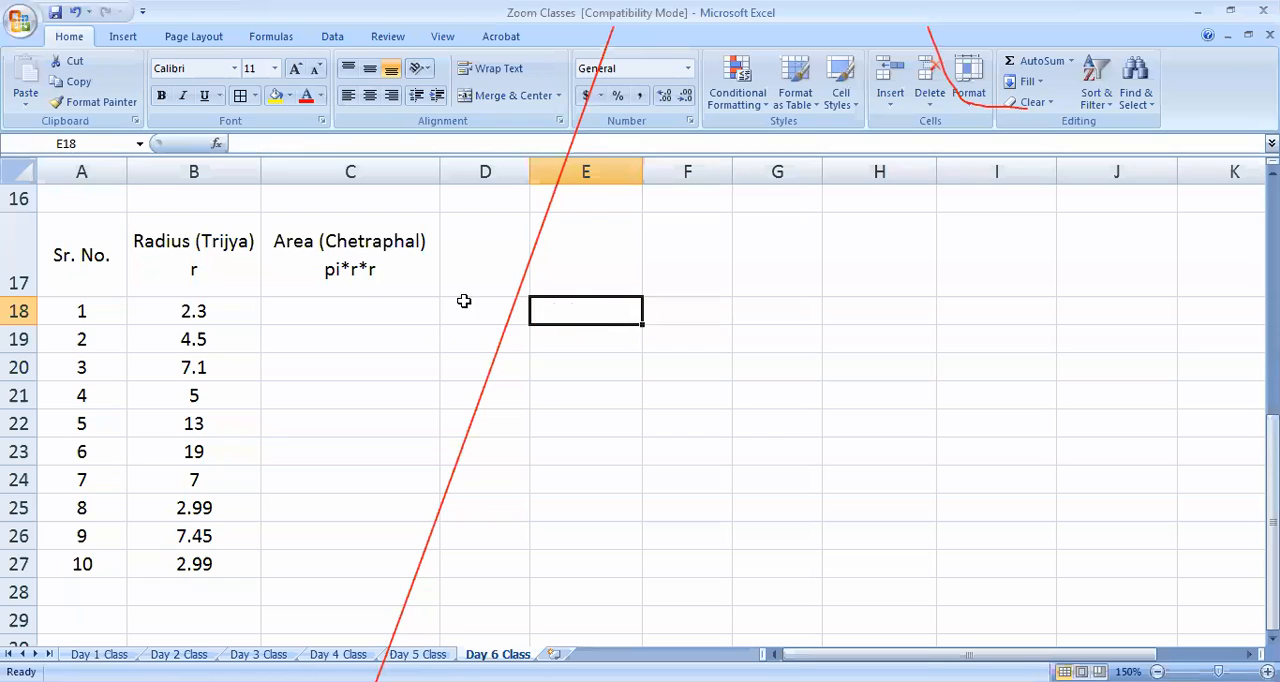
Enter the area formula =3.142*B18*B18 in C18, referencing the first radius value for both r factors
{"action": "left_click", "coordinate": [388, 314]}
{"action": "type", "text": "="}
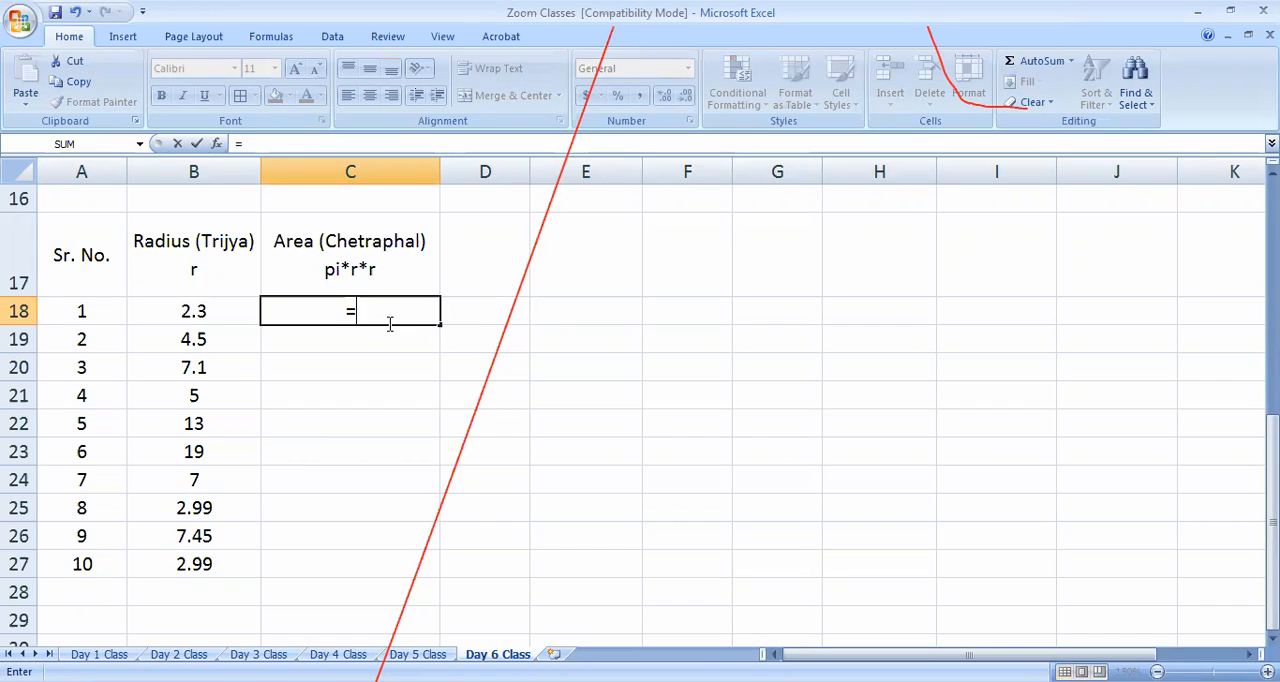
{"action": "type", "text": "3.142"}
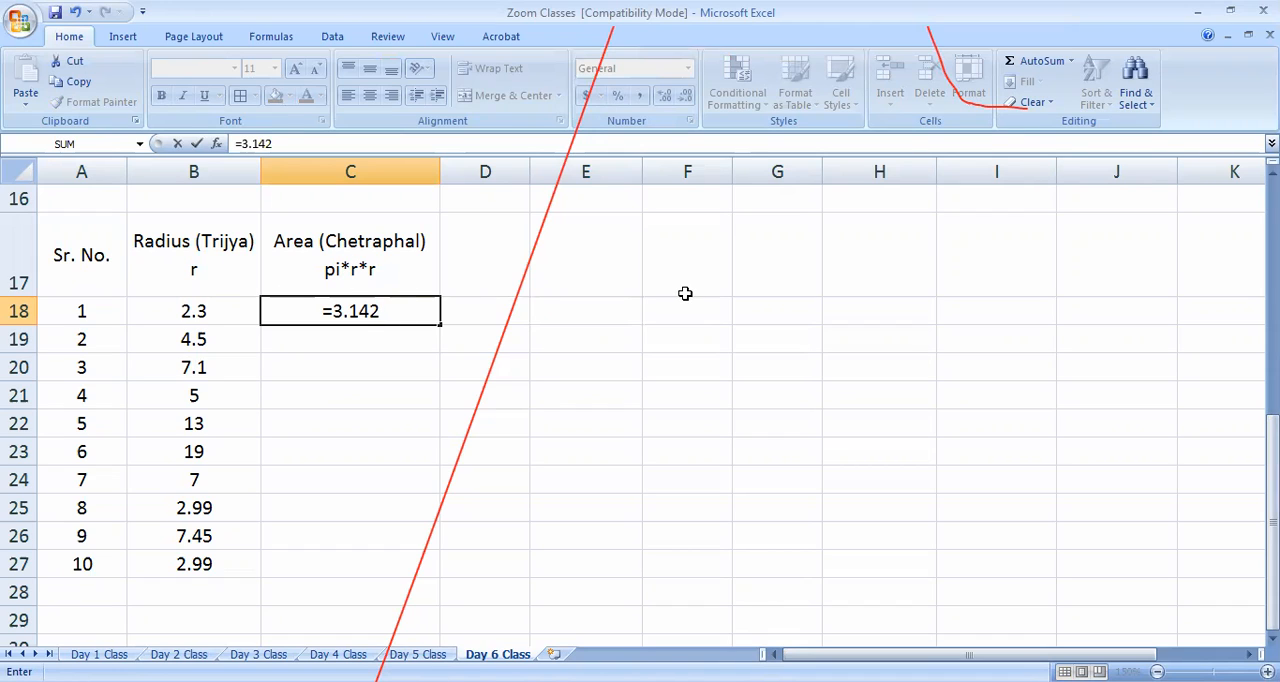
{"action": "type", "text": "*"}
{"action": "left_click_drag", "start_coordinate": [390, 310], "coordinate": [374, 311]}
{"action": "left_click", "coordinate": [403, 312]}
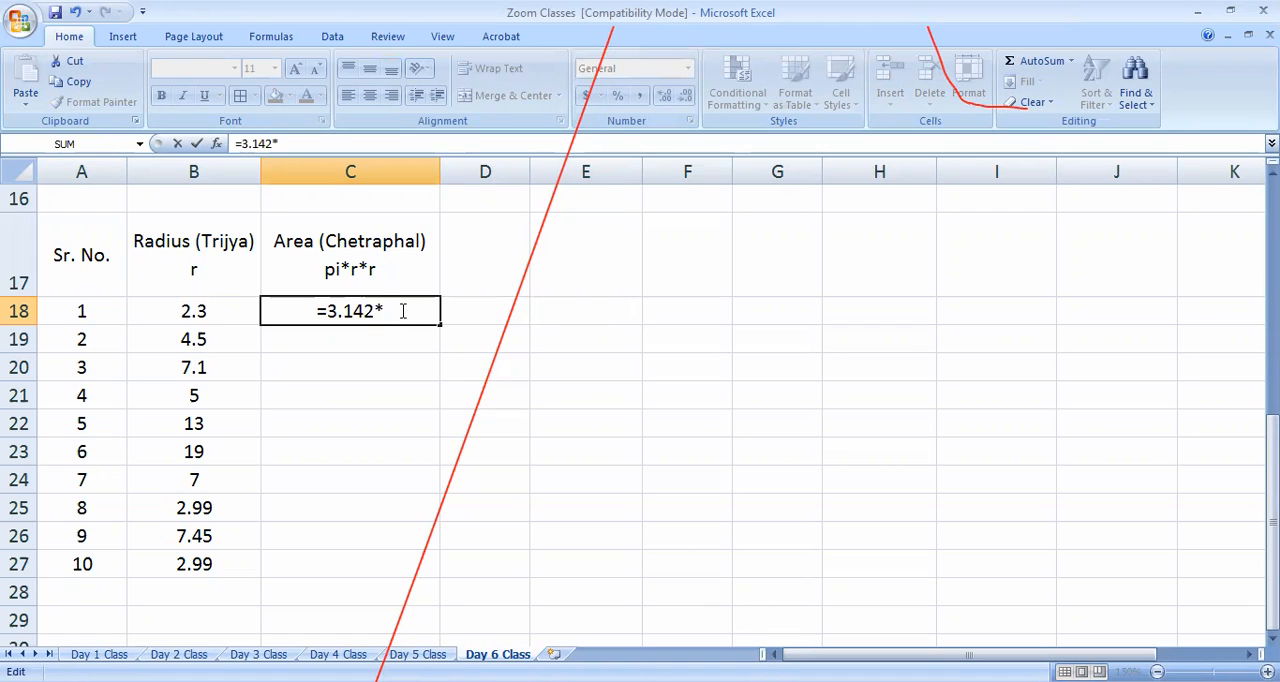
{"action": "left_click", "coordinate": [622, 315]}
{"action": "key", "text": "BackSpace"}
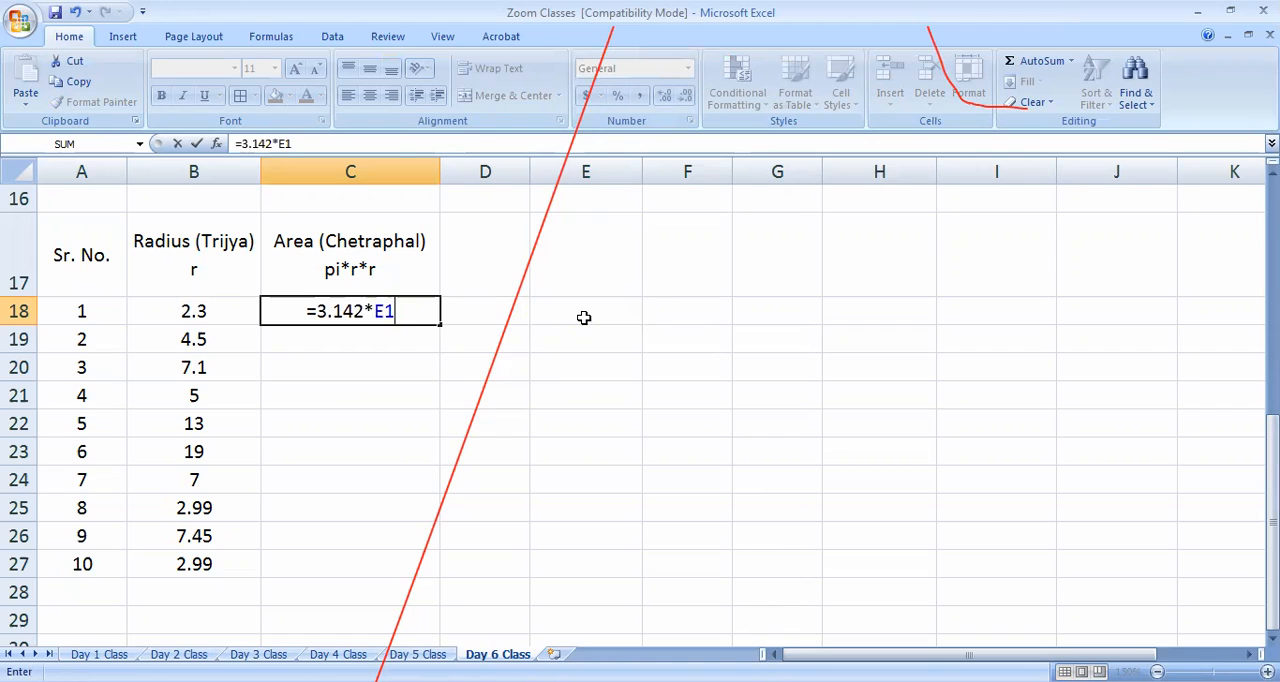
{"action": "key", "text": "BackSpace"}
{"action": "key", "text": "BackSpace"}
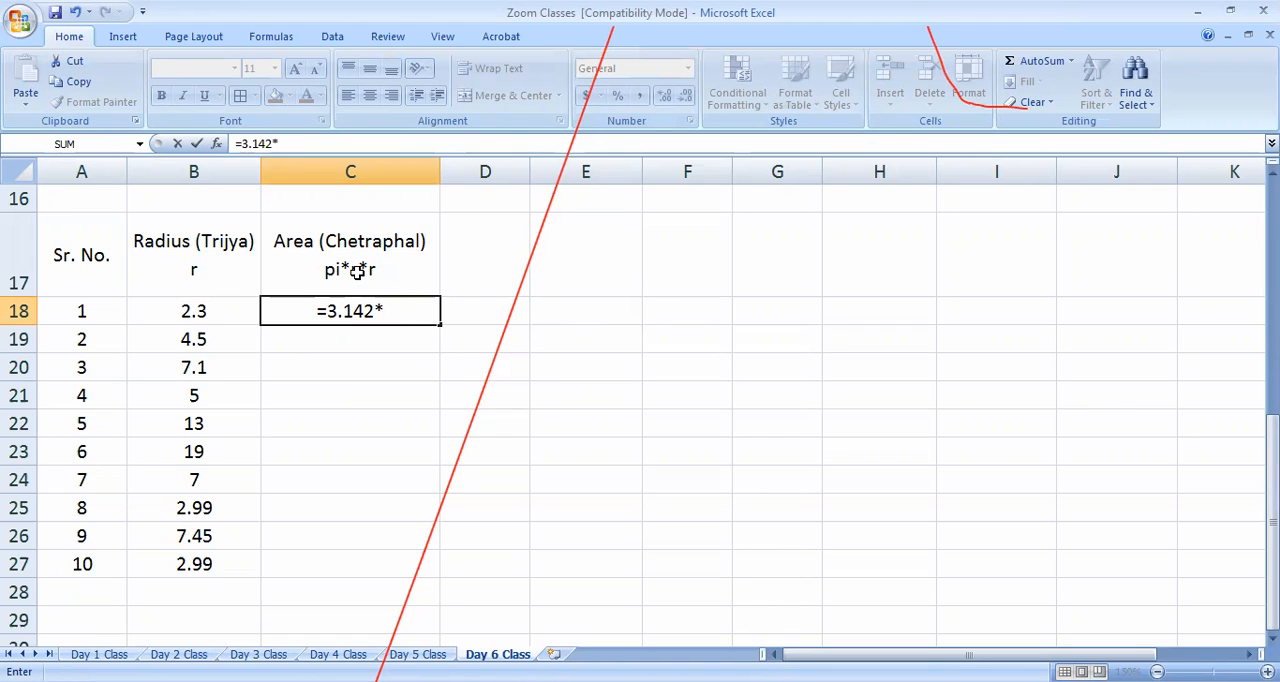
{"action": "left_click", "coordinate": [213, 311]}
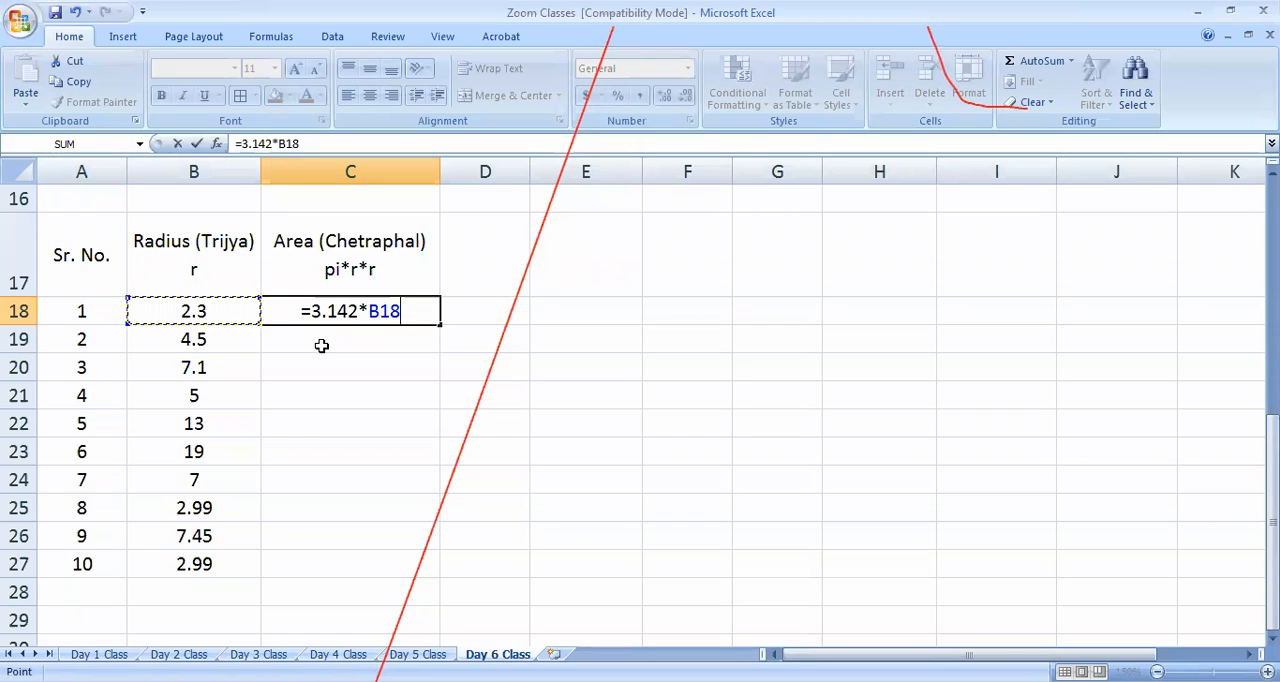
{"action": "type", "text": "*"}
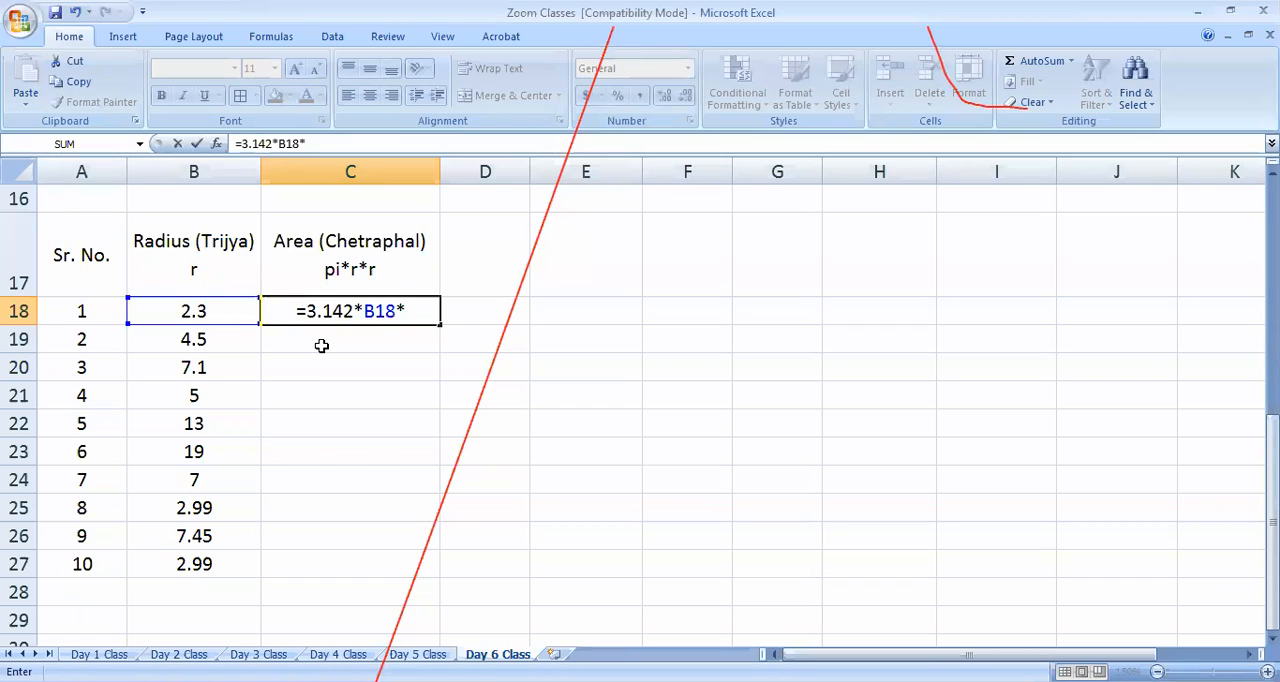
{"action": "left_click", "coordinate": [229, 311]}
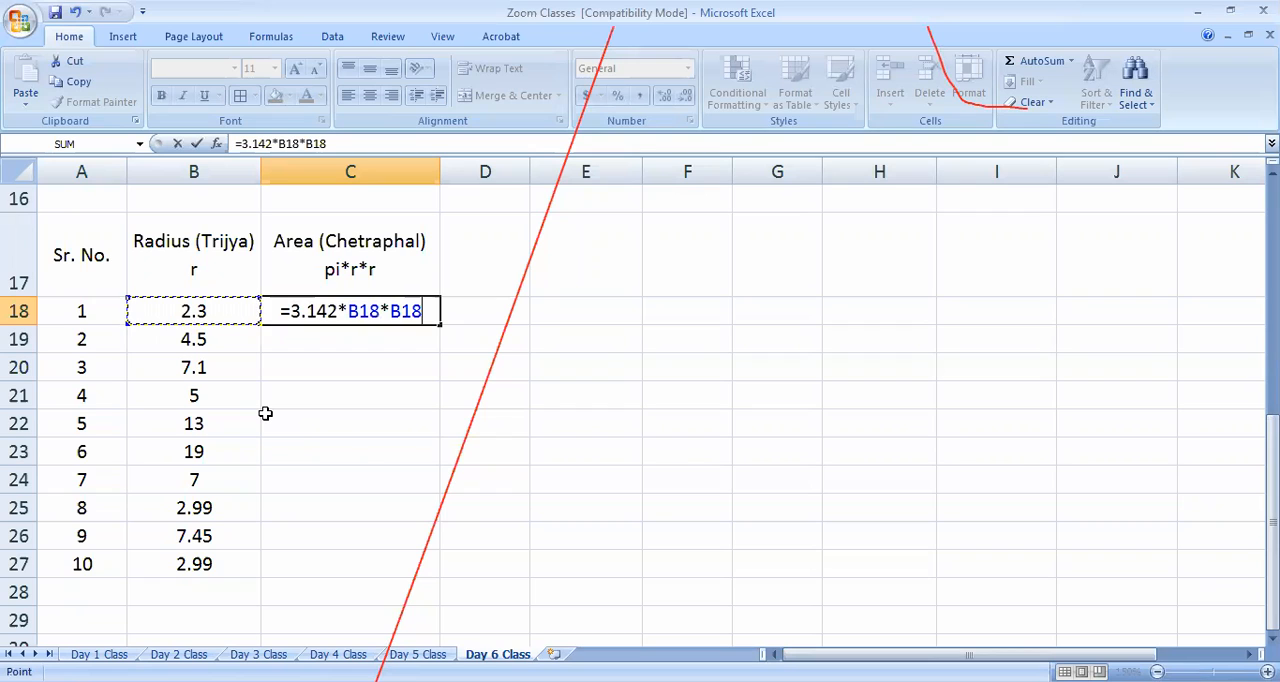
{"action": "key", "text": "Return"}
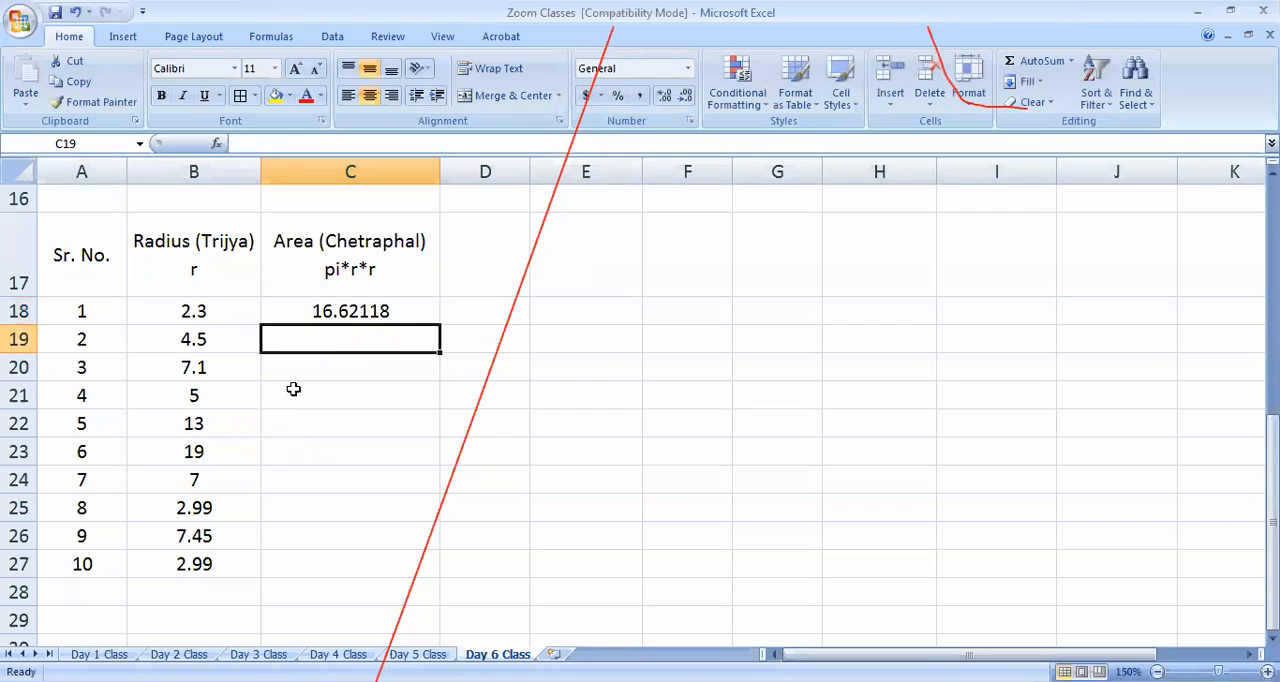
Fill the area formula from C18 down through C27 for all ten radius values
{"action": "left_click", "coordinate": [368, 310]}
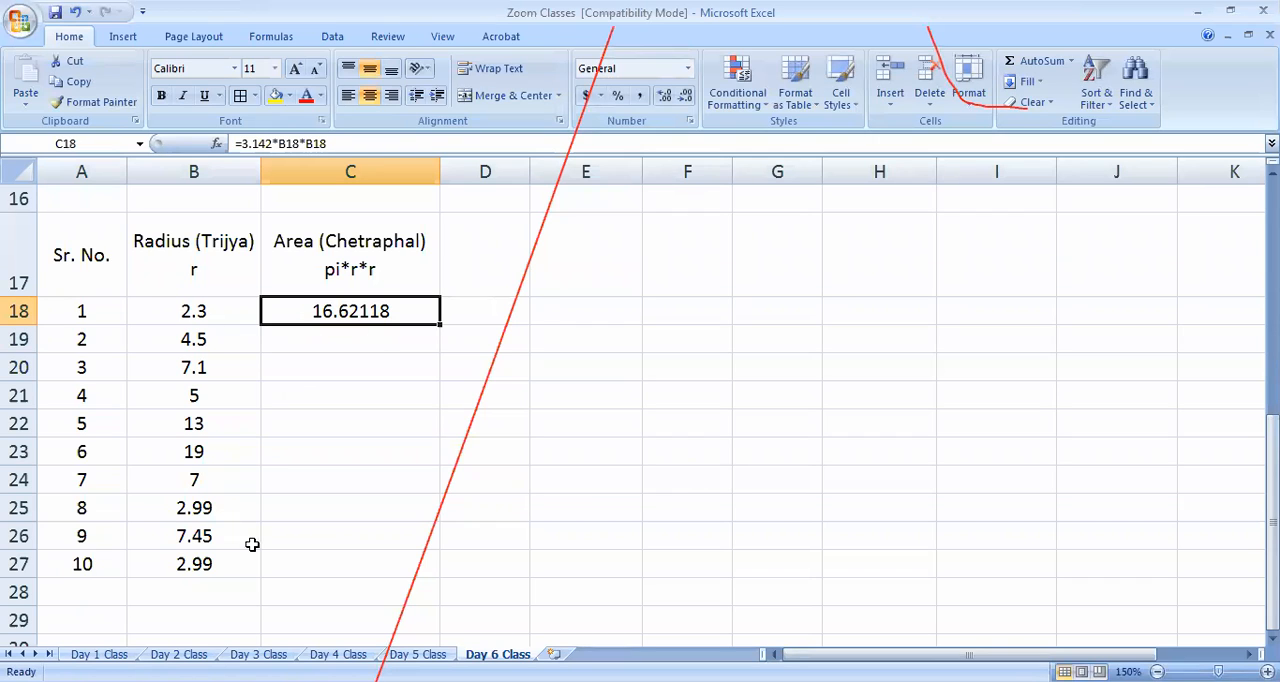
{"action": "double_click", "coordinate": [438, 323]}
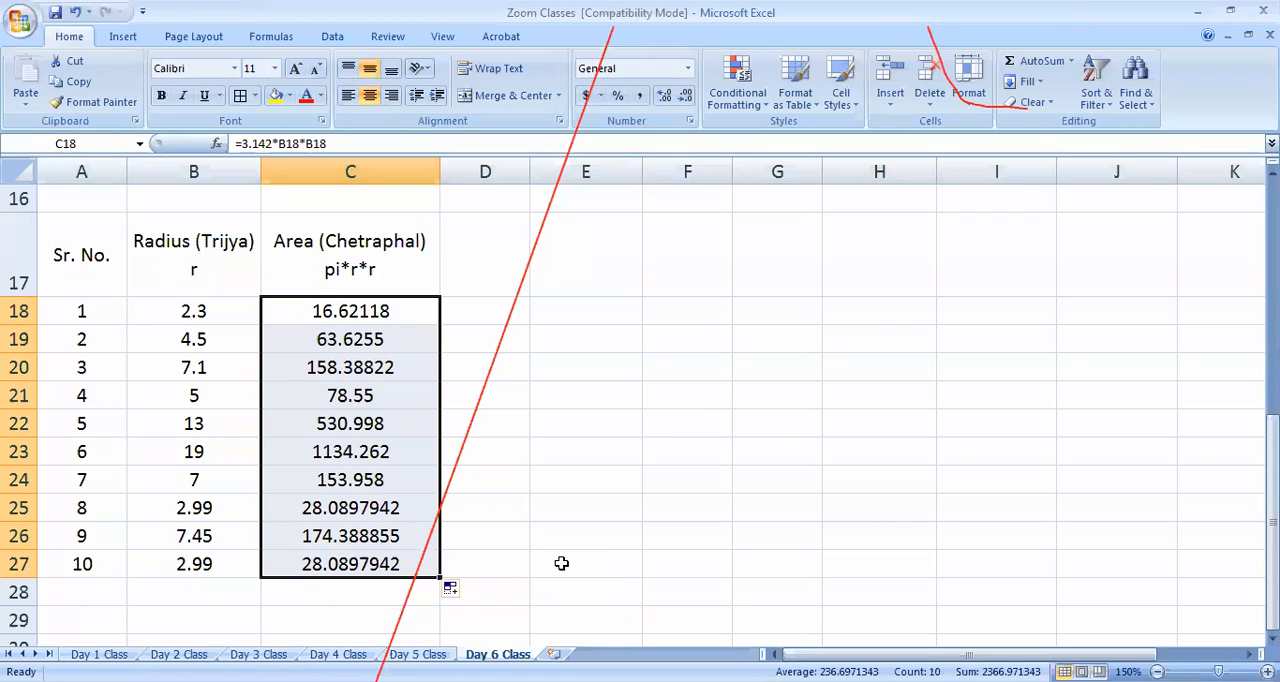
Copy the Area (Chetraphal) pi*r*r heading from C17 into D17 and widen column D
{"action": "left_click", "coordinate": [355, 270]}
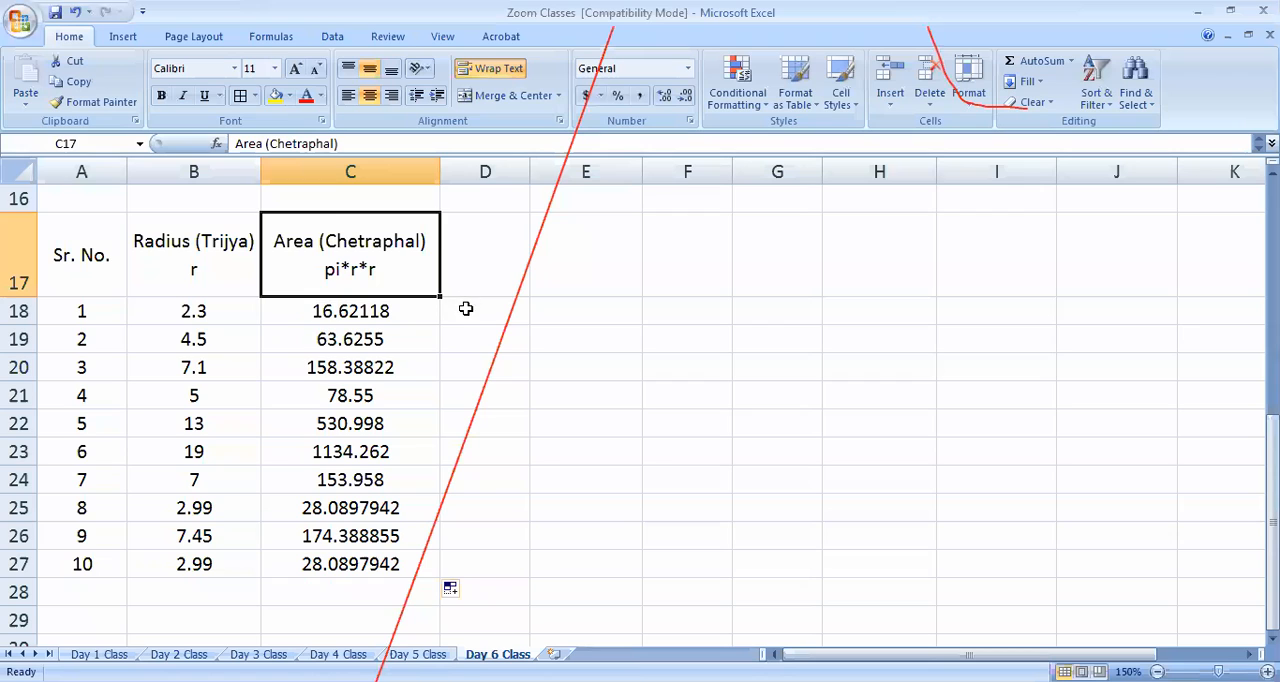
{"action": "key", "text": "ctrl+c"}
{"action": "left_click", "coordinate": [474, 271]}
{"action": "key", "text": "ctrl+v"}
{"action": "left_click_drag", "start_coordinate": [531, 172], "coordinate": [577, 290]}
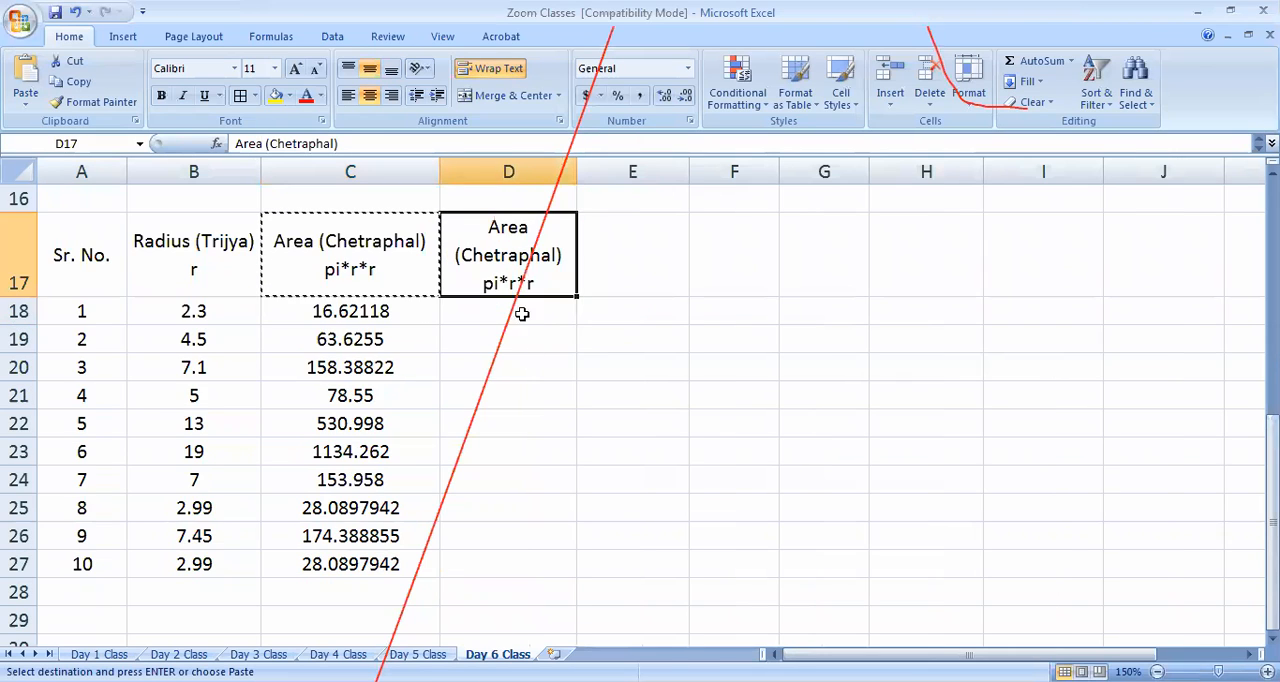
Enter the area formula =22/7*B18*B18 in D18, using 22/7 as the value of pi
{"action": "left_click", "coordinate": [521, 314]}
{"action": "type", "text": "="}
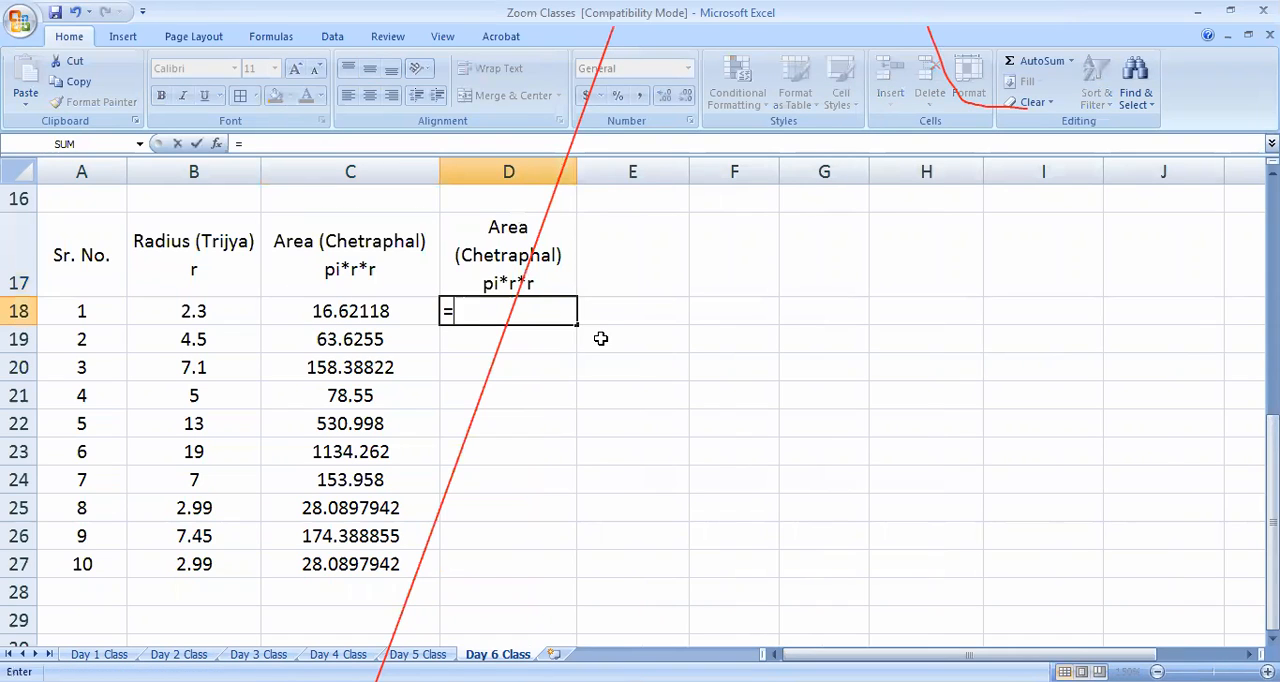
{"action": "type", "text": "22*"}
{"action": "left_click", "coordinate": [193, 312]}
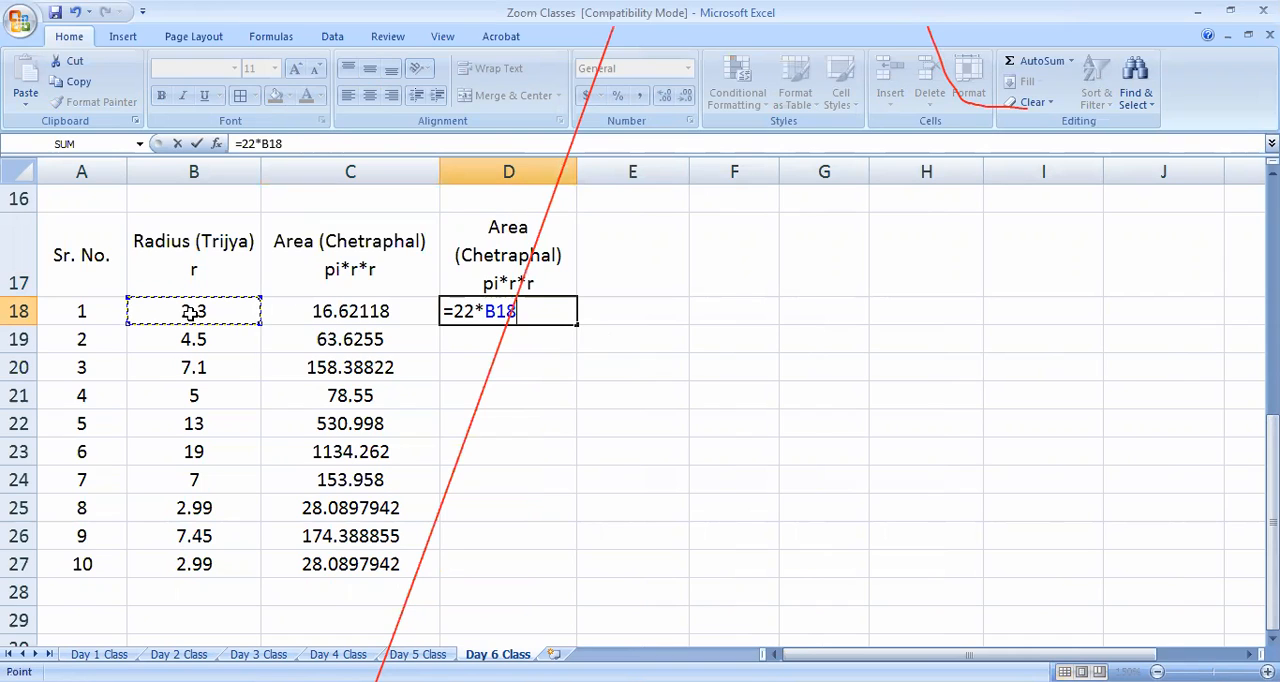
{"action": "type", "text": "*"}
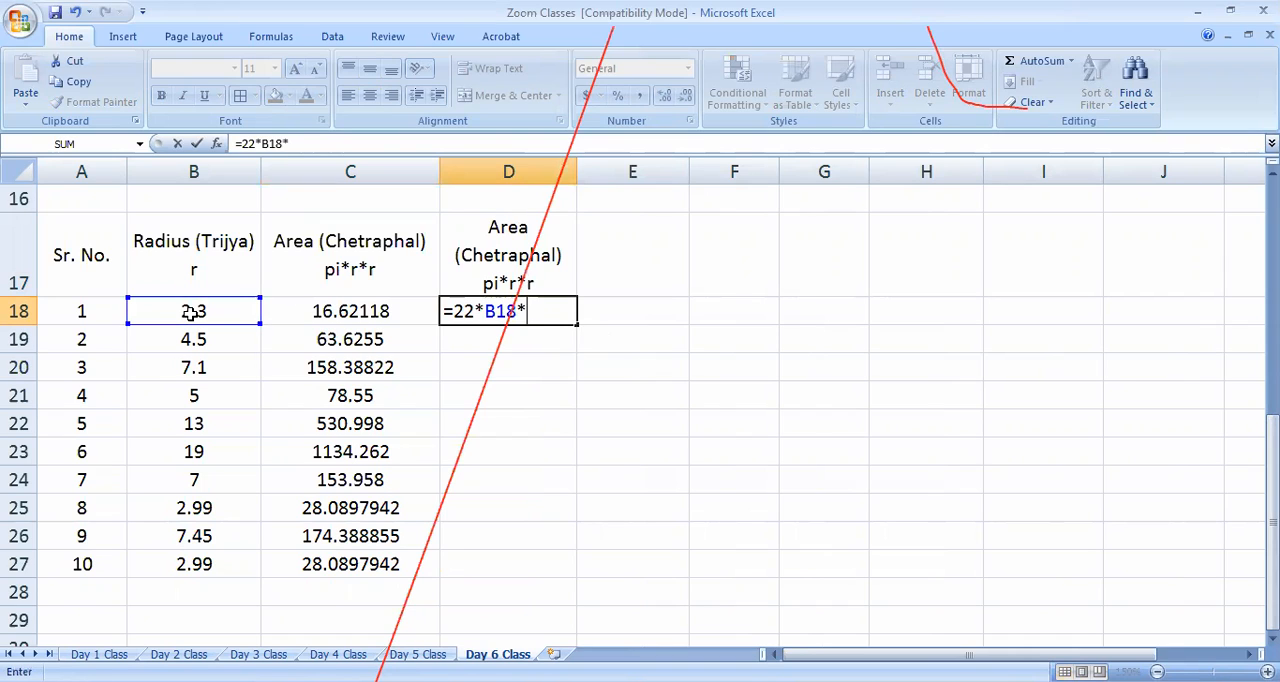
{"action": "left_click", "coordinate": [240, 318]}
{"action": "type", "text": "/"}
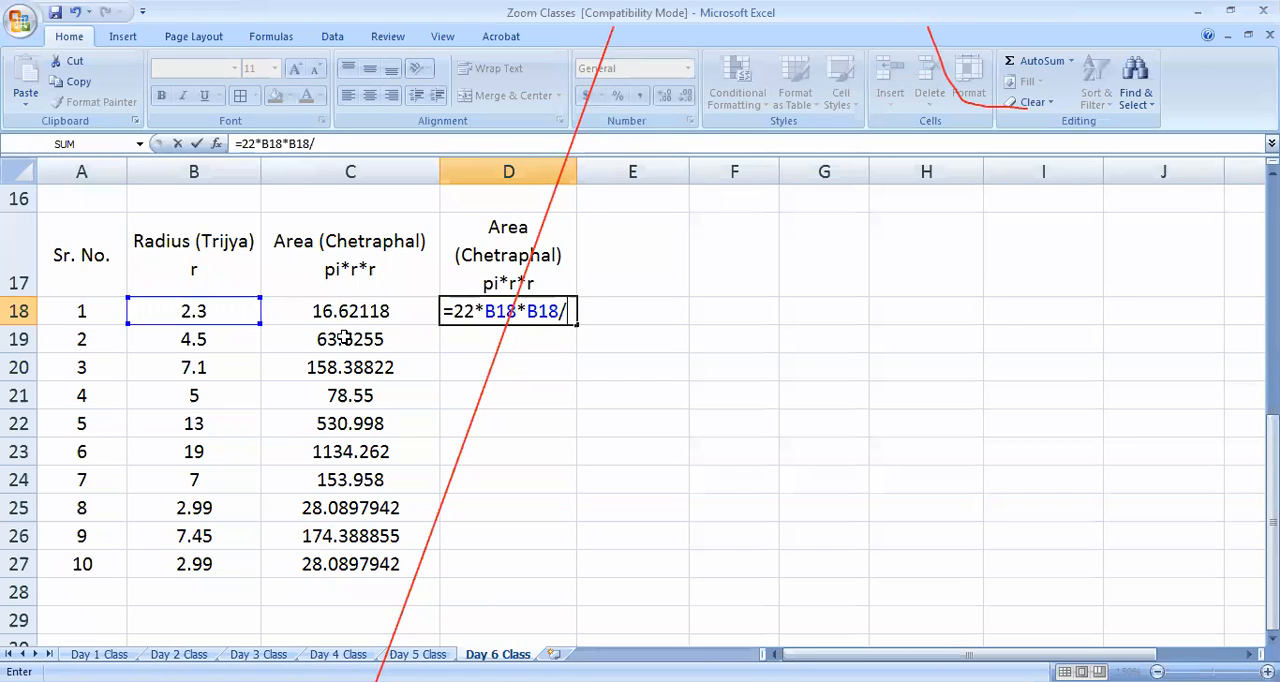
{"action": "type", "text": "7"}
{"action": "key", "text": "BackSpace"}
{"action": "key", "text": "BackSpace"}
{"action": "left_click", "coordinate": [480, 311]}
{"action": "type", "text": "/7"}
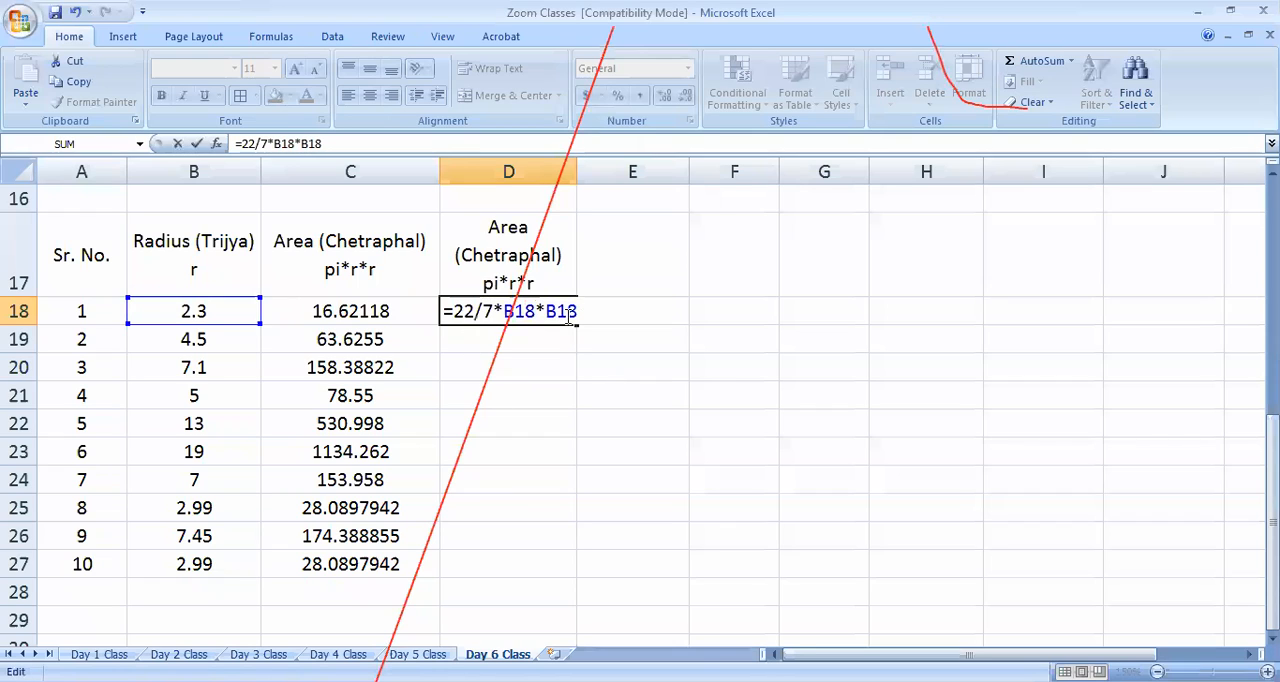
{"action": "key", "text": "Return"}
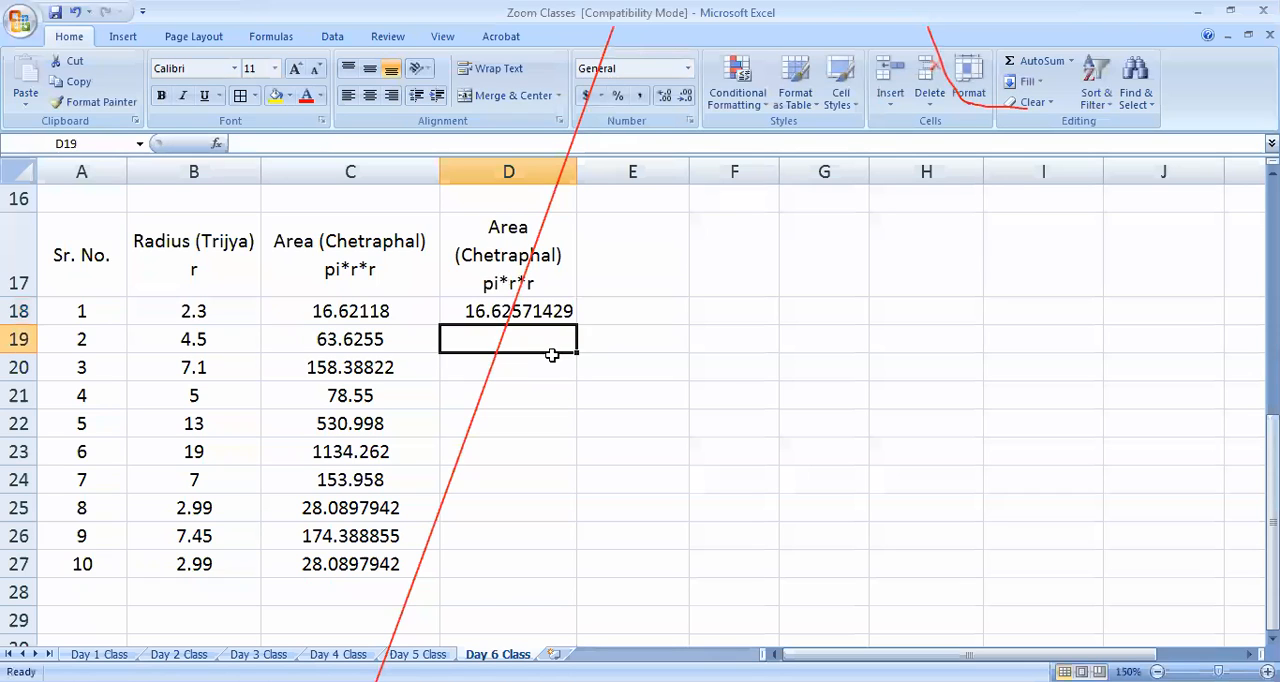
Fill the 22/7 area formula from D18 down through D27
{"action": "key", "text": "Up"}
{"action": "left_click_drag", "start_coordinate": [578, 323], "coordinate": [595, 564]}
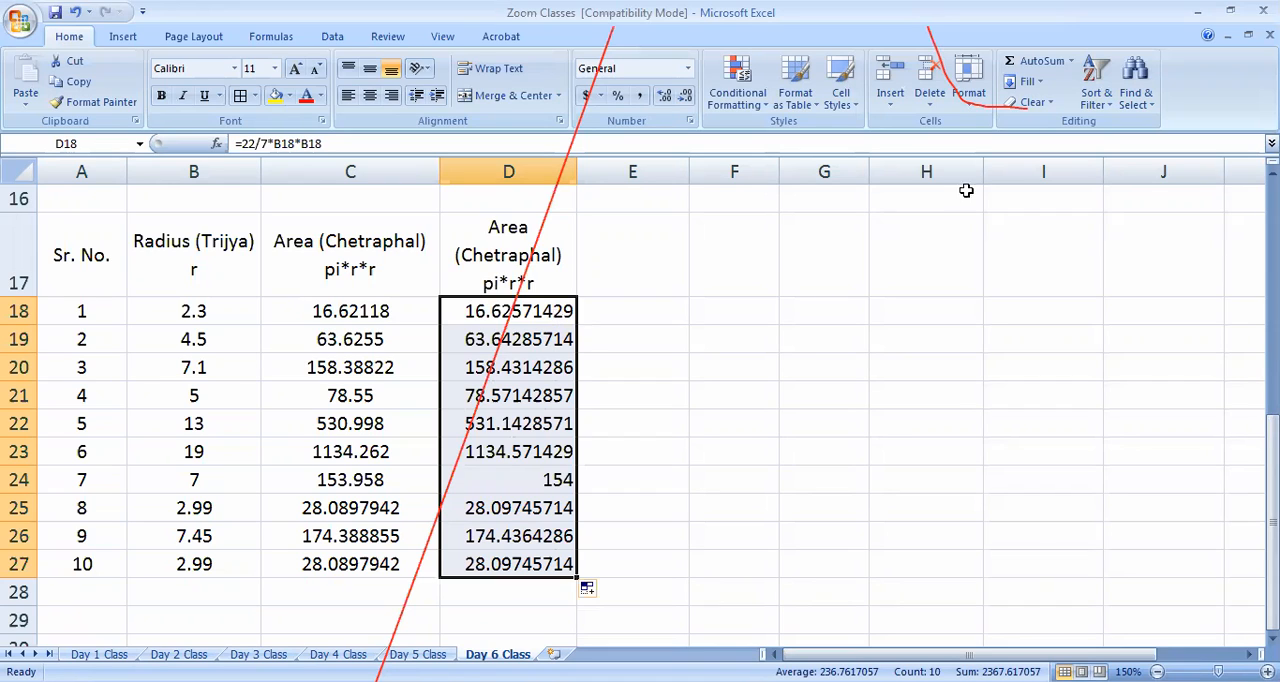
{"action": "left_click", "coordinate": [778, 266]}
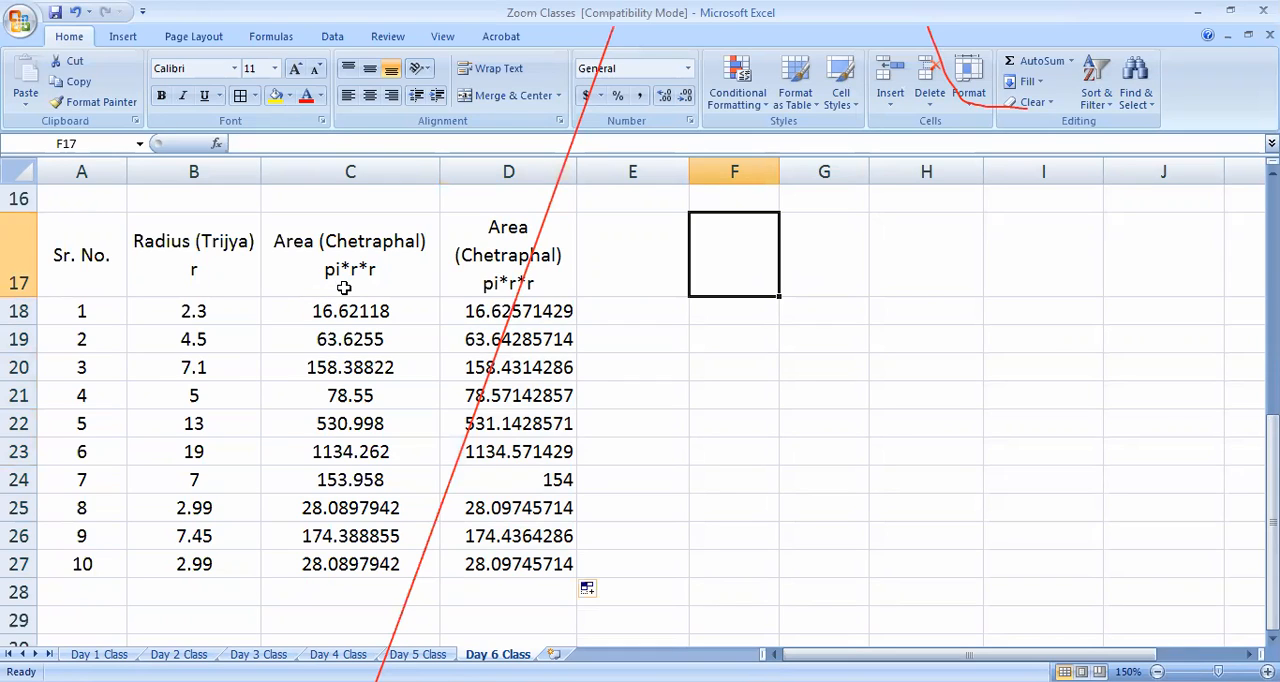
Try the formula =AREAS(B18) in E18 and undo the entry
{"action": "left_click", "coordinate": [631, 311]}
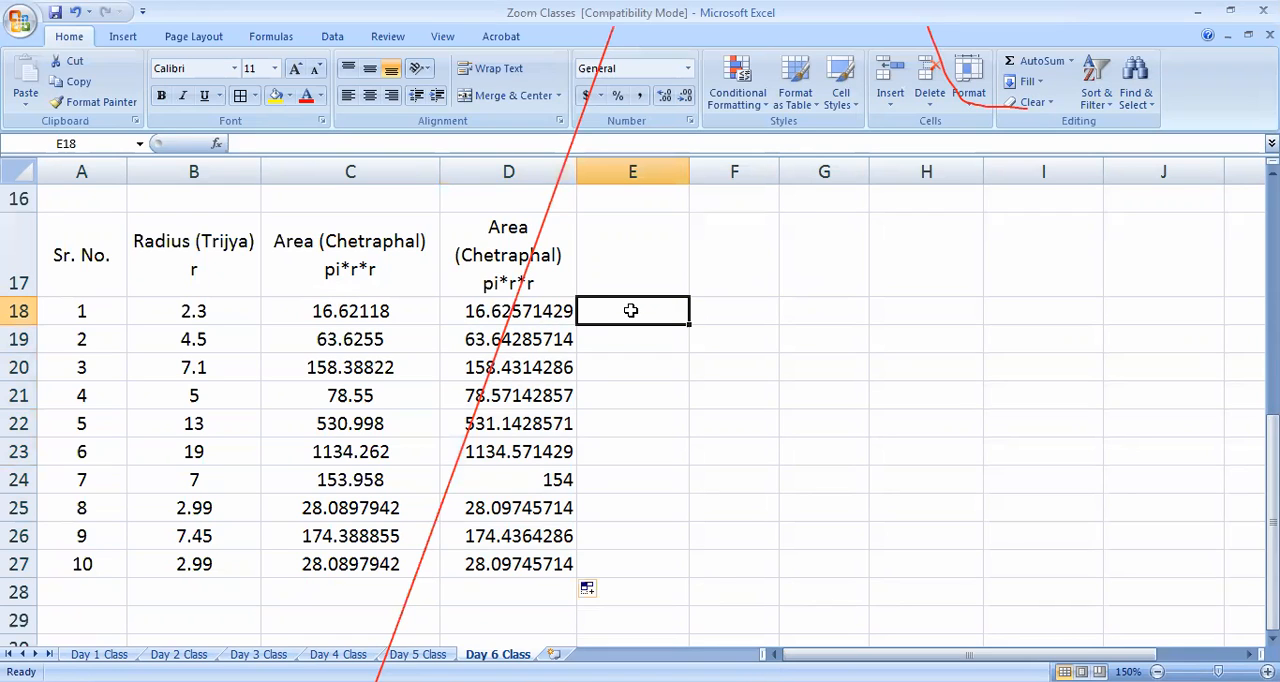
{"action": "type", "text": "="}
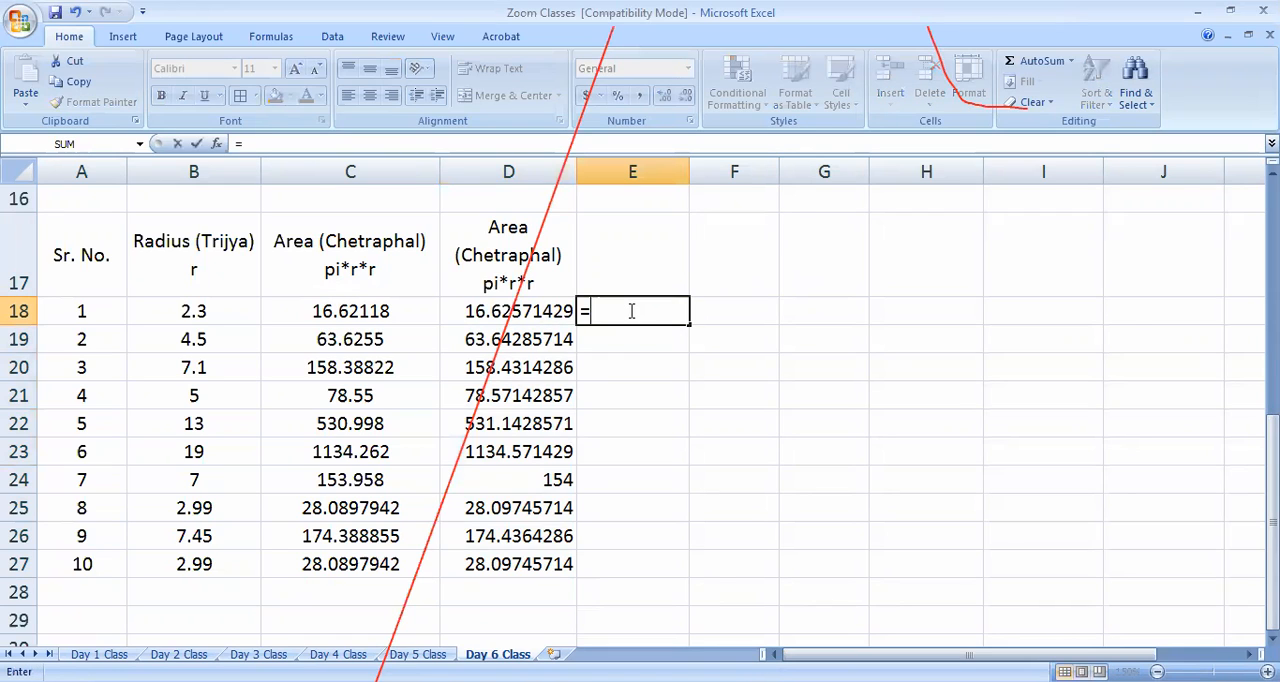
{"action": "type", "text": "area"}
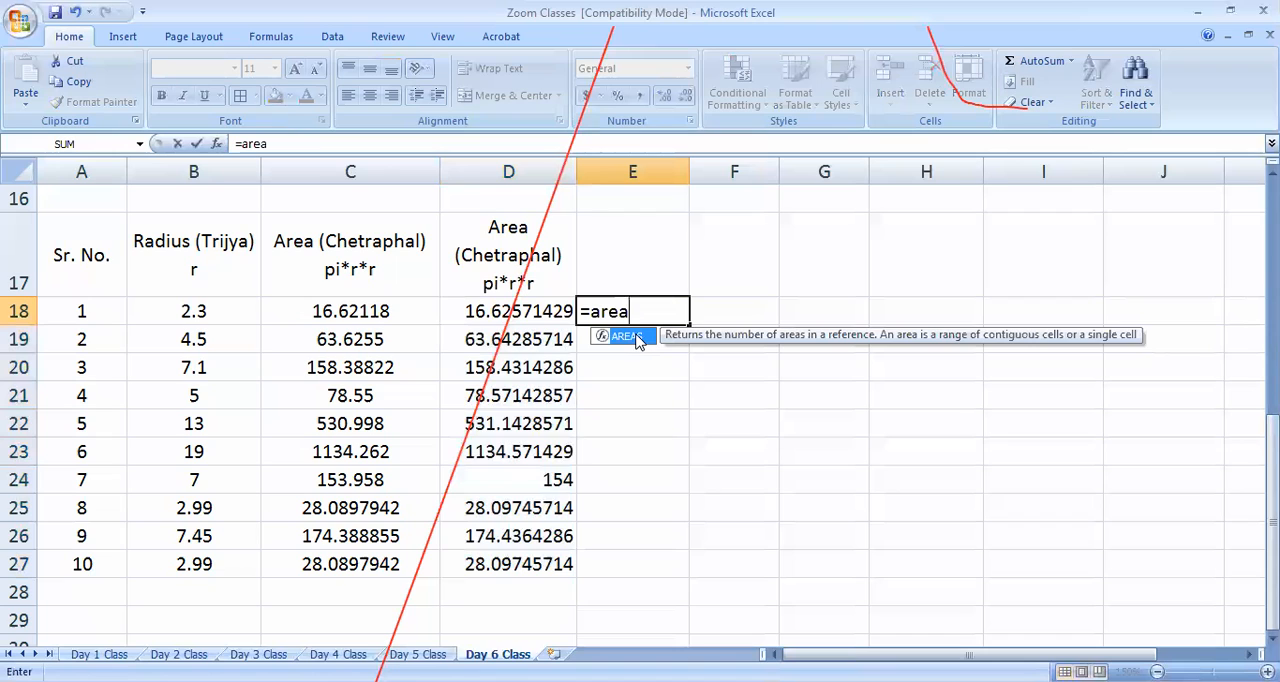
{"action": "key", "text": "Tab"}
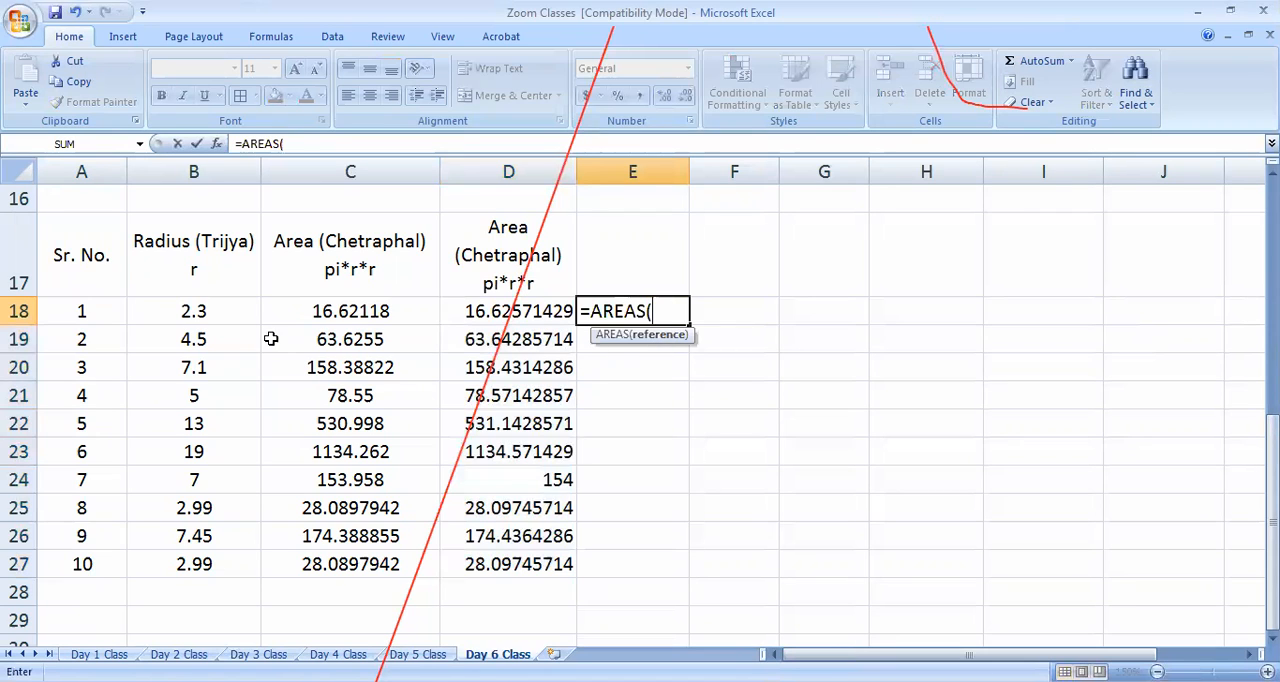
{"action": "left_click", "coordinate": [205, 313]}
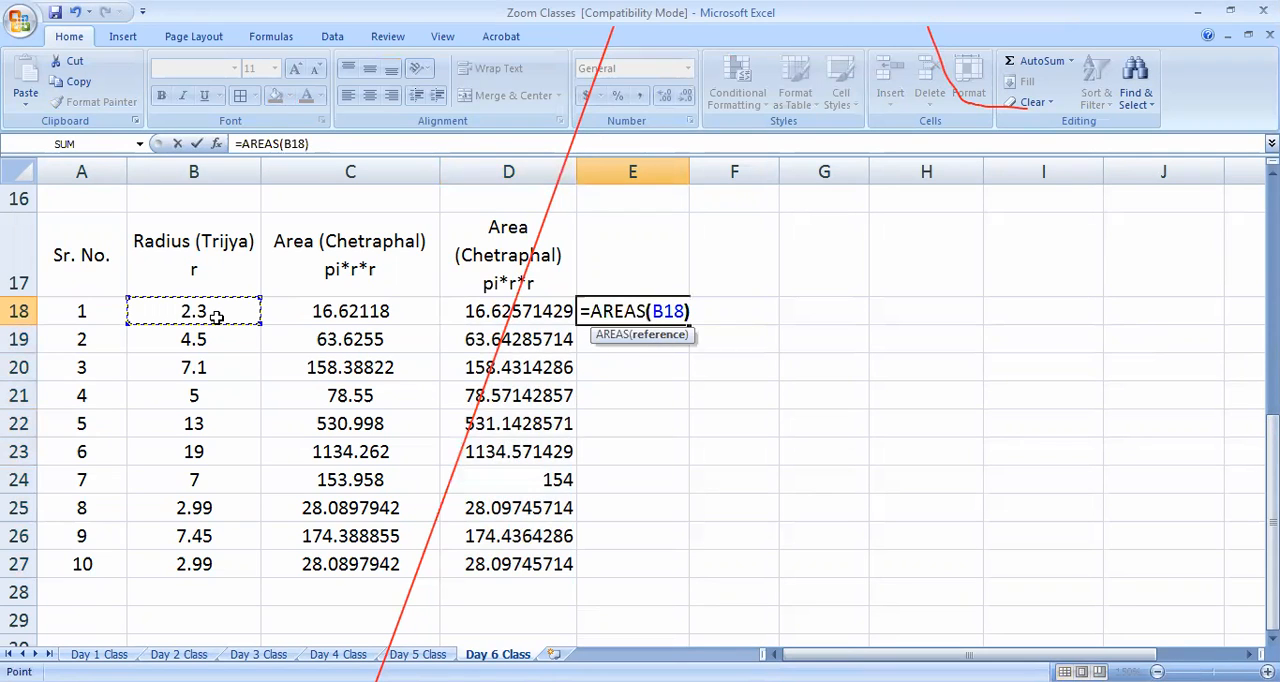
{"action": "key", "text": "Return"}
{"action": "key", "text": "ctrl+z"}
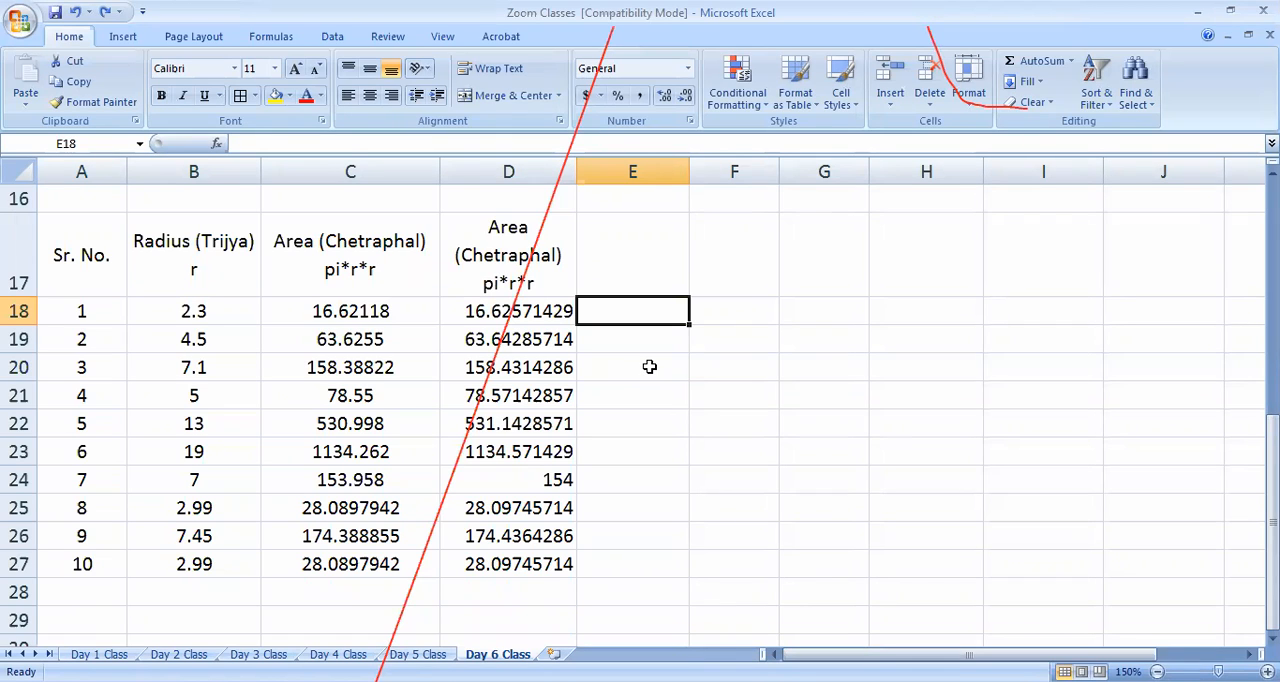
Widen column E slightly and enter Rectangle (Aayat) in F17 as a wrapped, centred heading
{"action": "left_click_drag", "start_coordinate": [690, 168], "coordinate": [722, 171]}
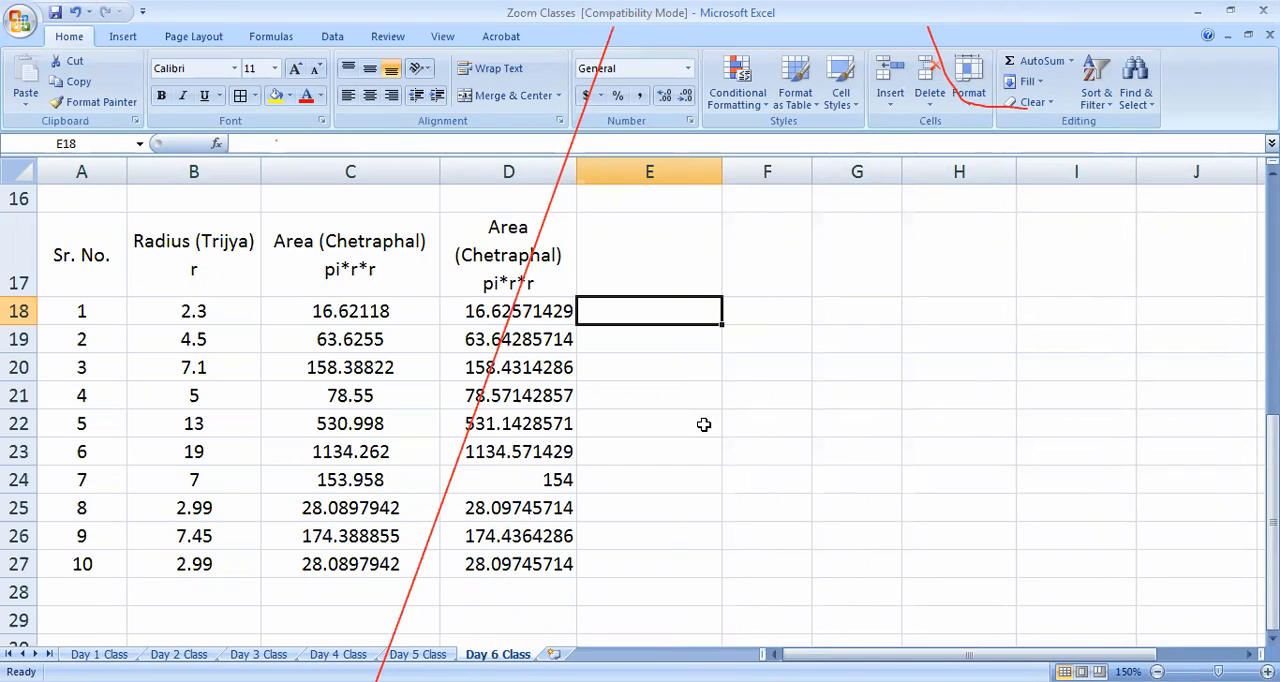
{"action": "left_click", "coordinate": [772, 240]}
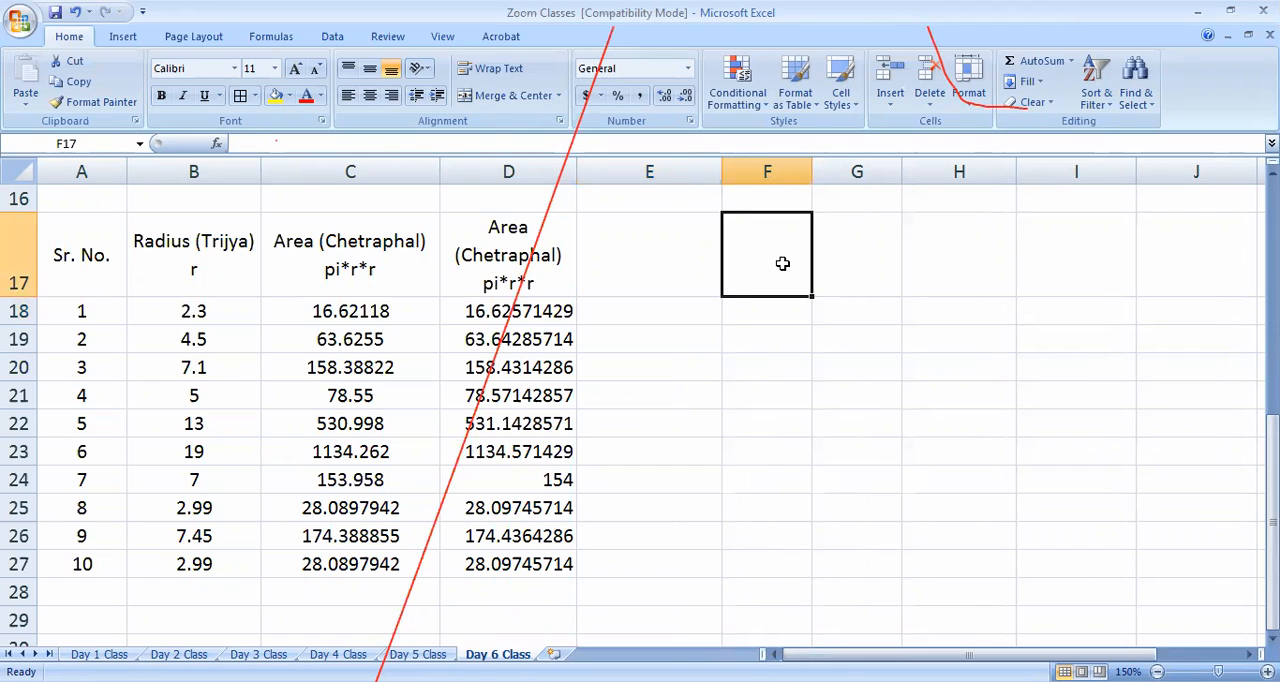
{"action": "type", "text": "Rea"}
{"action": "key", "text": "BackSpace"}
{"action": "type", "text": "c"}
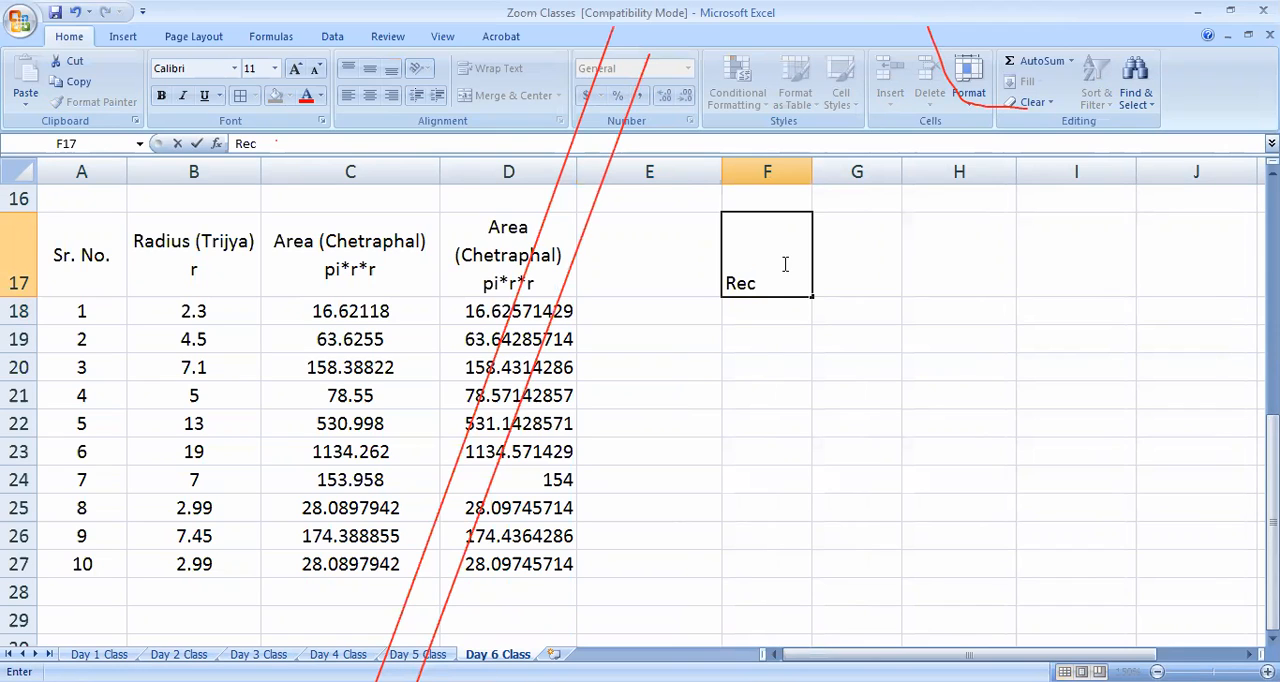
{"action": "type", "text": "tangle (Aayat)"}
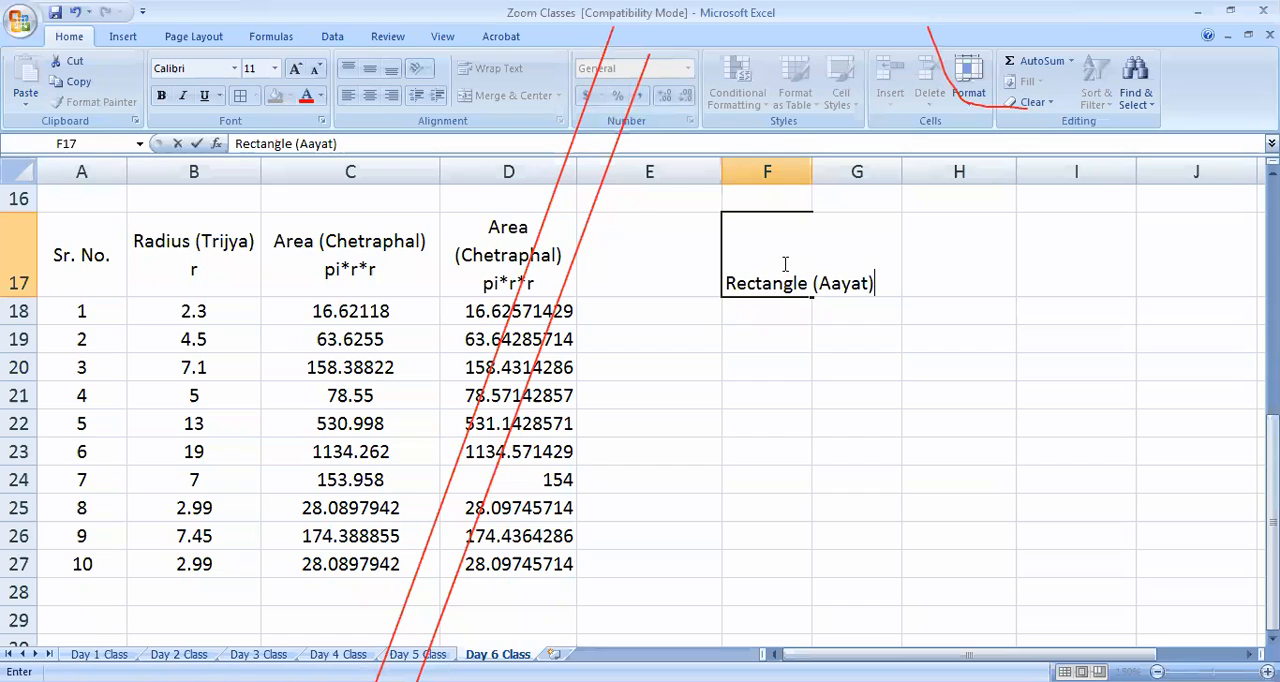
{"action": "left_click", "coordinate": [718, 446]}
{"action": "left_click", "coordinate": [776, 314]}
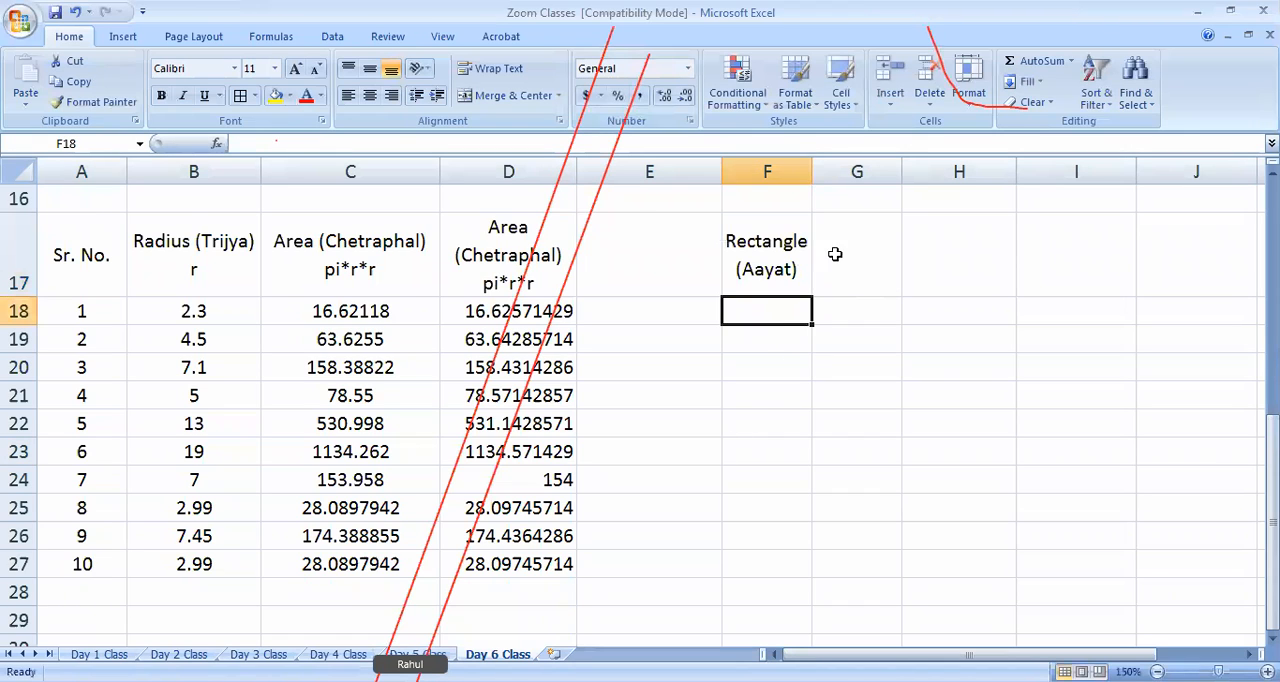
Enter the label Length in F18 under the Rectangle (Aayat) heading
{"action": "left_click", "coordinate": [835, 254]}
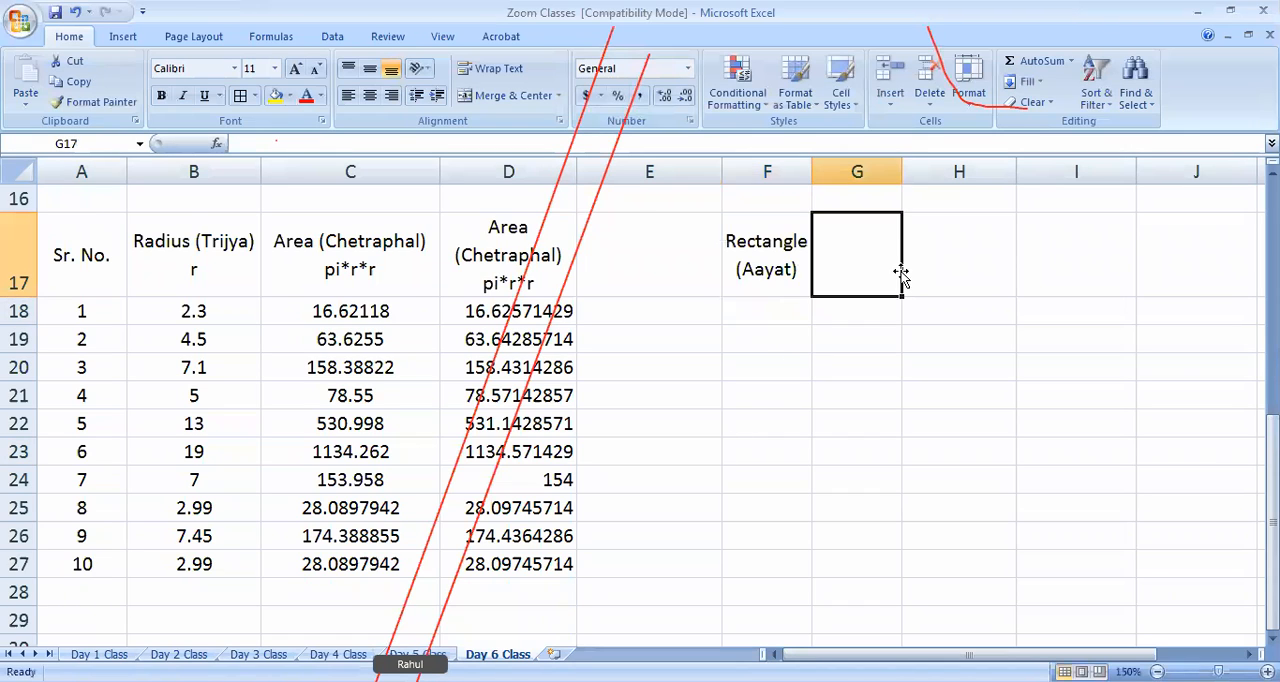
{"action": "left_click", "coordinate": [774, 313]}
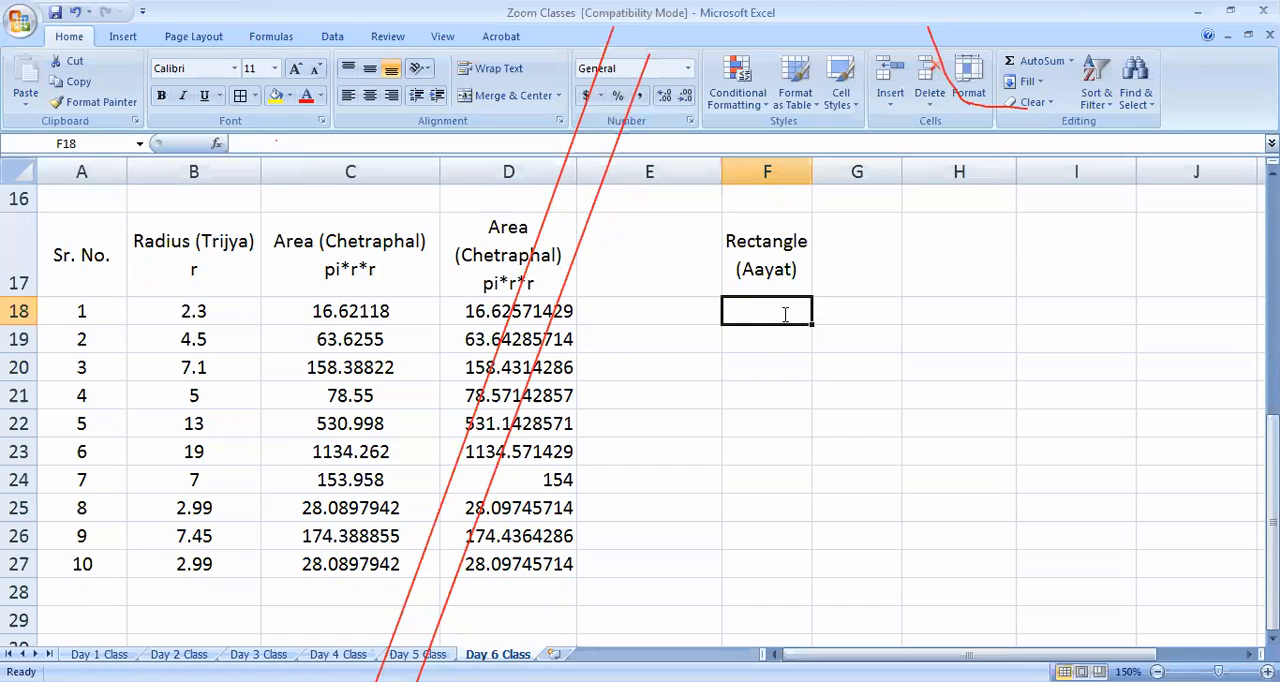
{"action": "type", "text": "Lengt"}
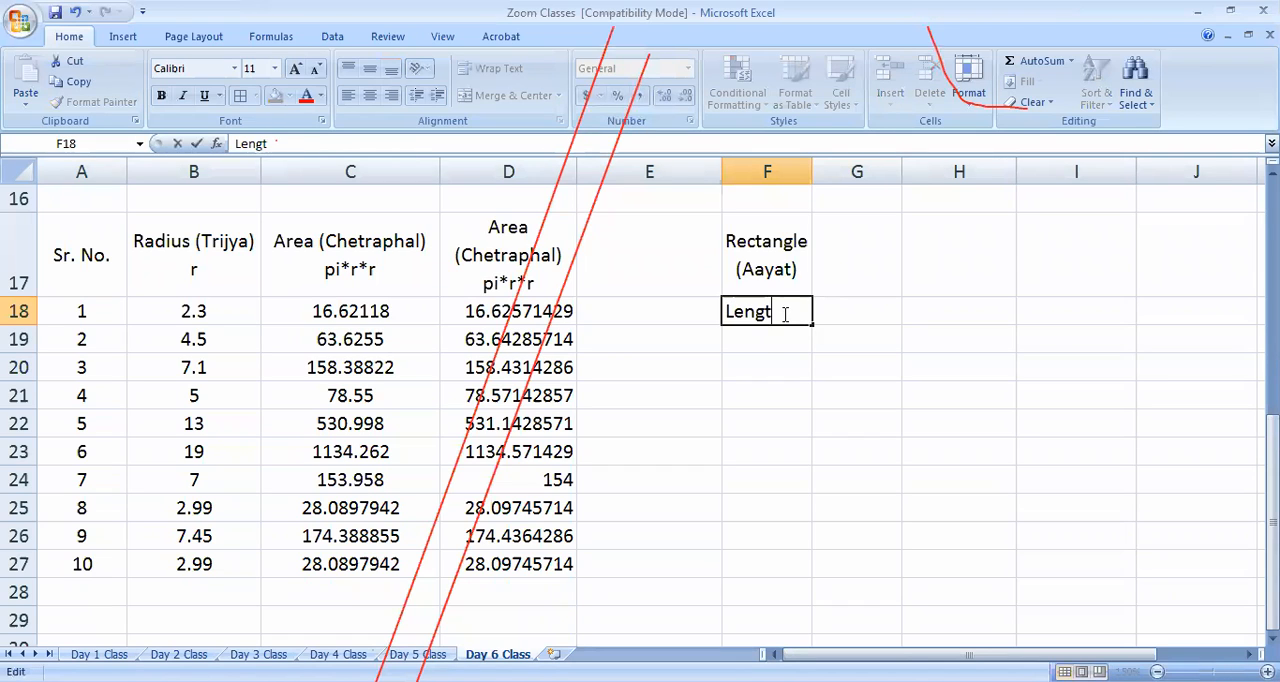
{"action": "key", "text": "Tab"}
{"action": "left_click", "coordinate": [780, 306]}
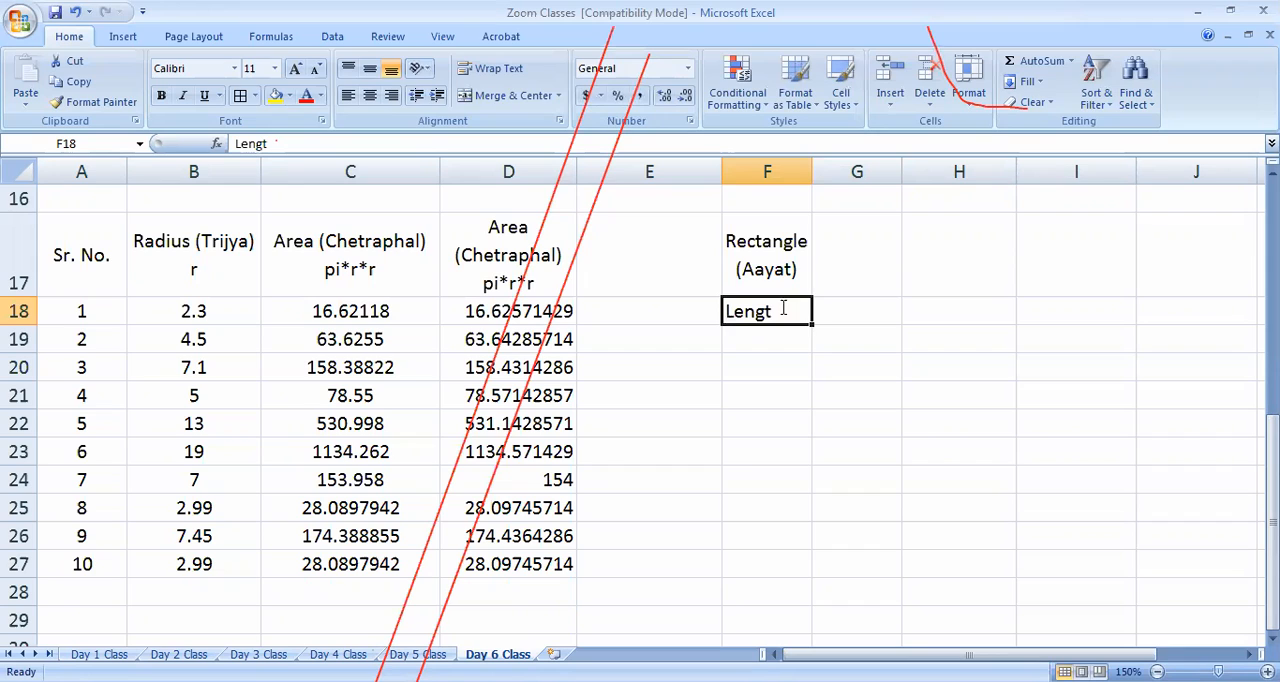
{"action": "double_click", "coordinate": [795, 317]}
{"action": "type", "text": "h"}
{"action": "key", "text": "Tab"}
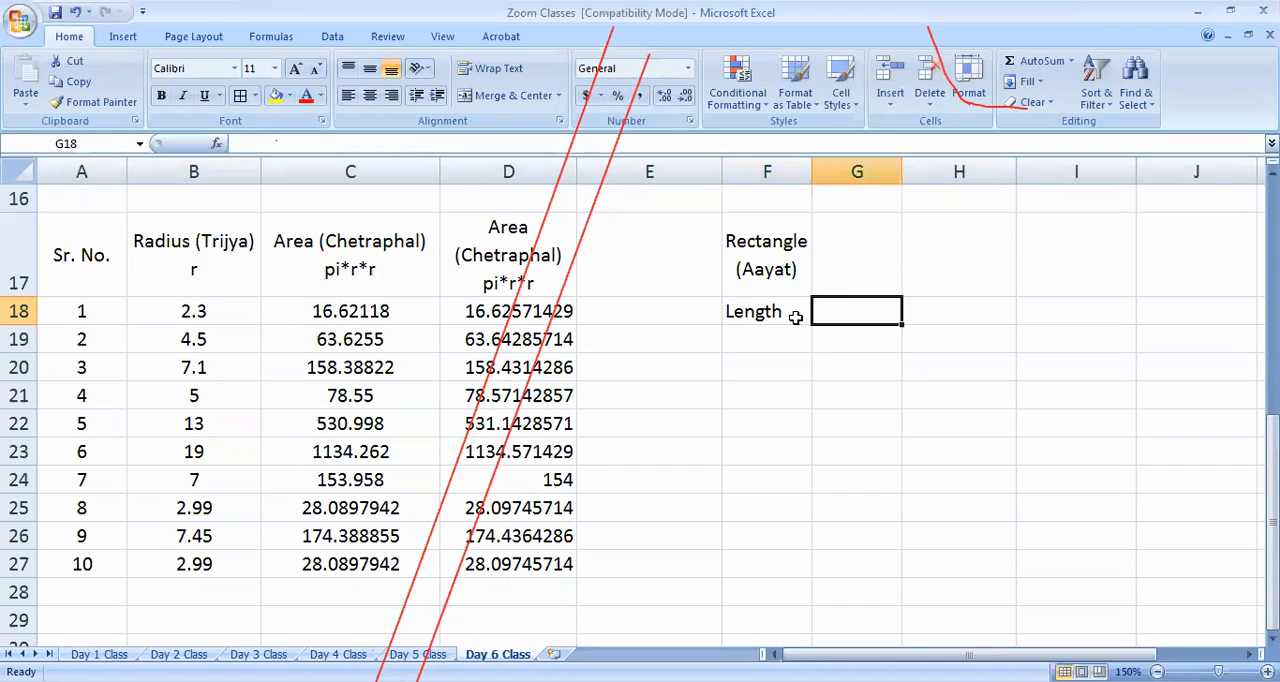
Enter the label Breadth in G18 beside the Length label
{"action": "type", "text": "Btrer"}
{"action": "key", "text": "BackSpace"}
{"action": "key", "text": "BackSpace"}
{"action": "key", "text": "BackSpace"}
{"action": "type", "text": "readth"}
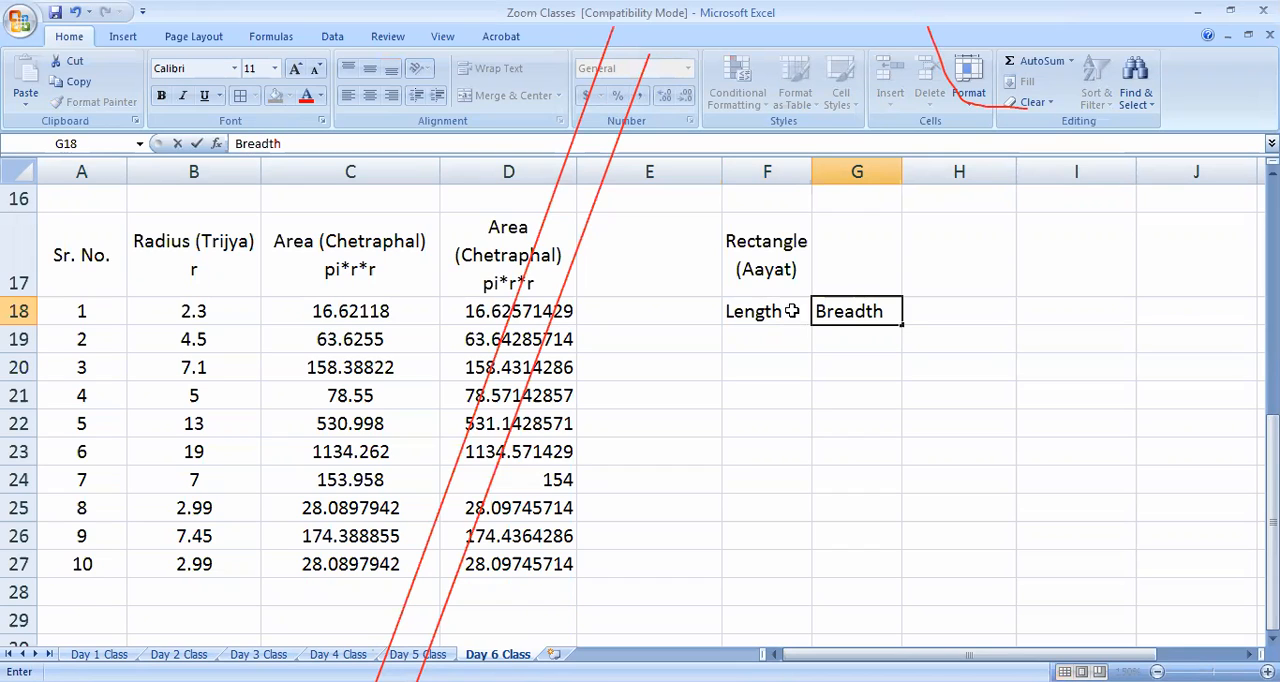
Extend the F18 label to Length (Lambai) and wrap its text within the cell
{"action": "left_click", "coordinate": [792, 311]}
{"action": "double_click", "coordinate": [792, 311]}
{"action": "type", "text": "("}
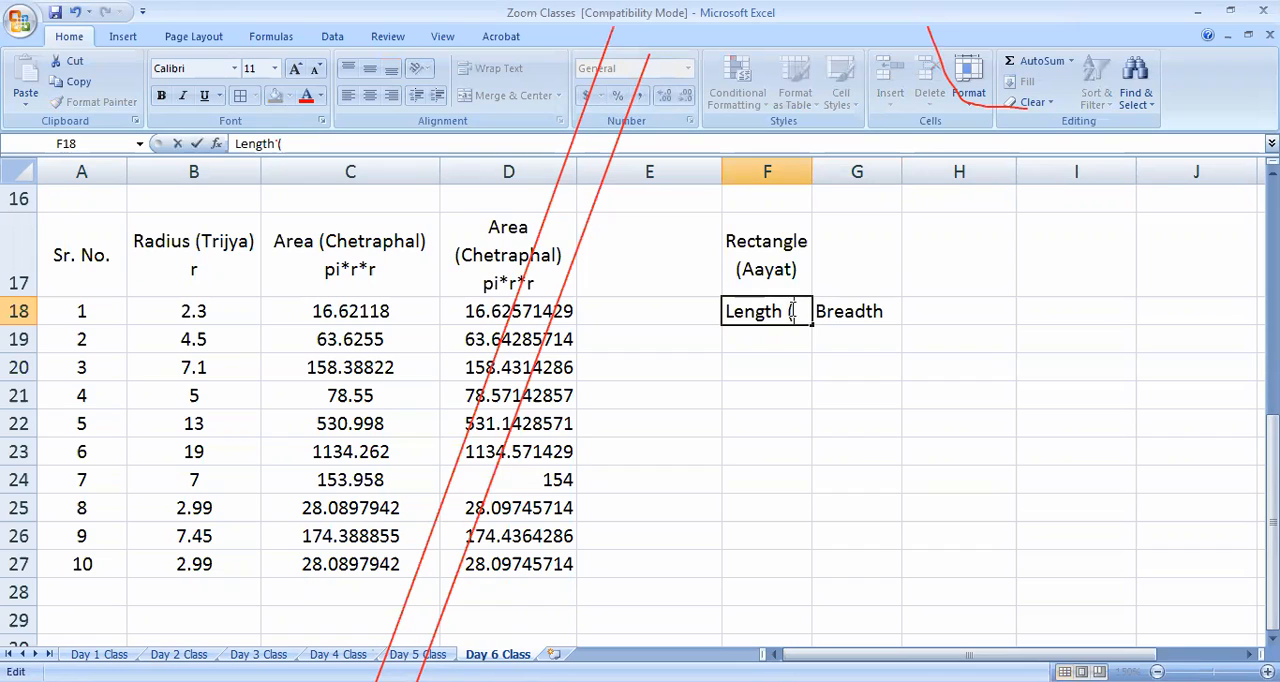
{"action": "type", "text": "Lambai)"}
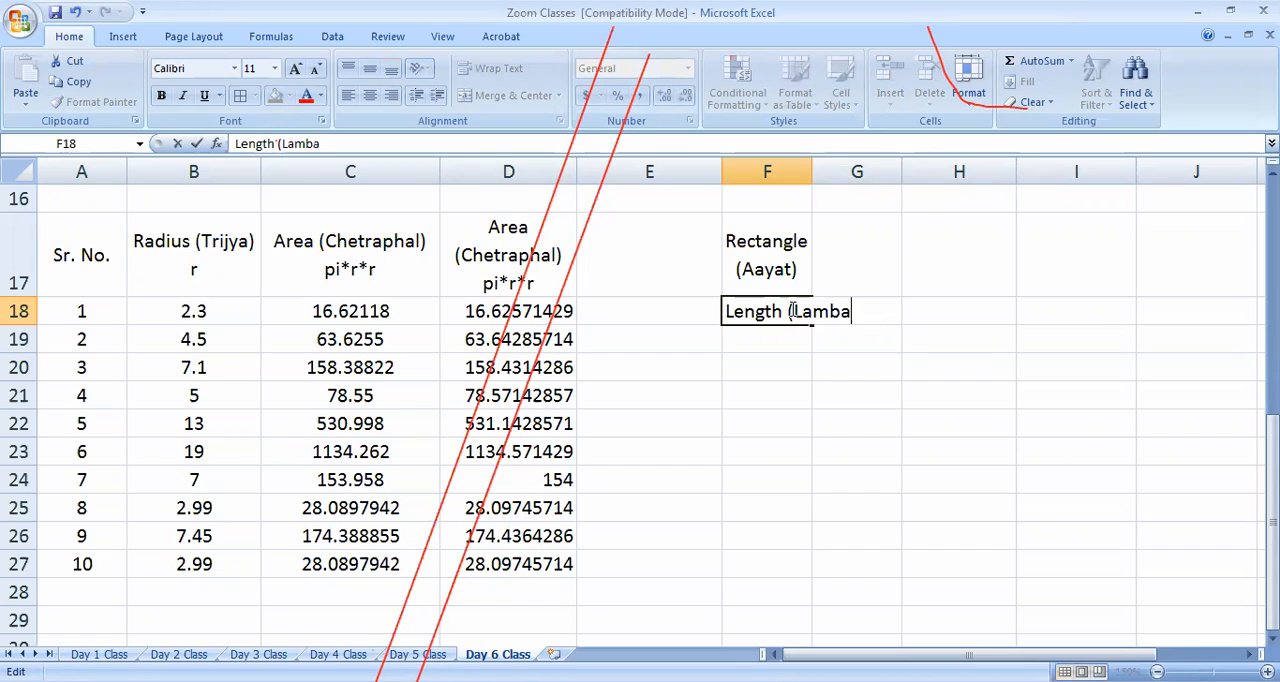
{"action": "left_click", "coordinate": [766, 507]}
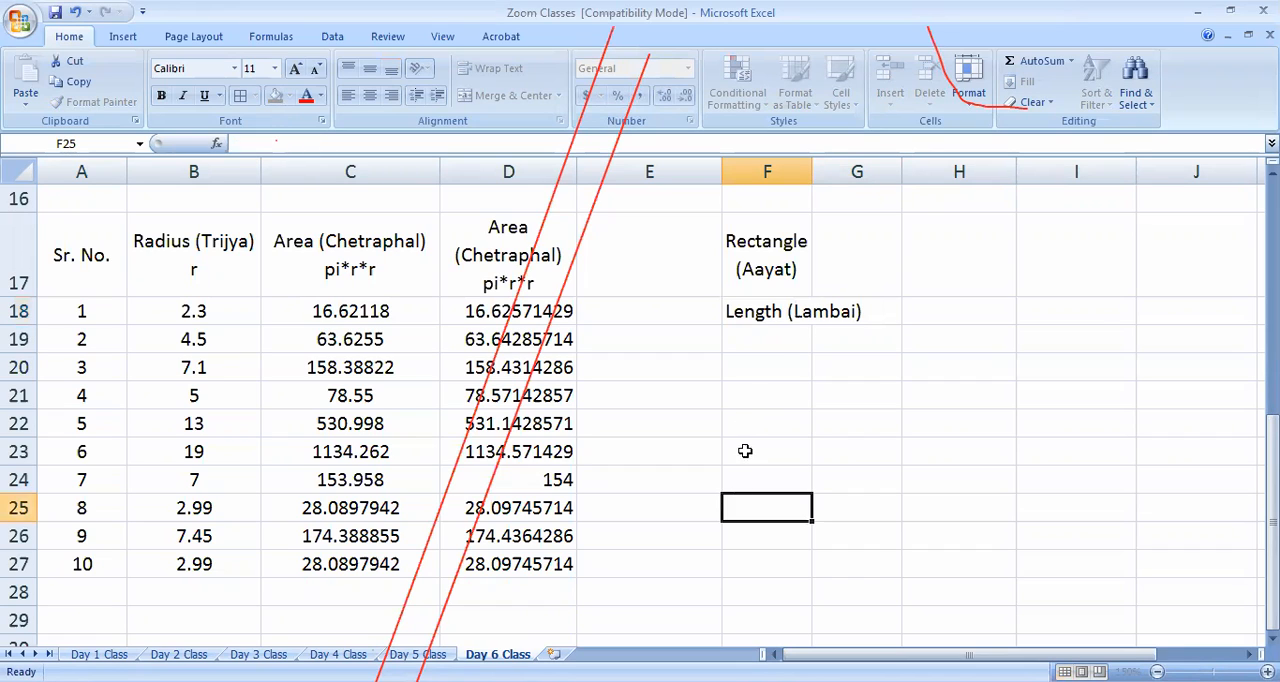
{"action": "left_click", "coordinate": [755, 314]}
Extend the G18 label to Breadth (Choudai) and wrap its text within the cell
{"action": "left_click", "coordinate": [891, 342]}
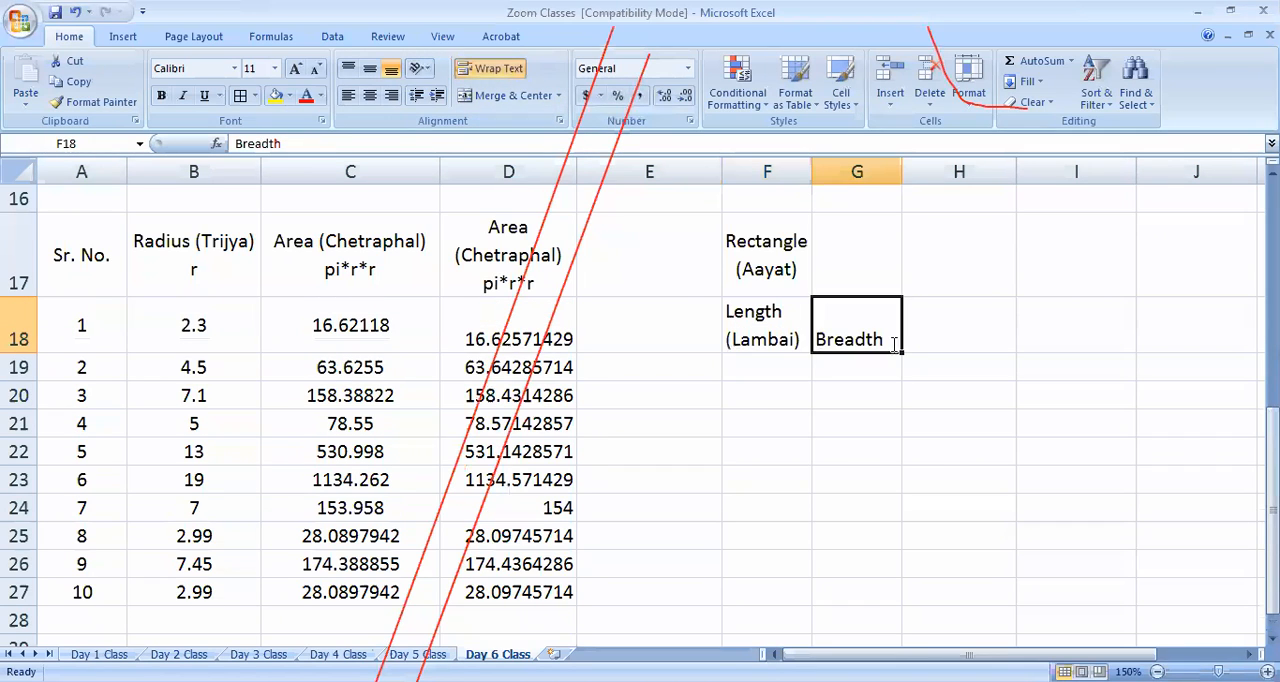
{"action": "double_click", "coordinate": [893, 342]}
{"action": "type", "text": "(C"}
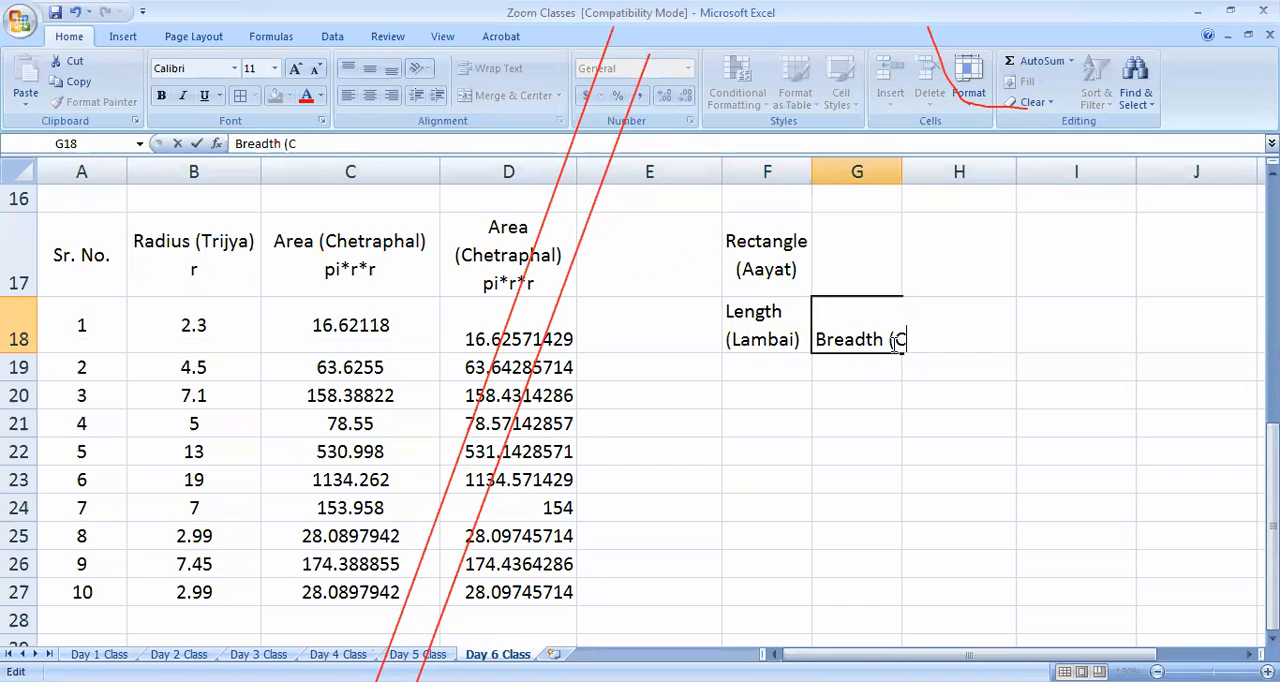
{"action": "type", "text": "houdai)"}
{"action": "left_click", "coordinate": [829, 491]}
{"action": "left_click", "coordinate": [842, 328]}
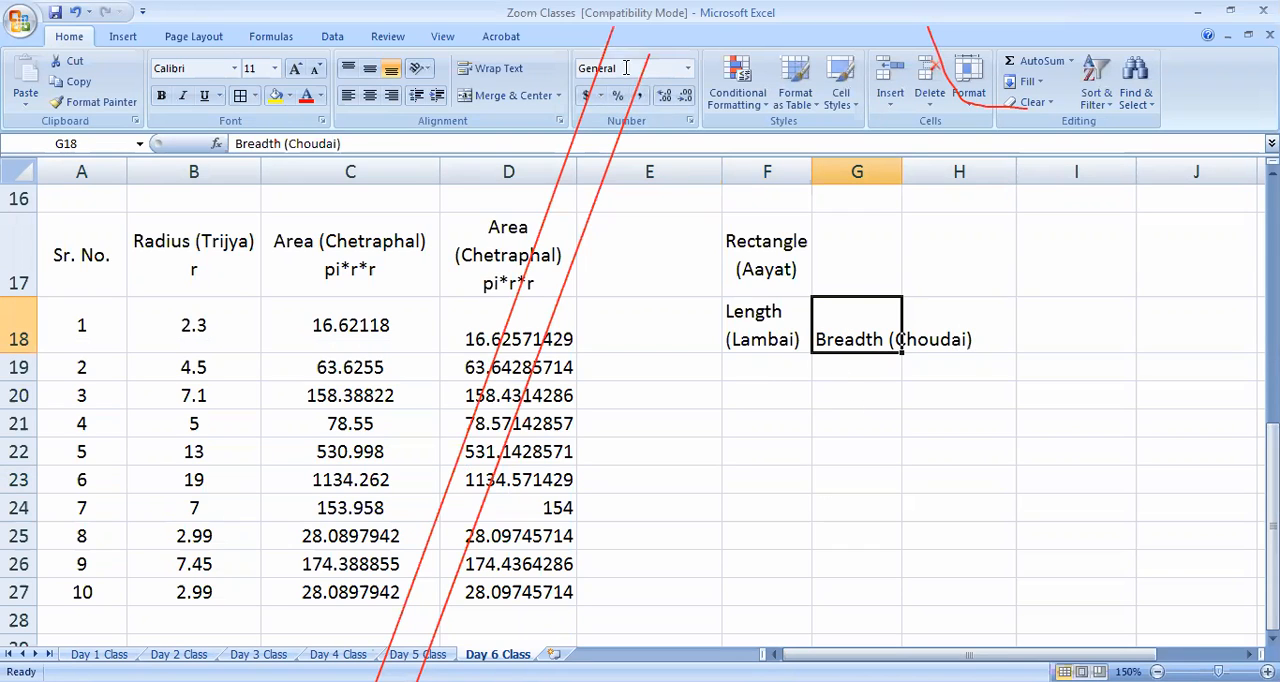
{"action": "left_click", "coordinate": [491, 68]}
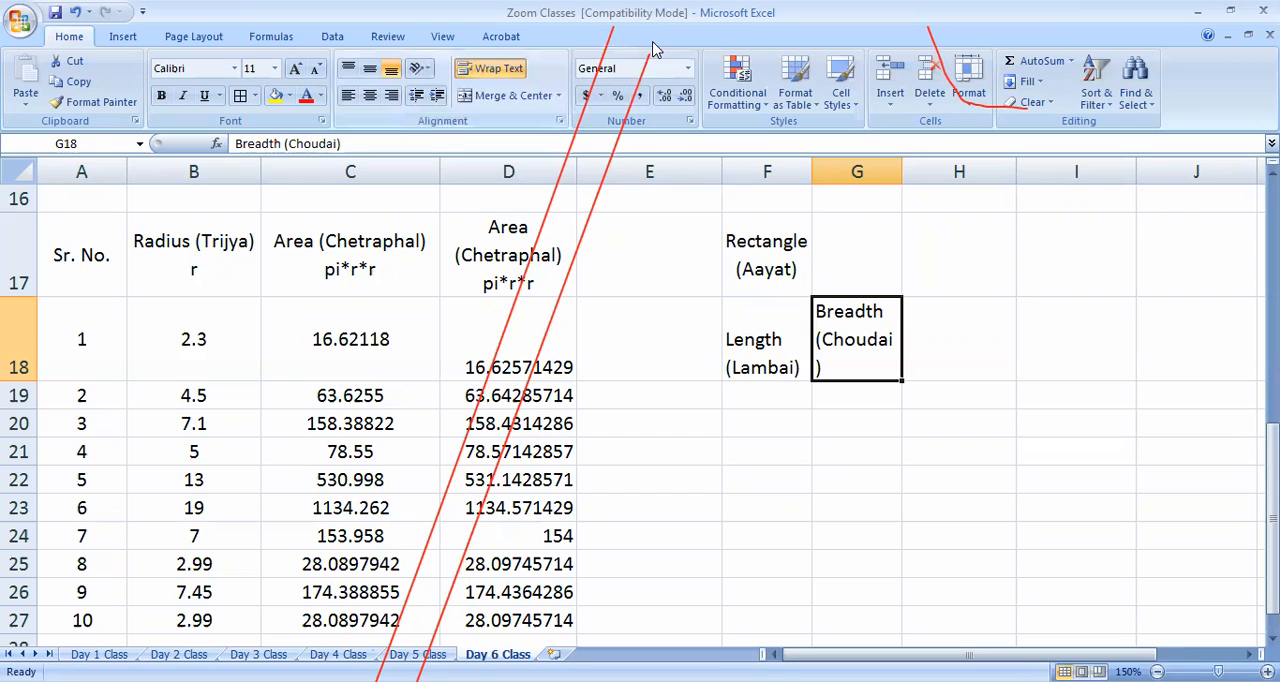
{"action": "left_click", "coordinate": [652, 49]}
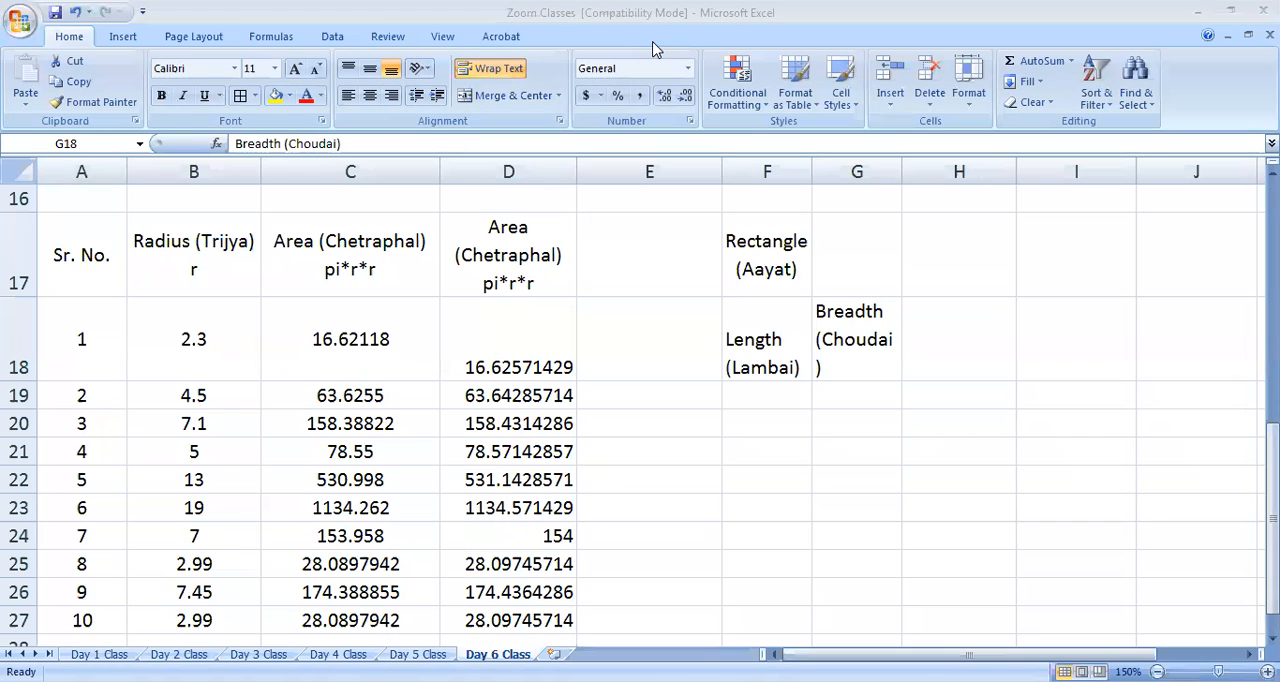
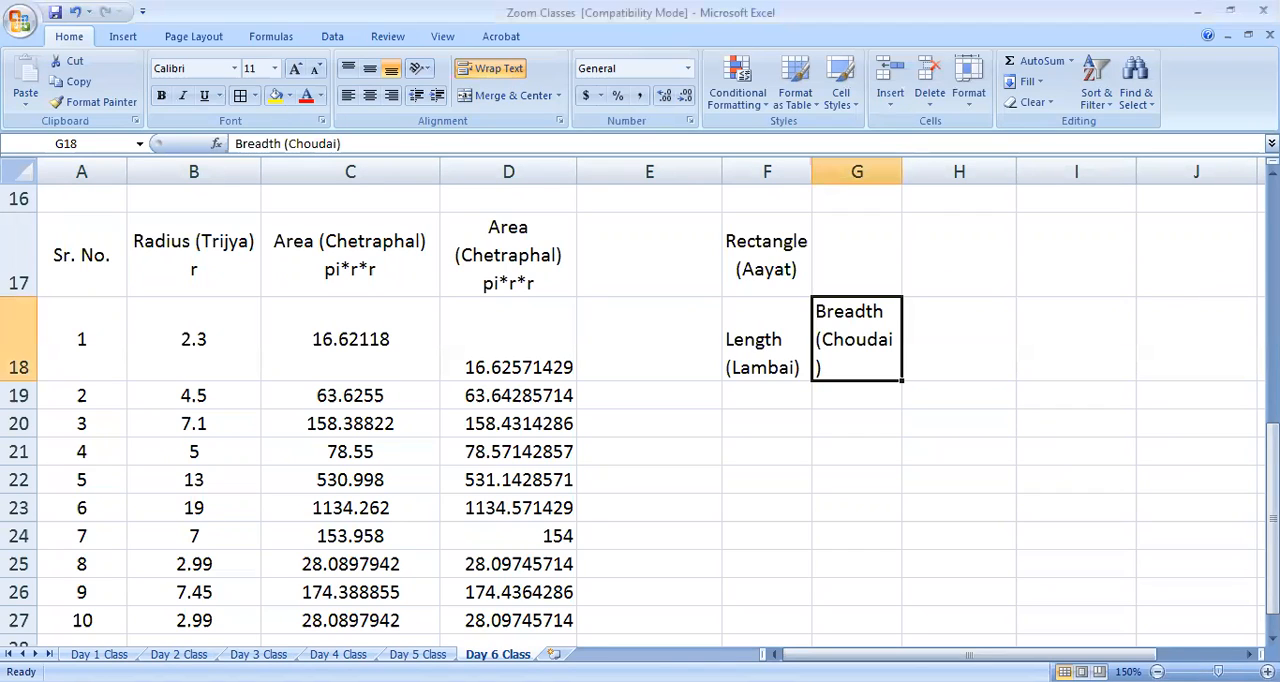
Fit column G to its Breadth (Choudai) label and centre the labels in F18:G18 horizontally and vertically
{"action": "double_click", "coordinate": [903, 171]}
{"action": "left_click_drag", "start_coordinate": [986, 166], "coordinate": [913, 480]}
{"action": "left_click_drag", "start_coordinate": [771, 337], "coordinate": [866, 340]}
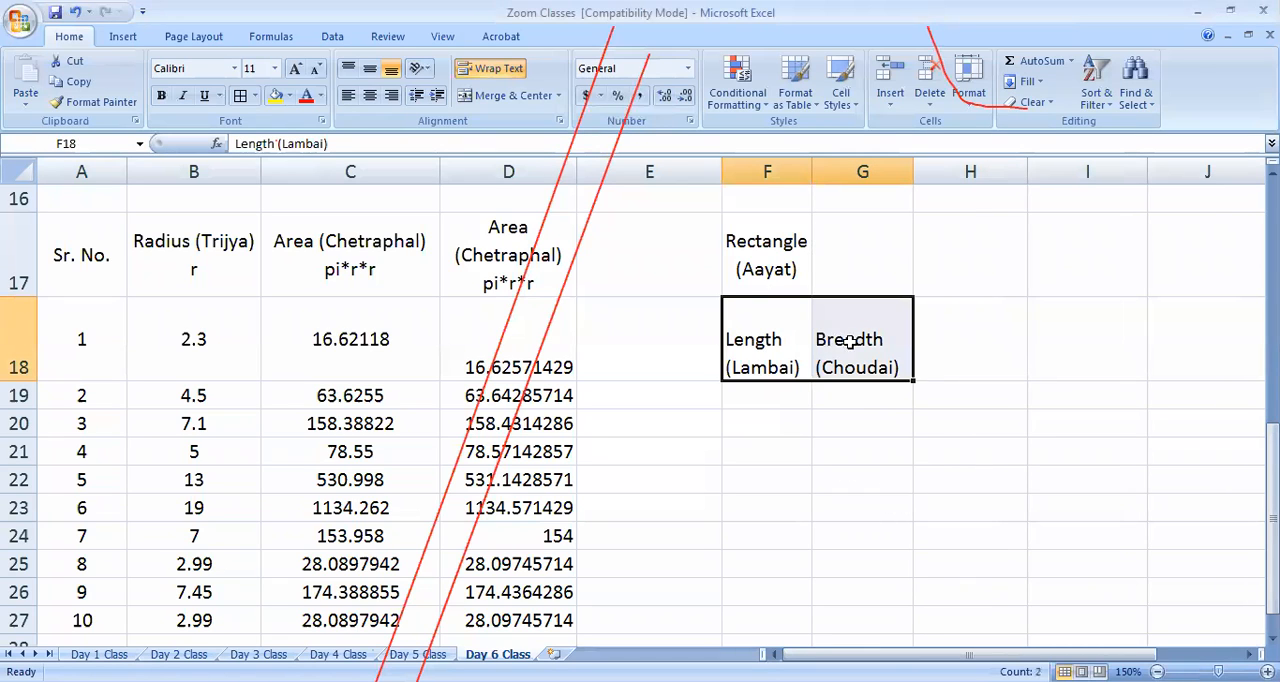
{"action": "left_click", "coordinate": [369, 68]}
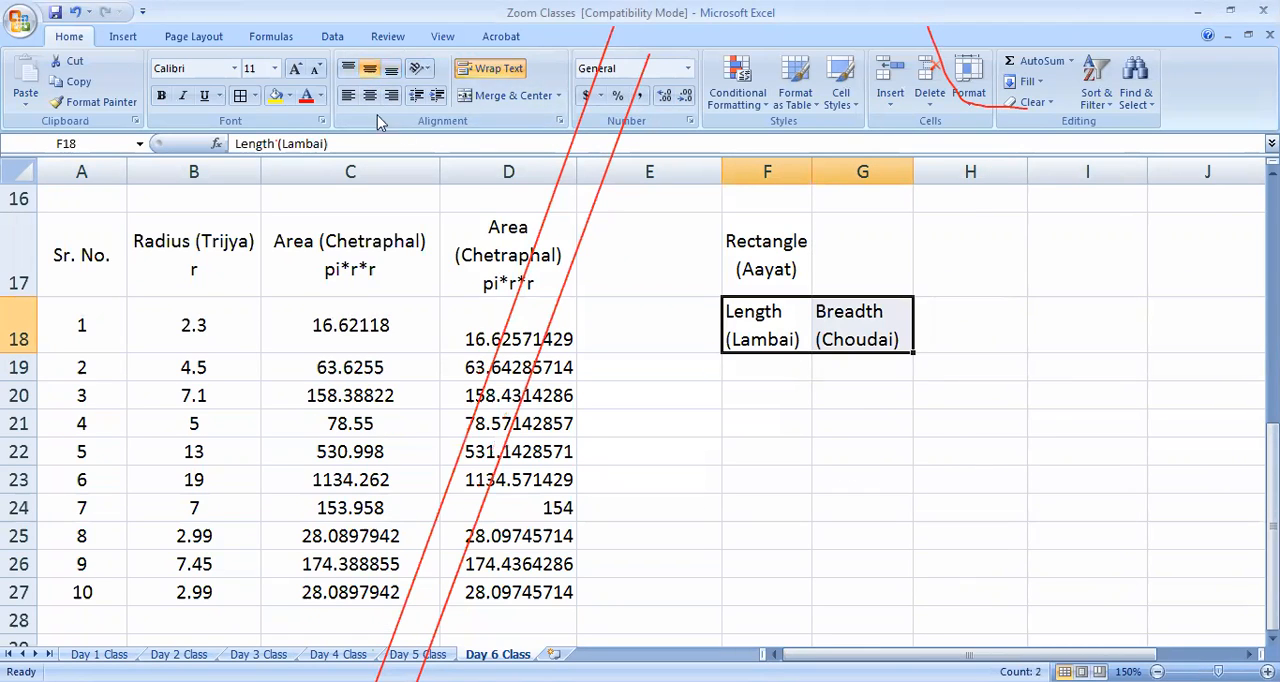
{"action": "left_click", "coordinate": [369, 95]}
Enter lengths 23 and 25 in F19:F20 and breadths 25 and 21 in G19:G20
{"action": "left_click", "coordinate": [745, 375]}
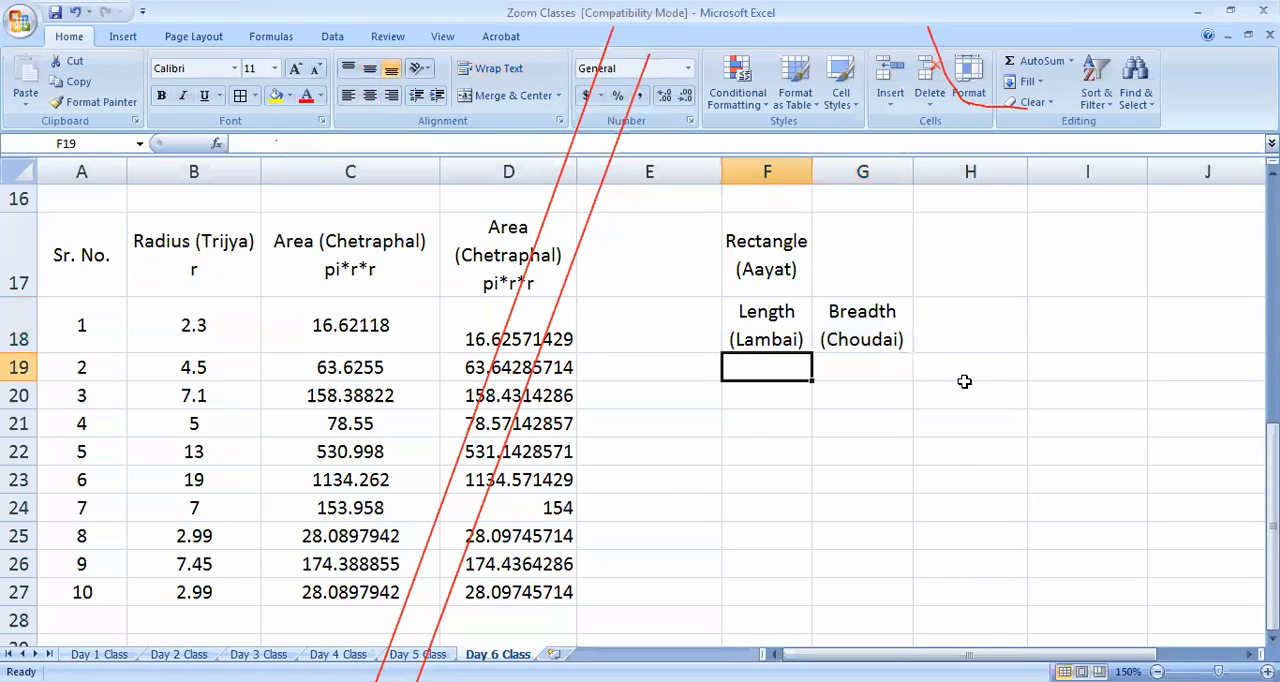
{"action": "type", "text": "23"}
{"action": "key", "text": "Tab"}
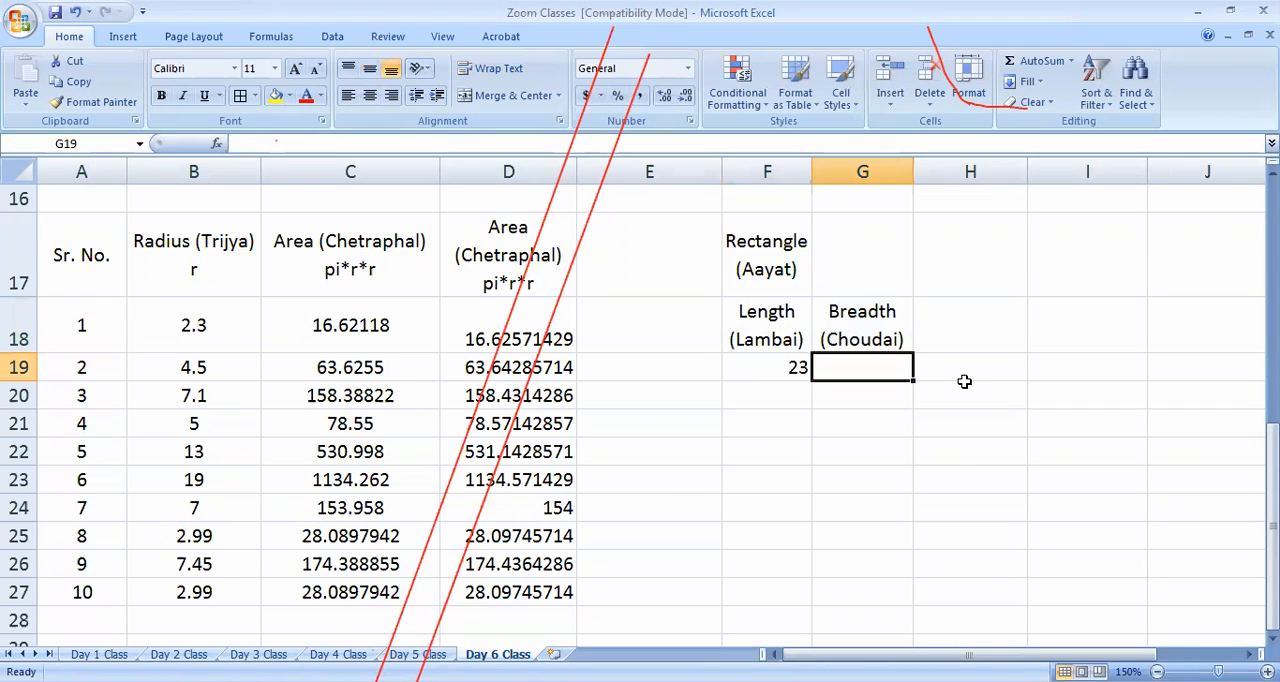
{"action": "type", "text": "25"}
{"action": "key", "text": "Return"}
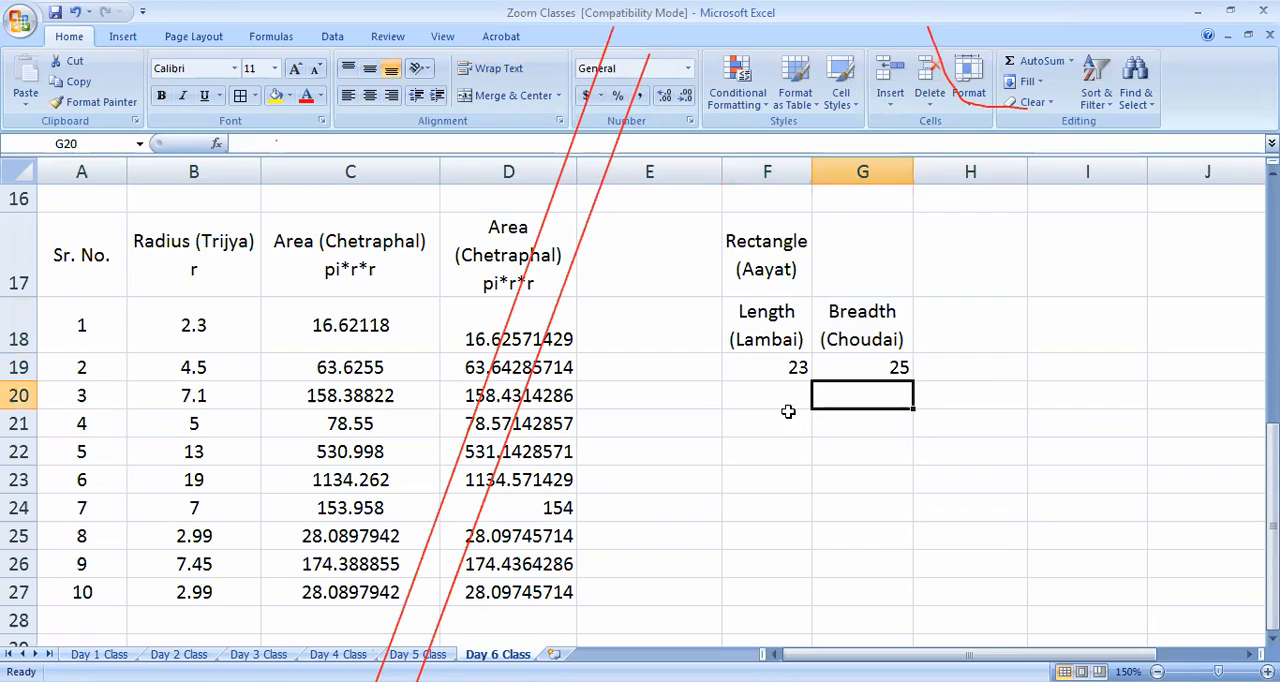
{"action": "left_click", "coordinate": [786, 368]}
{"action": "left_click", "coordinate": [805, 400]}
{"action": "type", "text": "25"}
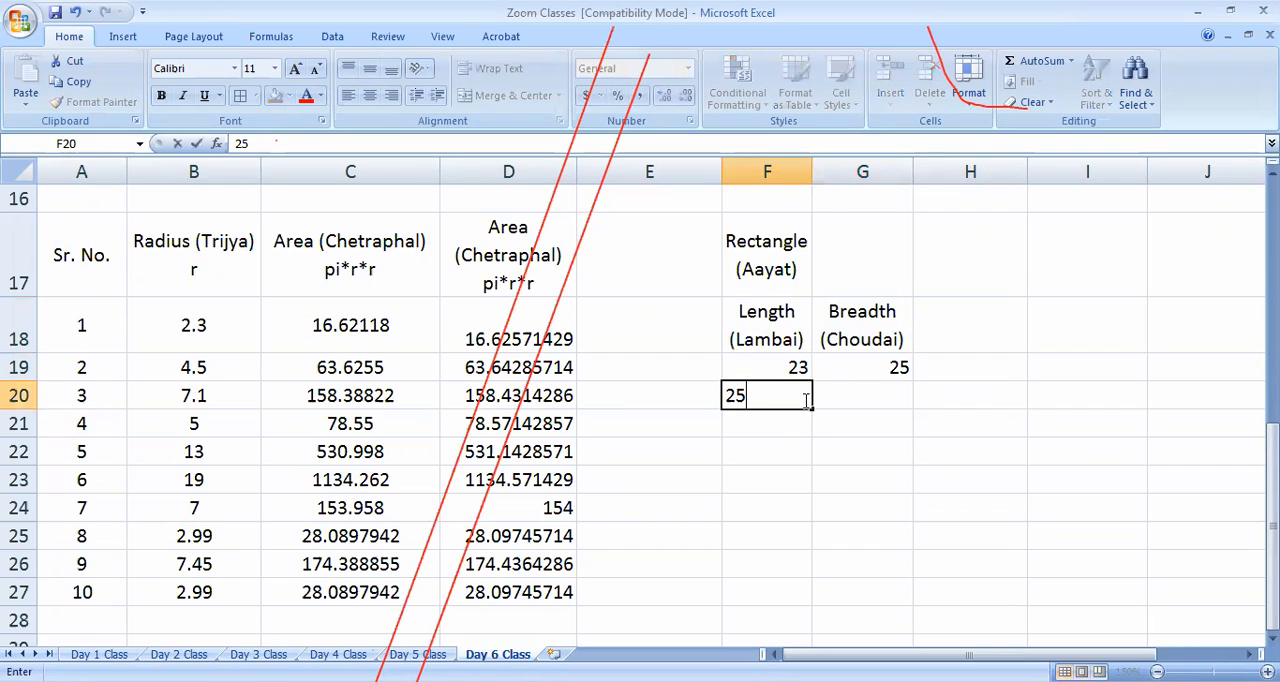
{"action": "key", "text": "Return"}
{"action": "left_click", "coordinate": [862, 398]}
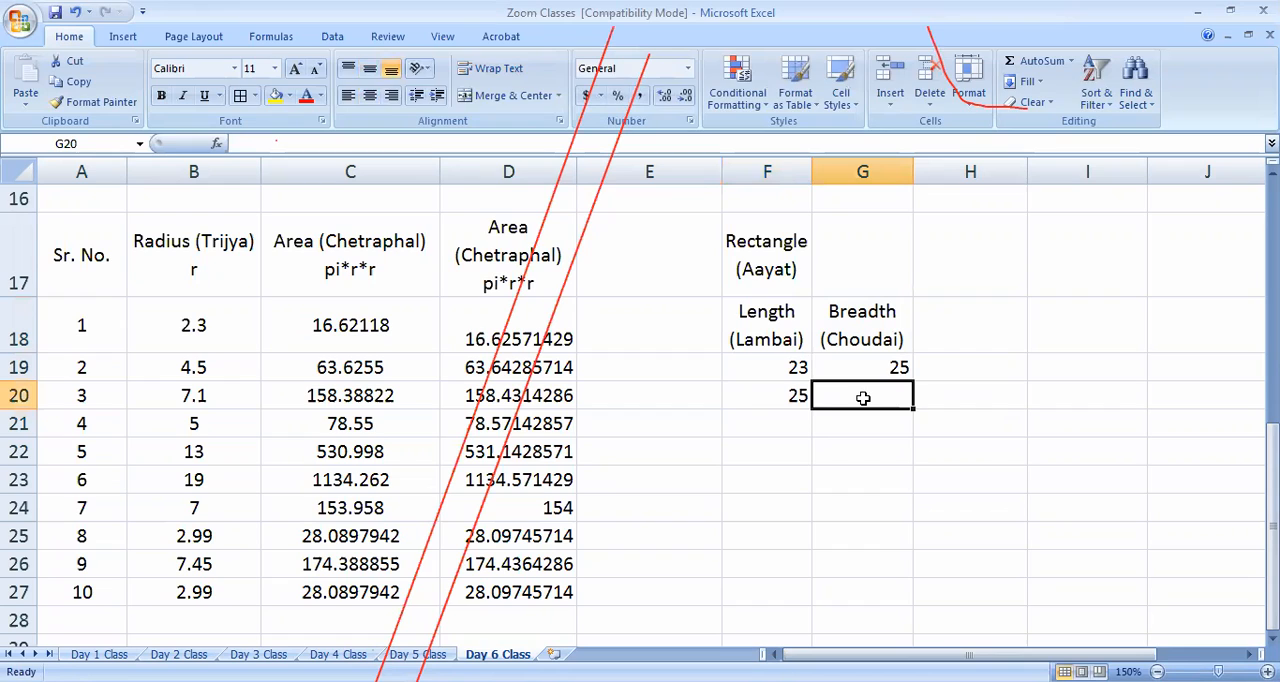
{"action": "type", "text": "21"}
Extend the length and breadth number series from their first two values down to row 27
{"action": "left_click_drag", "start_coordinate": [805, 368], "coordinate": [796, 600]}
{"action": "left_click_drag", "start_coordinate": [908, 367], "coordinate": [914, 425]}
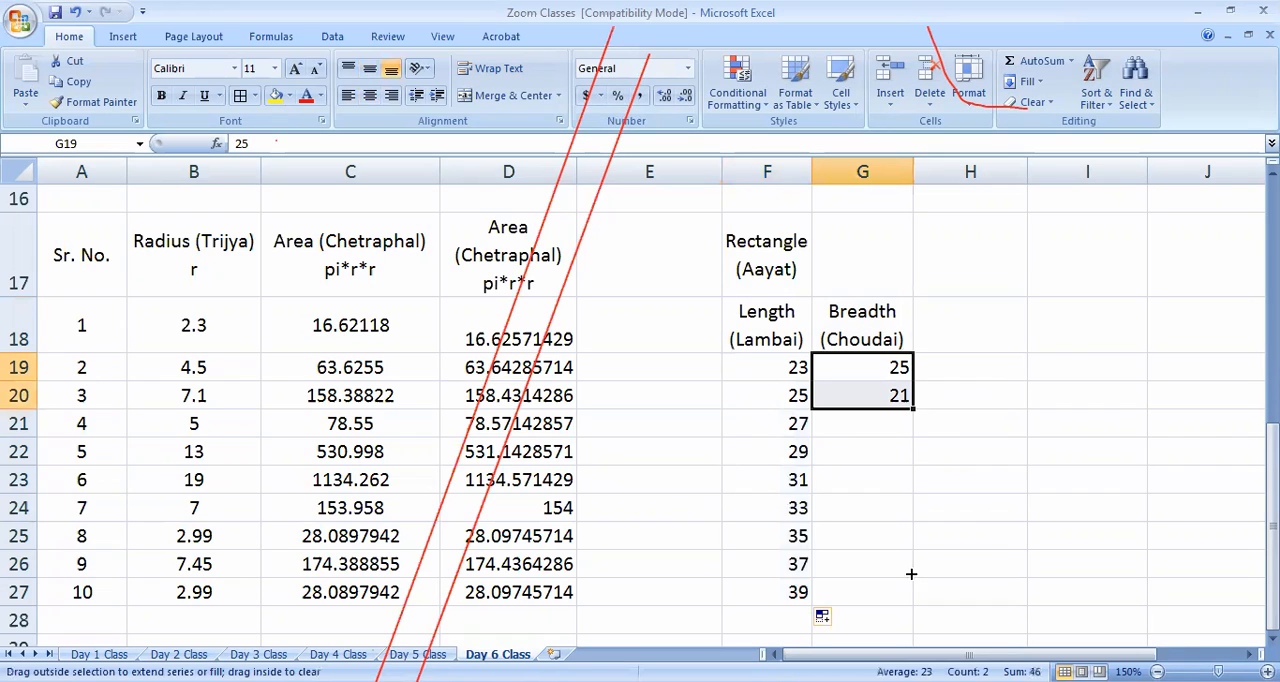
{"action": "mouse_move", "coordinate": [911, 594]}
{"action": "left_mouse_down"}
{"action": "mouse_move", "coordinate": [897, 552]}
{"action": "mouse_move", "coordinate": [913, 597]}
{"action": "left_mouse_up"}
Replace the last two breadths with 13 in G26 and 17 in G27
{"action": "type", "text": "13"}
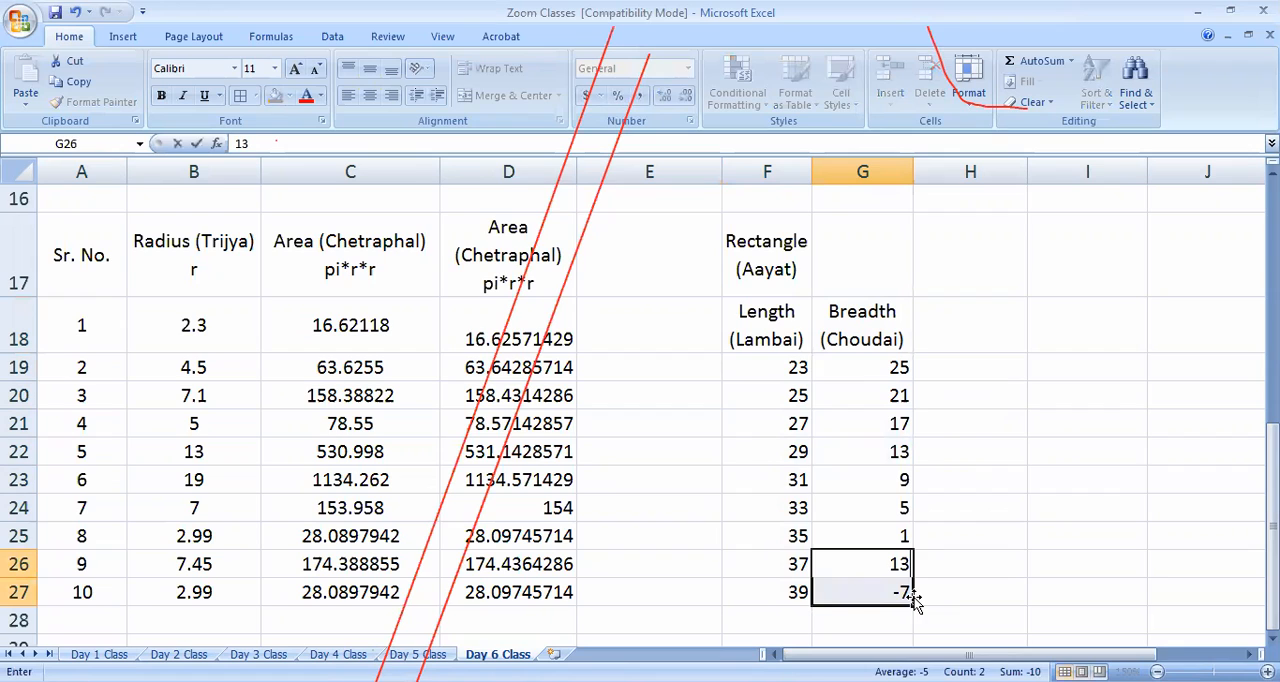
{"action": "left_click", "coordinate": [898, 592]}
{"action": "type", "text": "17"}
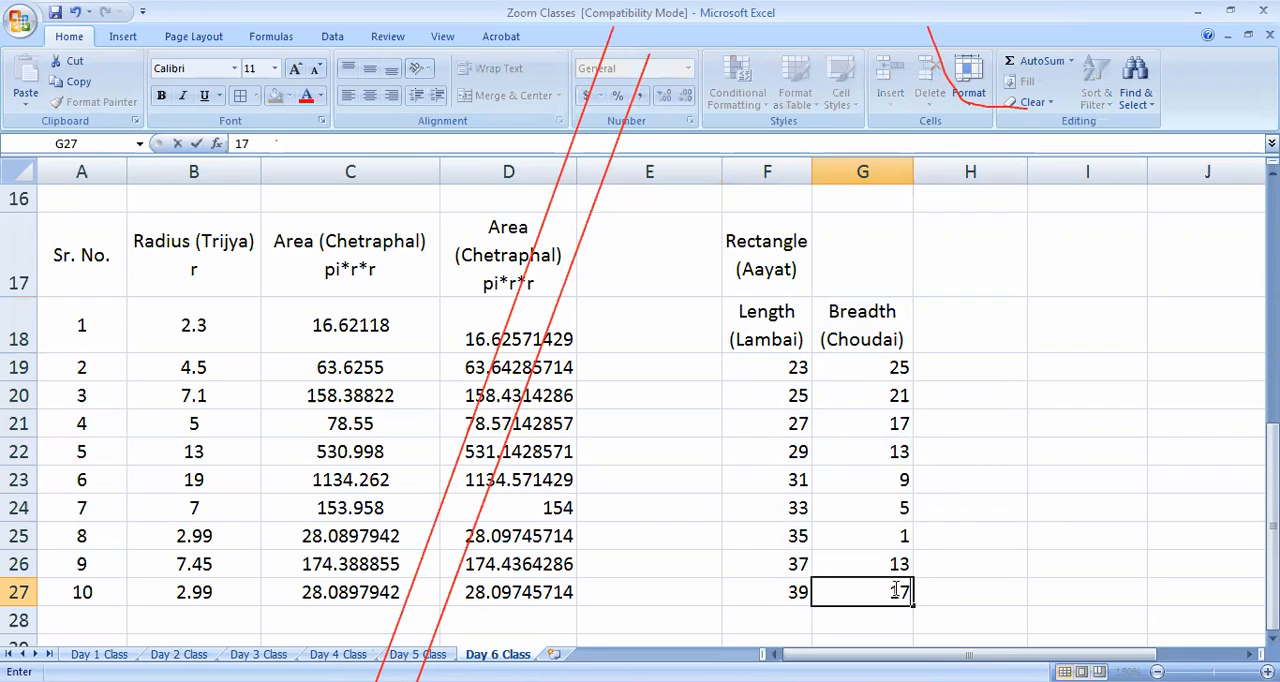
{"action": "left_click", "coordinate": [946, 582]}
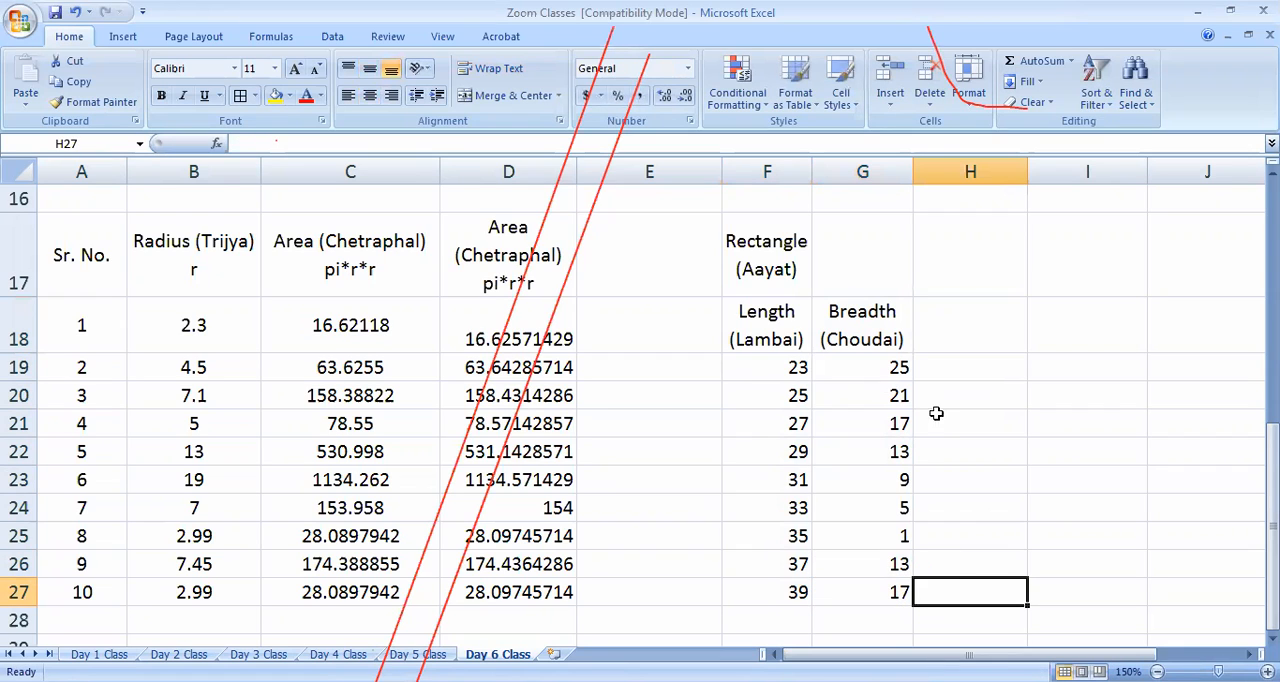
Enter the heading Area (Chetrafal) in H18 with l*b on a second line within the cell
{"action": "left_click", "coordinate": [973, 337]}
{"action": "type", "text": "Area "}
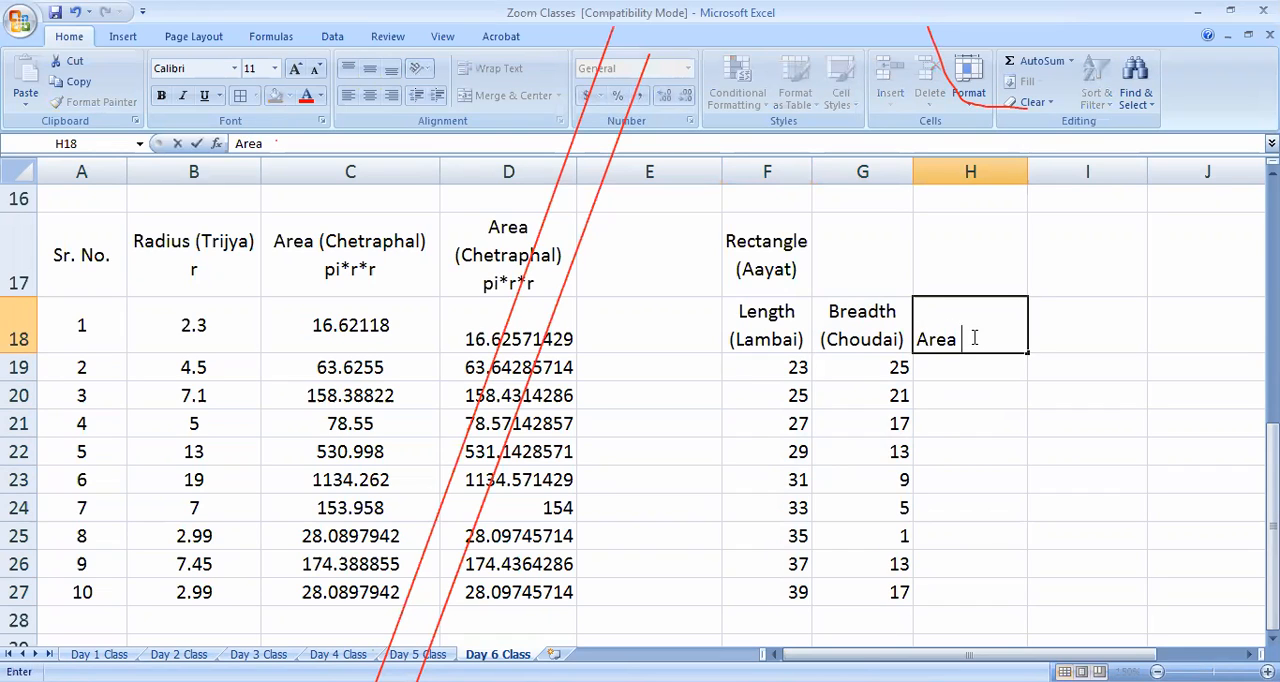
{"action": "type", "text": "(Chetrafal)"}
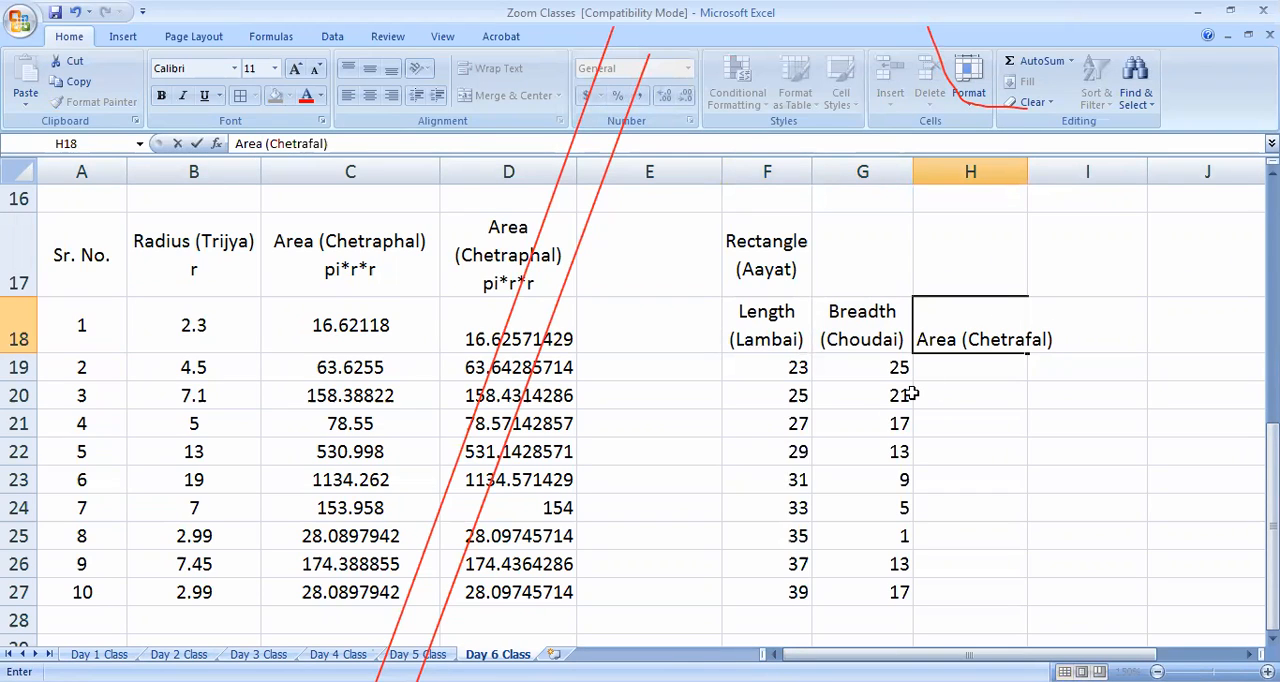
{"action": "key", "text": "alt+Return"}
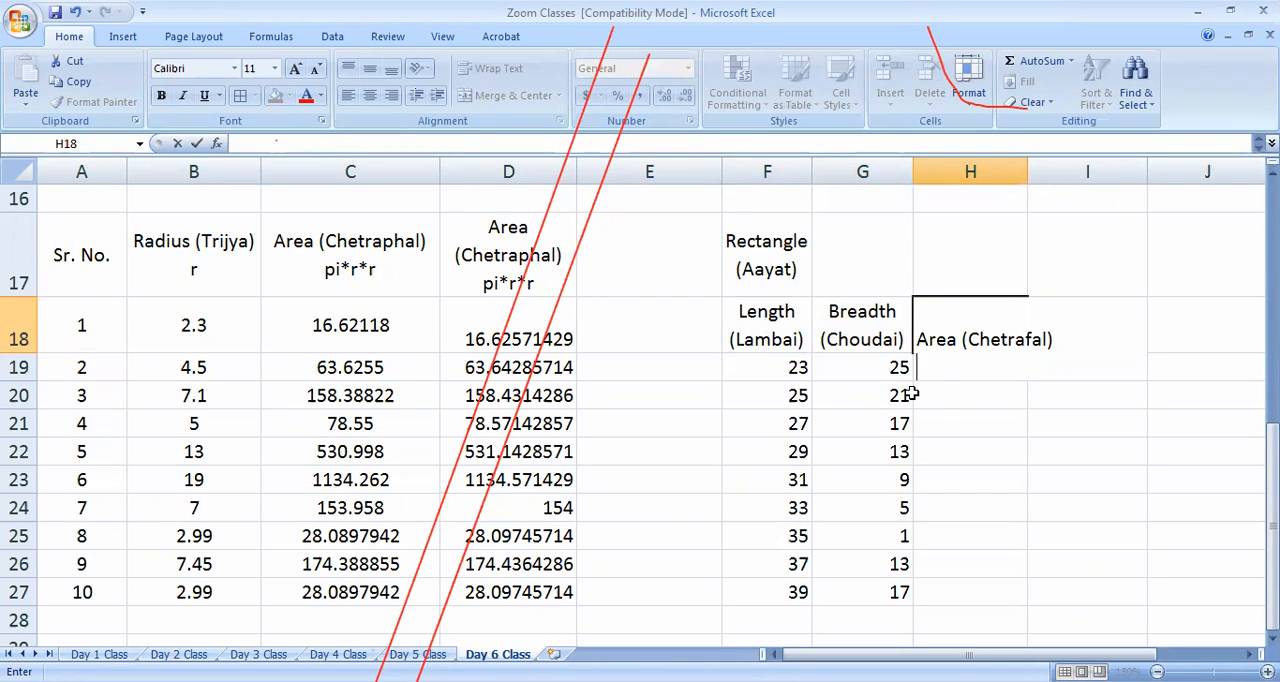
{"action": "type", "text": "l*b"}
{"action": "left_click_drag", "start_coordinate": [984, 452], "coordinate": [1005, 447]}
Centre the length, breadth and area headings in F18:H18 horizontally and vertically
{"action": "left_click_drag", "start_coordinate": [974, 362], "coordinate": [776, 322]}
{"action": "left_click", "coordinate": [371, 96]}
{"action": "left_click", "coordinate": [371, 96]}
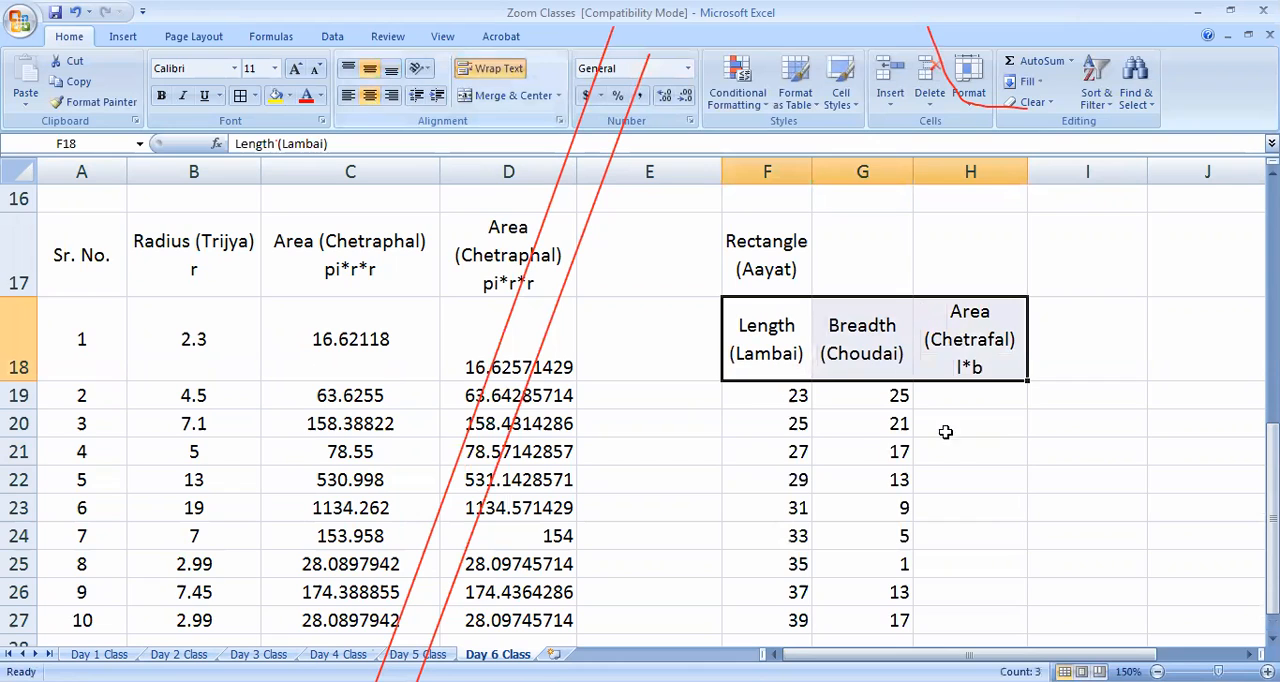
Calculate the rectangle area in H19 with =F19*G19 and fill the formula down to H27
{"action": "left_click", "coordinate": [970, 397]}
{"action": "type", "text": "="}
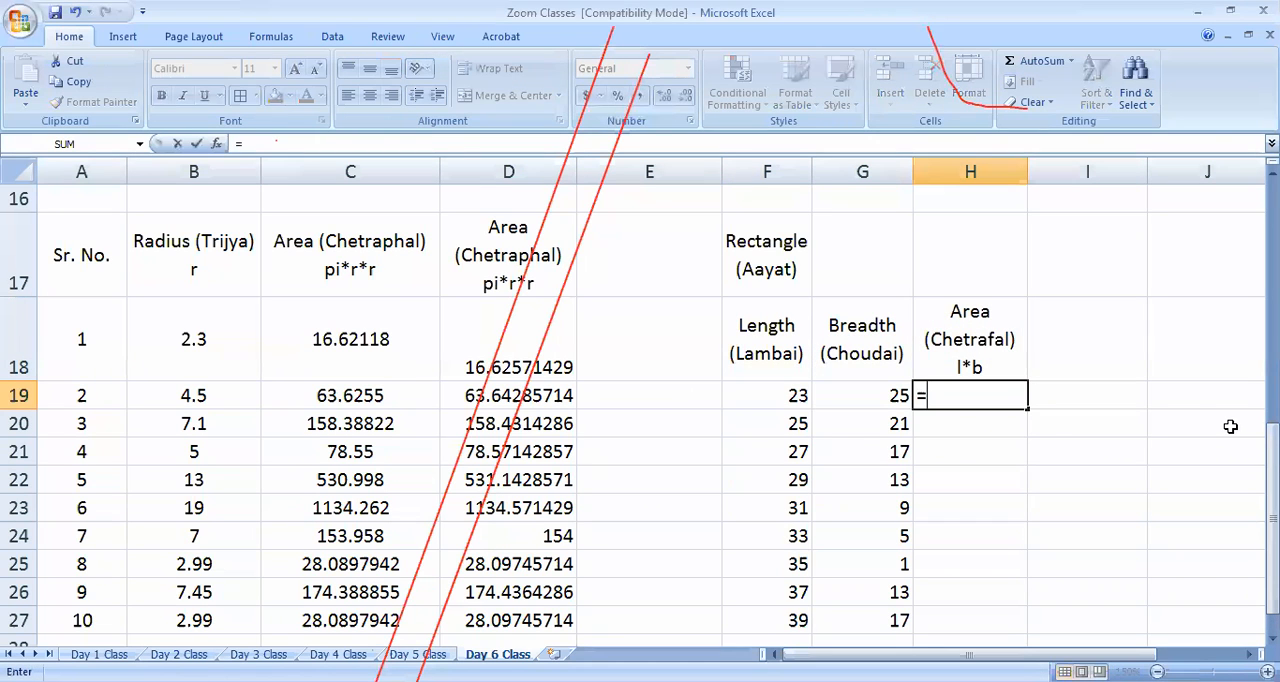
{"action": "left_click", "coordinate": [803, 397]}
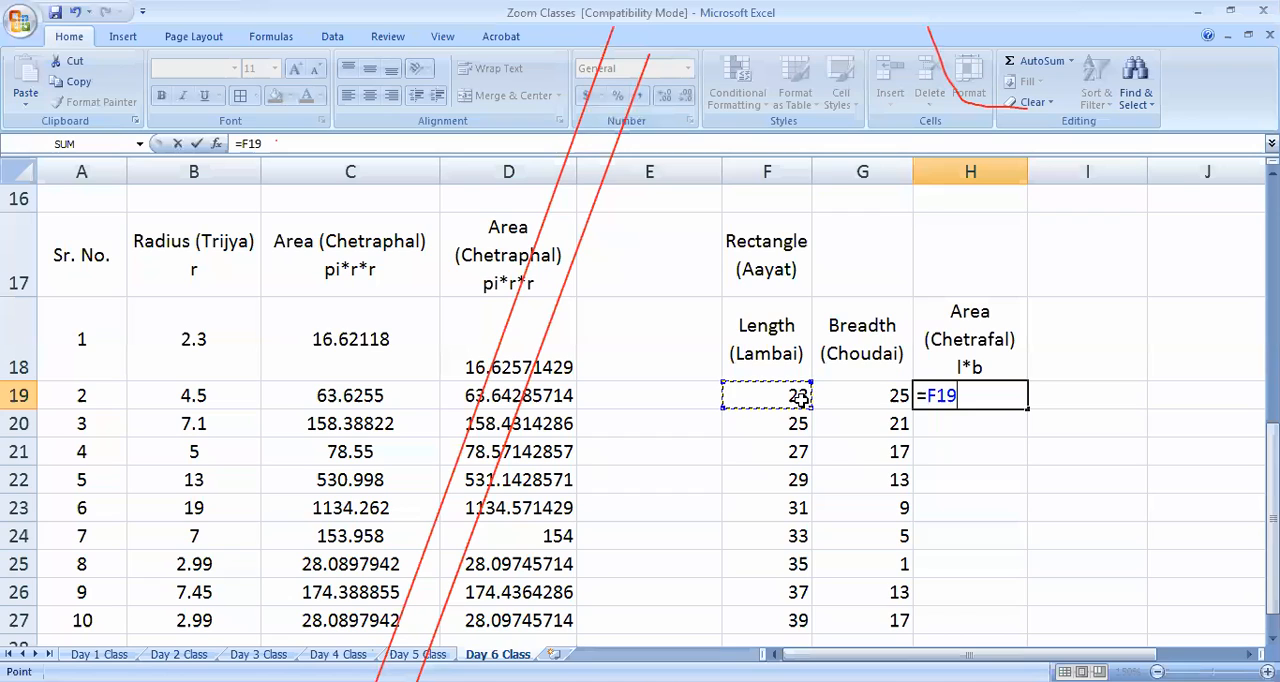
{"action": "type", "text": "*"}
{"action": "left_click", "coordinate": [849, 395]}
{"action": "key", "text": "Return"}
{"action": "left_click", "coordinate": [945, 396]}
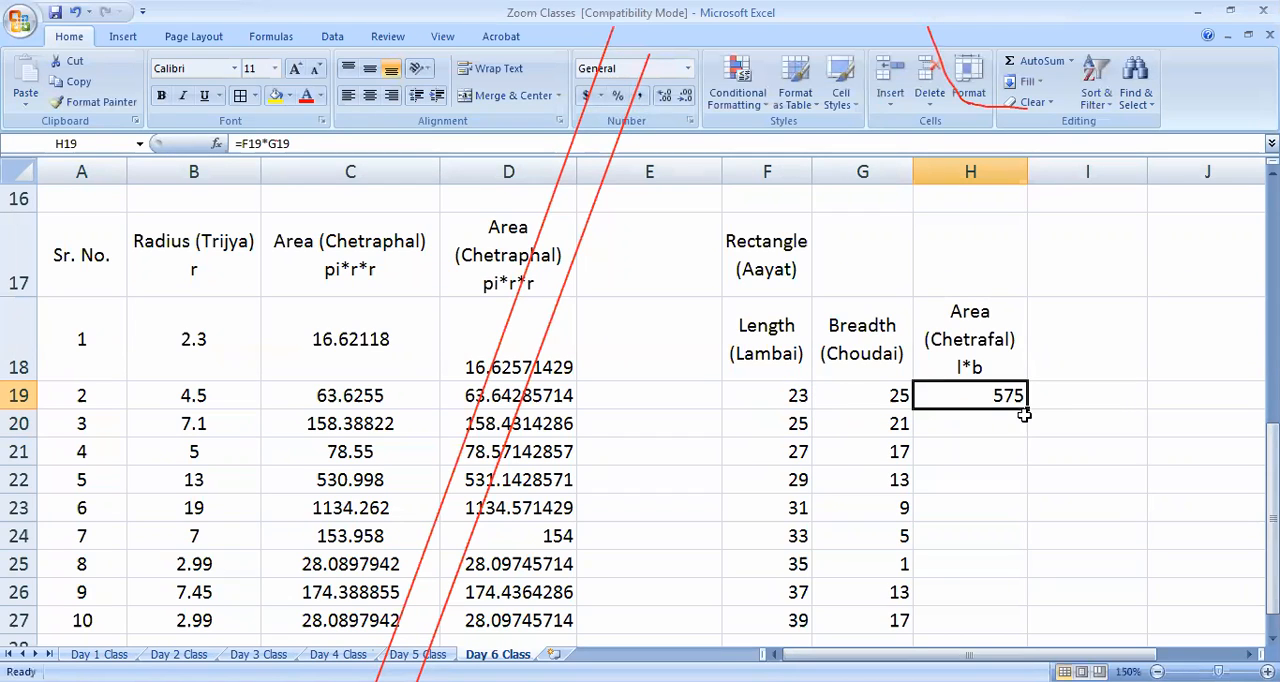
{"action": "left_click_drag", "start_coordinate": [1027, 410], "coordinate": [1034, 623]}
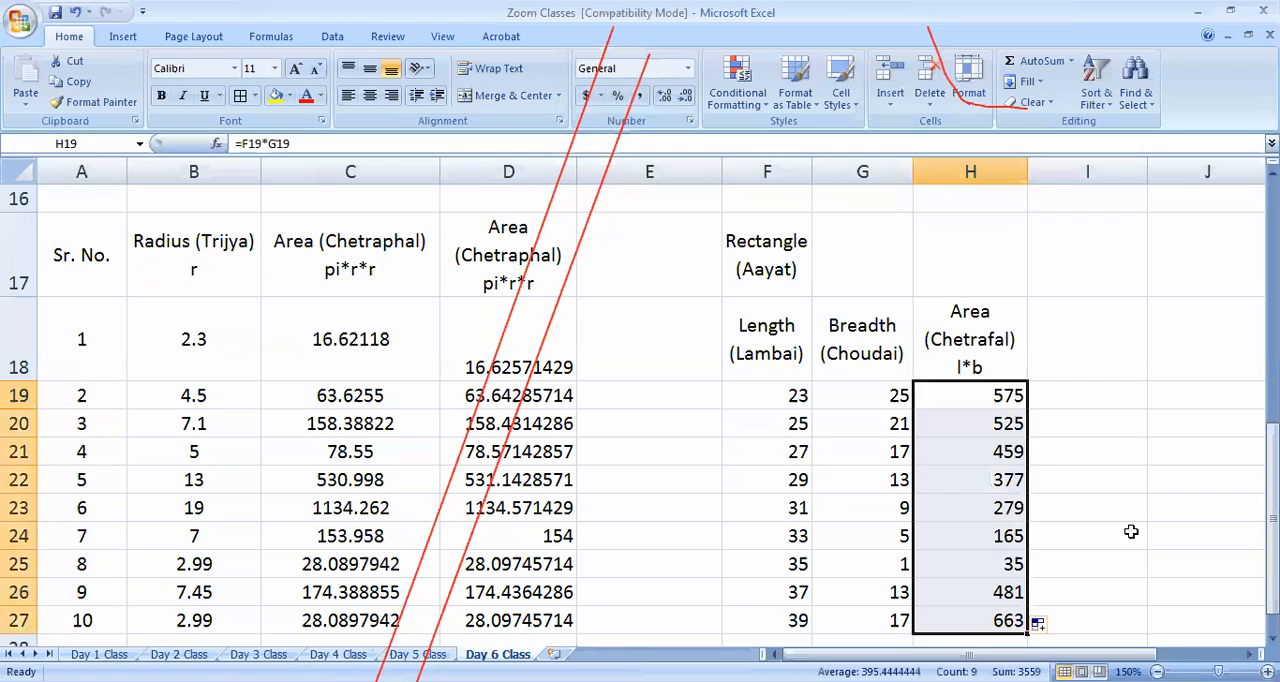
Enter the heading Parimap in I18 with 2(l+b) on a second line within the cell
{"action": "left_click", "coordinate": [1082, 333]}
{"action": "type", "text": "Parimap"}
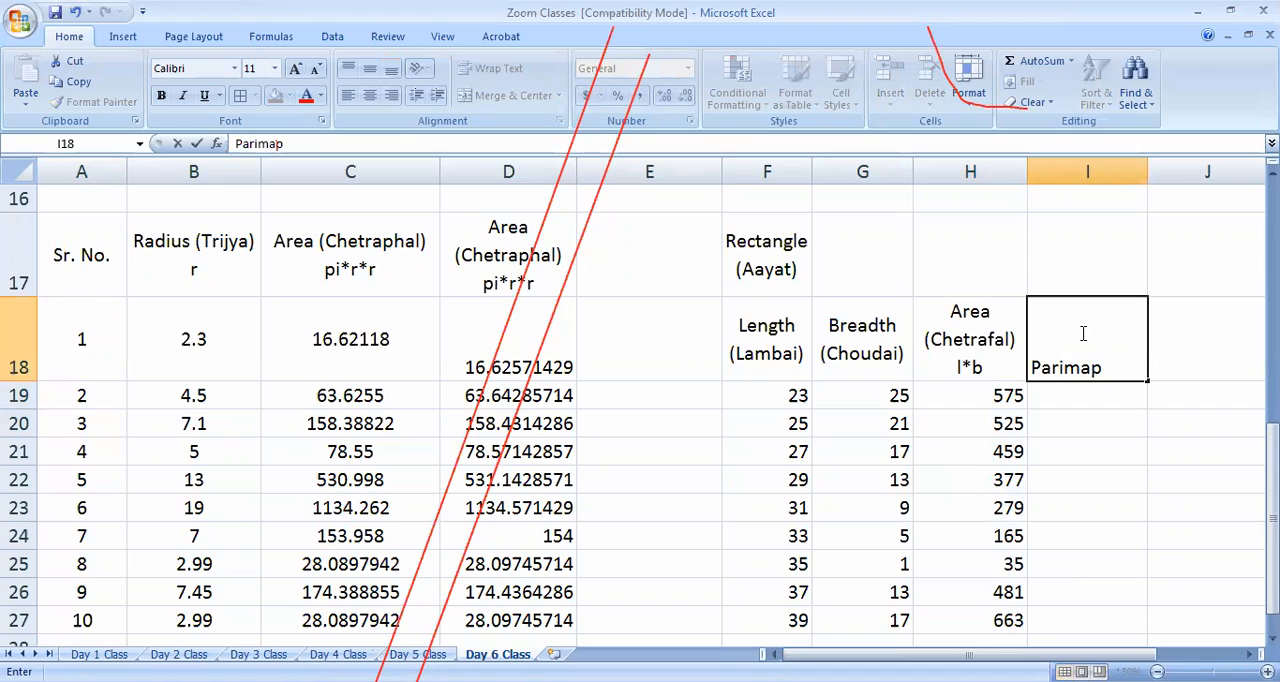
{"action": "key", "text": "alt+Return"}
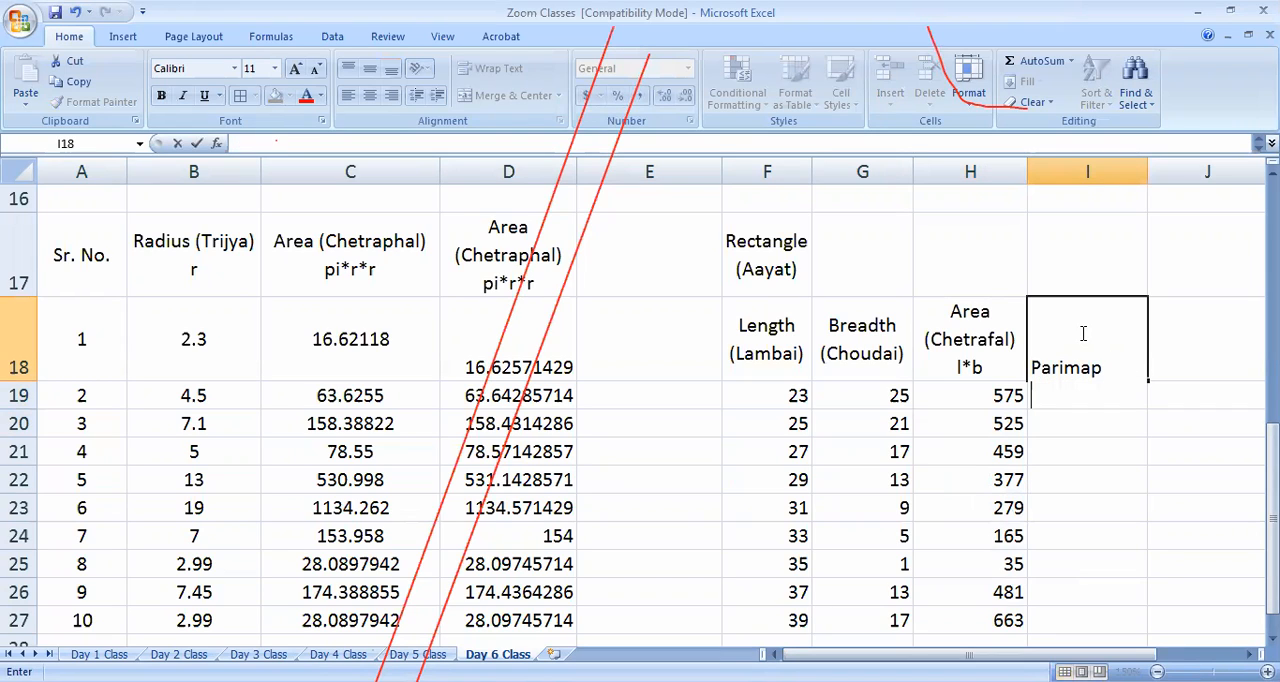
{"action": "type", "text": "2(l+b)"}
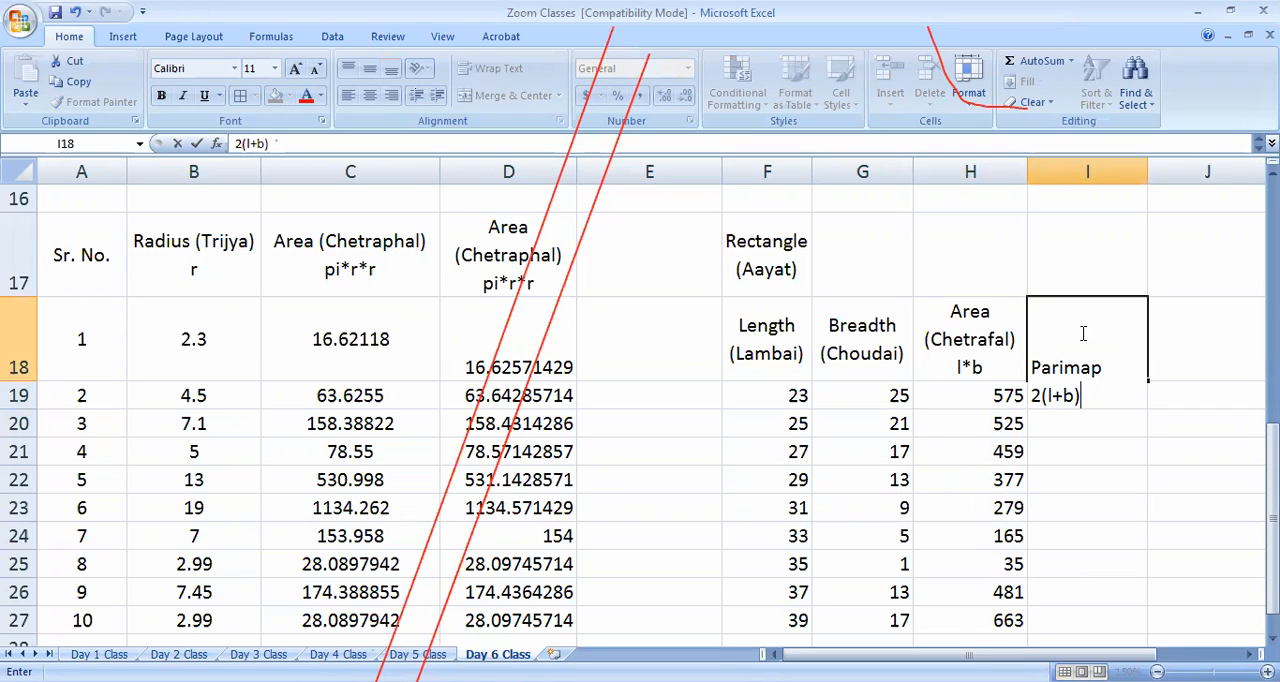
{"action": "left_click", "coordinate": [1040, 397]}
{"action": "left_click", "coordinate": [1122, 458]}
Centre the Parimap heading in I18 horizontally and vertically, and change its second line to 2*(l+b)
{"action": "left_click", "coordinate": [1052, 374]}
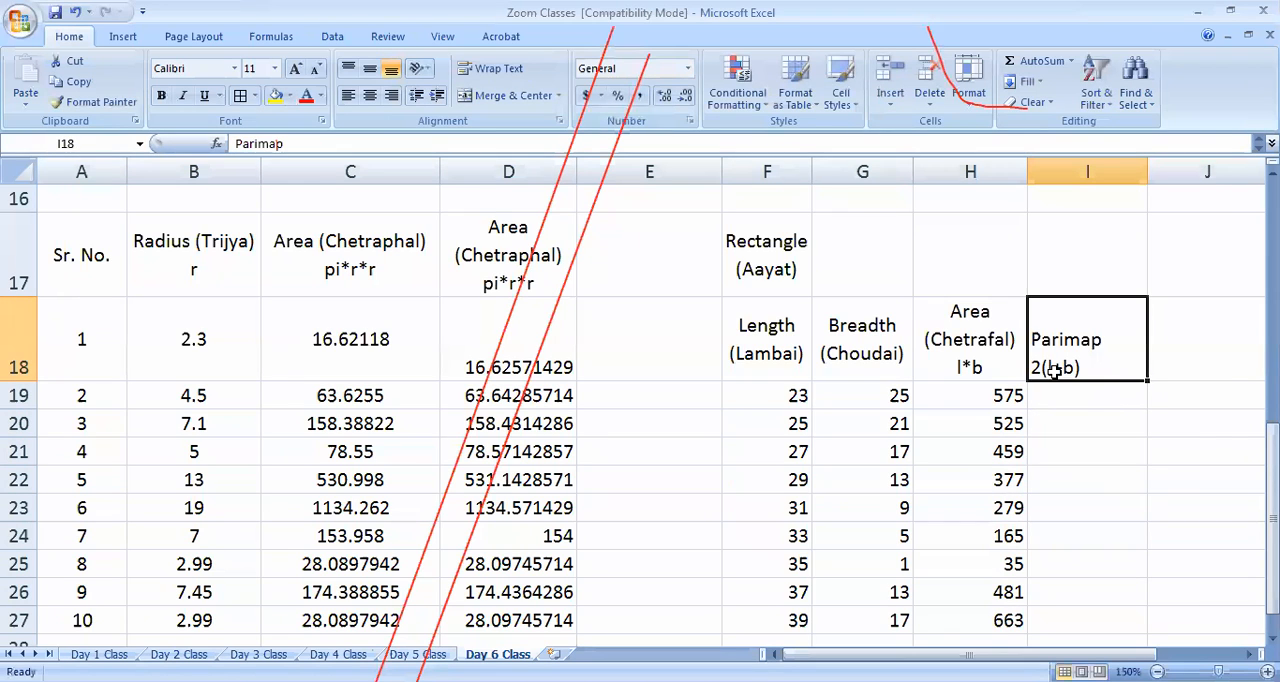
{"action": "left_click", "coordinate": [370, 95]}
{"action": "left_click", "coordinate": [370, 69]}
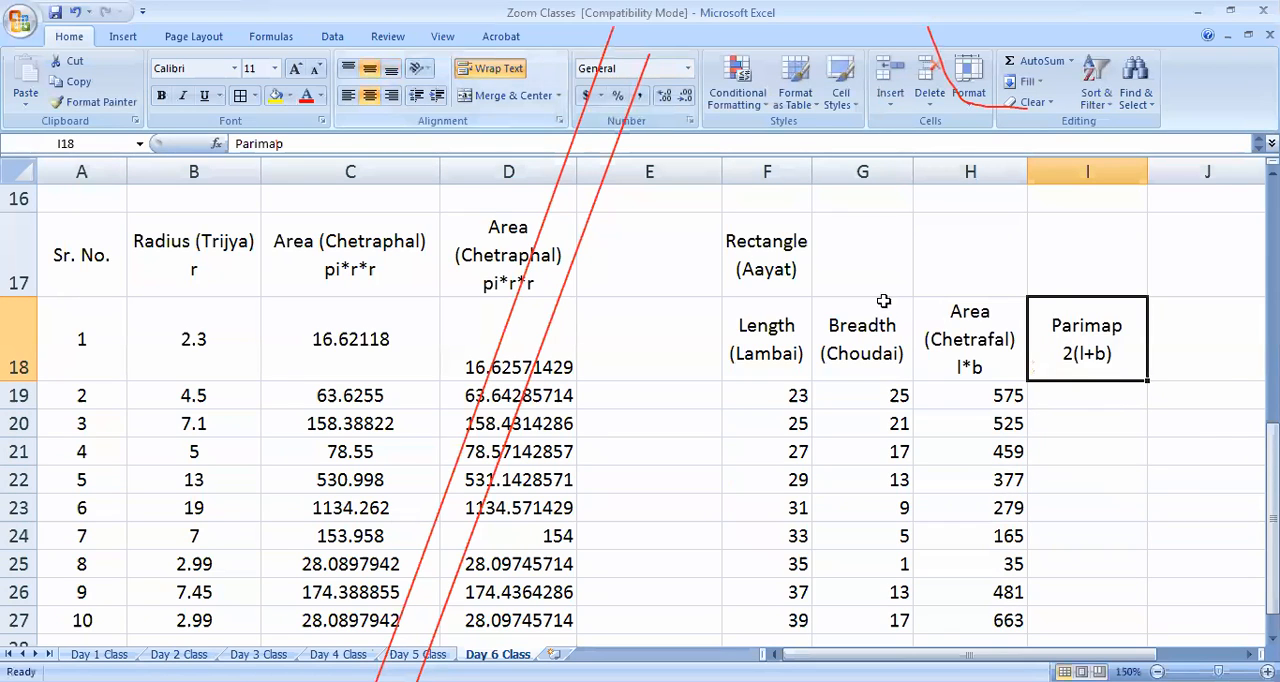
{"action": "double_click", "coordinate": [1072, 353]}
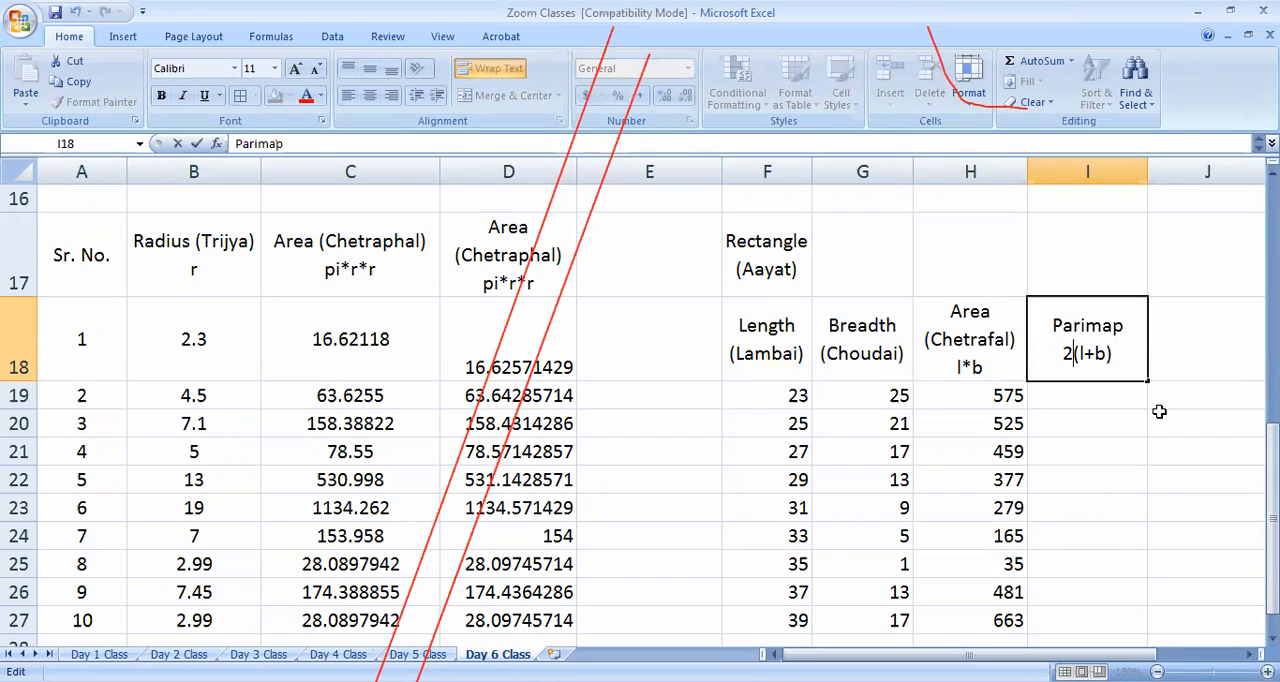
{"action": "type", "text": "*"}
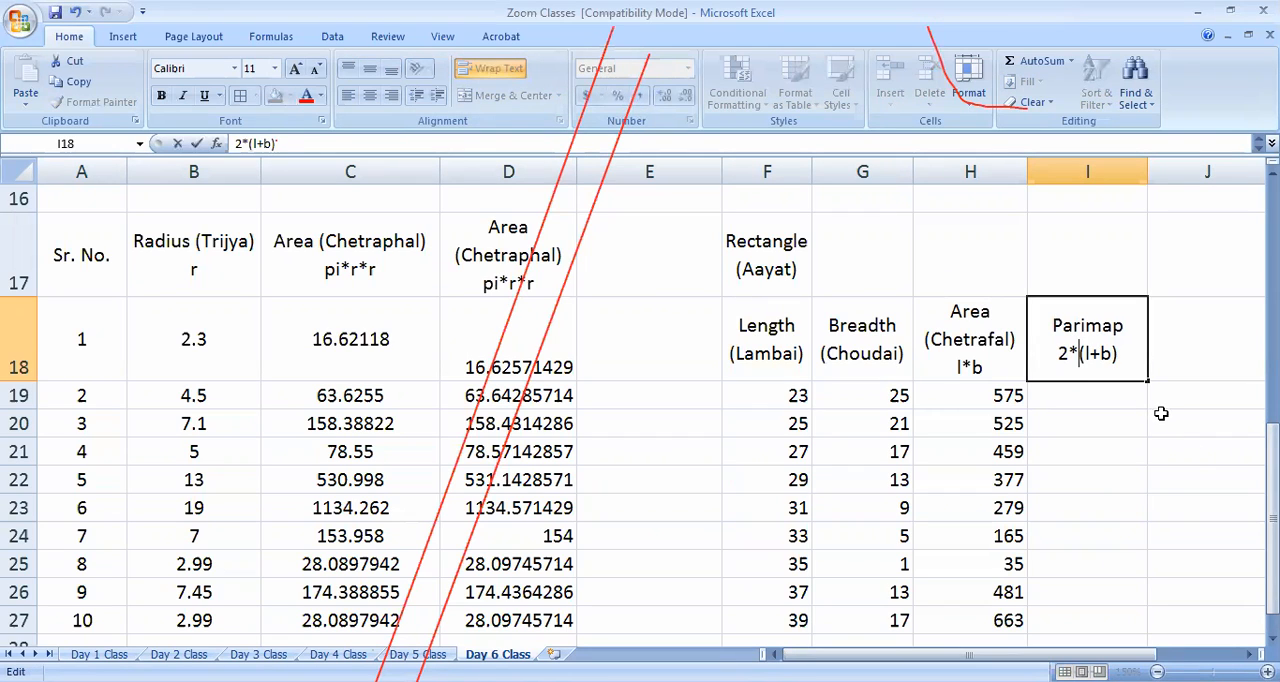
{"action": "left_click", "coordinate": [1114, 544]}
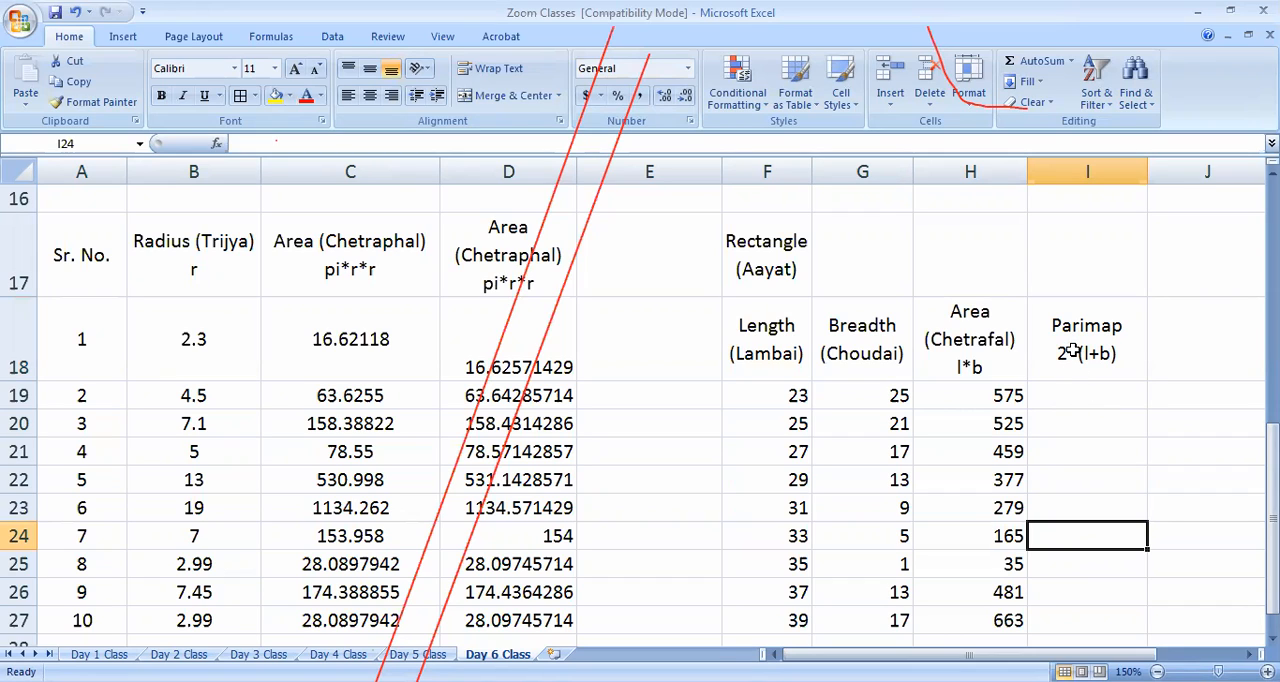
Calculate the rectangle perimeter in I19 with =2*(F19+G19) and fill the formula down to I27
{"action": "left_click", "coordinate": [1066, 401]}
{"action": "type", "text": "="}
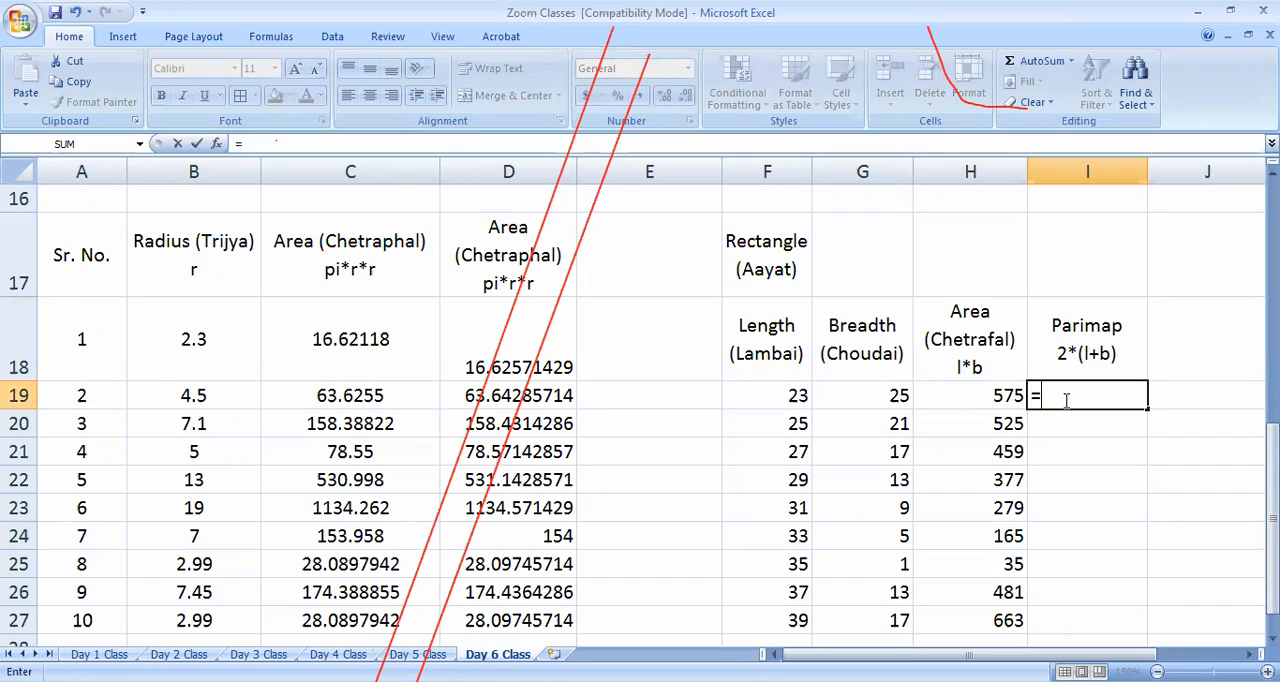
{"action": "type", "text": "2*("}
{"action": "left_click", "coordinate": [770, 398]}
{"action": "type", "text": "+"}
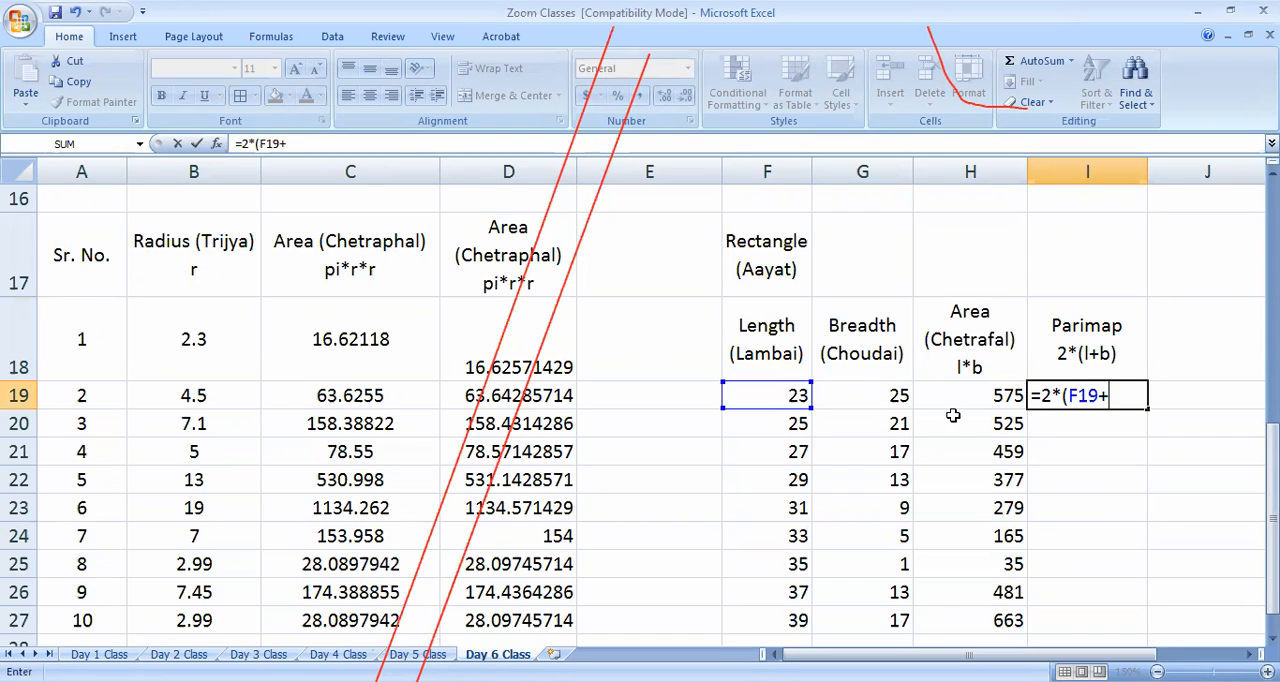
{"action": "left_click", "coordinate": [895, 396]}
{"action": "type", "text": ")"}
{"action": "key", "text": "Return"}
{"action": "left_click", "coordinate": [1125, 400]}
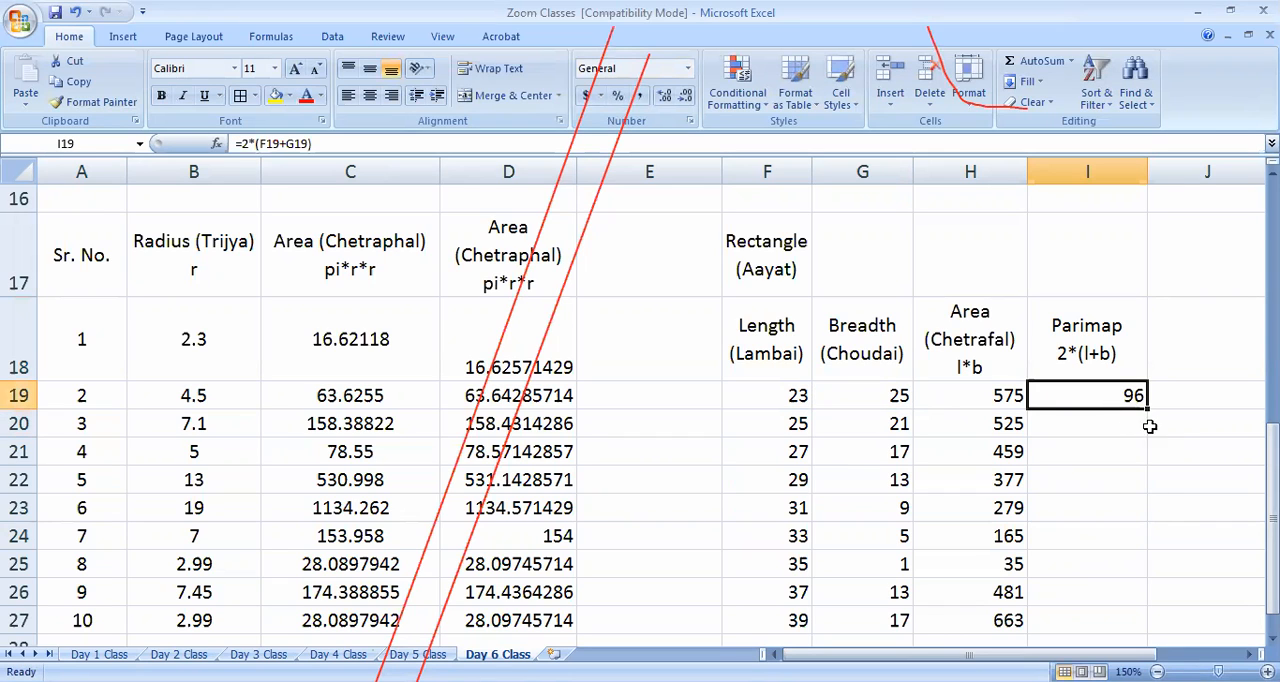
{"action": "double_click", "coordinate": [1148, 405]}
Review the completed rectangle table, checking its lengths, area formula and headings alongside the other tables on the sheet
{"action": "scroll", "coordinate": [1011, 514], "scroll_direction": "down", "scroll_amount": 1}
{"action": "scroll", "coordinate": [1014, 509], "scroll_direction": "down", "scroll_amount": 2}
{"action": "scroll", "coordinate": [1014, 470], "scroll_direction": "up", "scroll_amount": 2}
{"action": "scroll", "coordinate": [977, 368], "scroll_direction": "up", "scroll_amount": 2}
{"action": "scroll", "coordinate": [838, 514], "scroll_direction": "down", "scroll_amount": 1}
{"action": "left_click_drag", "start_coordinate": [790, 396], "coordinate": [816, 621]}
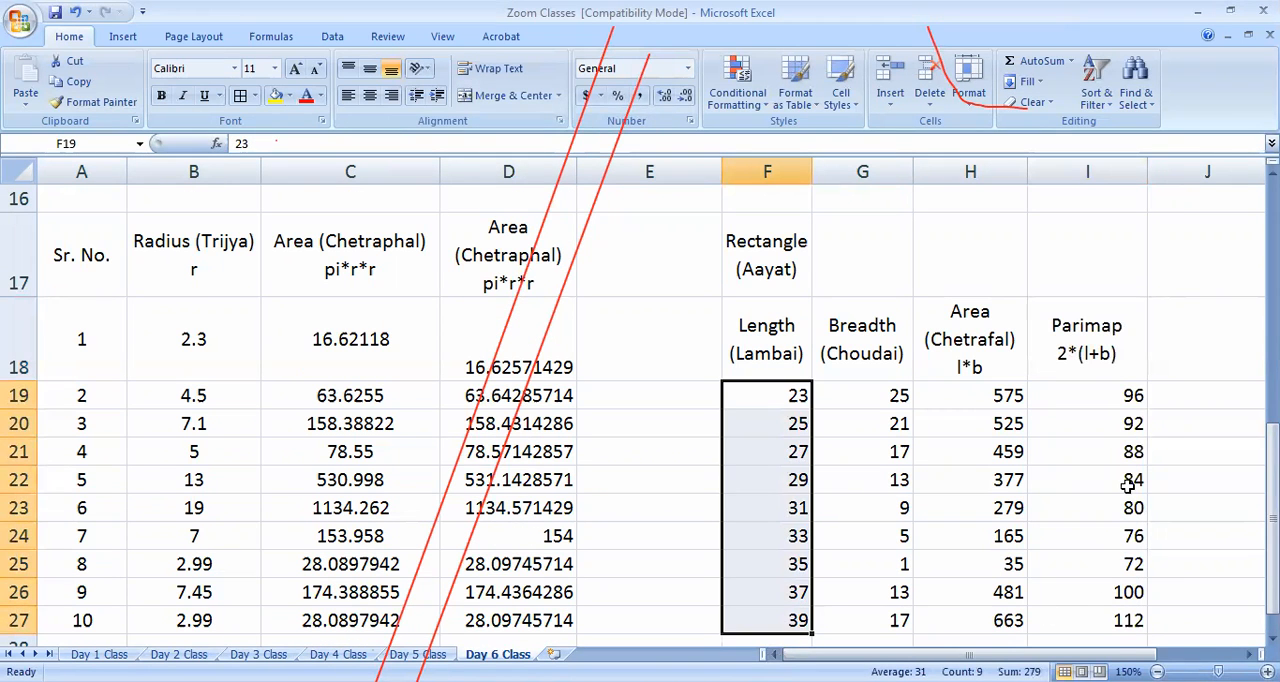
{"action": "scroll", "coordinate": [1140, 460], "scroll_direction": "down", "scroll_amount": 1}
{"action": "scroll", "coordinate": [1029, 514], "scroll_direction": "up", "scroll_amount": 5}
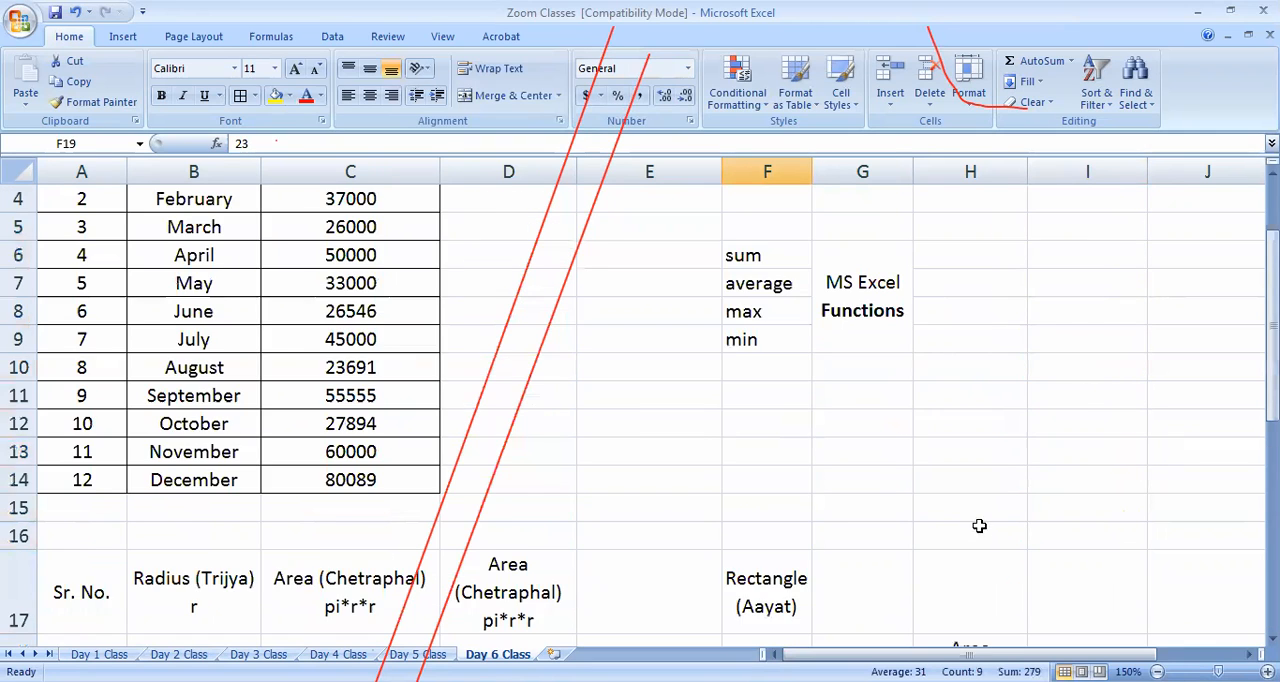
{"action": "scroll", "coordinate": [980, 525], "scroll_direction": "down", "scroll_amount": 4}
{"action": "left_click", "coordinate": [1005, 503]}
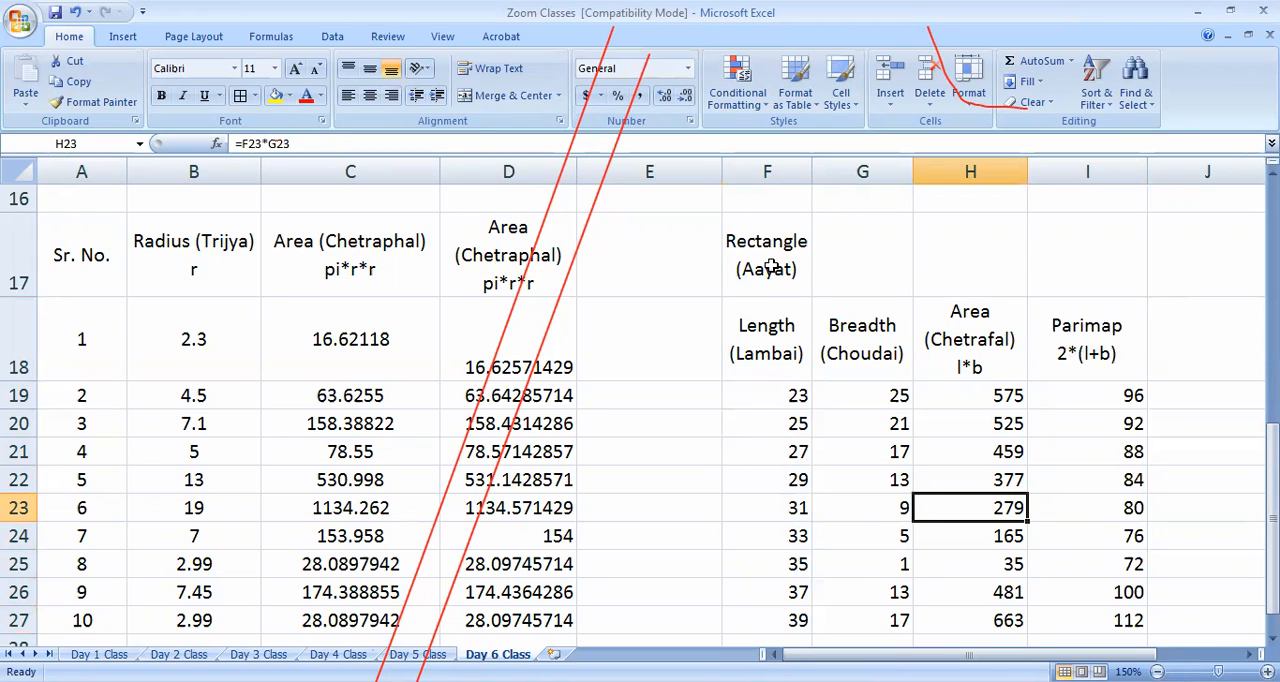
{"action": "left_click_drag", "start_coordinate": [764, 256], "coordinate": [1103, 265]}
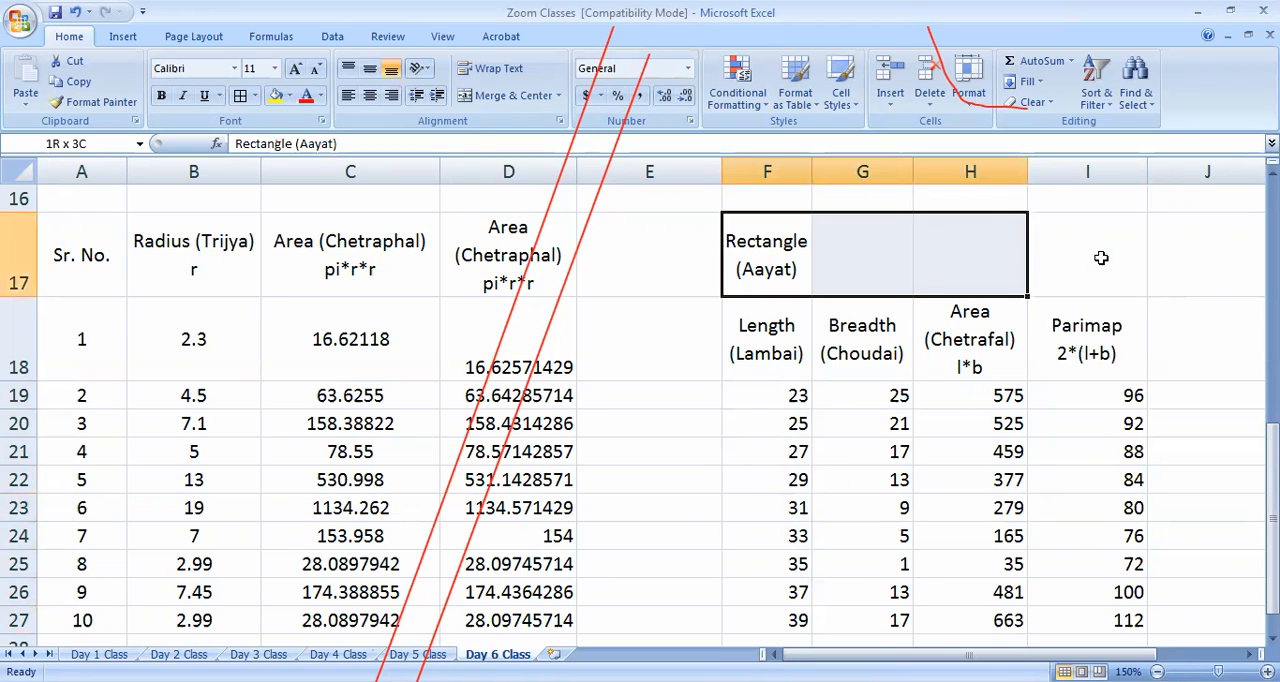
{"action": "left_click", "coordinate": [810, 336]}
{"action": "left_click", "coordinate": [868, 338]}
{"action": "left_click", "coordinate": [924, 316]}
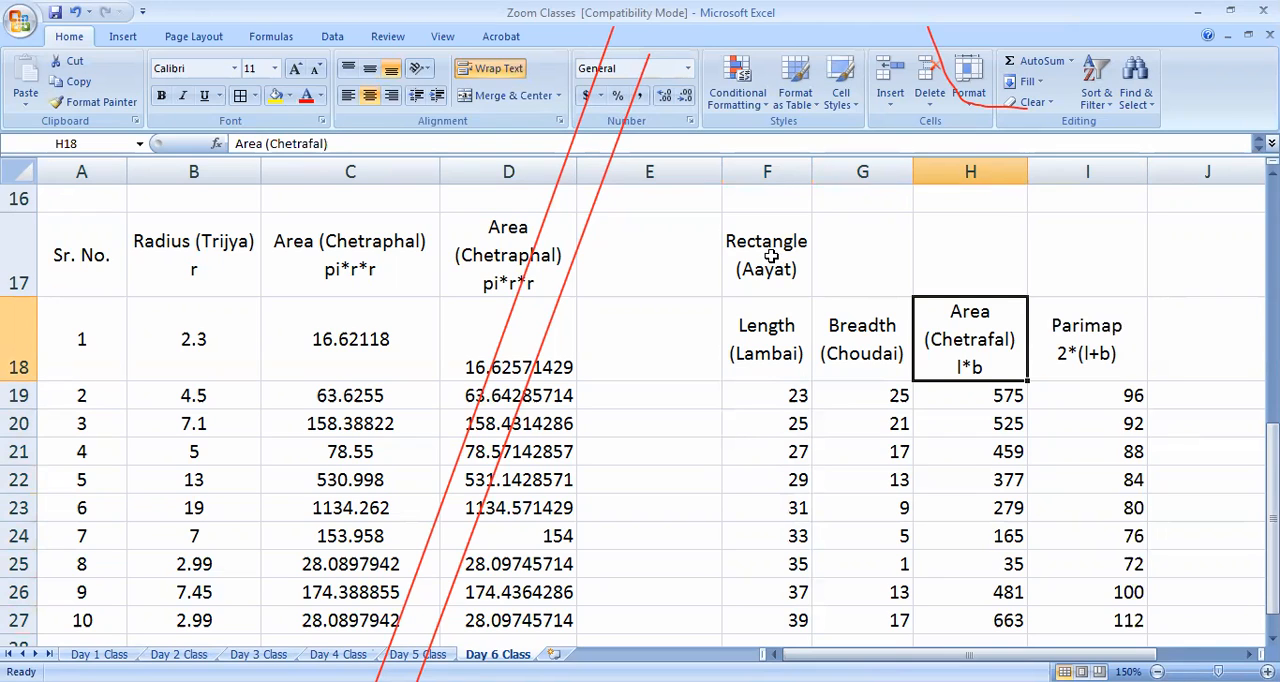
{"action": "left_click", "coordinate": [770, 256]}
{"action": "left_click_drag", "start_coordinate": [774, 253], "coordinate": [1083, 261]}
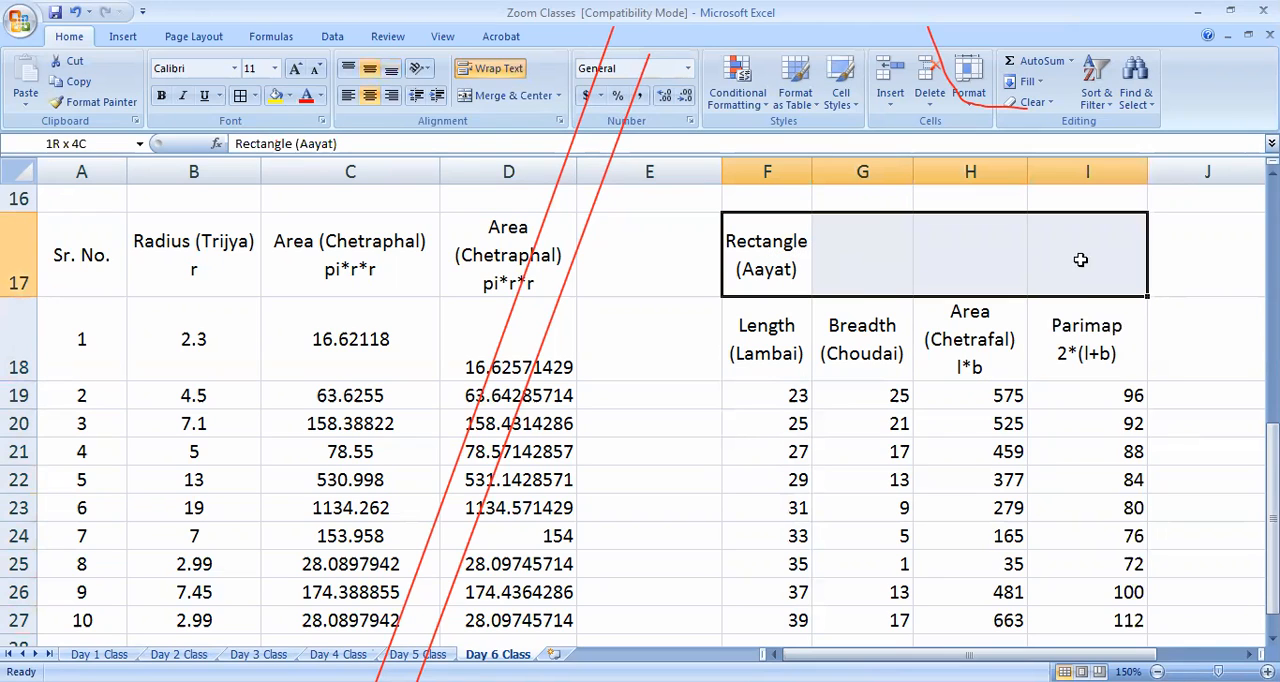
{"action": "left_click", "coordinate": [960, 451]}
{"action": "left_click_drag", "start_coordinate": [773, 265], "coordinate": [1126, 286]}
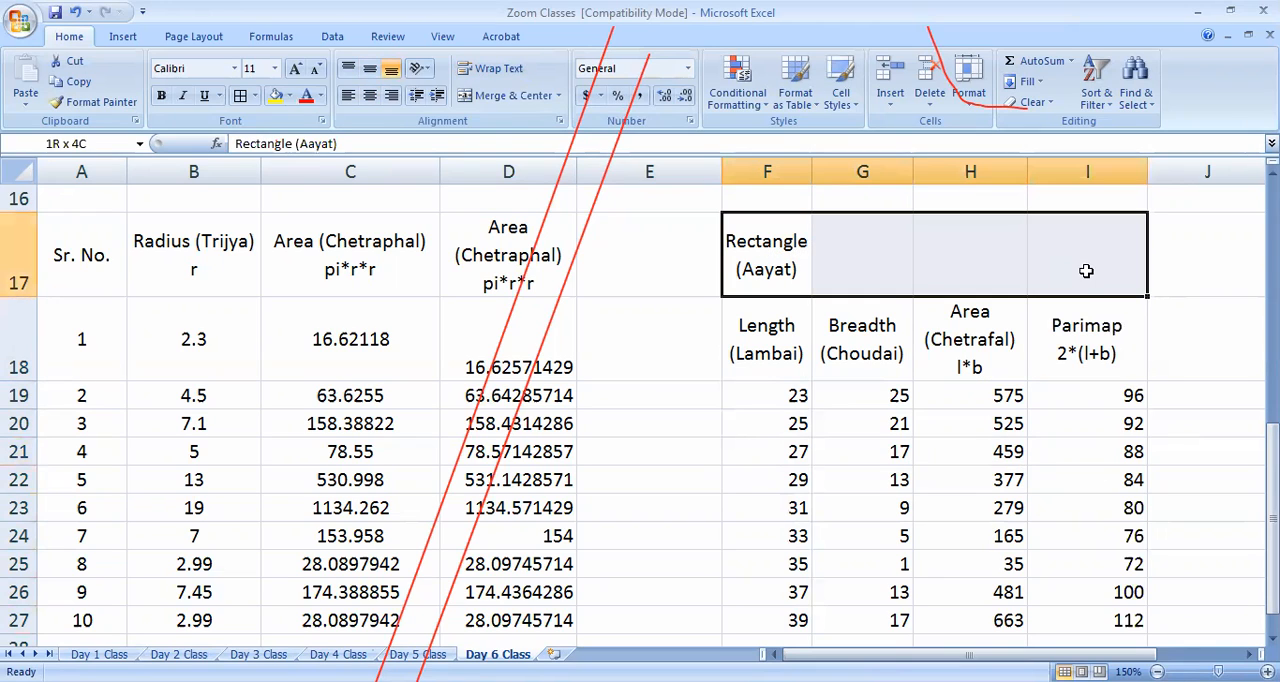
{"action": "left_click", "coordinate": [937, 512]}
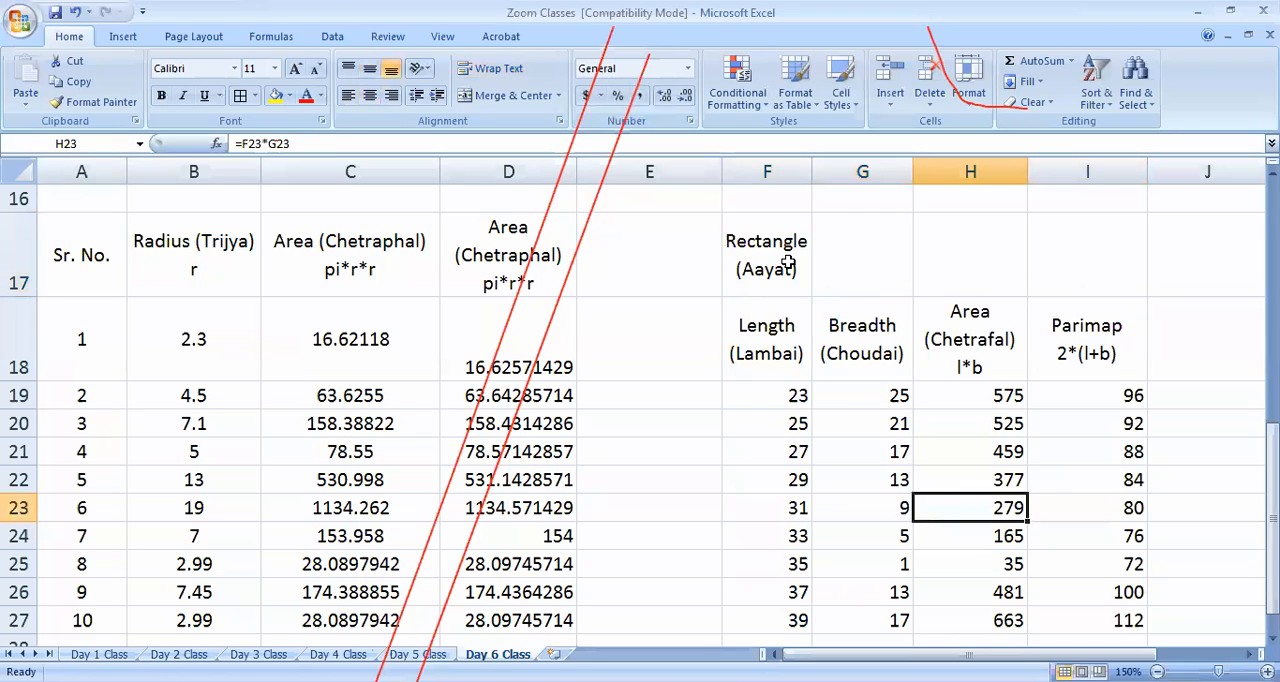
Copy the Rectangle (Aayat) heading from F17 into G17, H17 and I17
{"action": "left_click", "coordinate": [788, 262]}
{"action": "key", "text": "ctrl+c"}
{"action": "left_click", "coordinate": [889, 260]}
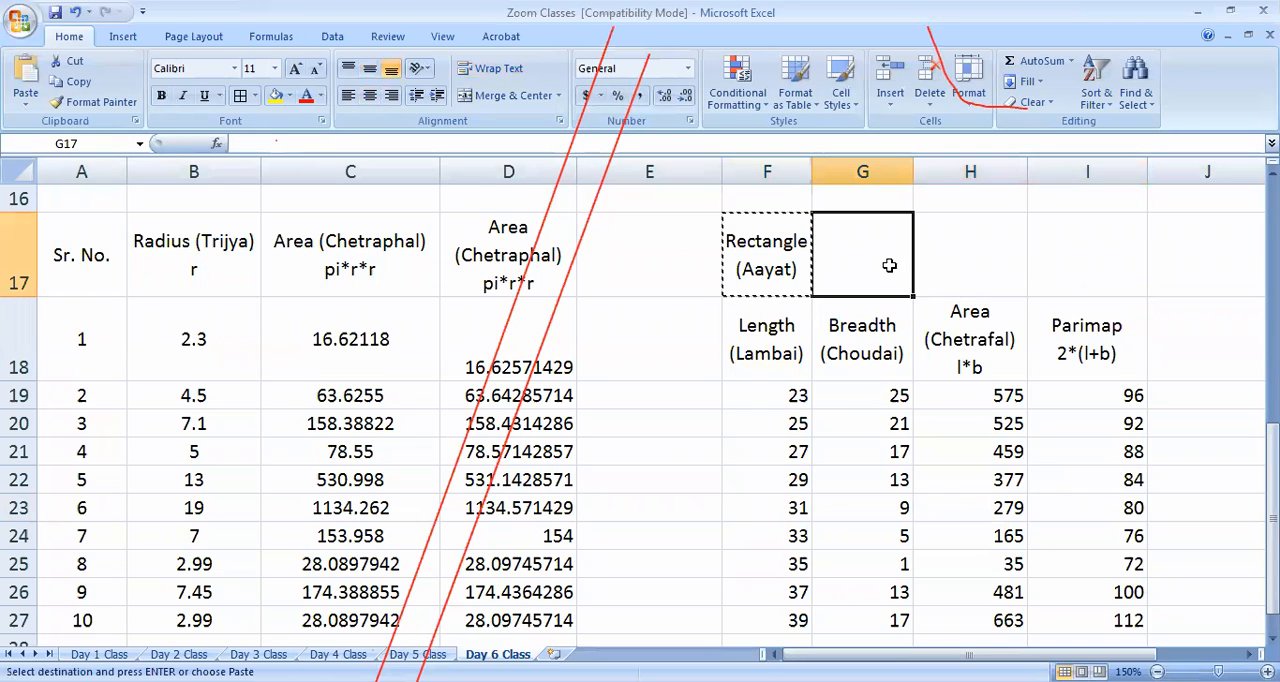
{"action": "key", "text": "ctrl+v"}
{"action": "left_click", "coordinate": [943, 263]}
{"action": "key", "text": "ctrl+v"}
{"action": "left_click", "coordinate": [1048, 267]}
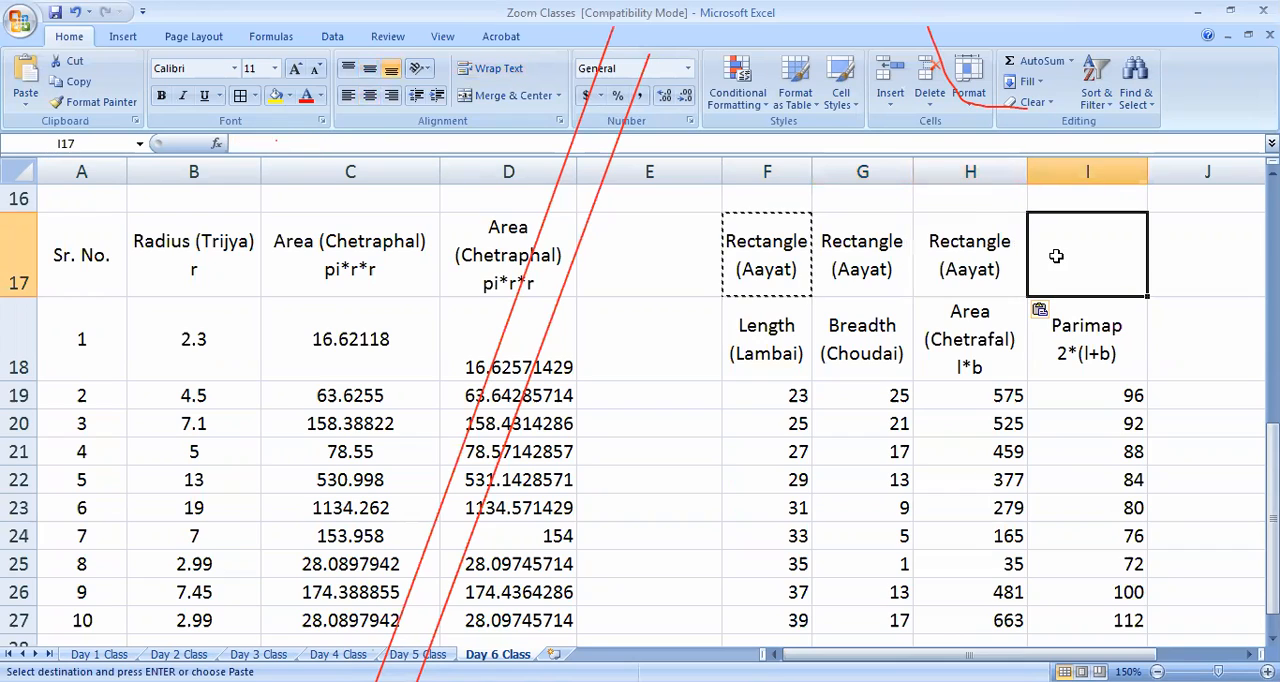
{"action": "key", "text": "ctrl+v"}
{"action": "key", "text": "Escape"}
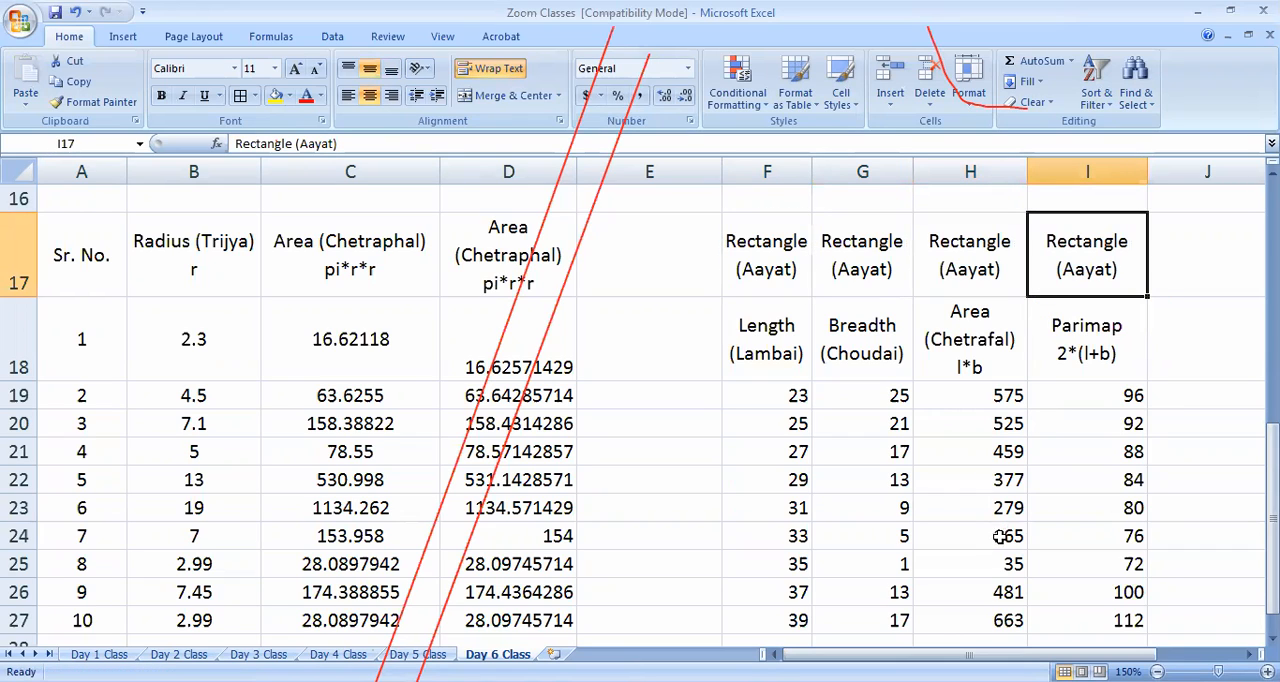
Merge and centre F17:I17 so a single Rectangle (Aayat) heading spans the four table columns
{"action": "left_click_drag", "start_coordinate": [782, 267], "coordinate": [1073, 269]}
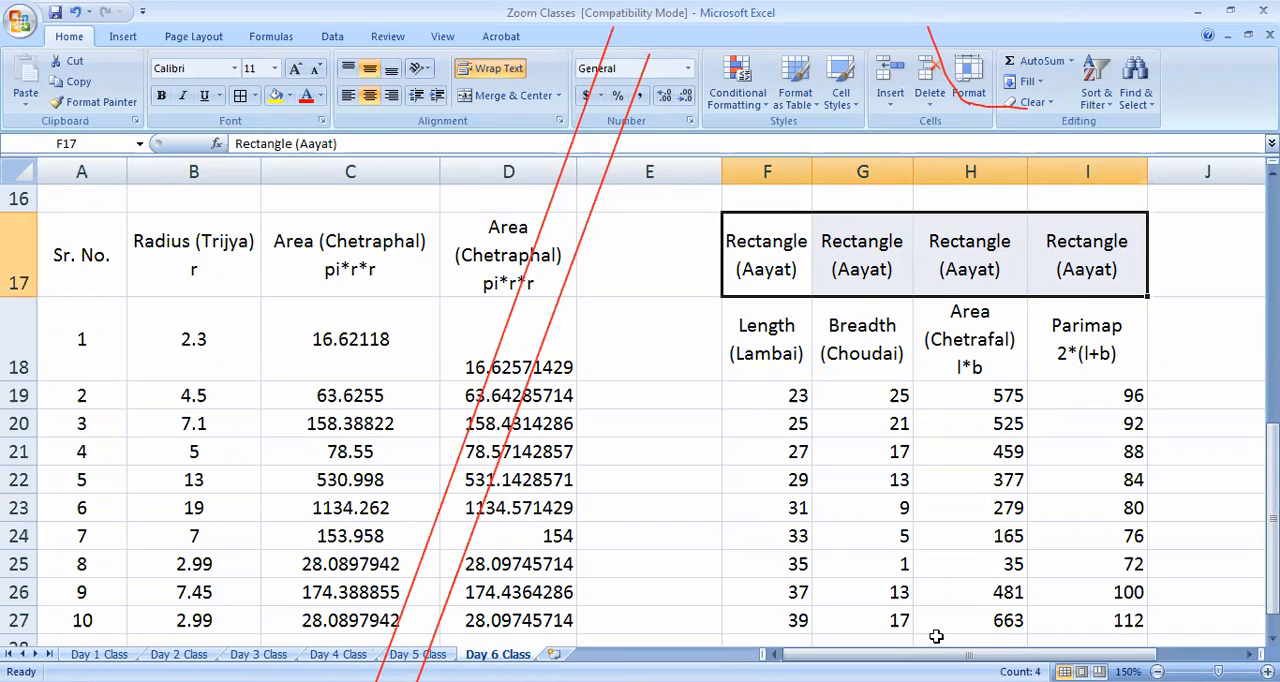
{"action": "left_click", "coordinate": [492, 106]}
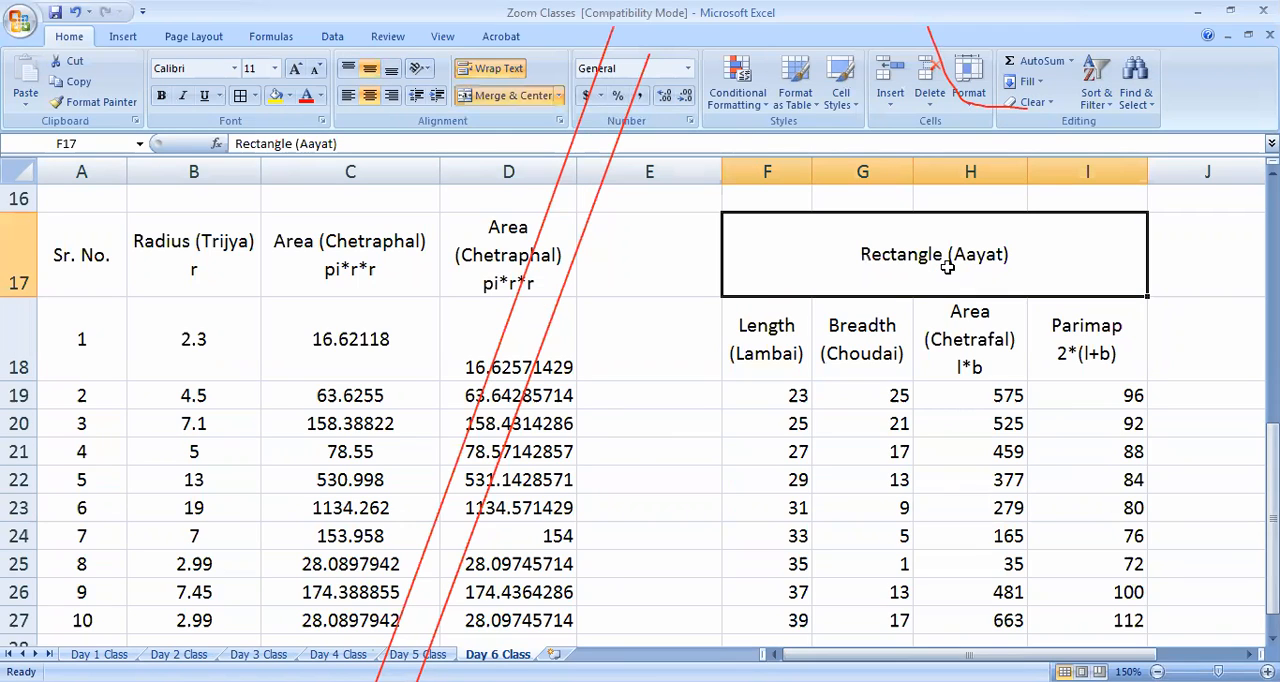
{"action": "key", "text": "alt+Tab"}
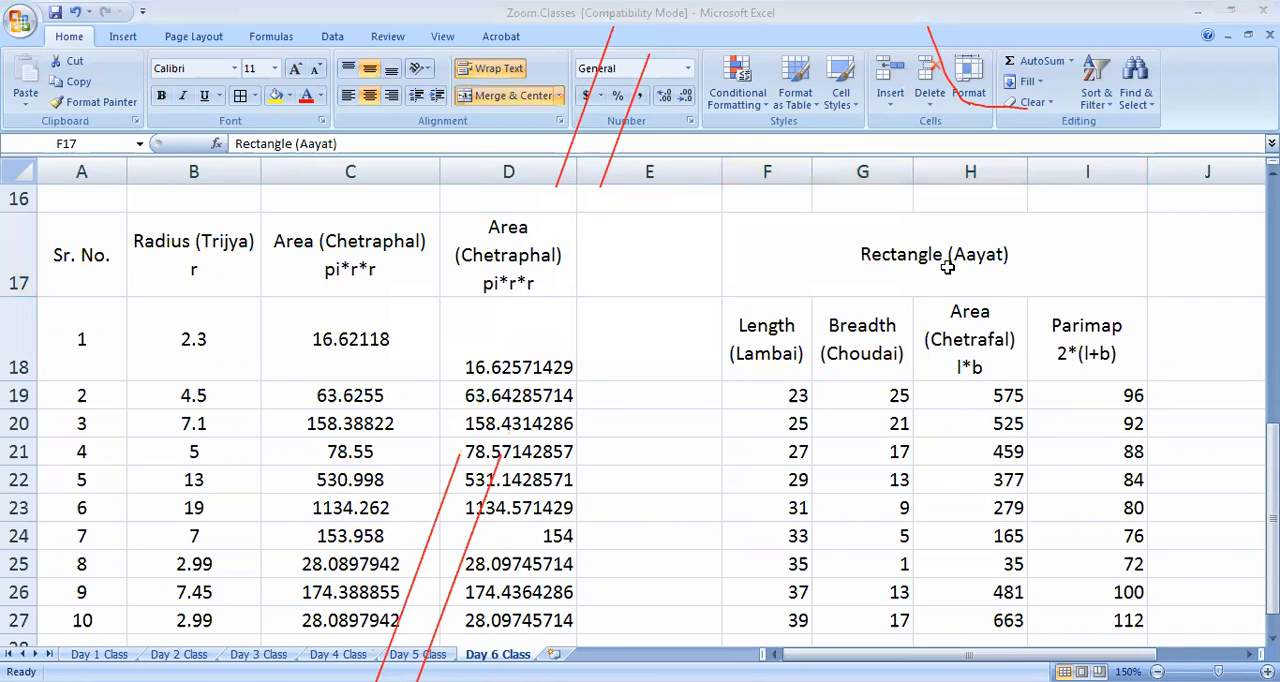
{"action": "left_click", "coordinate": [947, 267]}
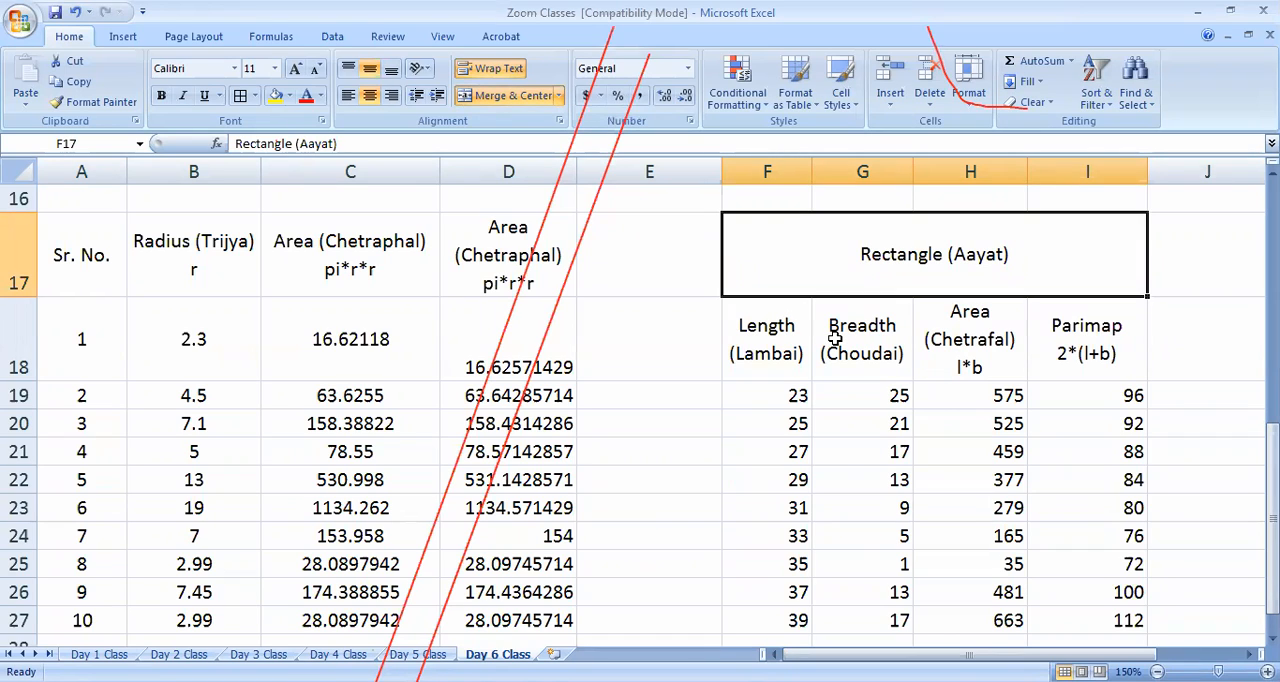
{"action": "left_click", "coordinate": [822, 391]}
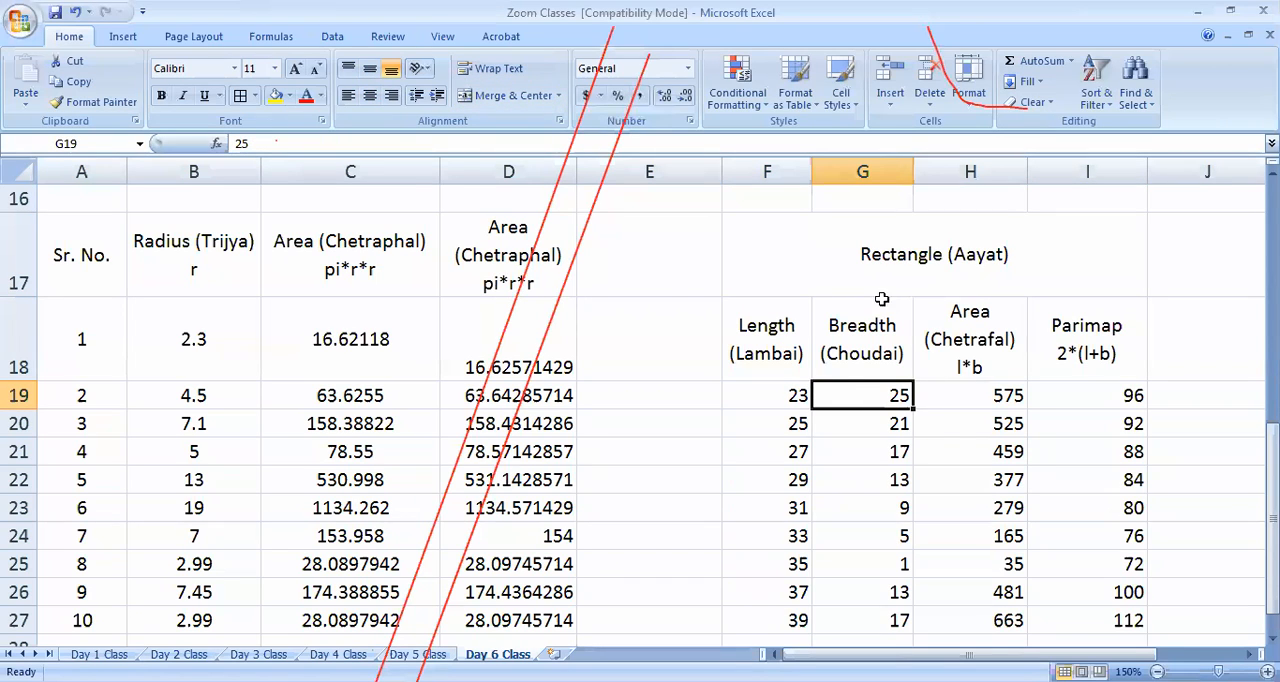
{"action": "left_click", "coordinate": [918, 272]}
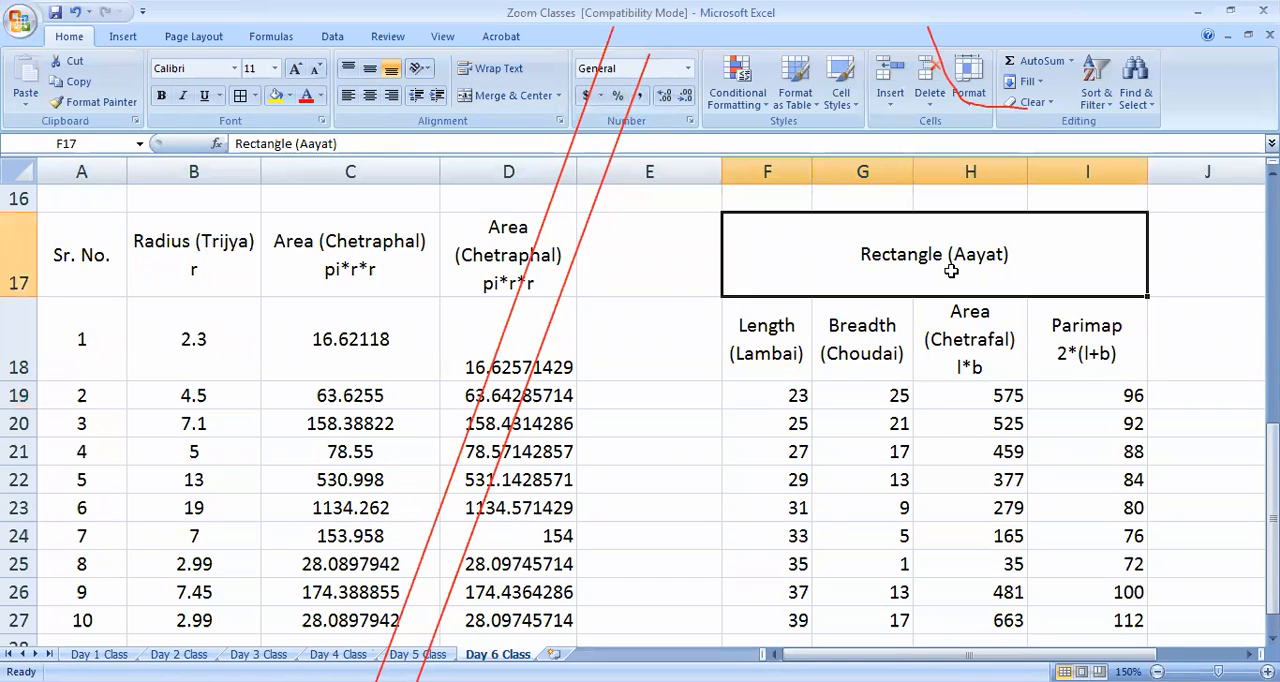
Apply borders to every cell of the rectangle table F17:I27 and add a thick border around its outside
{"action": "left_click_drag", "start_coordinate": [826, 285], "coordinate": [958, 614]}
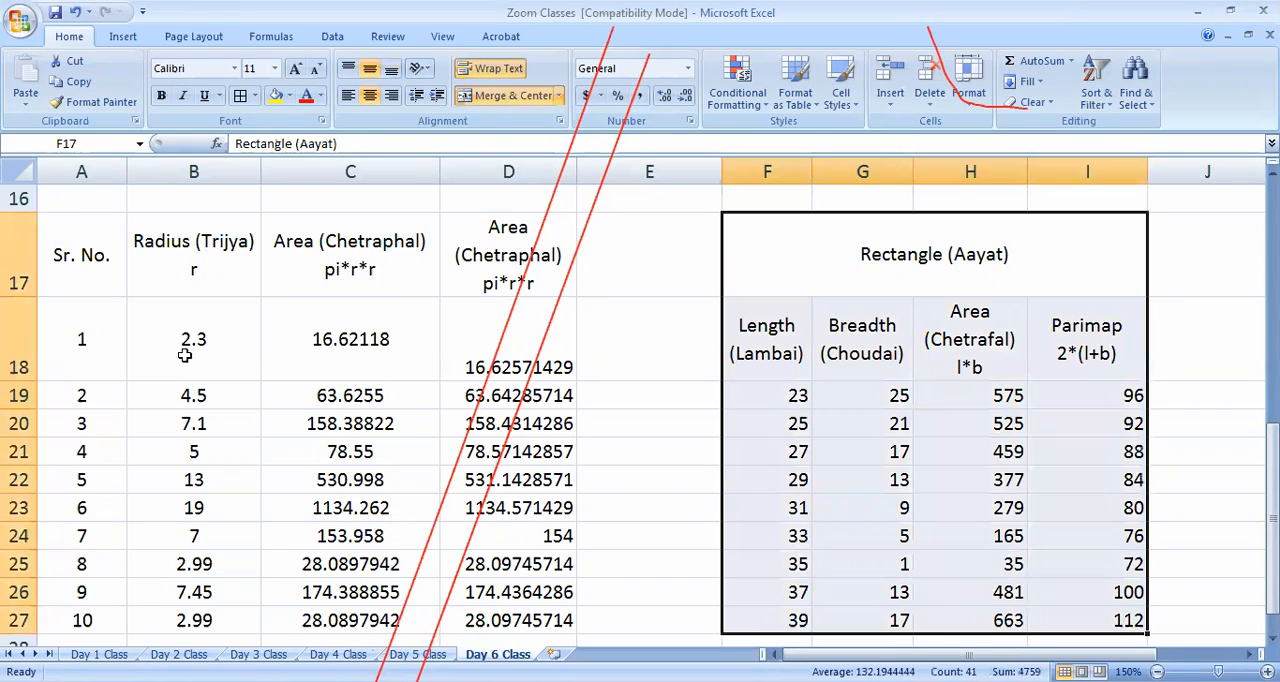
{"action": "left_click", "coordinate": [240, 95]}
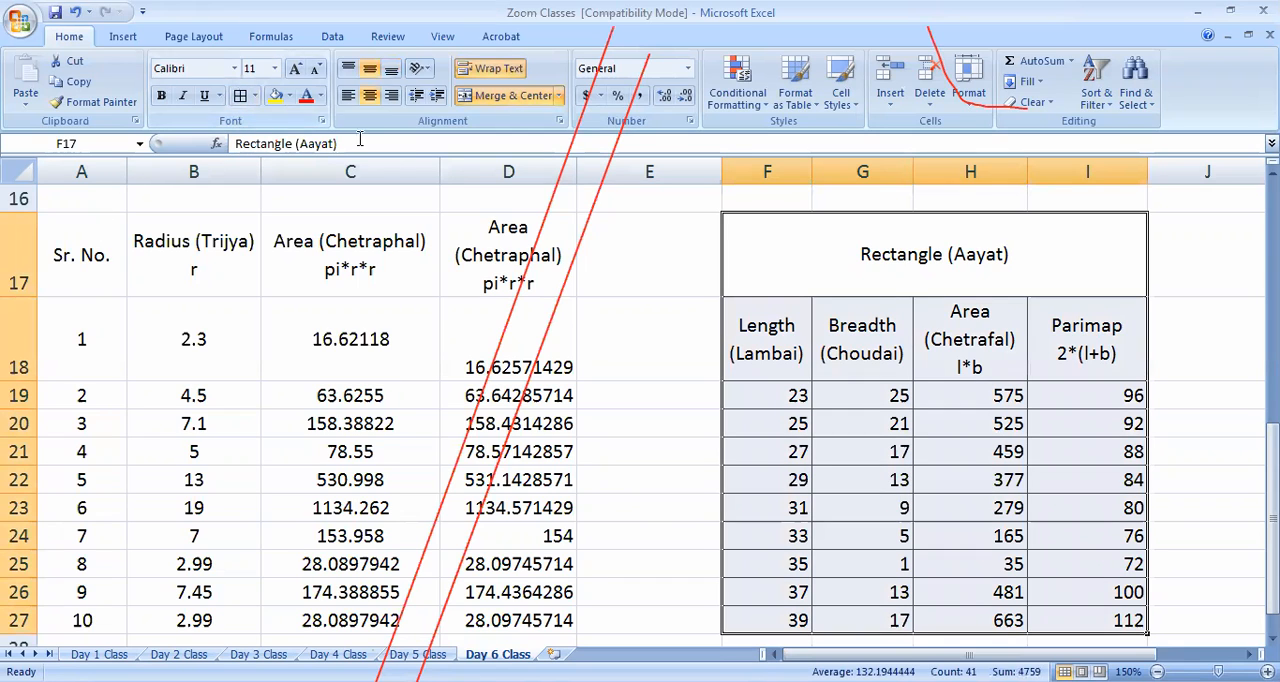
{"action": "left_click", "coordinate": [258, 95]}
{"action": "left_click", "coordinate": [268, 287]}
{"action": "left_click", "coordinate": [508, 423]}
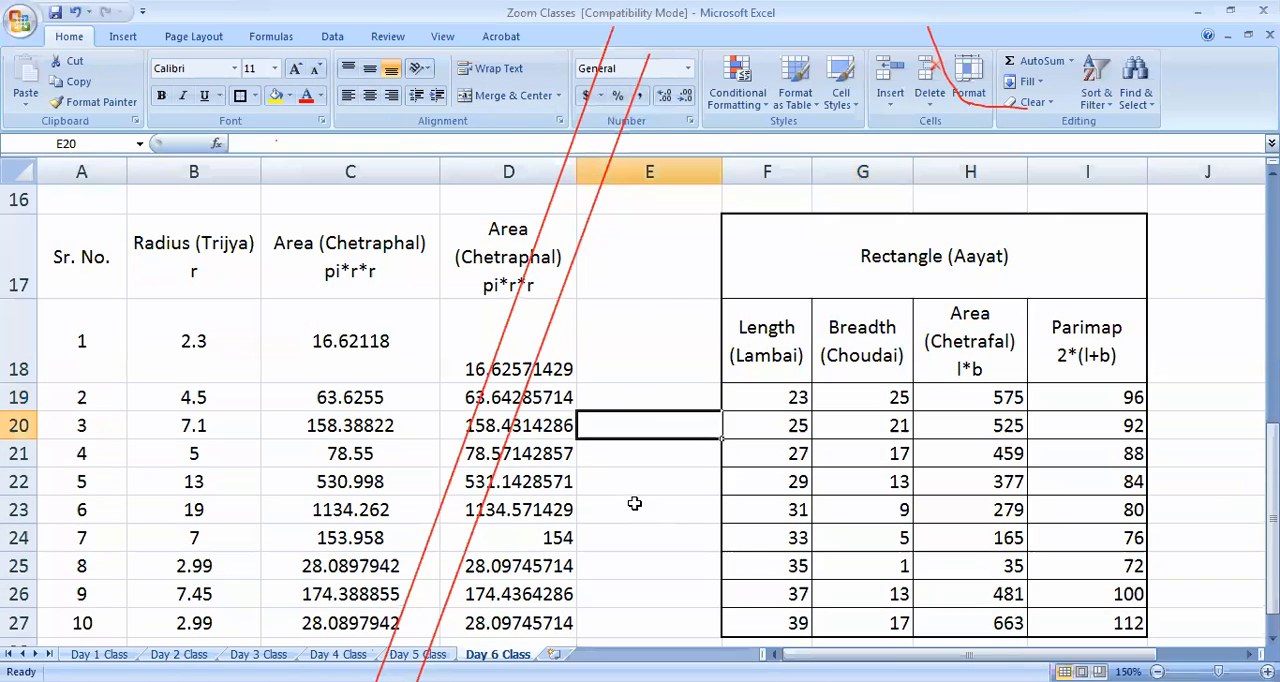
Fill the column headings F18:I18 with yellow and the merged Rectangle (Aayat) heading above them with red
{"action": "left_click_drag", "start_coordinate": [740, 338], "coordinate": [1072, 356]}
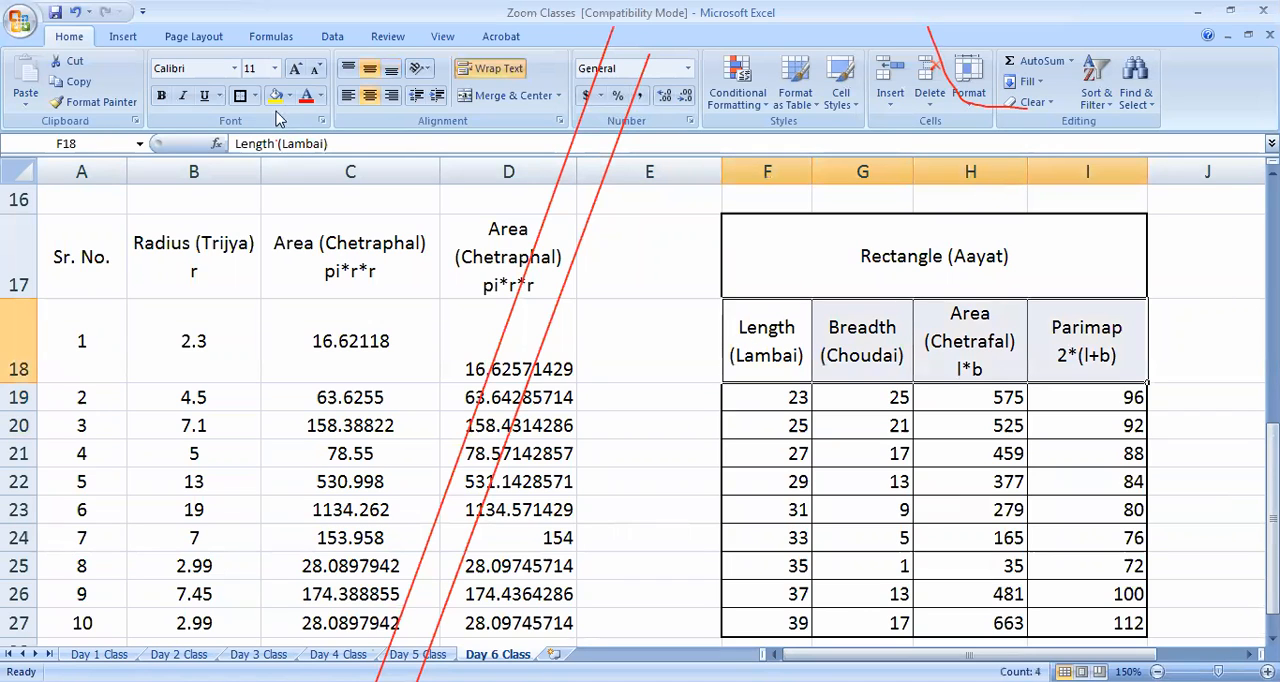
{"action": "left_click", "coordinate": [275, 95]}
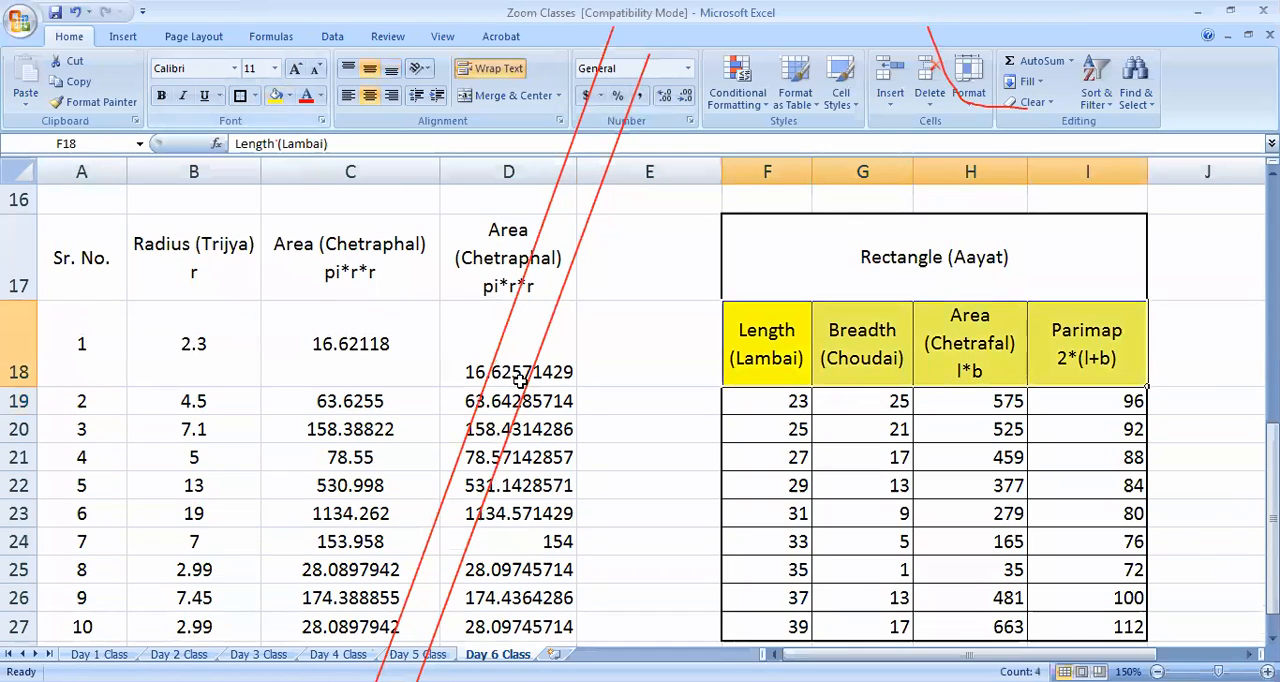
{"action": "left_click", "coordinate": [508, 343]}
{"action": "left_click", "coordinate": [872, 274]}
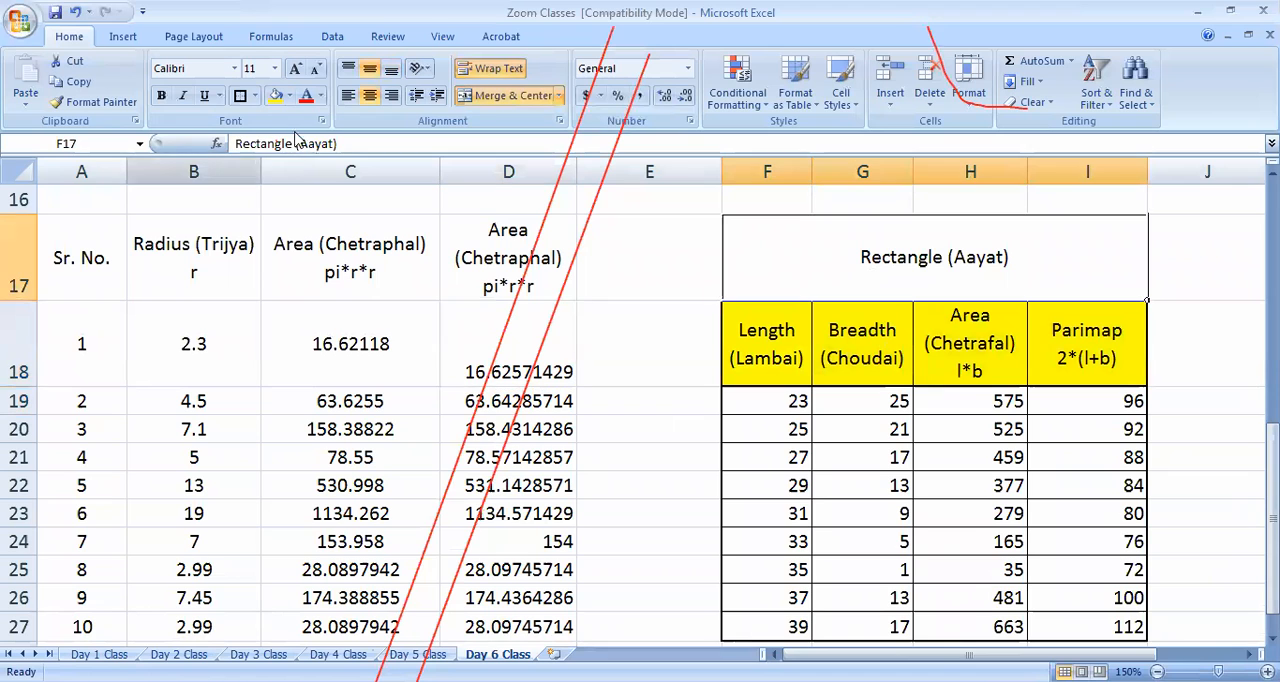
{"action": "left_click", "coordinate": [288, 96]}
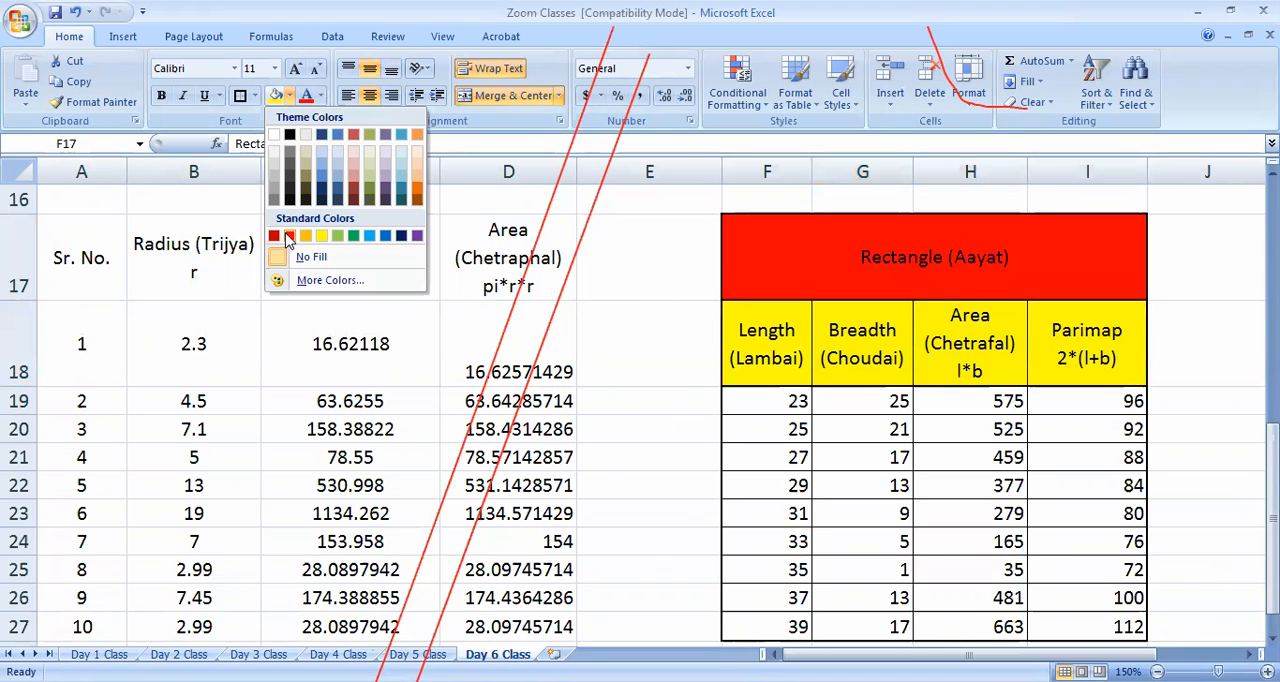
{"action": "left_click", "coordinate": [288, 236]}
{"action": "left_click", "coordinate": [649, 400]}
Examine the formatted rectangle table, including its length and breadth columns, area heading and the formula in H19
{"action": "scroll", "coordinate": [663, 537], "scroll_direction": "down", "scroll_amount": 3}
{"action": "scroll", "coordinate": [686, 566], "scroll_direction": "up", "scroll_amount": 3}
{"action": "scroll", "coordinate": [650, 572], "scroll_direction": "down", "scroll_amount": 1}
{"action": "scroll", "coordinate": [658, 574], "scroll_direction": "up", "scroll_amount": 1}
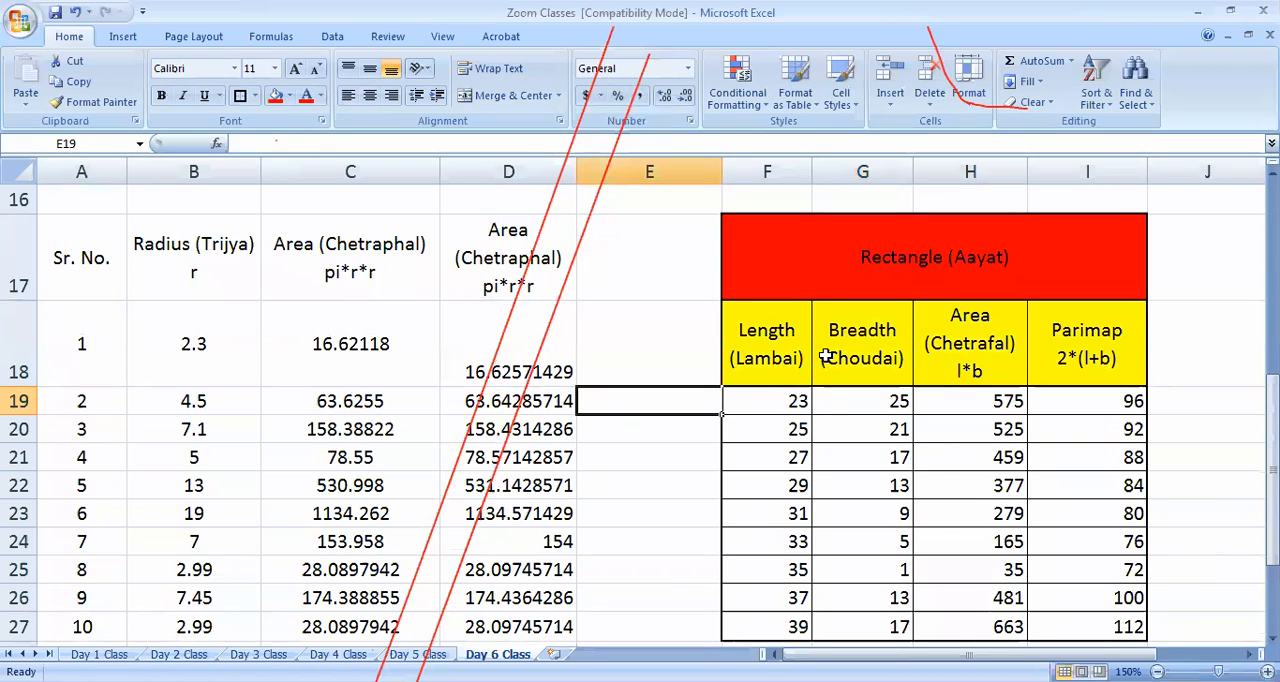
{"action": "left_click_drag", "start_coordinate": [768, 352], "coordinate": [893, 580]}
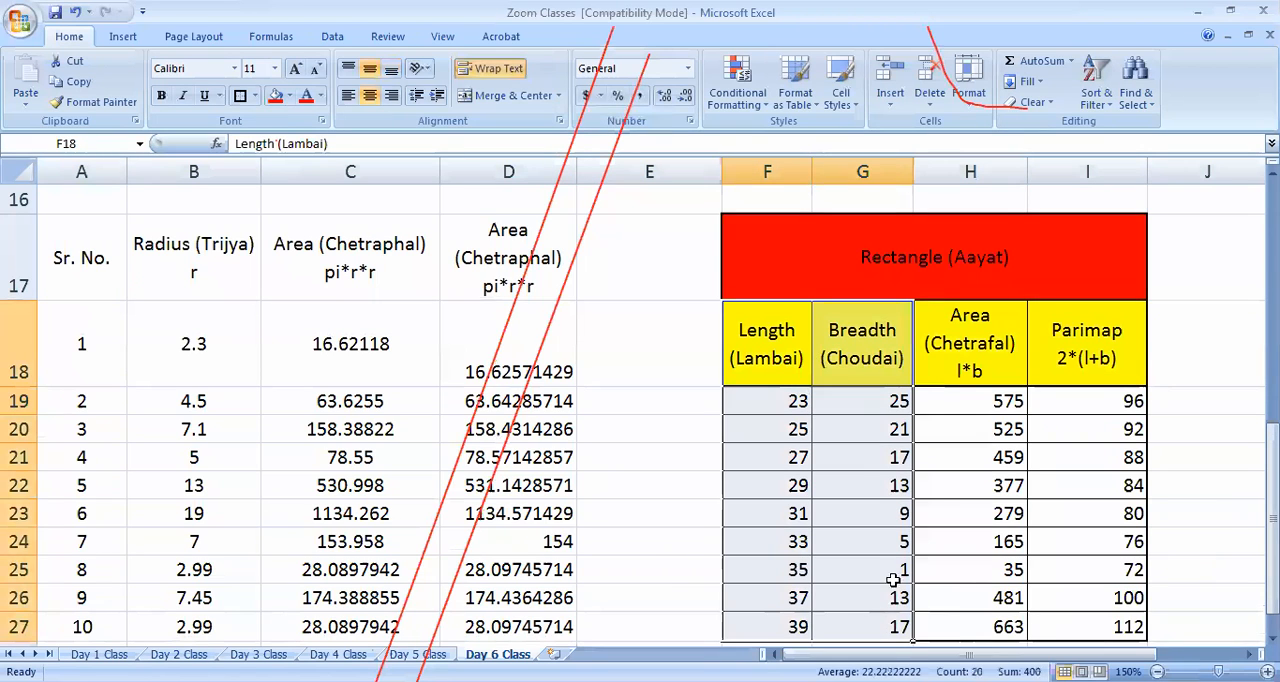
{"action": "left_click", "coordinate": [977, 353]}
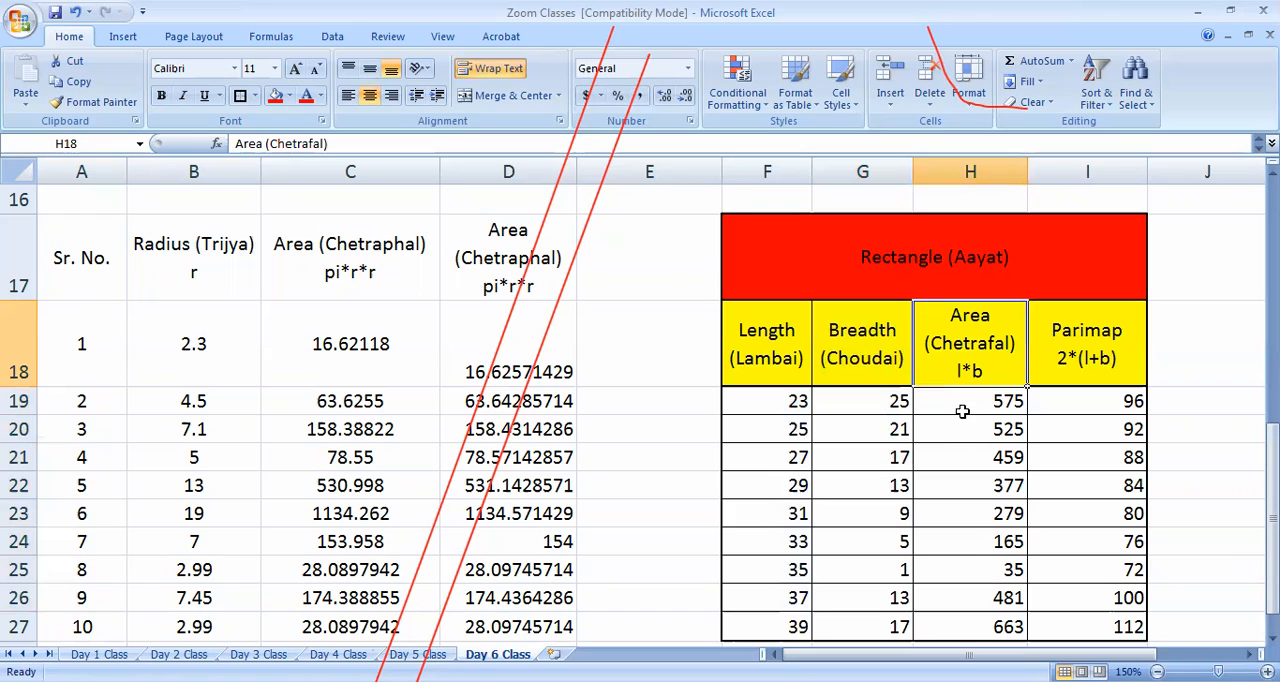
{"action": "left_click", "coordinate": [966, 408]}
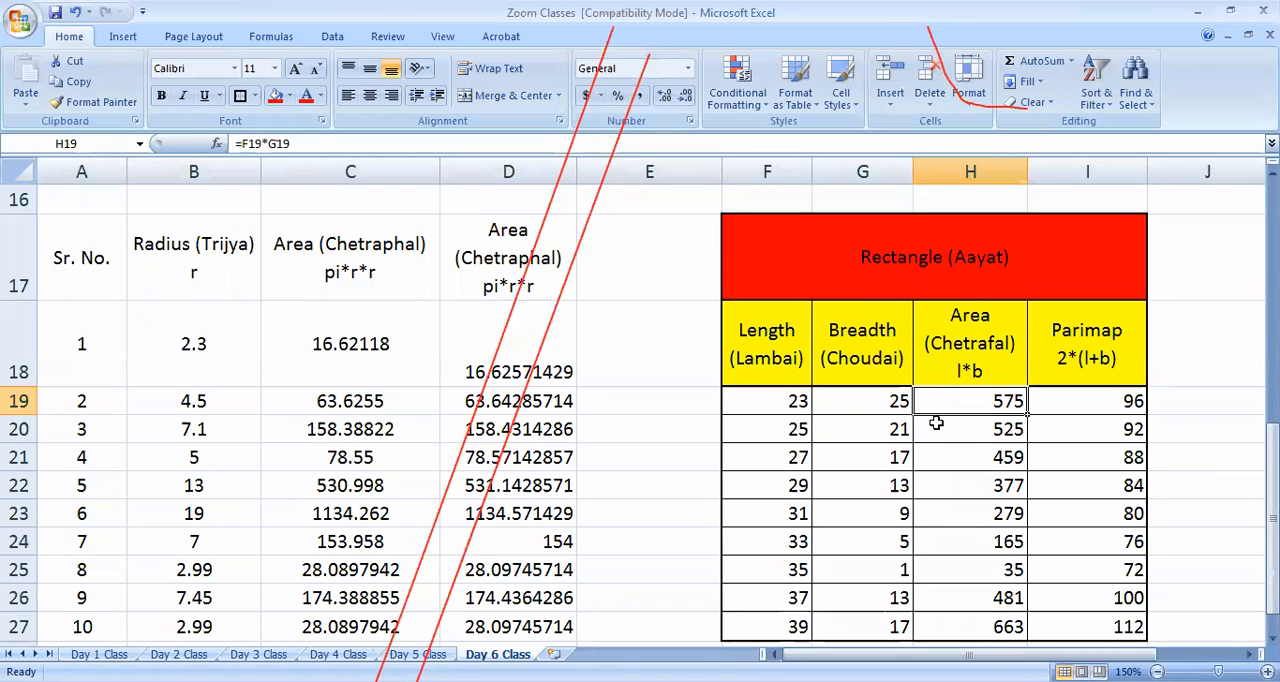
Look over the monthly expenditure table and its summaries together with the circle and rectangle tables below
{"action": "scroll", "coordinate": [683, 445], "scroll_direction": "up", "scroll_amount": 5}
{"action": "scroll", "coordinate": [683, 445], "scroll_direction": "down", "scroll_amount": 3}
{"action": "scroll", "coordinate": [683, 460], "scroll_direction": "up", "scroll_amount": 3}
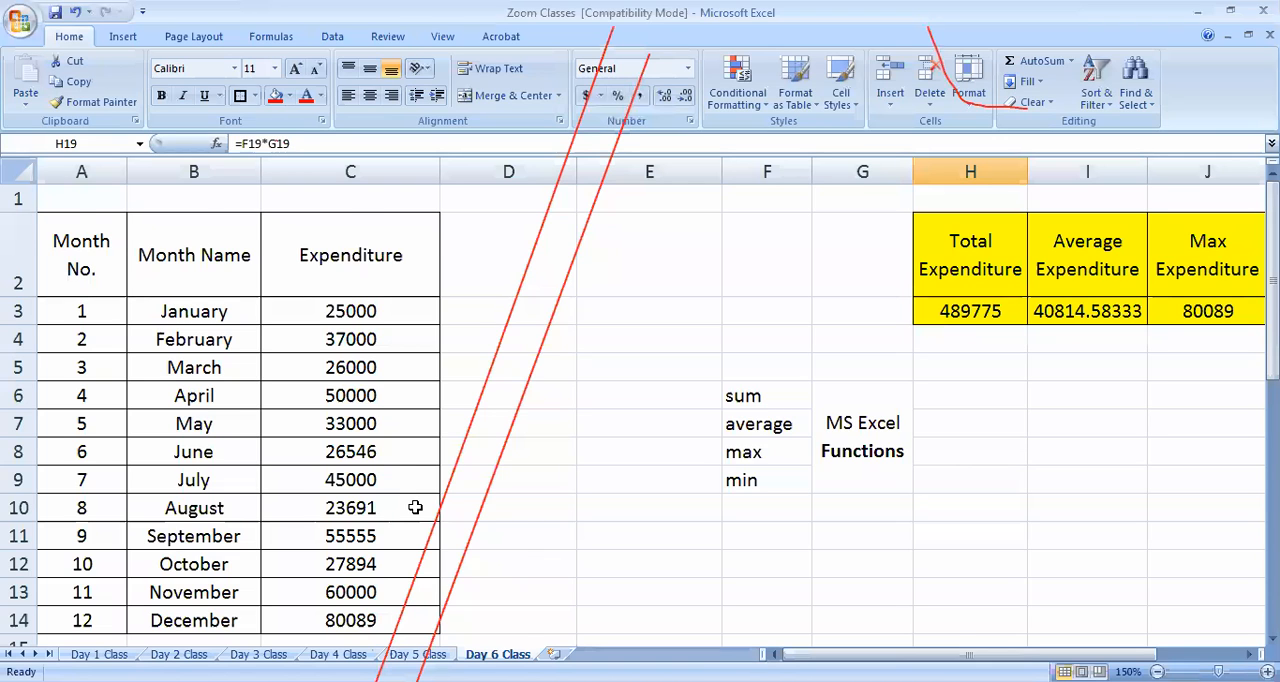
{"action": "scroll", "coordinate": [340, 532], "scroll_direction": "down", "scroll_amount": 2}
{"action": "scroll", "coordinate": [280, 463], "scroll_direction": "down", "scroll_amount": 3}
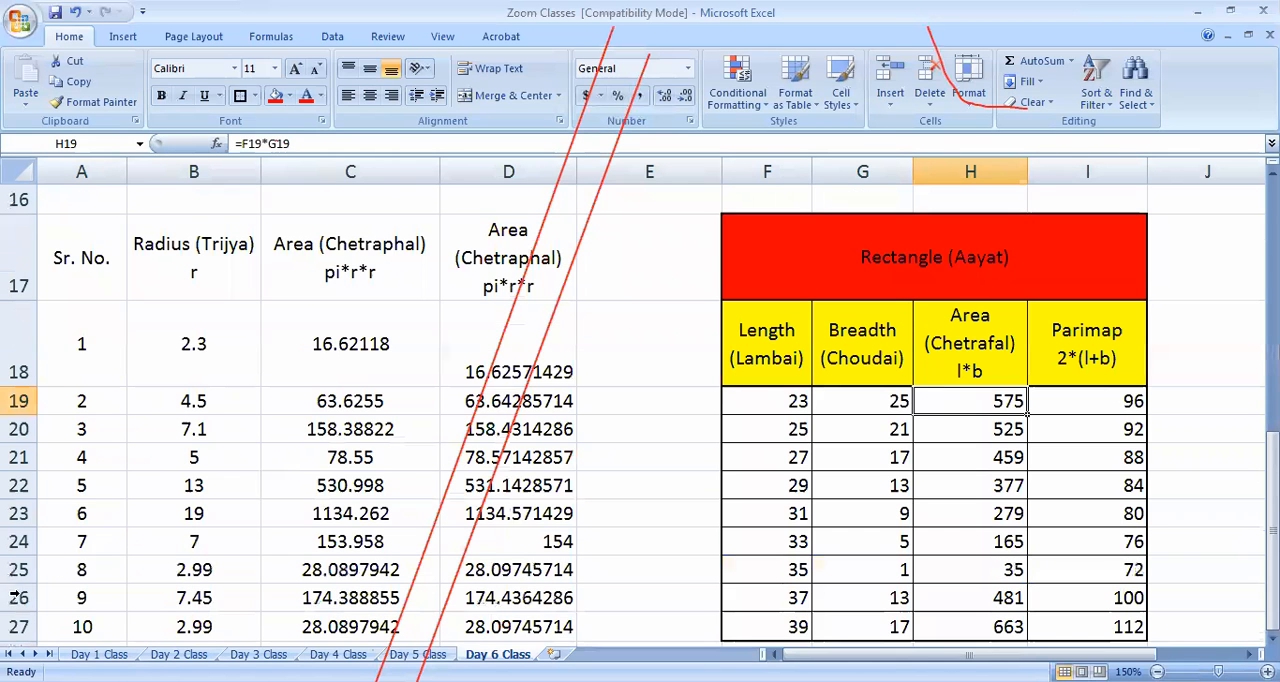
{"action": "scroll", "coordinate": [394, 606], "scroll_direction": "down", "scroll_amount": 3}
{"action": "scroll", "coordinate": [651, 583], "scroll_direction": "up", "scroll_amount": 3}
{"action": "scroll", "coordinate": [670, 580], "scroll_direction": "down", "scroll_amount": 1}
{"action": "scroll", "coordinate": [663, 574], "scroll_direction": "up", "scroll_amount": 1}
Inspect the circle area formulas in C18 to C20 and review the surrounding circle table
{"action": "left_click", "coordinate": [351, 373]}
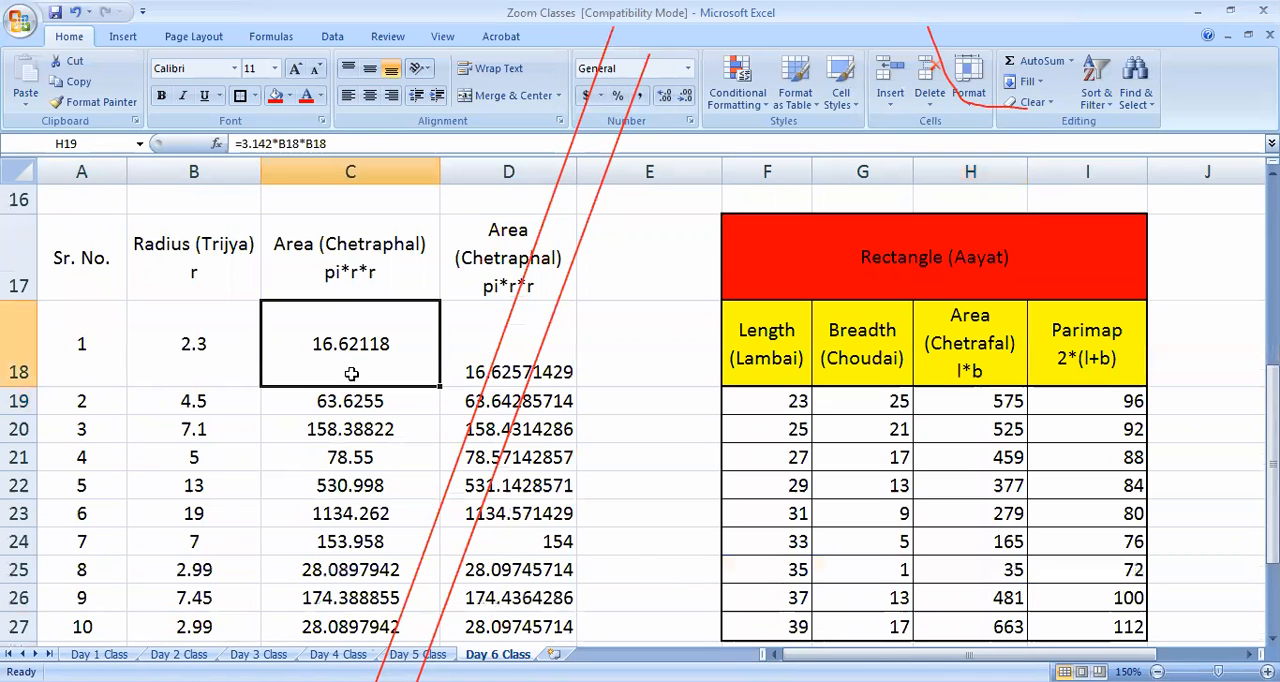
{"action": "left_click", "coordinate": [366, 406]}
{"action": "left_click", "coordinate": [366, 429]}
{"action": "left_click", "coordinate": [360, 360]}
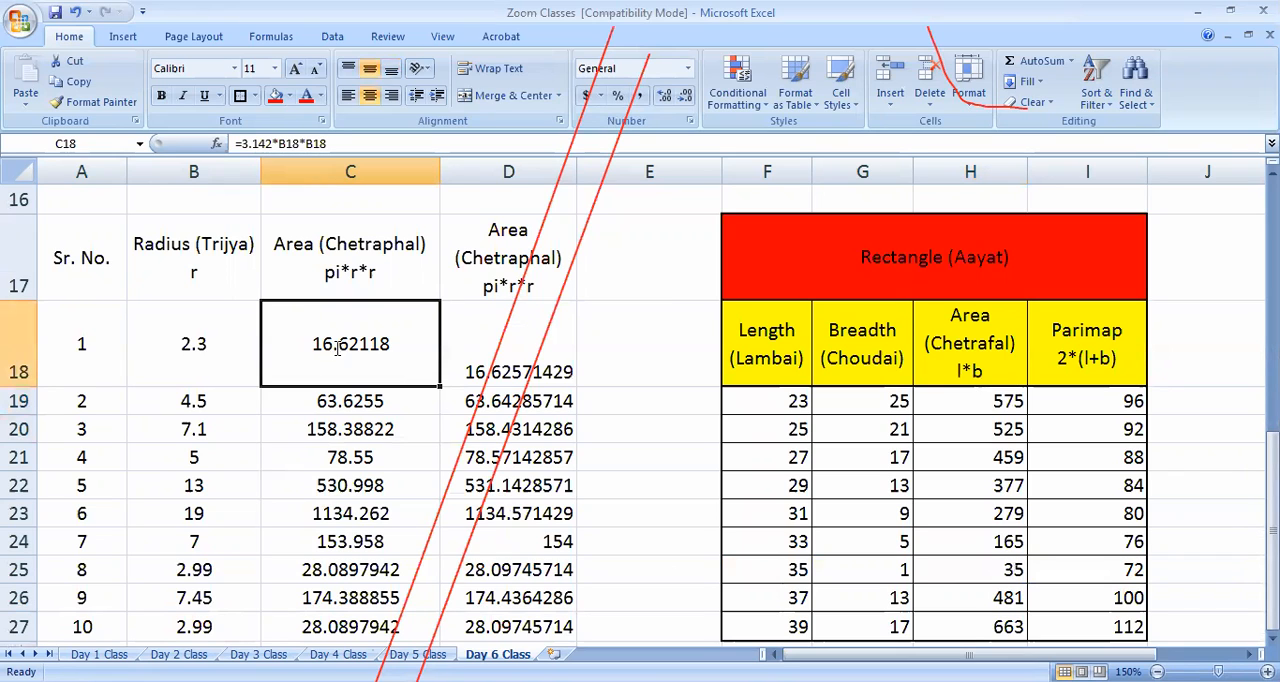
{"action": "double_click", "coordinate": [338, 347]}
{"action": "key", "text": "Escape"}
{"action": "scroll", "coordinate": [420, 390], "scroll_direction": "down", "scroll_amount": 1}
{"action": "scroll", "coordinate": [418, 401], "scroll_direction": "up", "scroll_amount": 1}
{"action": "scroll", "coordinate": [418, 401], "scroll_direction": "down", "scroll_amount": 1}
{"action": "scroll", "coordinate": [366, 403], "scroll_direction": "down", "scroll_amount": 1, "text": "ctrl"}
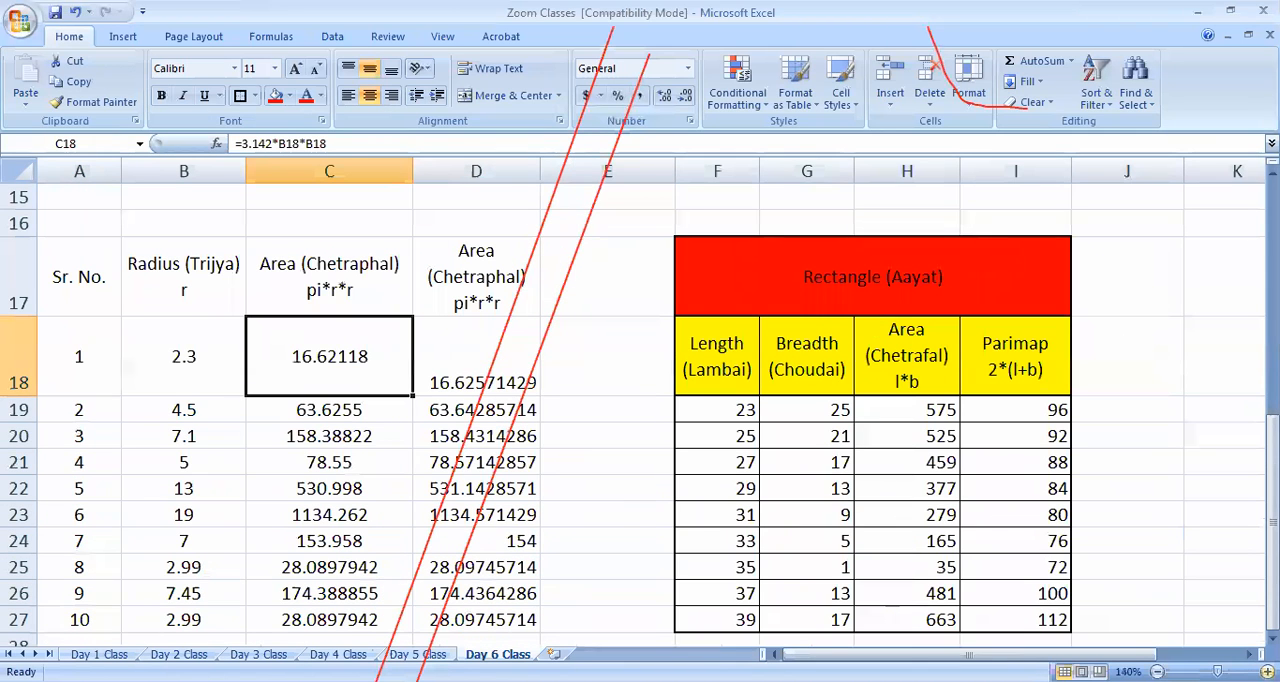
{"action": "scroll", "coordinate": [880, 470], "scroll_direction": "up", "scroll_amount": 1, "text": "ctrl"}
{"action": "left_click", "coordinate": [580, 248]}
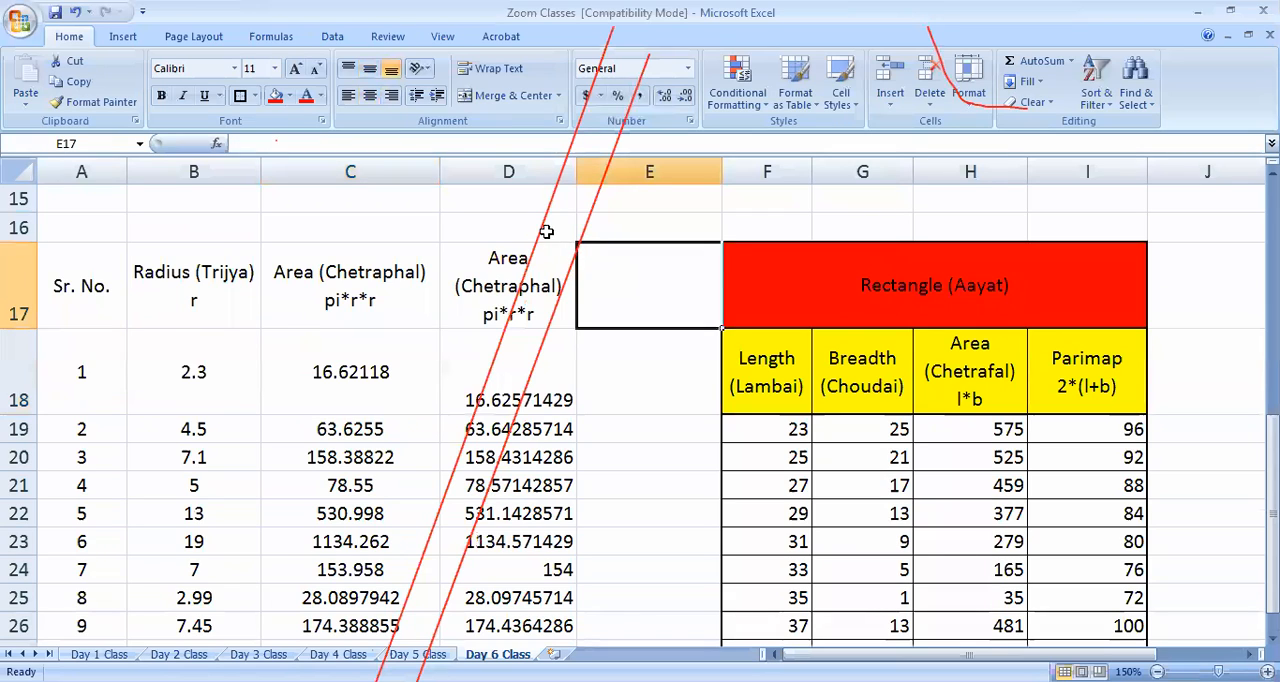
{"action": "left_click", "coordinate": [545, 223]}
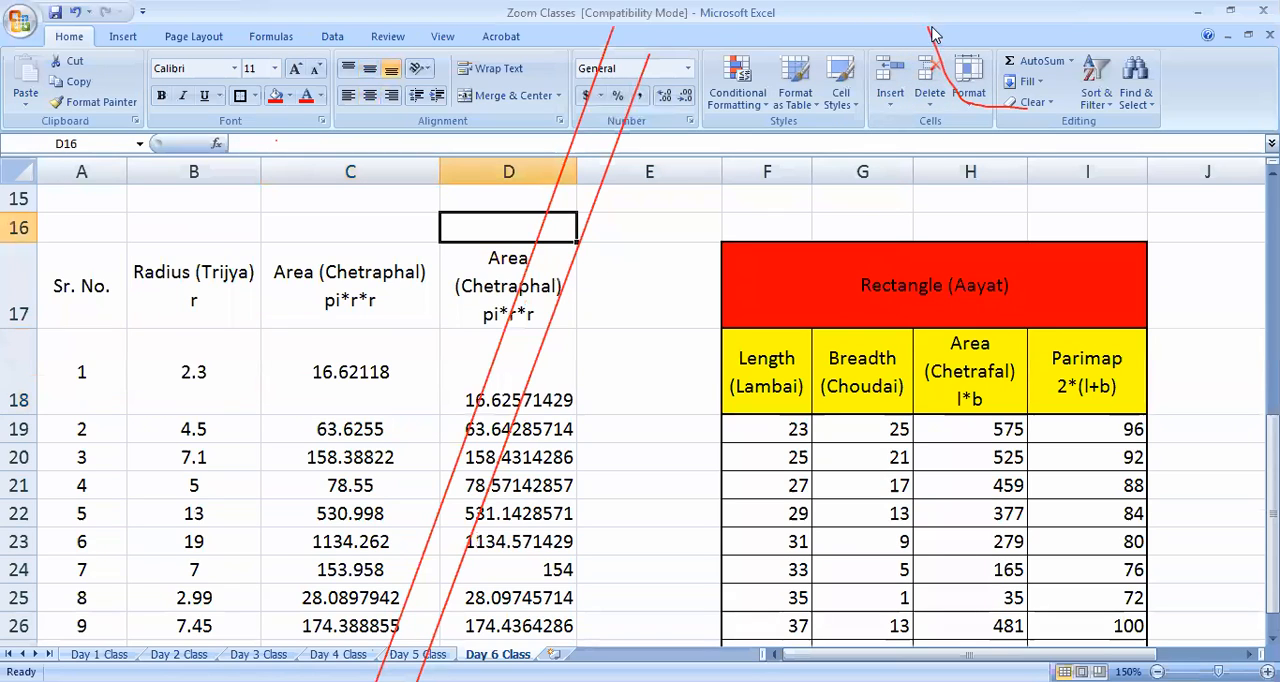
{"action": "scroll", "coordinate": [355, 385], "scroll_direction": "down", "scroll_amount": 1}
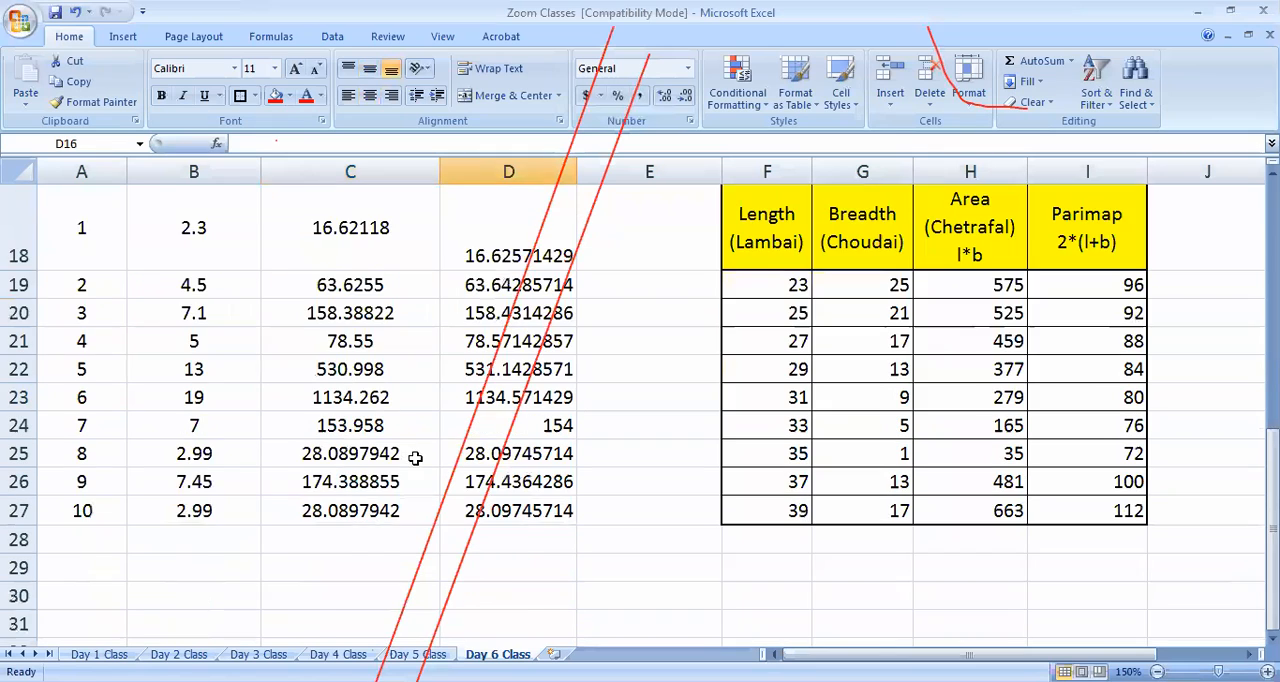
{"action": "scroll", "coordinate": [416, 459], "scroll_direction": "up", "scroll_amount": 1}
{"action": "left_click", "coordinate": [395, 397]}
{"action": "left_click_drag", "start_coordinate": [402, 364], "coordinate": [400, 570]}
{"action": "scroll", "coordinate": [537, 621], "scroll_direction": "down", "scroll_amount": 1}
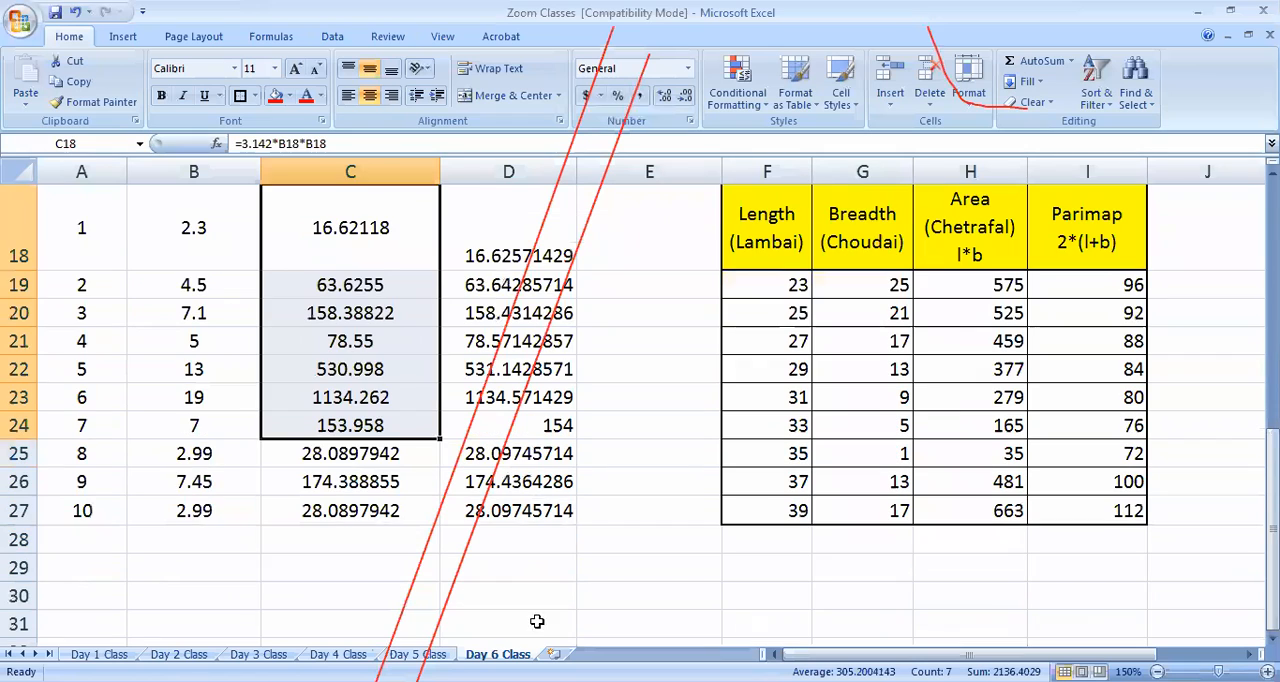
{"action": "left_click", "coordinate": [592, 532]}
{"action": "scroll", "coordinate": [482, 360], "scroll_direction": "up", "scroll_amount": 1}
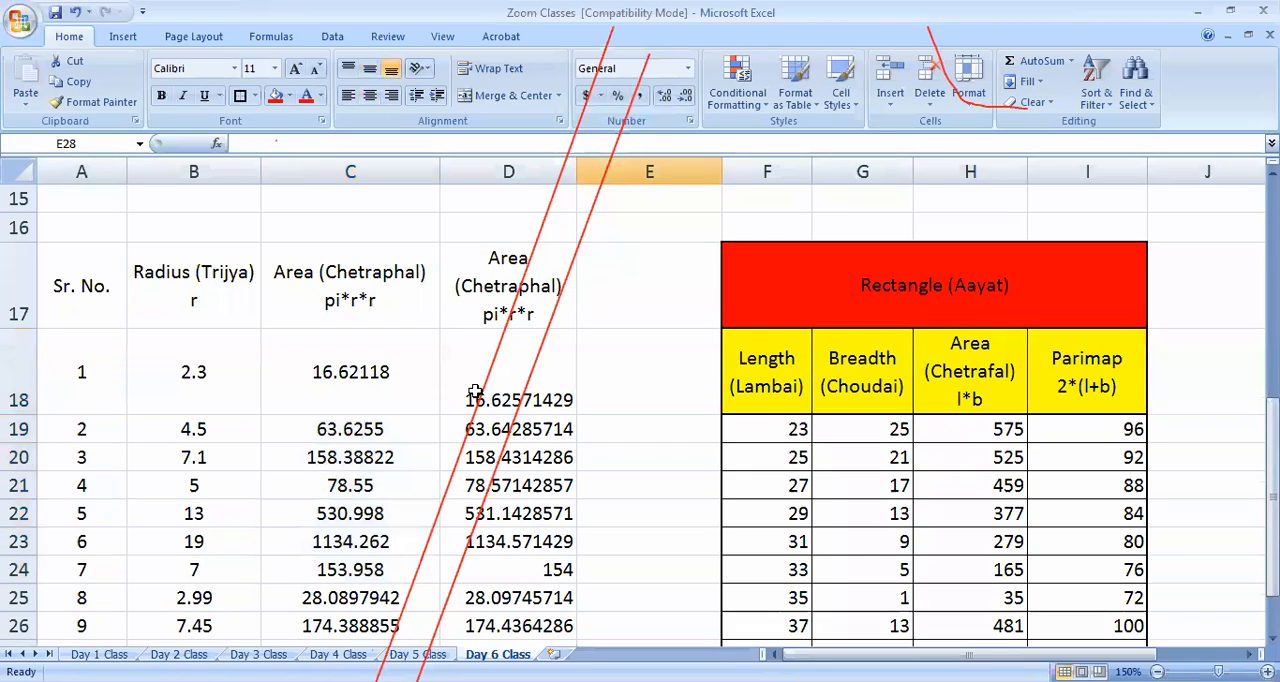
Format the circle areas in C18:C27 as Number with 2 decimal places and negative numbers in black parentheses
{"action": "left_click_drag", "start_coordinate": [403, 374], "coordinate": [402, 600]}
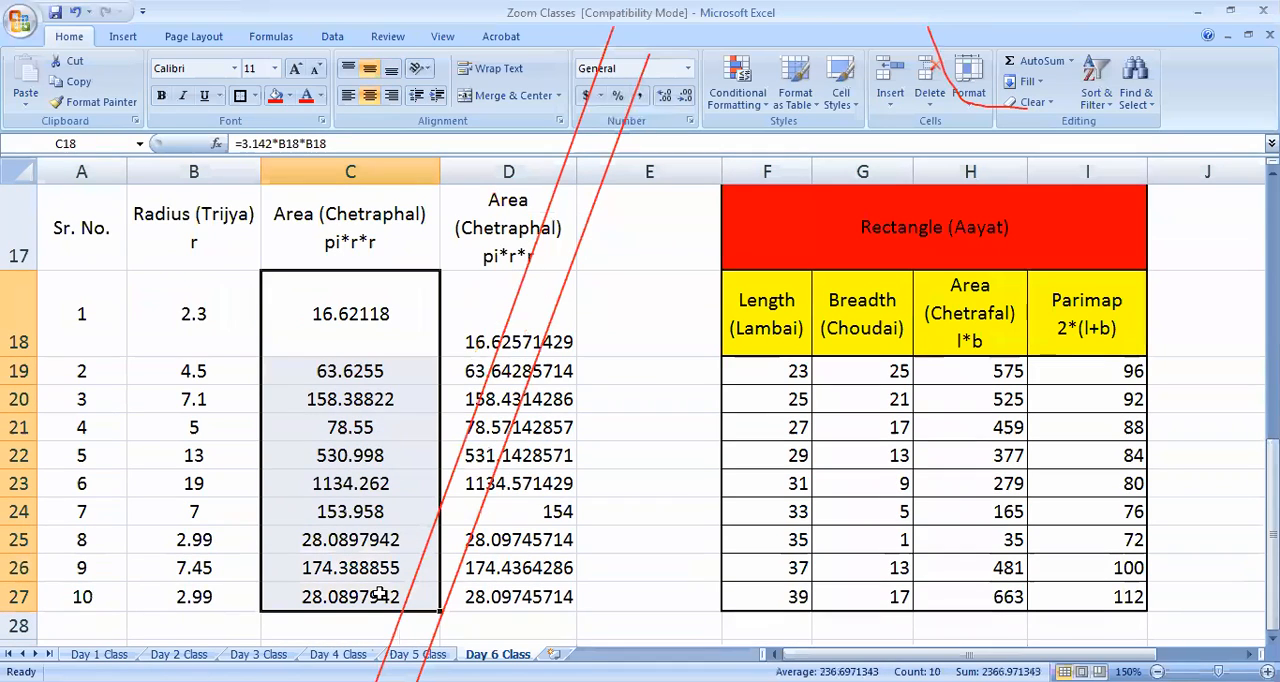
{"action": "right_click", "coordinate": [345, 593]}
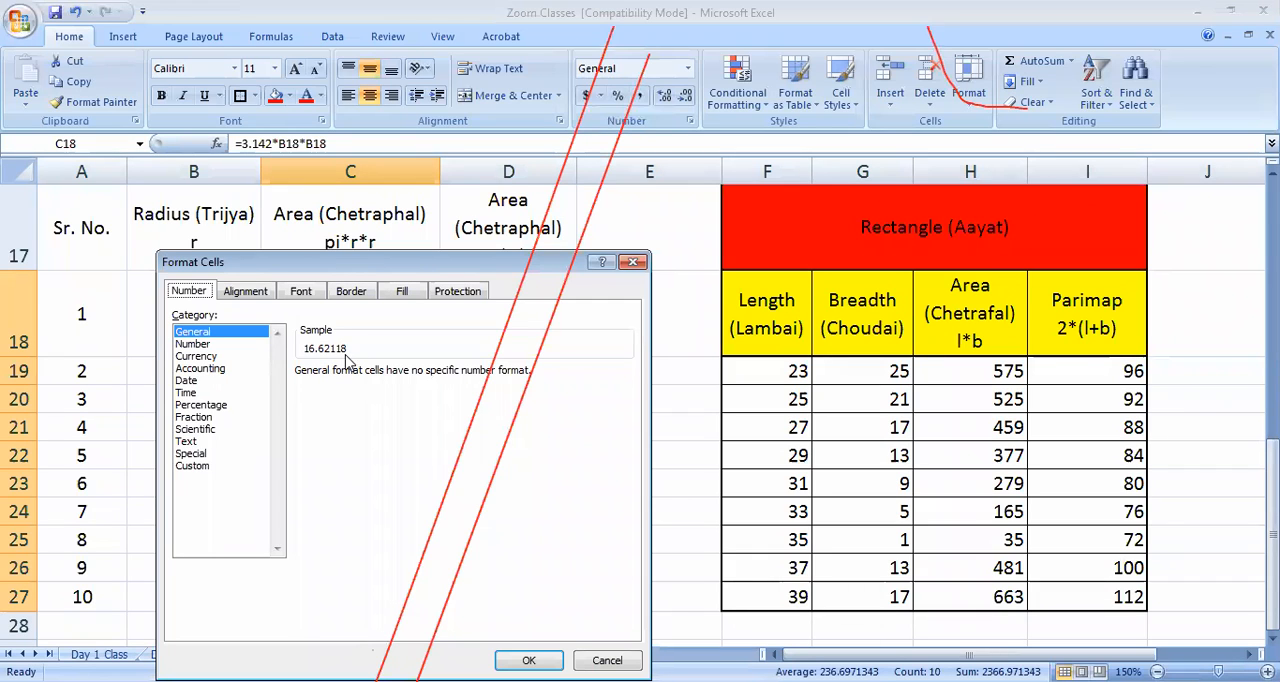
{"action": "left_click", "coordinate": [195, 344]}
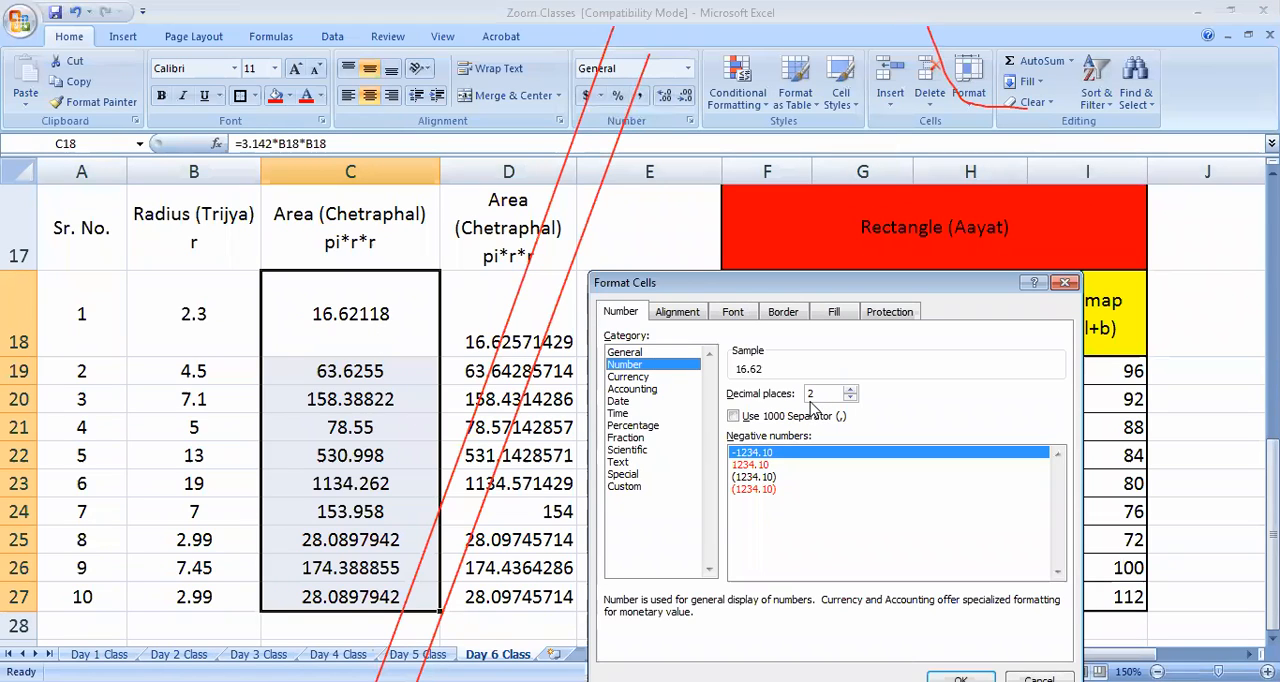
{"action": "left_click", "coordinate": [850, 389]}
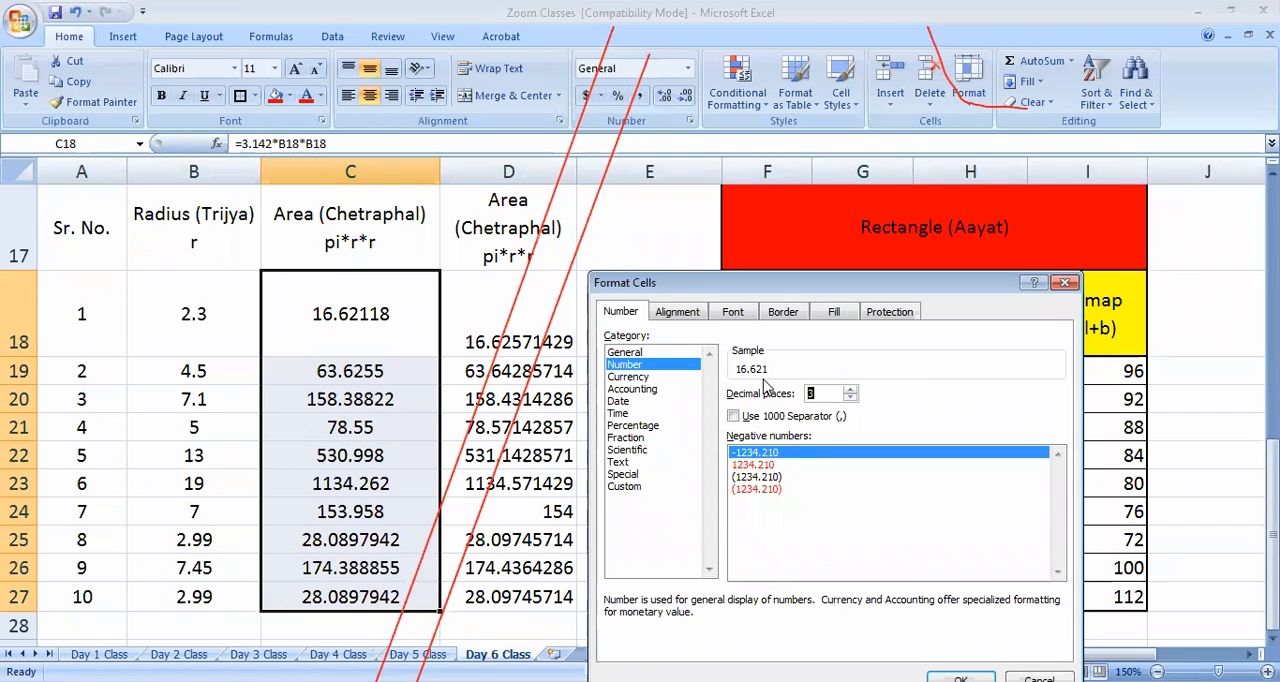
{"action": "left_click", "coordinate": [850, 389]}
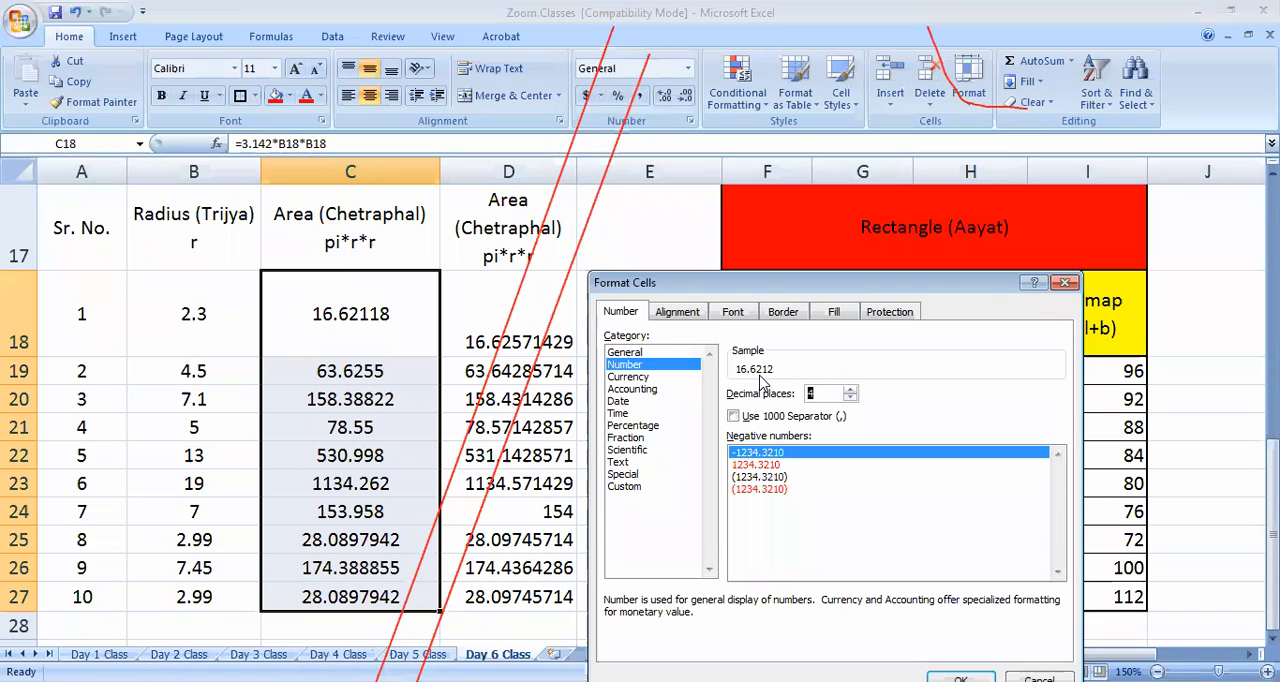
{"action": "left_click", "coordinate": [850, 398]}
{"action": "left_click", "coordinate": [850, 398]}
{"action": "left_click", "coordinate": [850, 398]}
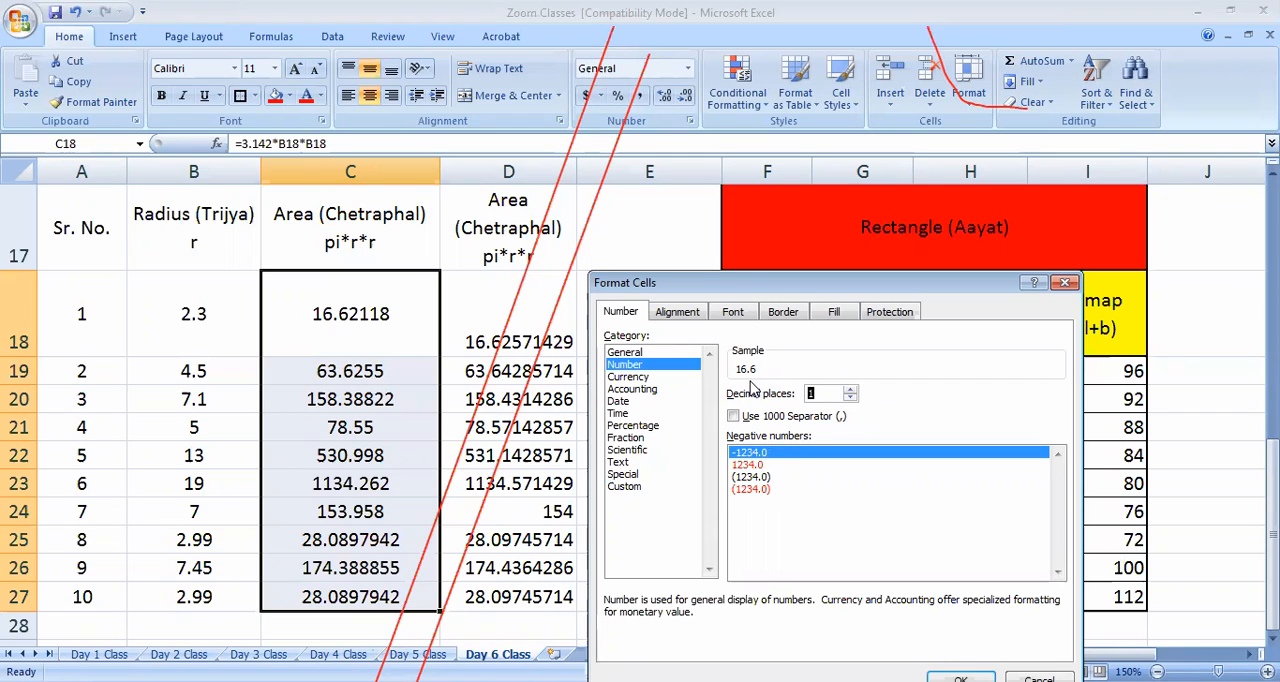
{"action": "left_click", "coordinate": [849, 398]}
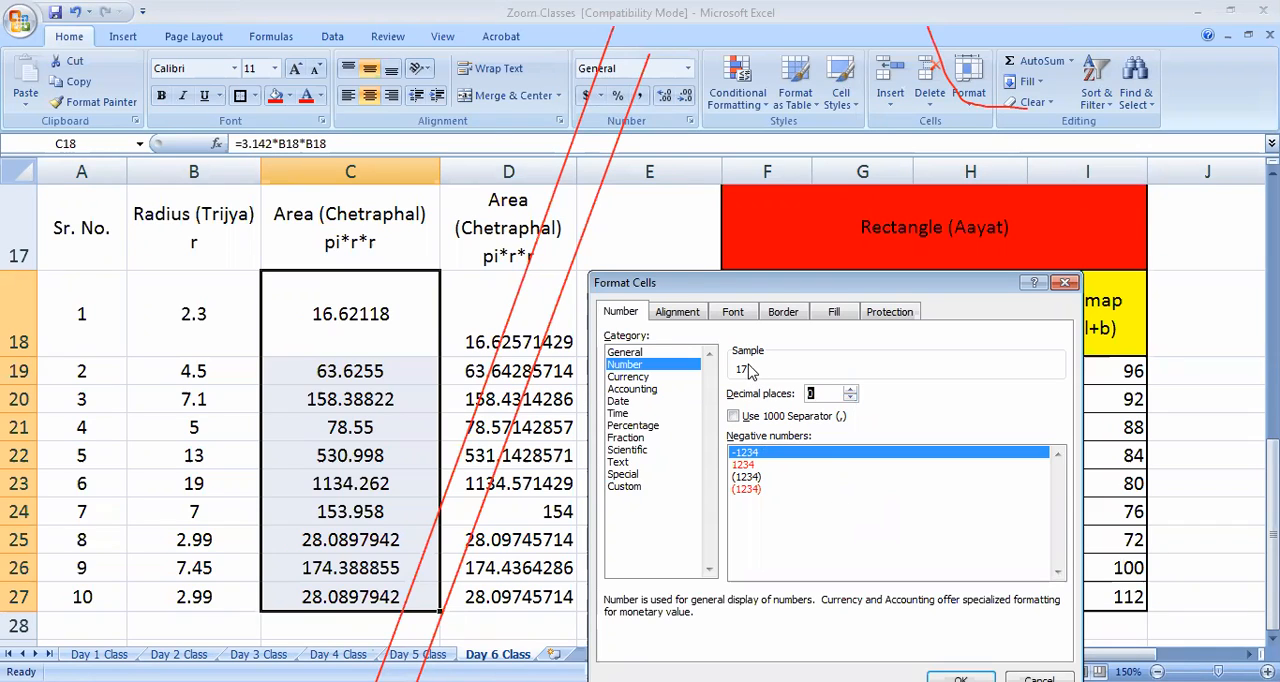
{"action": "left_click", "coordinate": [849, 389]}
{"action": "left_click", "coordinate": [849, 390]}
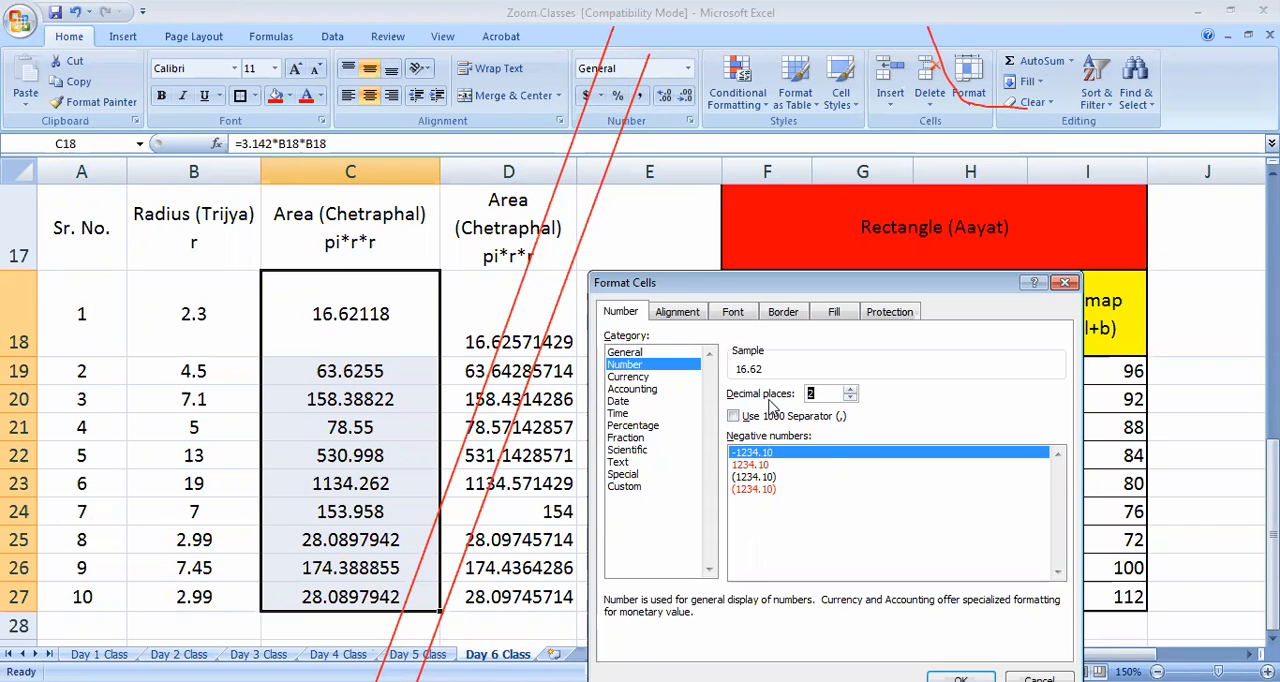
{"action": "left_click", "coordinate": [836, 477]}
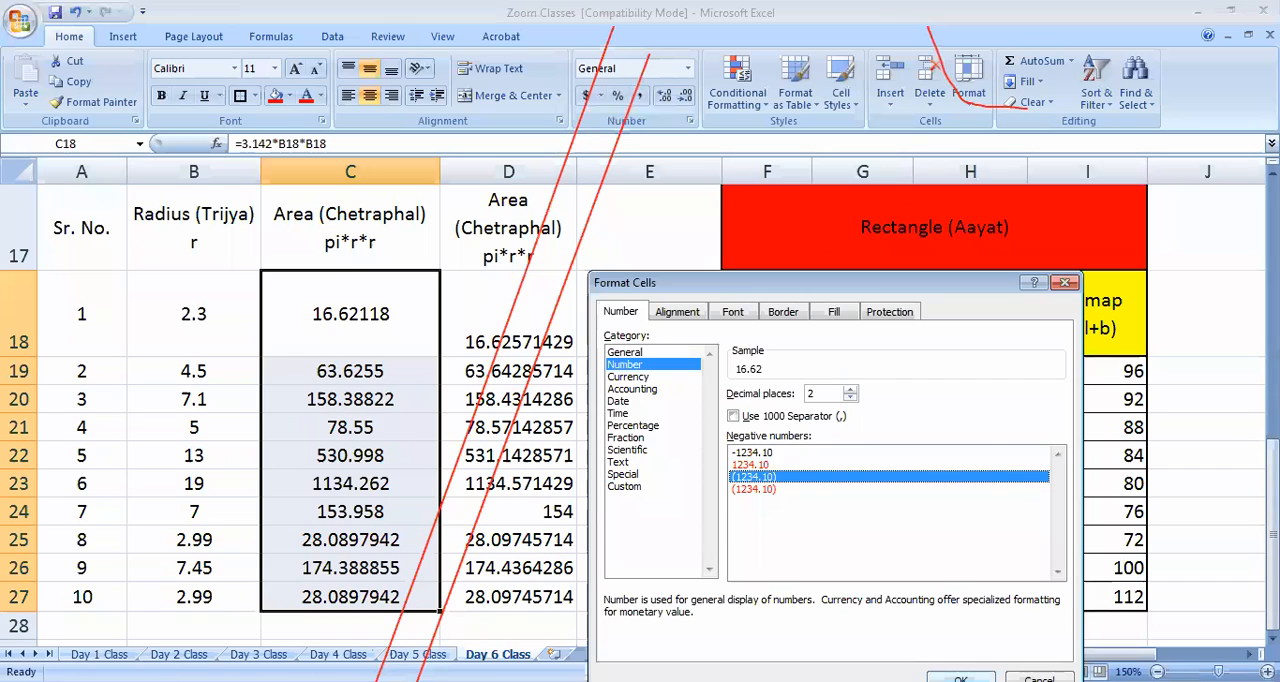
{"action": "key", "text": "Return"}
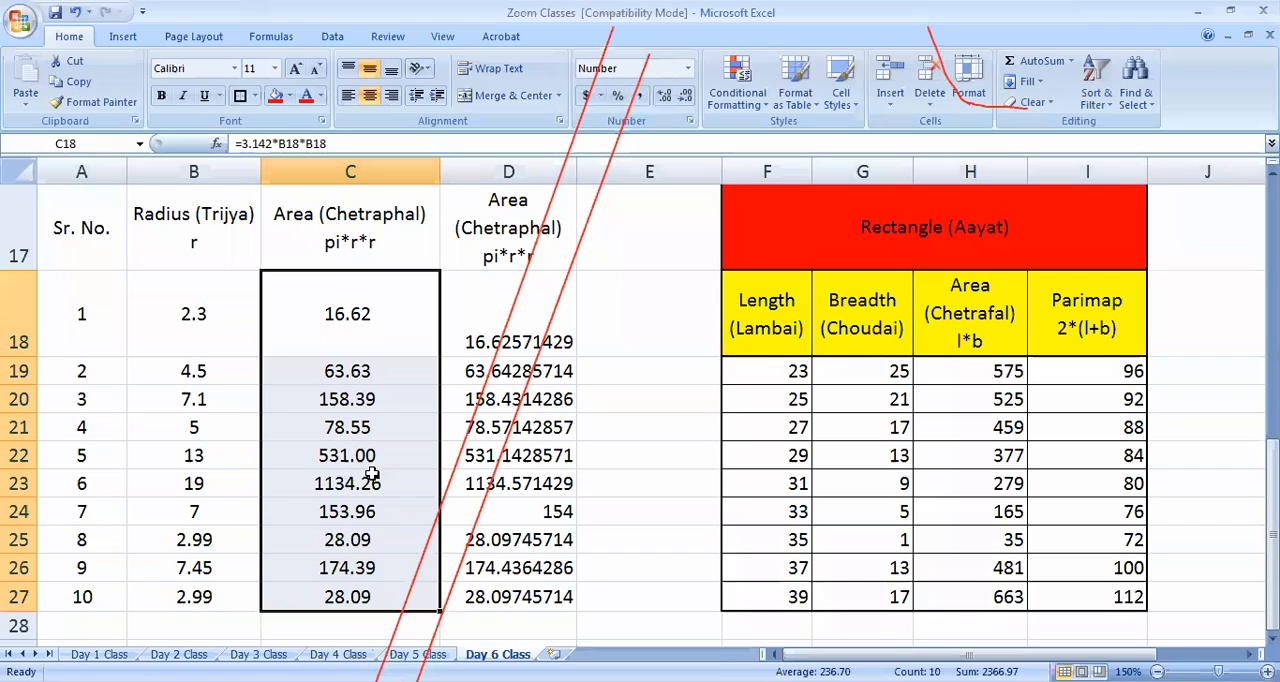
Select the second set of circle areas in D18:D27
{"action": "left_click_drag", "start_coordinate": [519, 310], "coordinate": [549, 606]}
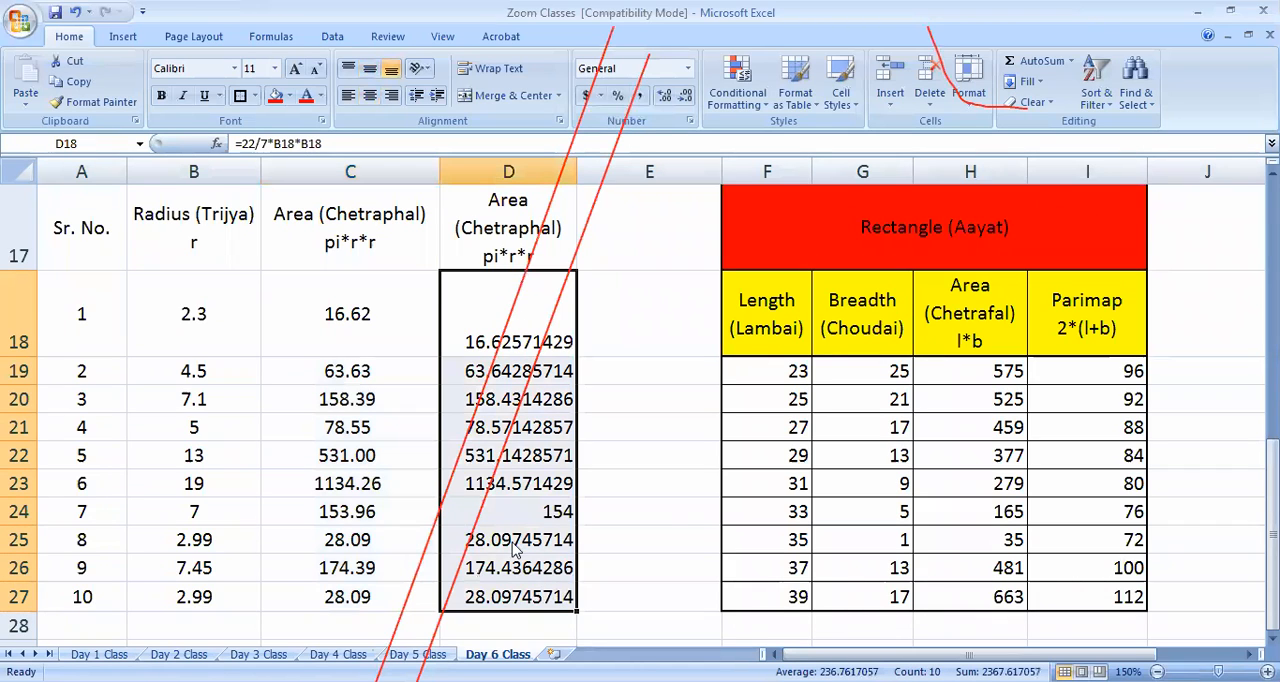
{"action": "left_click_drag", "start_coordinate": [550, 299], "coordinate": [540, 598]}
{"action": "left_click_drag", "start_coordinate": [538, 314], "coordinate": [540, 596]}
{"action": "right_click", "coordinate": [540, 597]}
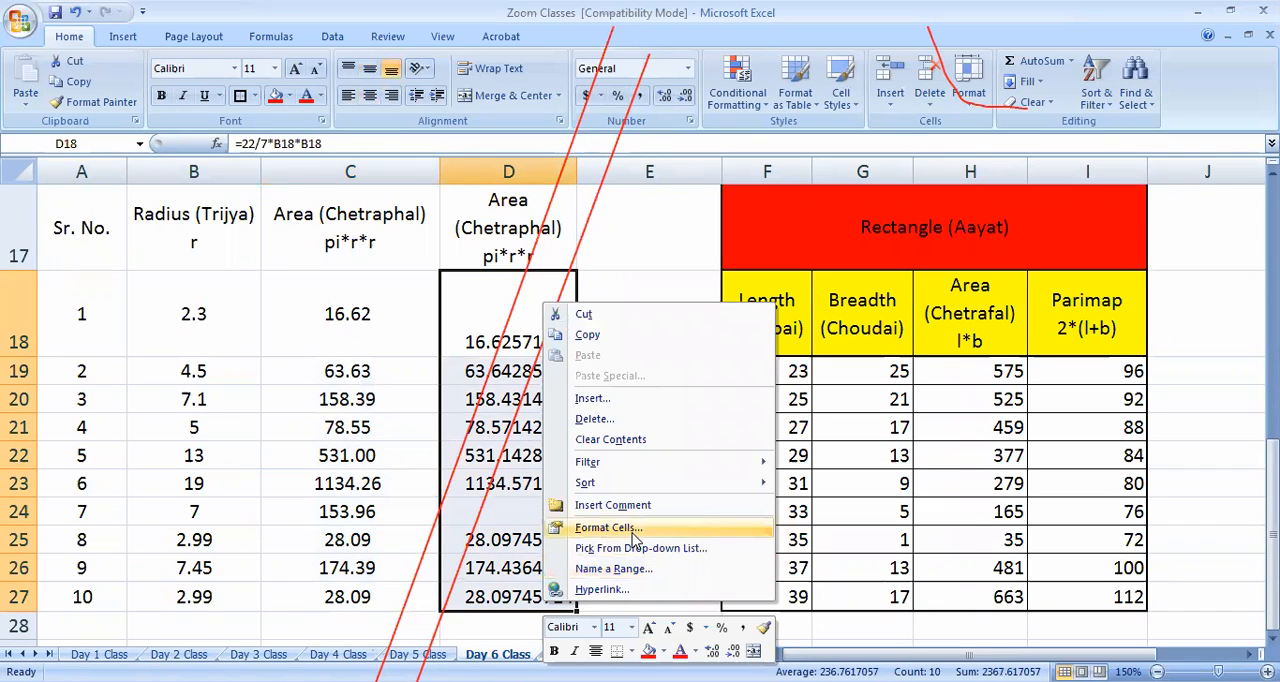
{"action": "left_click", "coordinate": [632, 533]}
{"action": "left_click", "coordinate": [860, 263]}
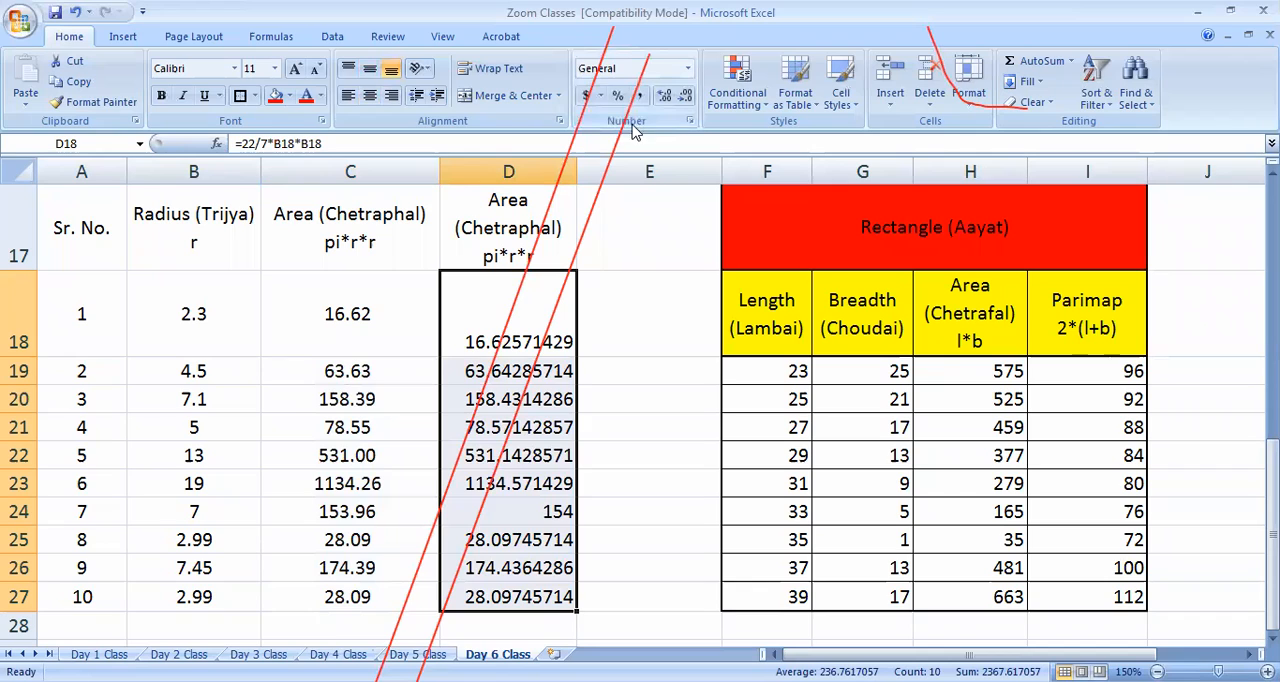
{"action": "left_click", "coordinate": [689, 124]}
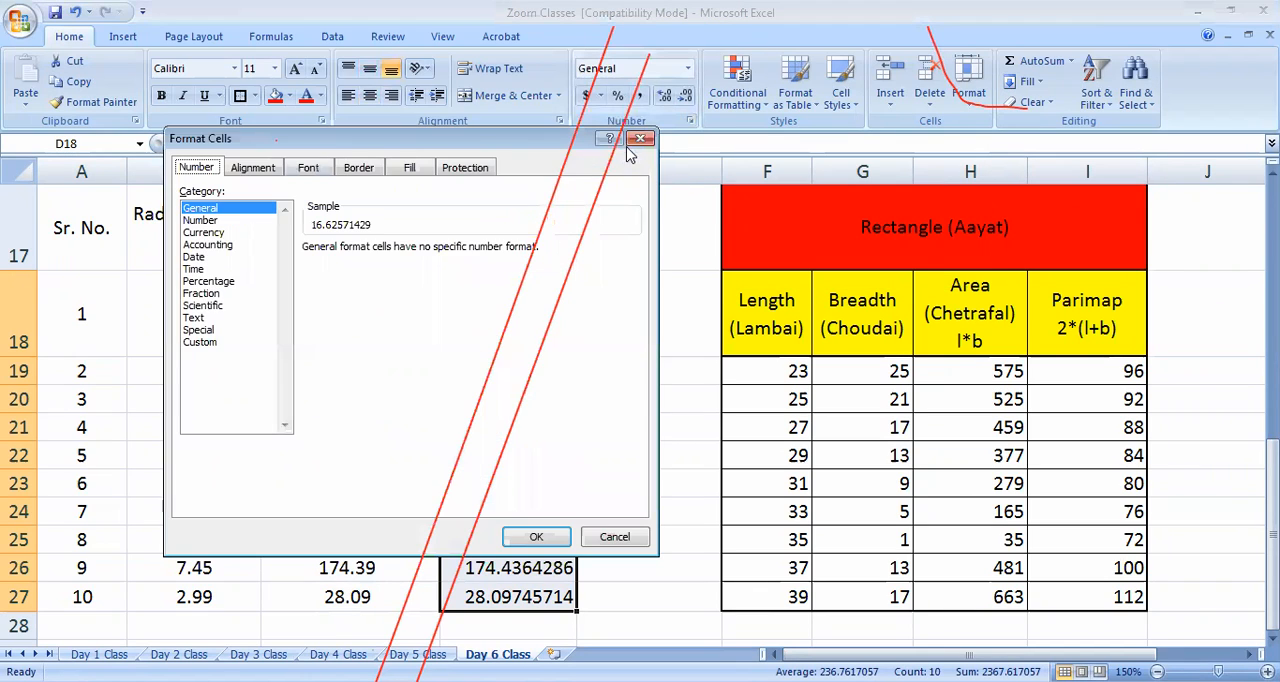
{"action": "left_click", "coordinate": [640, 139]}
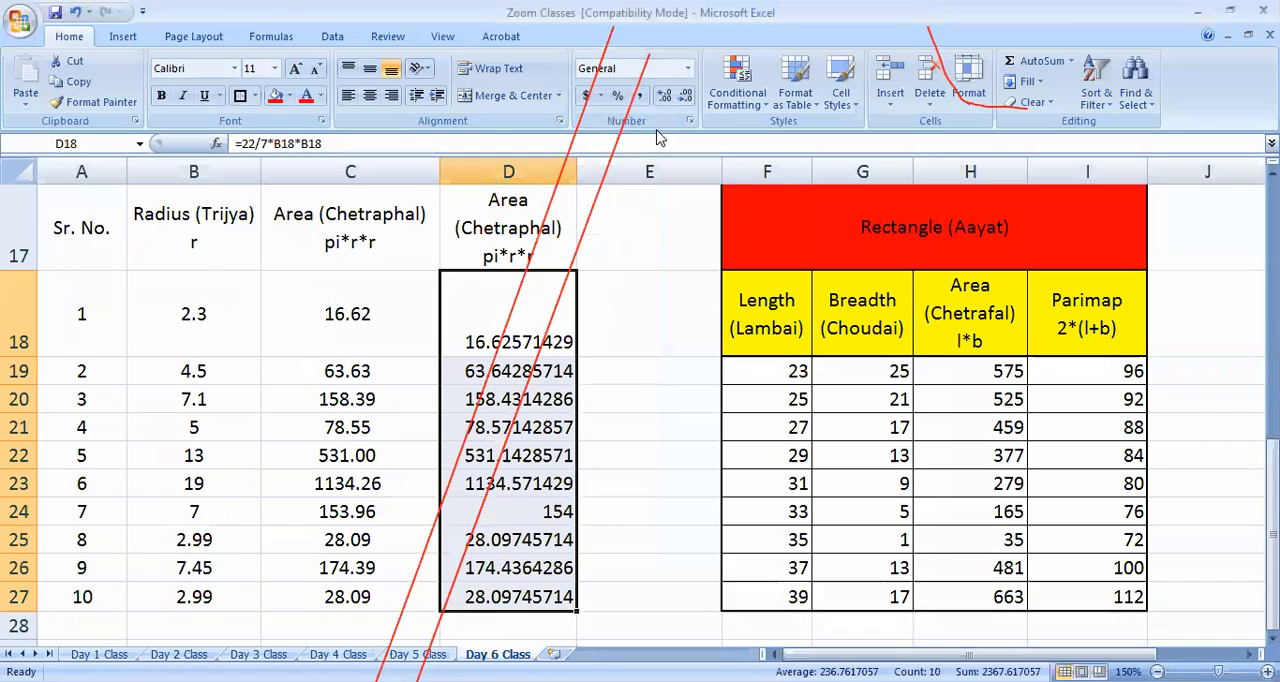
Format the selected circle areas in D18:D27 as Number with 3 decimal places
{"action": "left_click", "coordinate": [689, 70]}
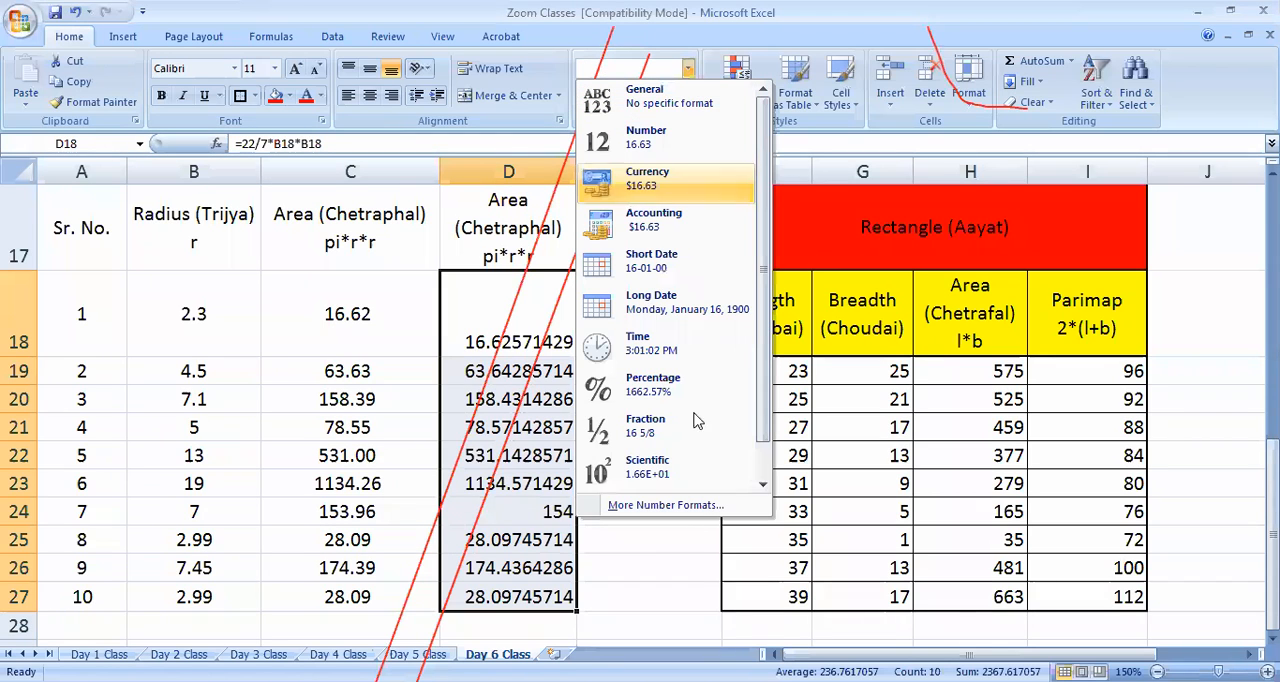
{"action": "left_click", "coordinate": [666, 505]}
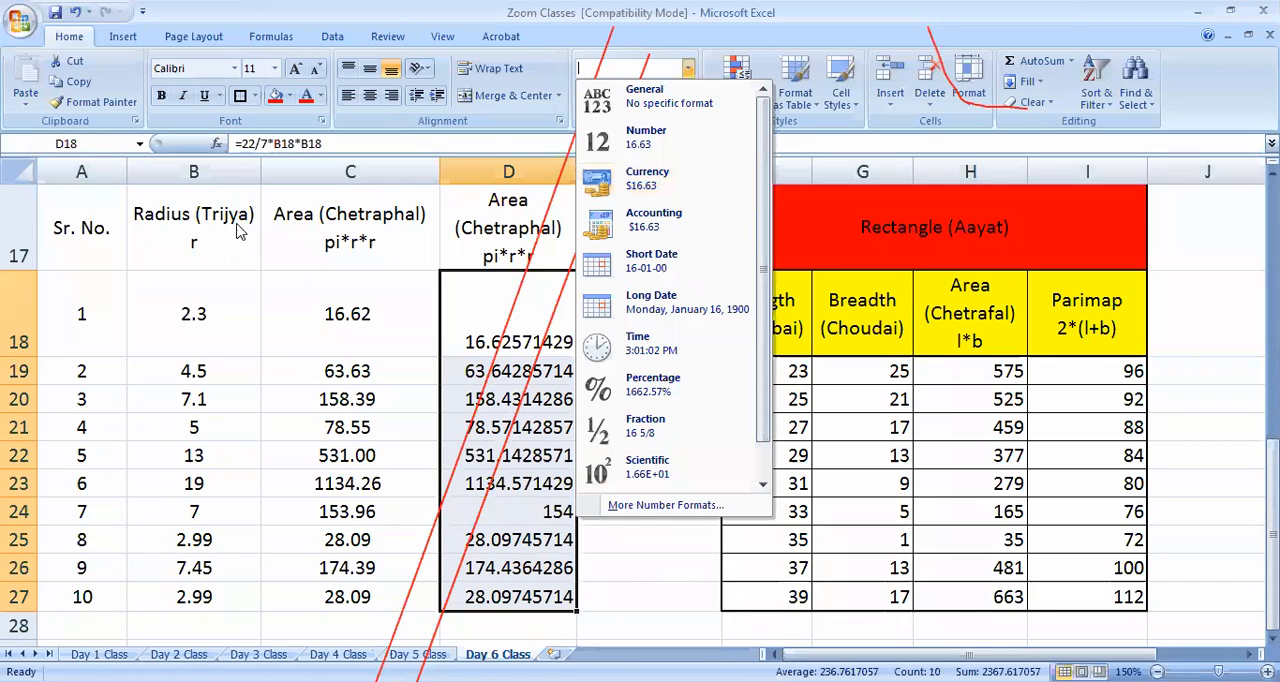
{"action": "left_click", "coordinate": [208, 220]}
{"action": "left_click", "coordinate": [425, 245]}
{"action": "left_click", "coordinate": [369, 360]}
{"action": "left_click", "coordinate": [536, 537]}
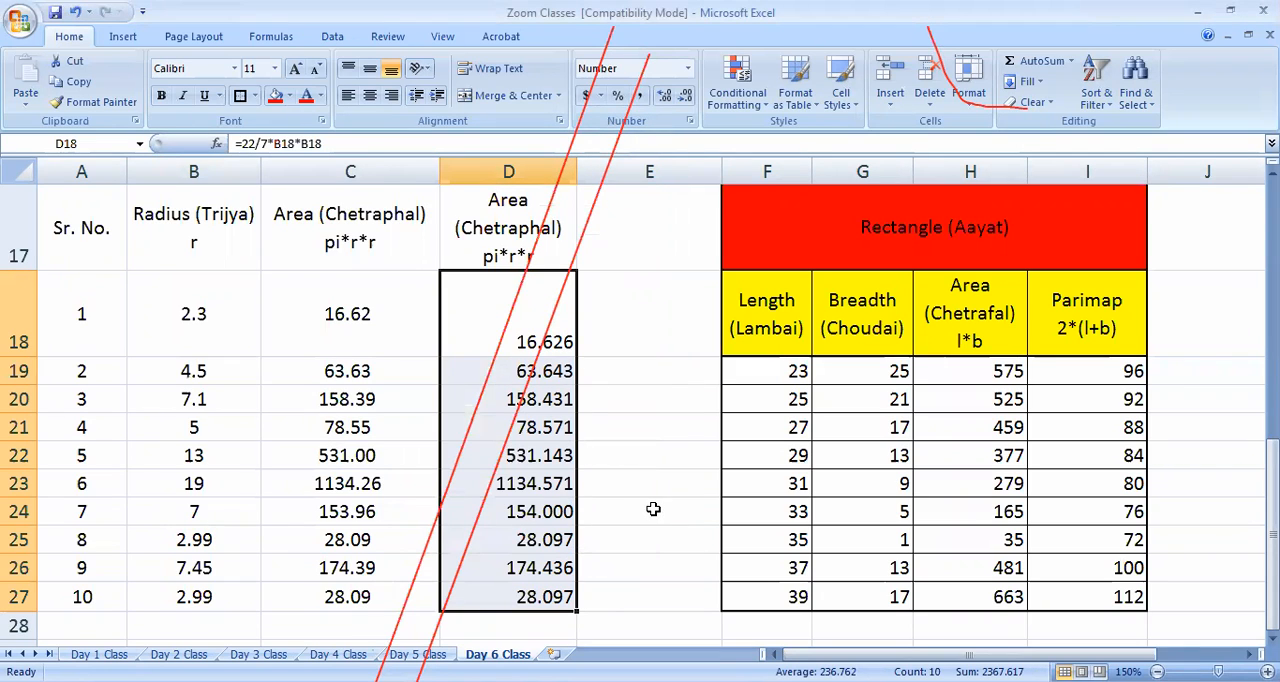
Enter the sample decimals 23.36 in E18 and 24.01 in E19
{"action": "left_click", "coordinate": [664, 366]}
{"action": "left_click", "coordinate": [651, 325]}
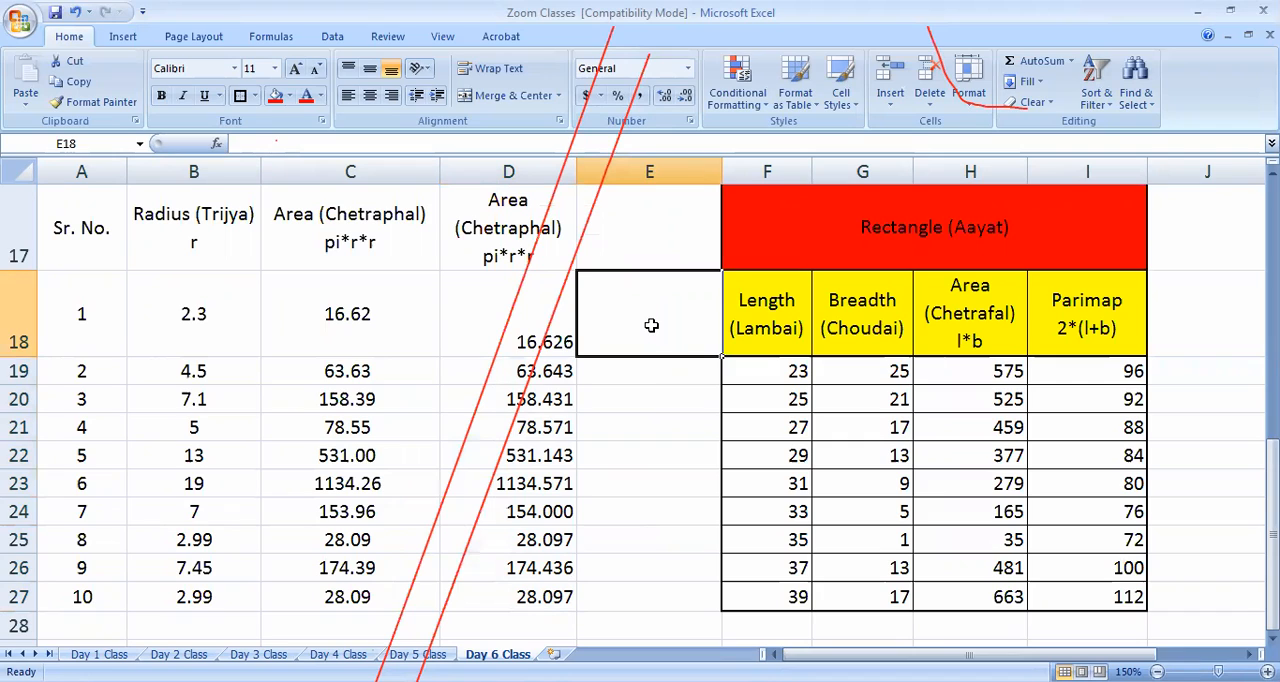
{"action": "type", "text": "23.336"}
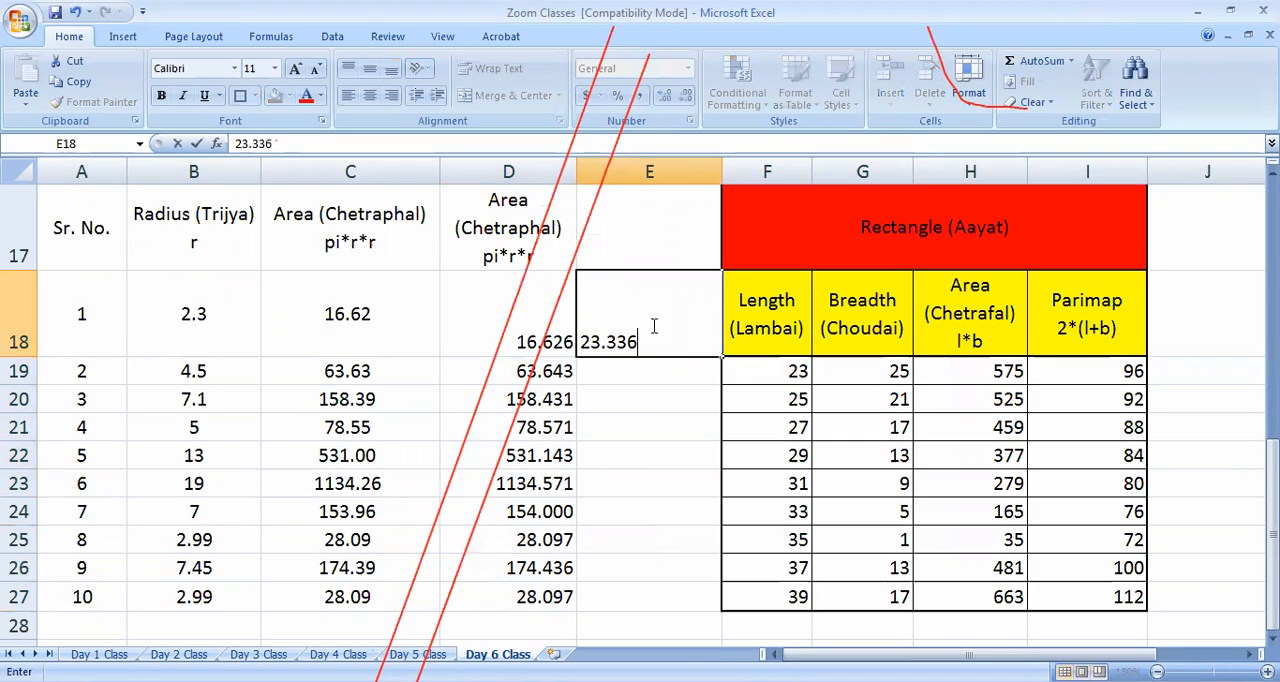
{"action": "key", "text": "BackSpace"}
{"action": "key", "text": "BackSpace"}
{"action": "type", "text": "6"}
{"action": "key", "text": "Return"}
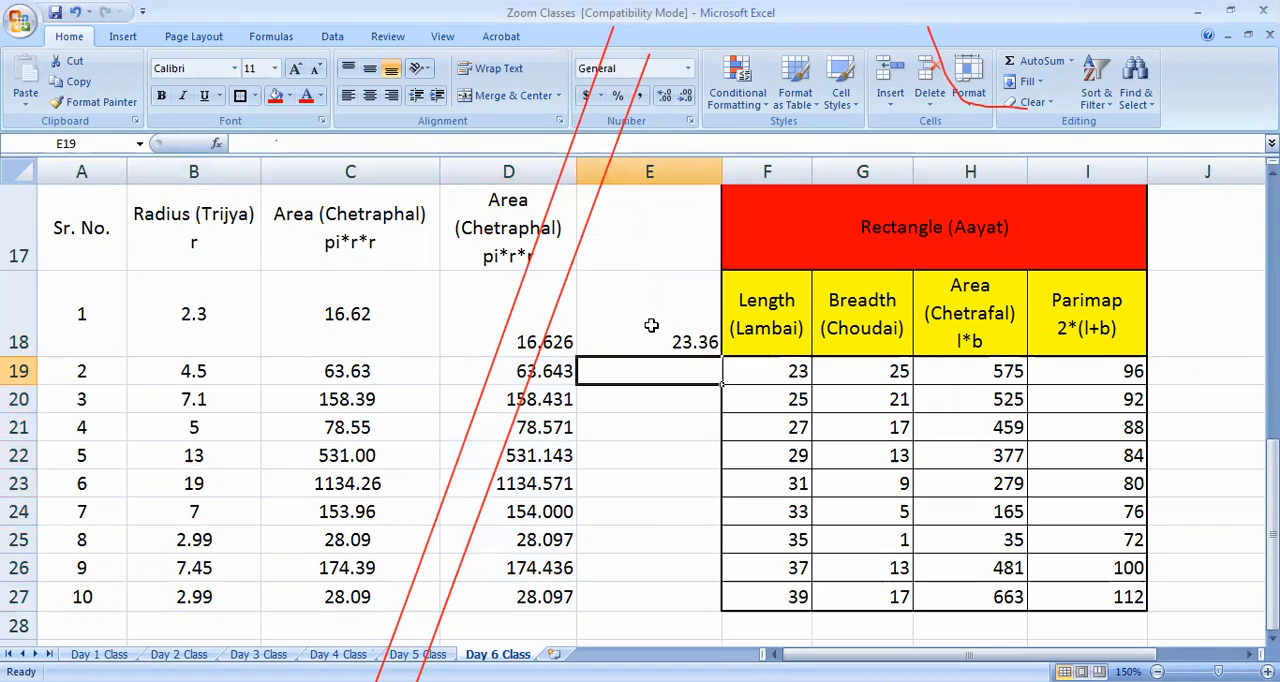
{"action": "type", "text": "24.01"}
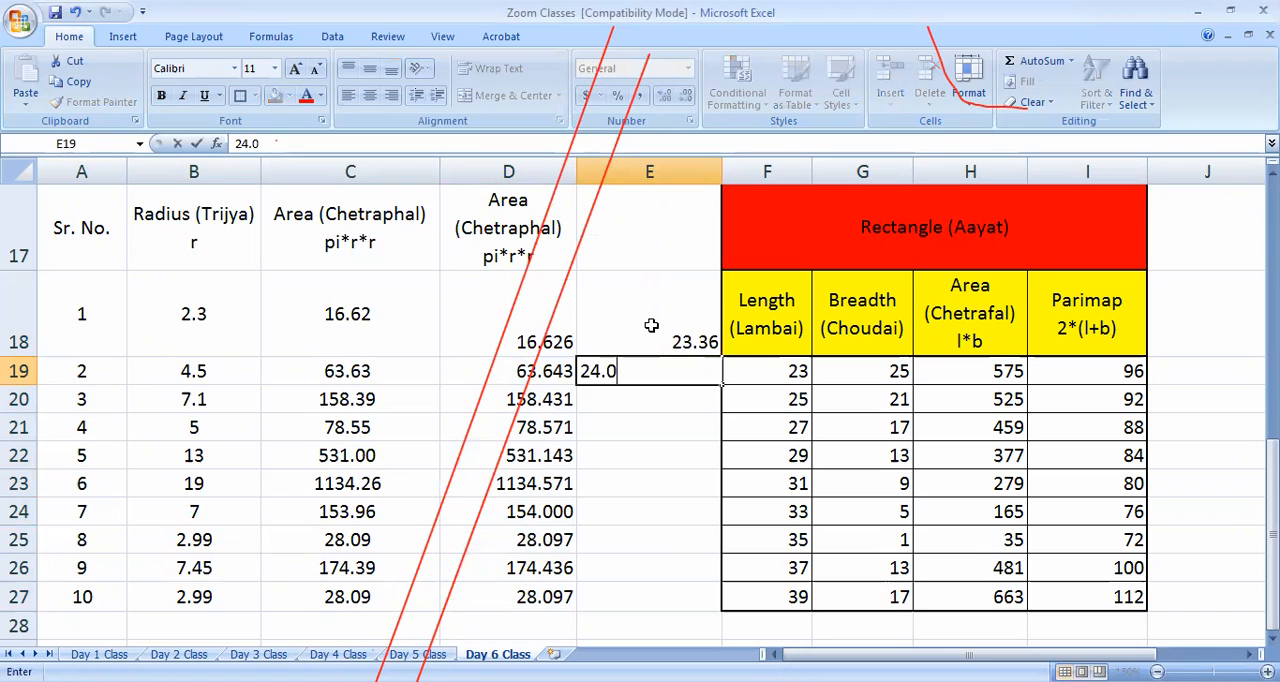
{"action": "key", "text": "Return"}
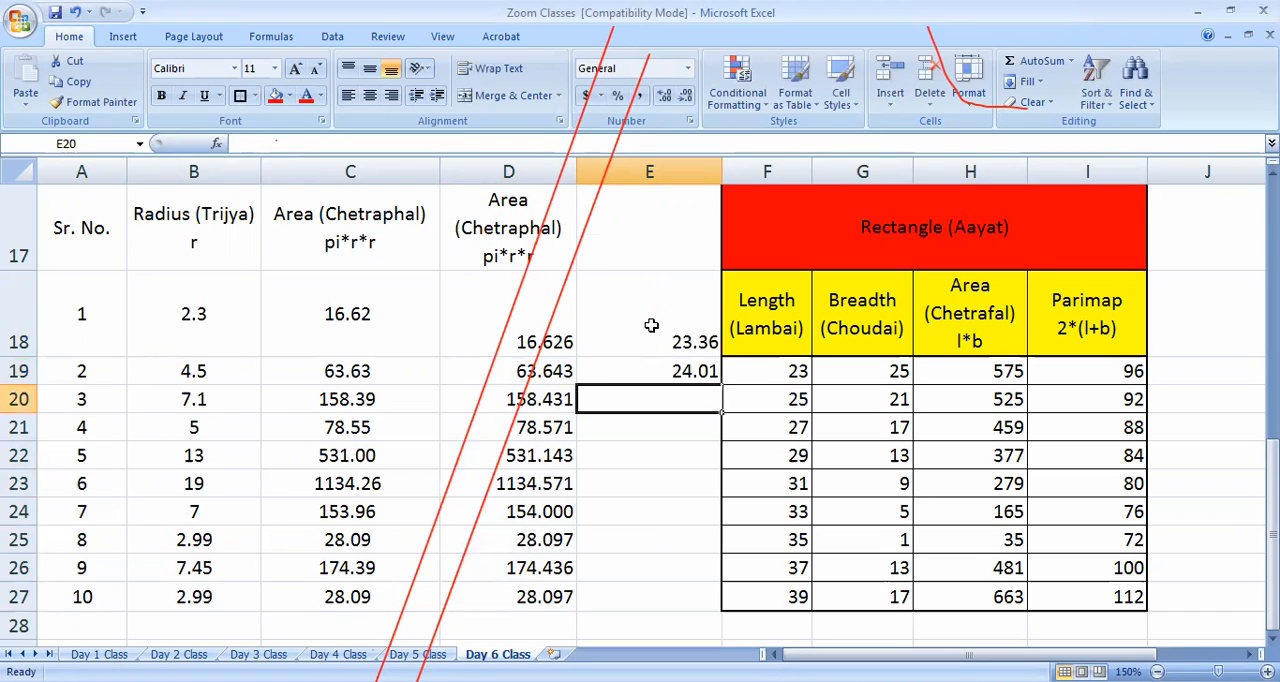
Compare the contents of E18 and E19 and how many decimals each shows
{"action": "key", "text": "Up"}
{"action": "key", "text": "Up"}
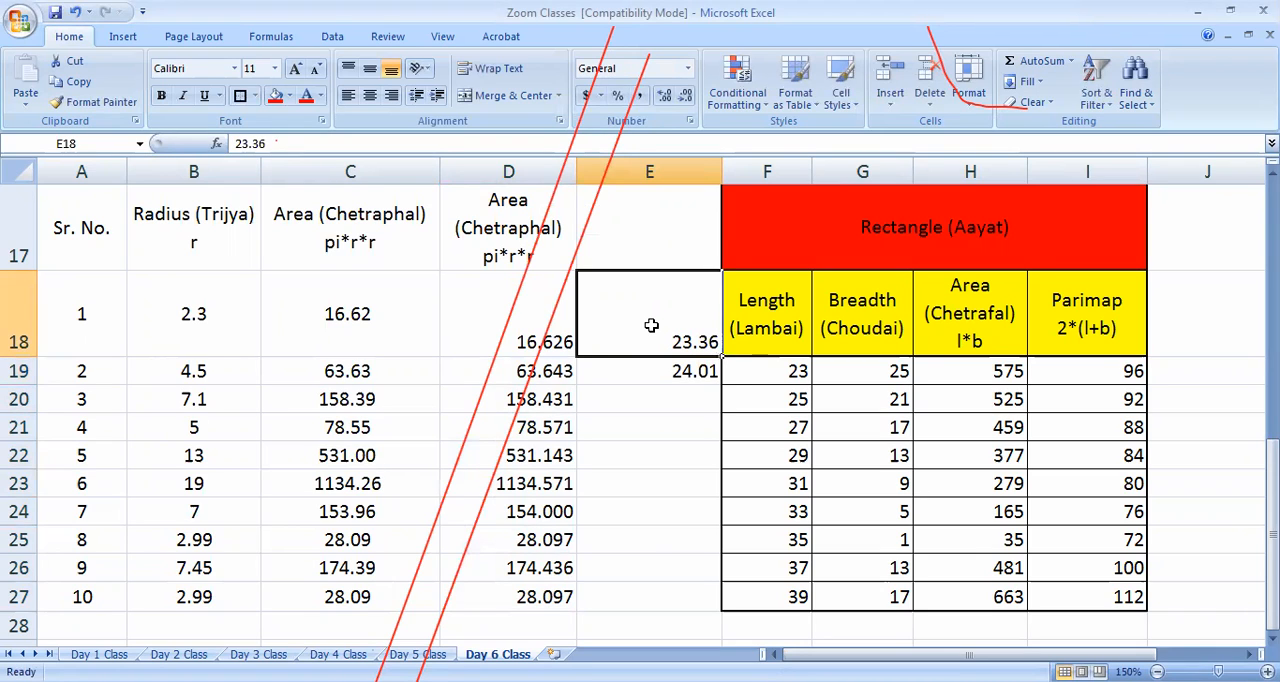
{"action": "key", "text": "Down"}
{"action": "key", "text": "Up"}
{"action": "key", "text": "Down"}
{"action": "key", "text": "Up"}
{"action": "key", "text": "Down"}
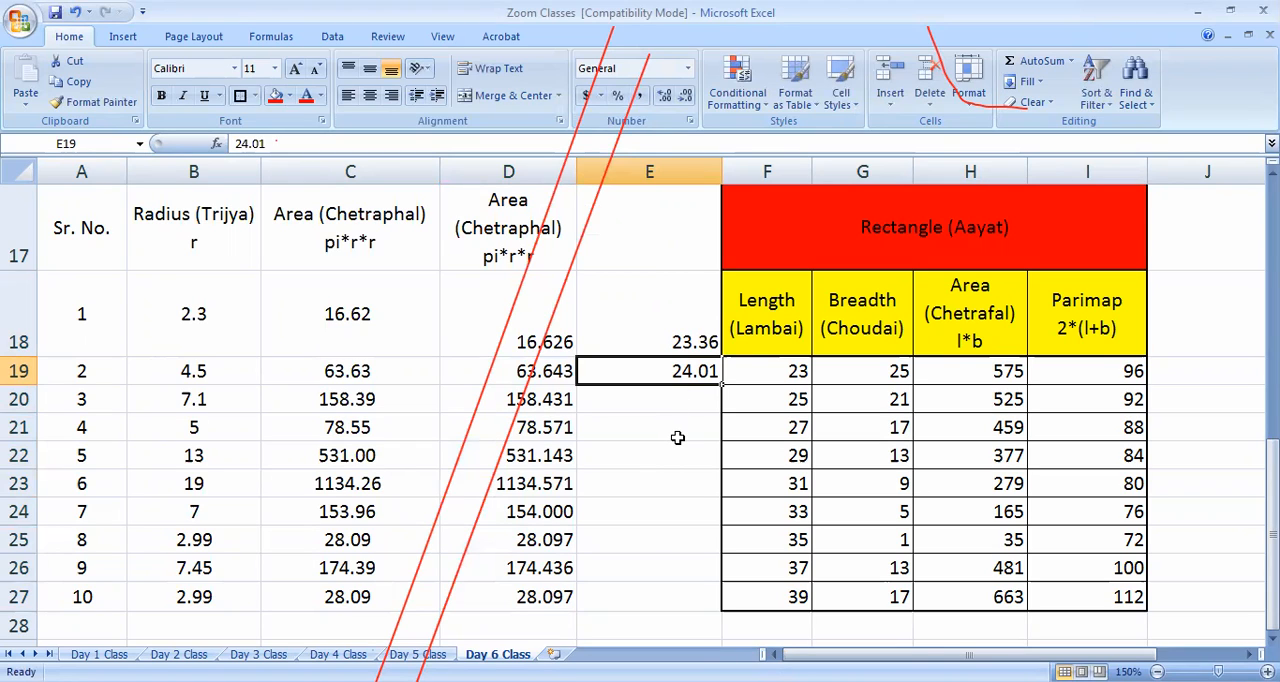
Try 23.336 in E18 to compare its decimal alignment with E19, and restore the value to 23.36
{"action": "double_click", "coordinate": [706, 341]}
{"action": "type", "text": "3"}
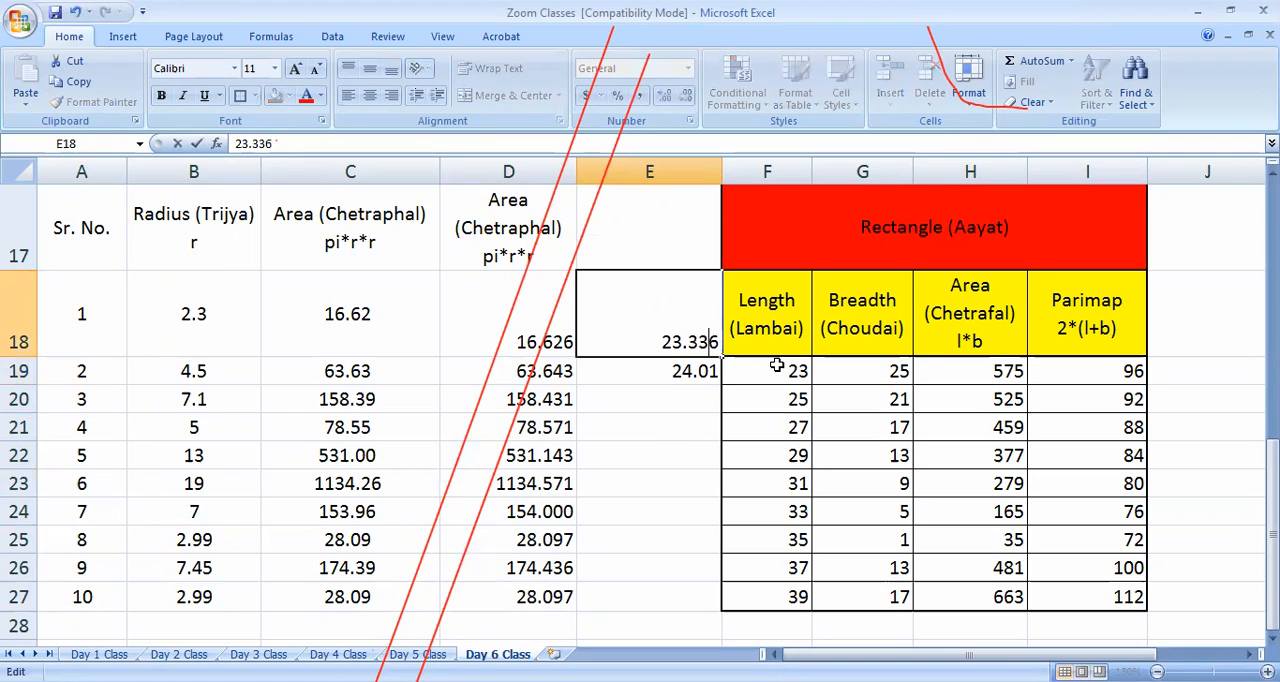
{"action": "left_click", "coordinate": [642, 528]}
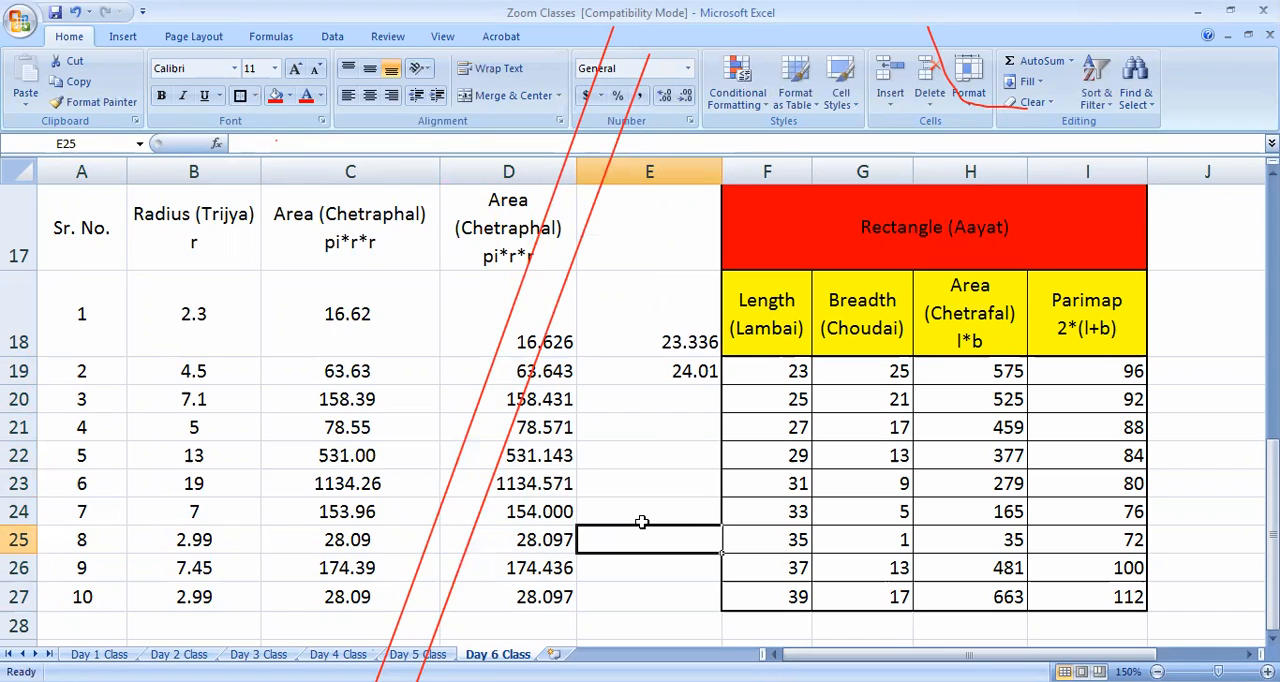
{"action": "double_click", "coordinate": [706, 342]}
{"action": "key", "text": "BackSpace"}
{"action": "left_click", "coordinate": [668, 500]}
{"action": "left_click_drag", "start_coordinate": [704, 344], "coordinate": [704, 375]}
Enter 25, 37.5 and 31.1 in cells E20, E21 and E22
{"action": "left_click", "coordinate": [694, 413]}
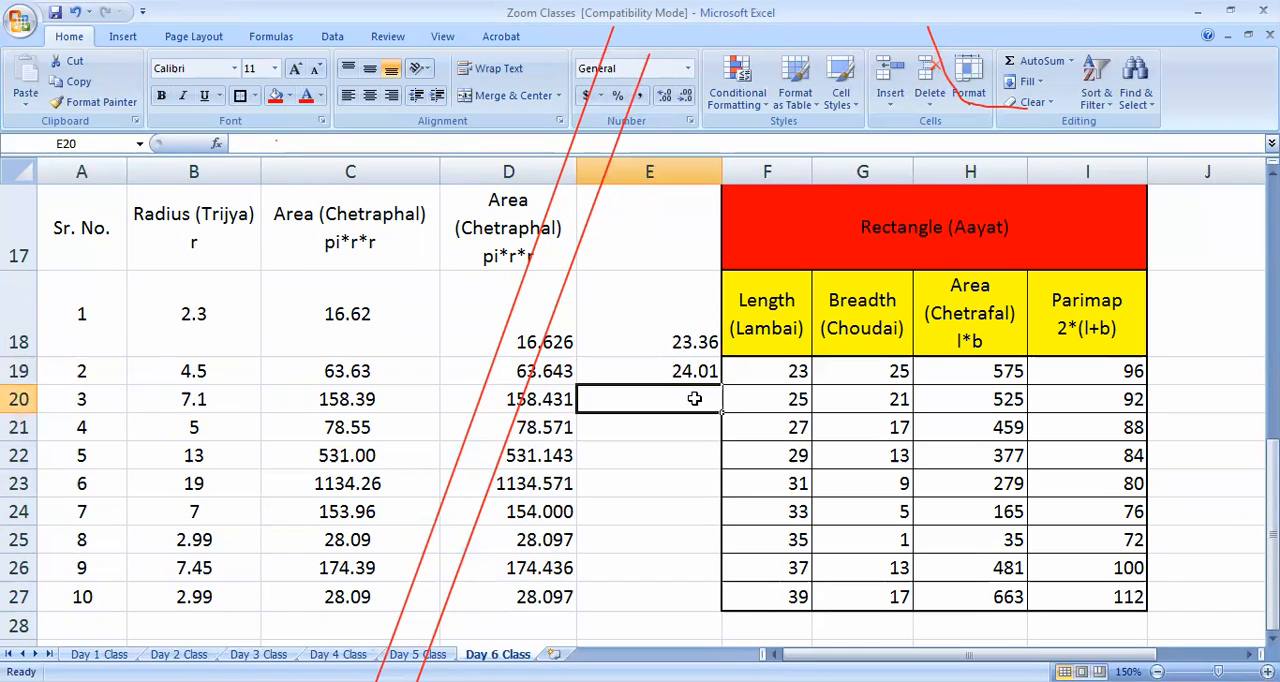
{"action": "type", "text": "25"}
{"action": "left_click", "coordinate": [646, 472]}
{"action": "left_click", "coordinate": [677, 428]}
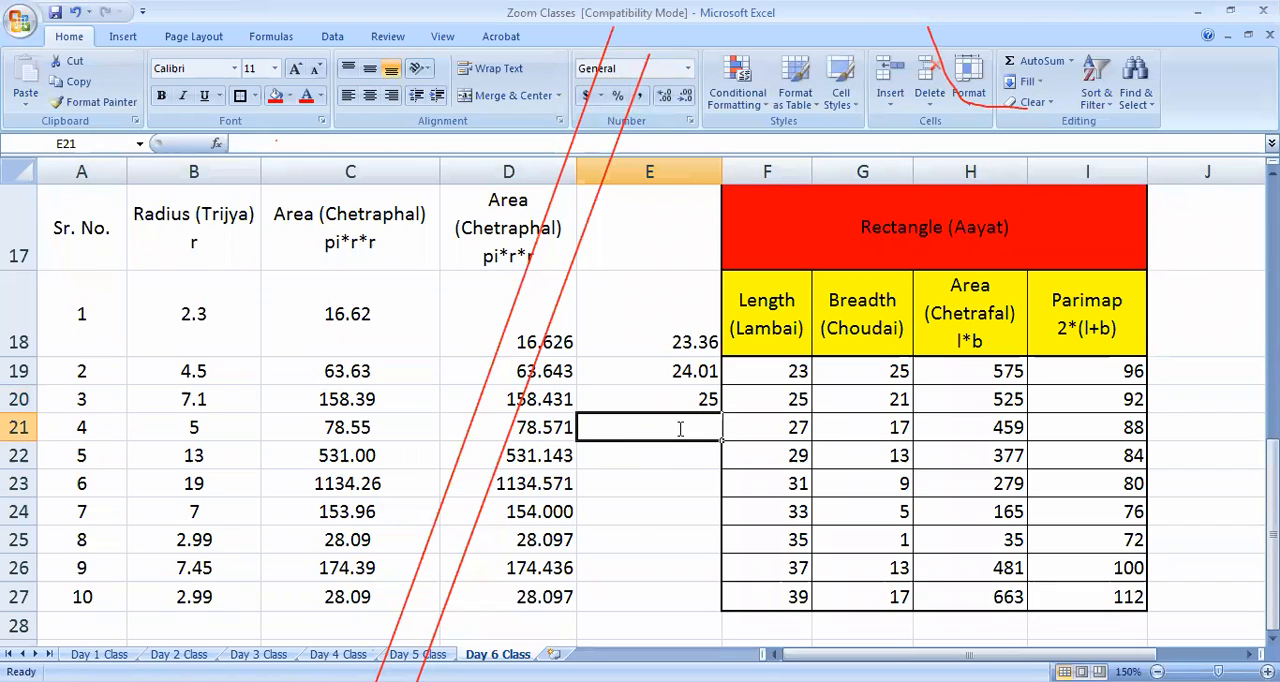
{"action": "type", "text": "37.5"}
{"action": "left_click", "coordinate": [692, 508]}
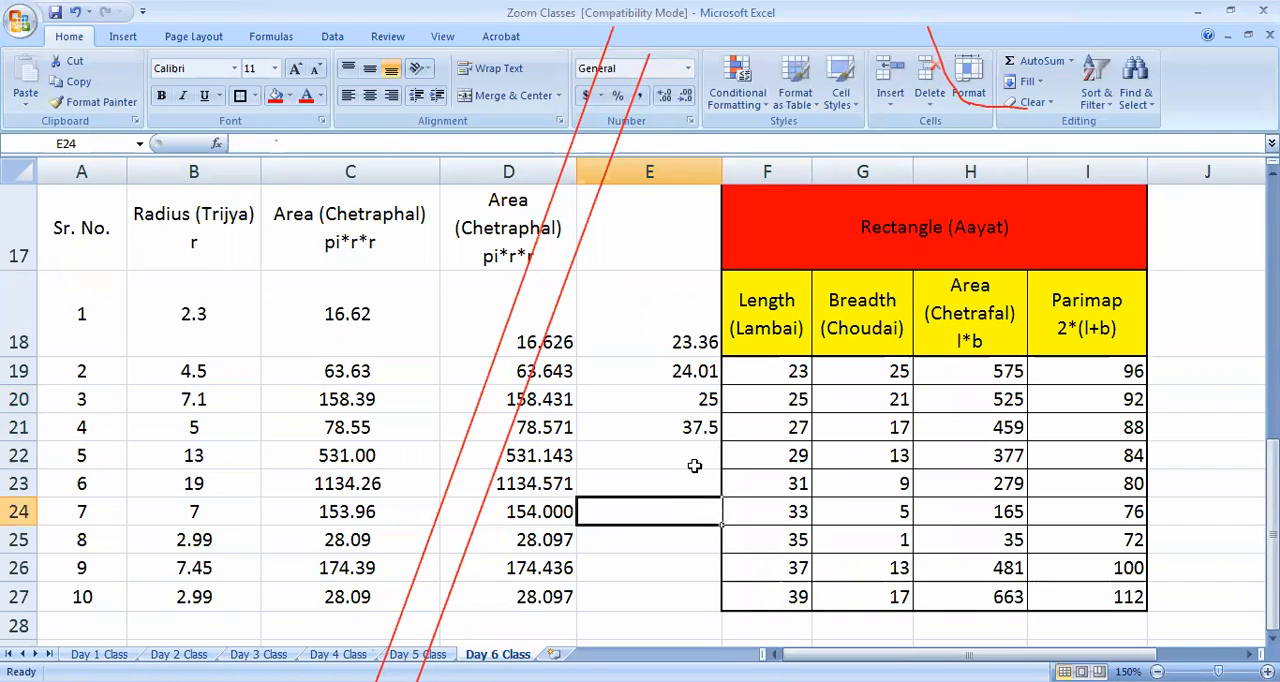
{"action": "left_click", "coordinate": [694, 463]}
{"action": "type", "text": "31.1"}
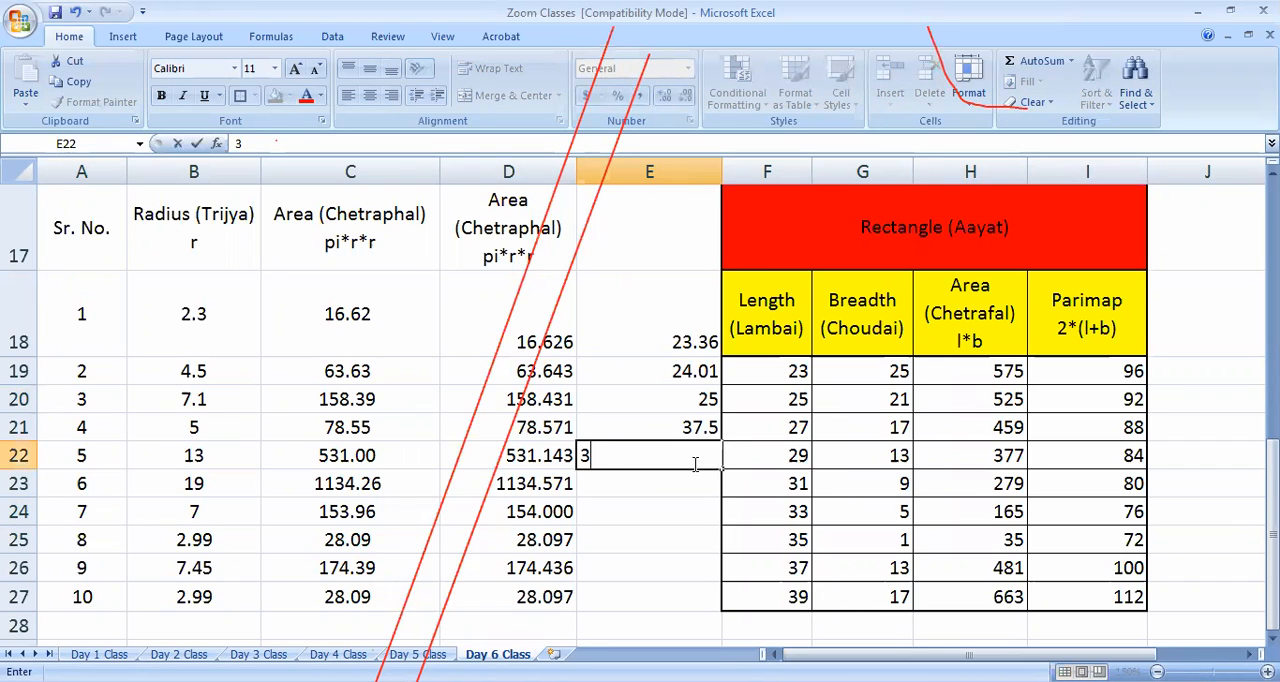
{"action": "left_click", "coordinate": [697, 561]}
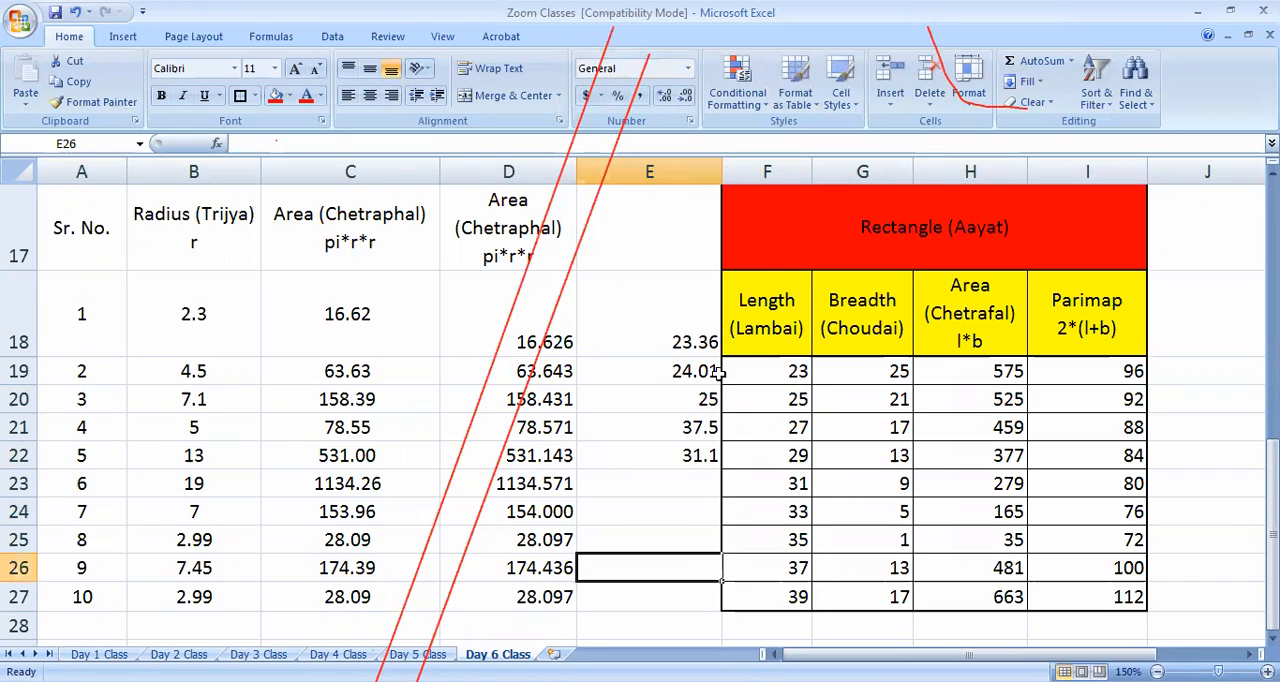
Insert a blank column between column E and the rectangle table
{"action": "left_click", "coordinate": [756, 166]}
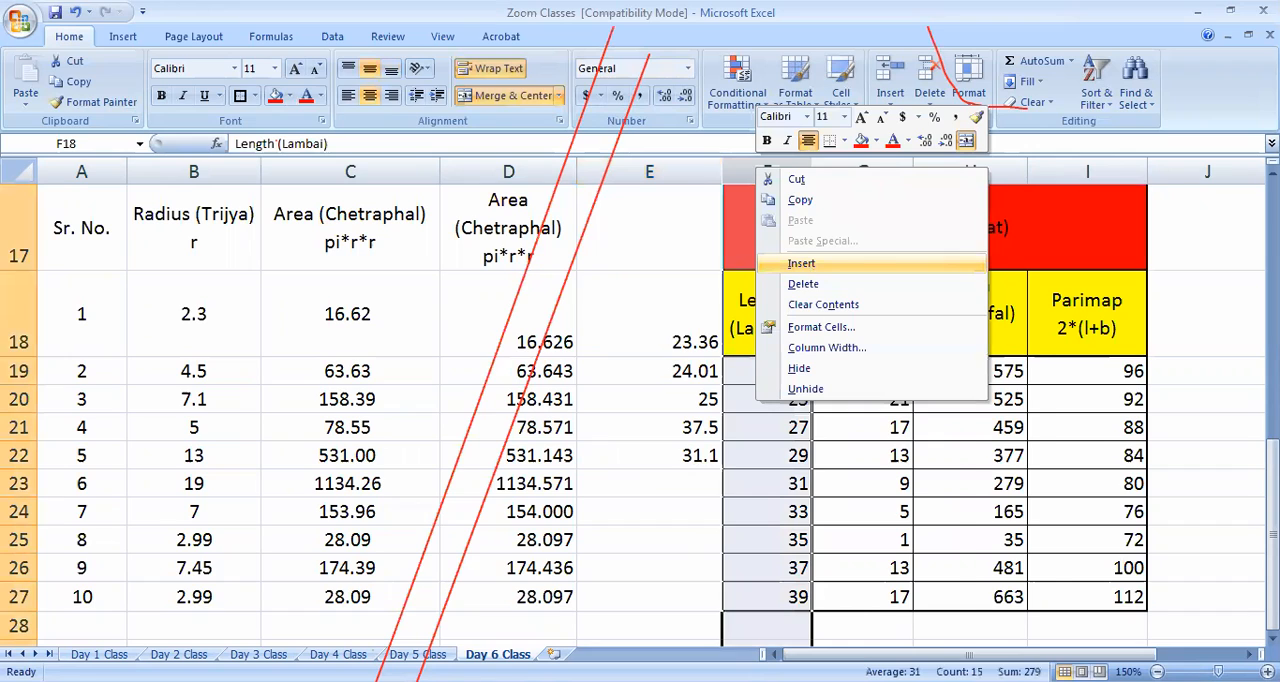
{"action": "left_click", "coordinate": [801, 263]}
{"action": "left_click", "coordinate": [714, 508]}
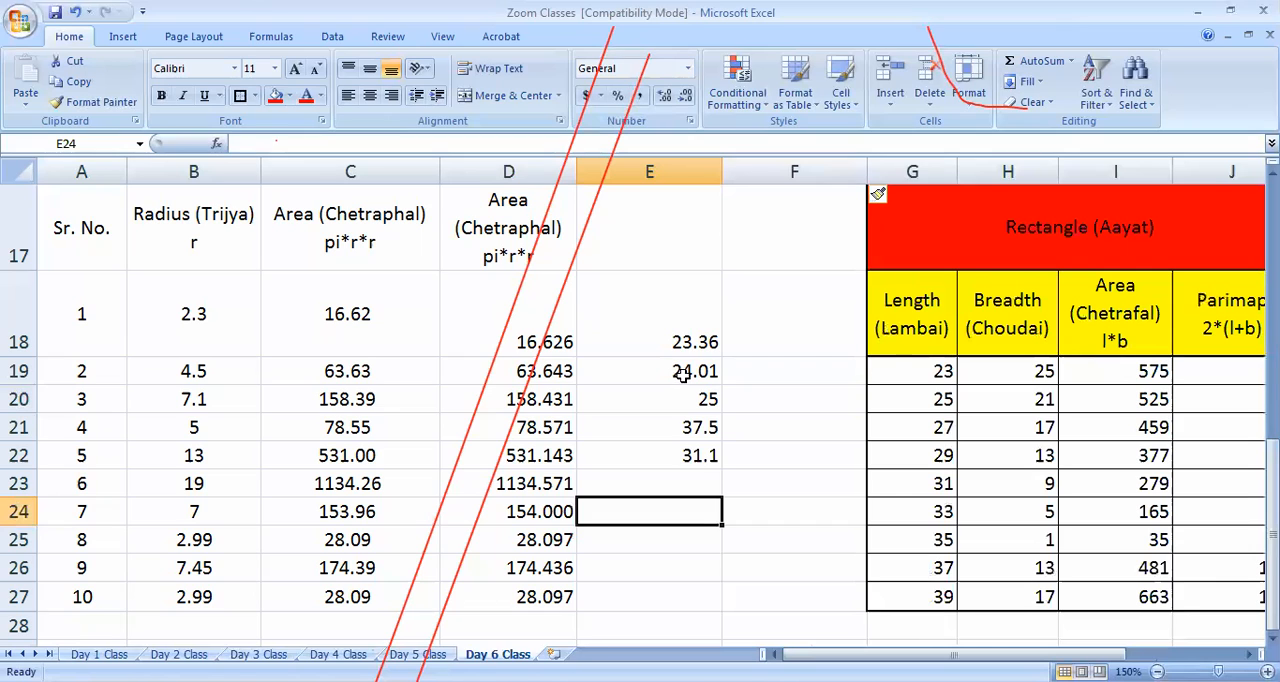
Enter 3.5 in cell E23
{"action": "left_click", "coordinate": [706, 480]}
{"action": "type", "text": "3.5"}
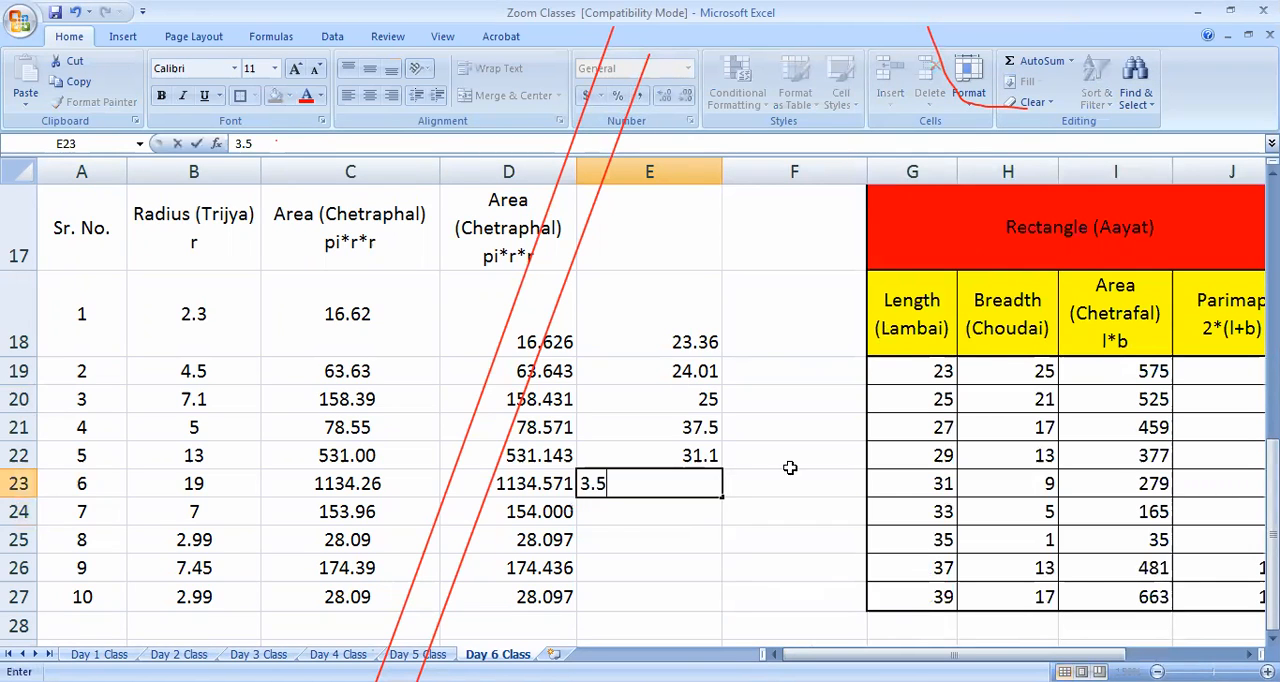
{"action": "left_click", "coordinate": [724, 570]}
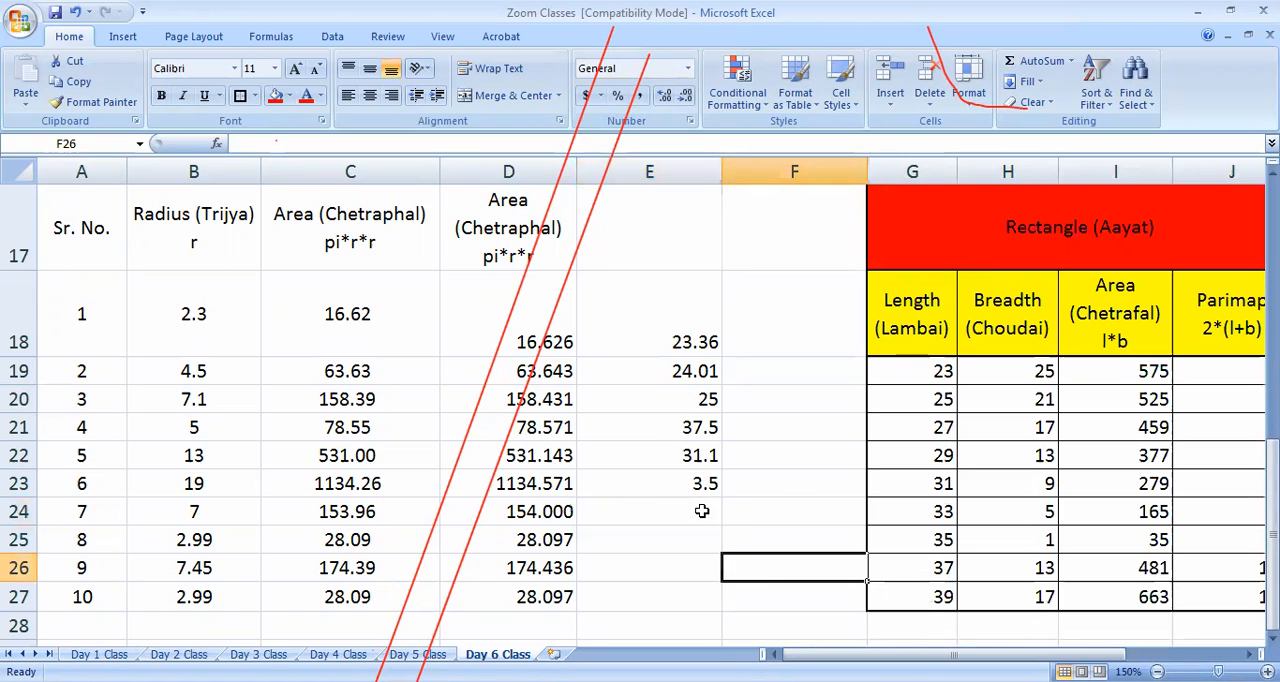
Try the Number format with two decimal places on cells E18:E23, and return them to the General format
{"action": "left_click_drag", "start_coordinate": [689, 337], "coordinate": [695, 479]}
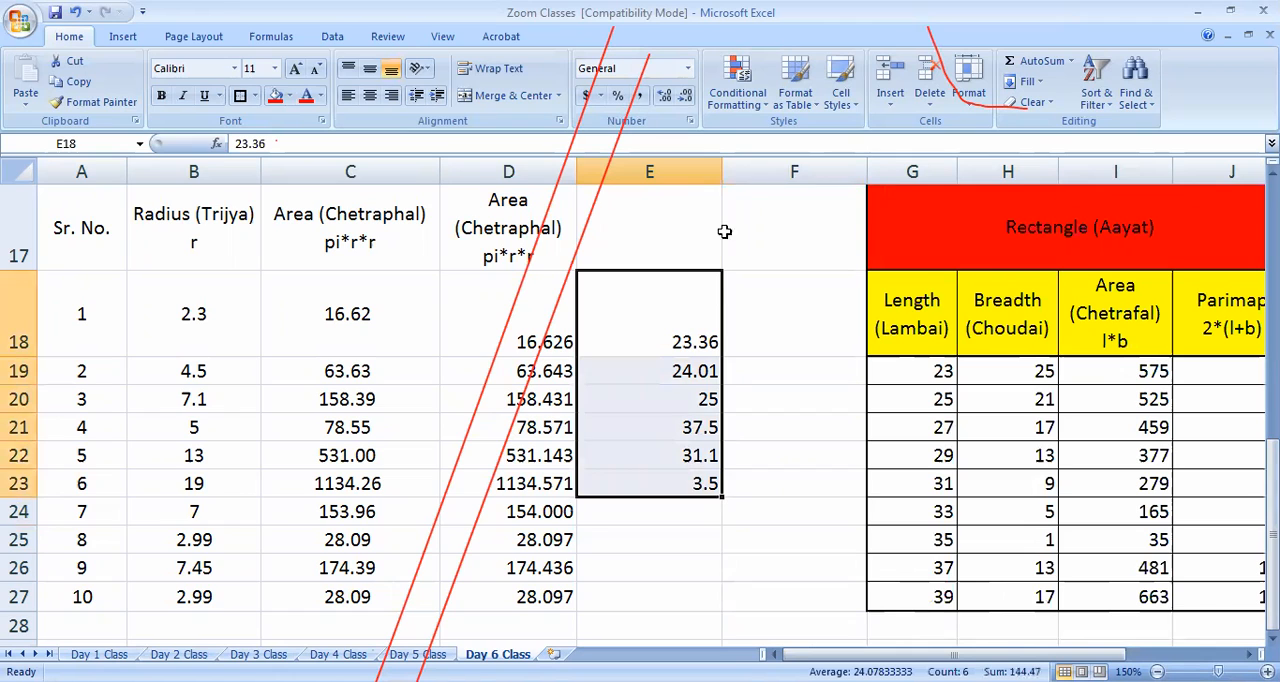
{"action": "key", "text": "ctrl+1"}
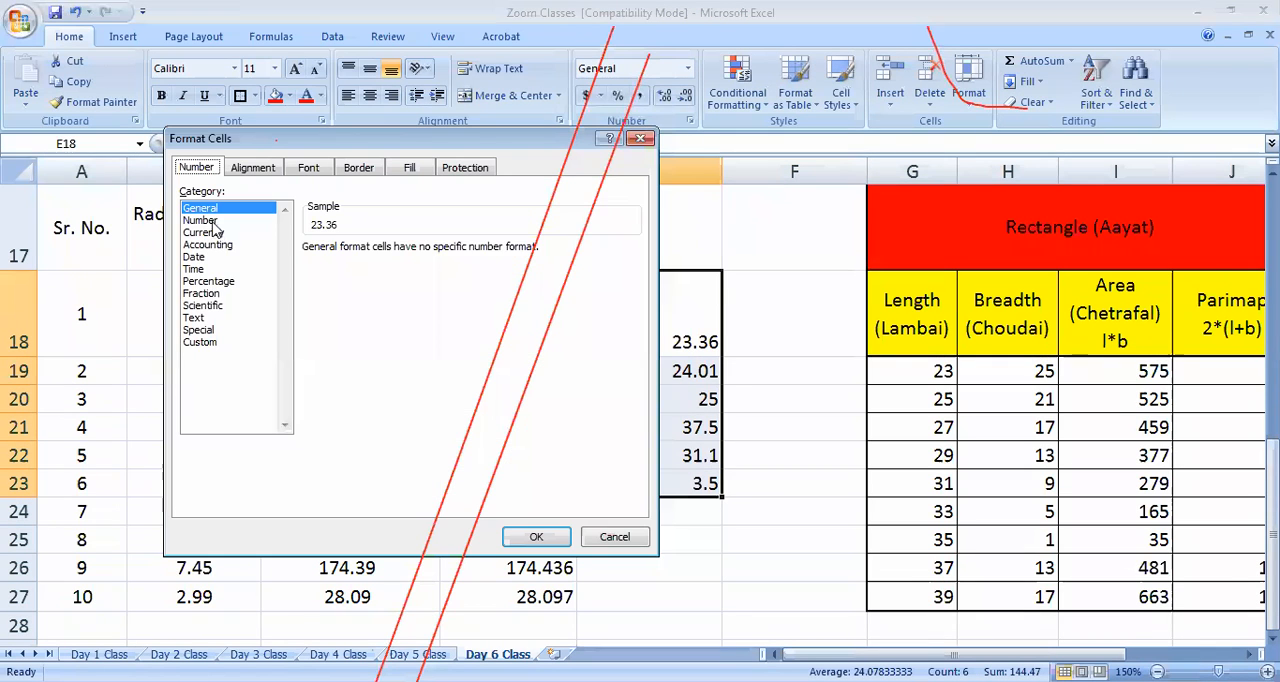
{"action": "left_click", "coordinate": [212, 221]}
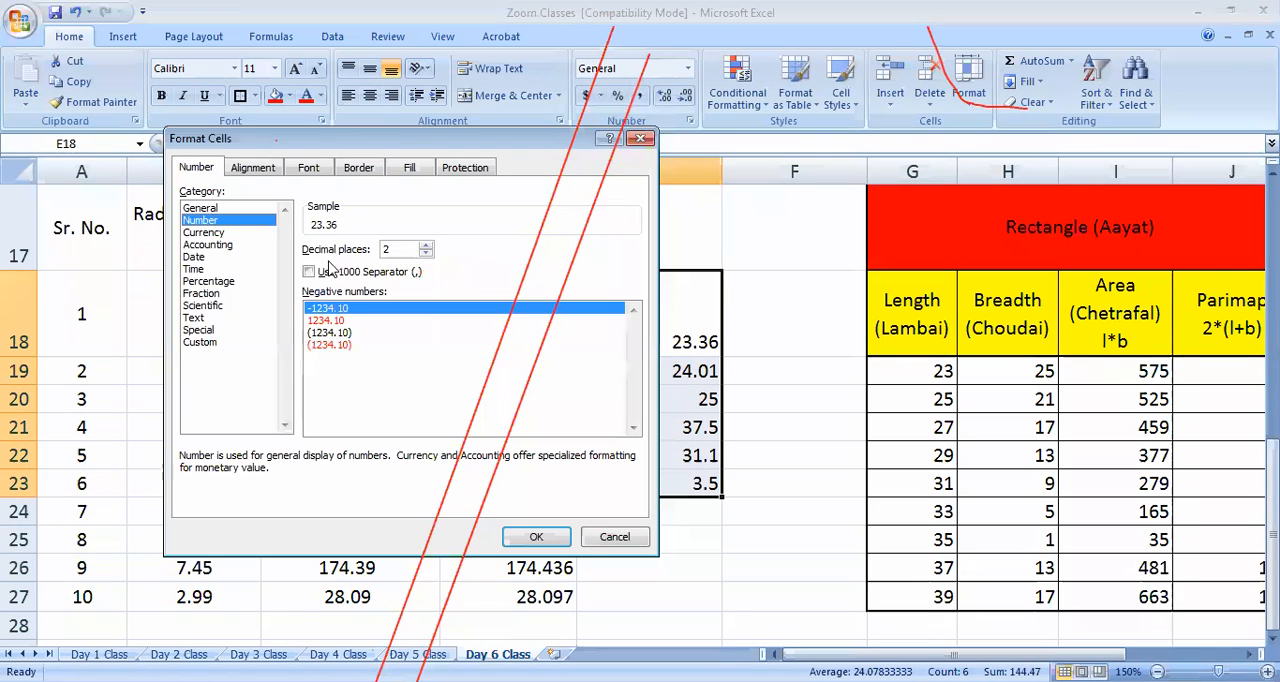
{"action": "left_click", "coordinate": [535, 536]}
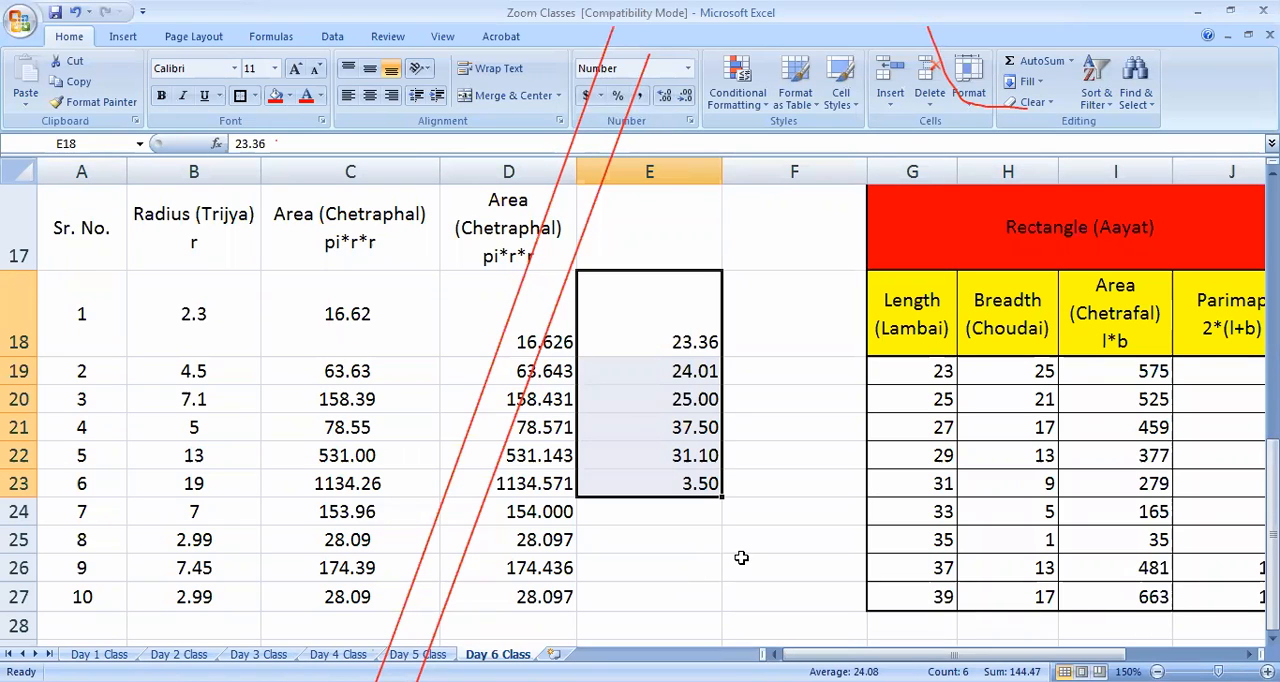
{"action": "key", "text": "ctrl+shift+asciitilde"}
Format cells E18:E23 as Currency with two decimal places and the ₹ Assamese (India) symbol
{"action": "left_click", "coordinate": [690, 121]}
{"action": "left_click", "coordinate": [206, 233]}
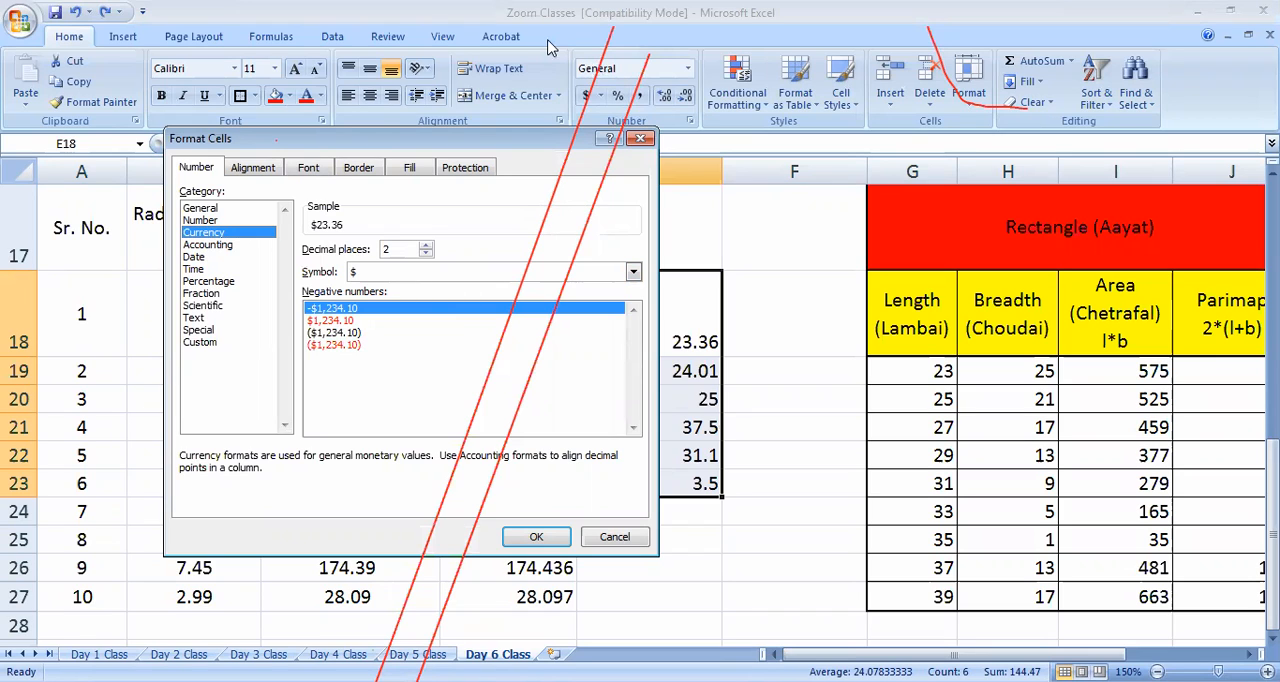
{"action": "key", "text": "Escape"}
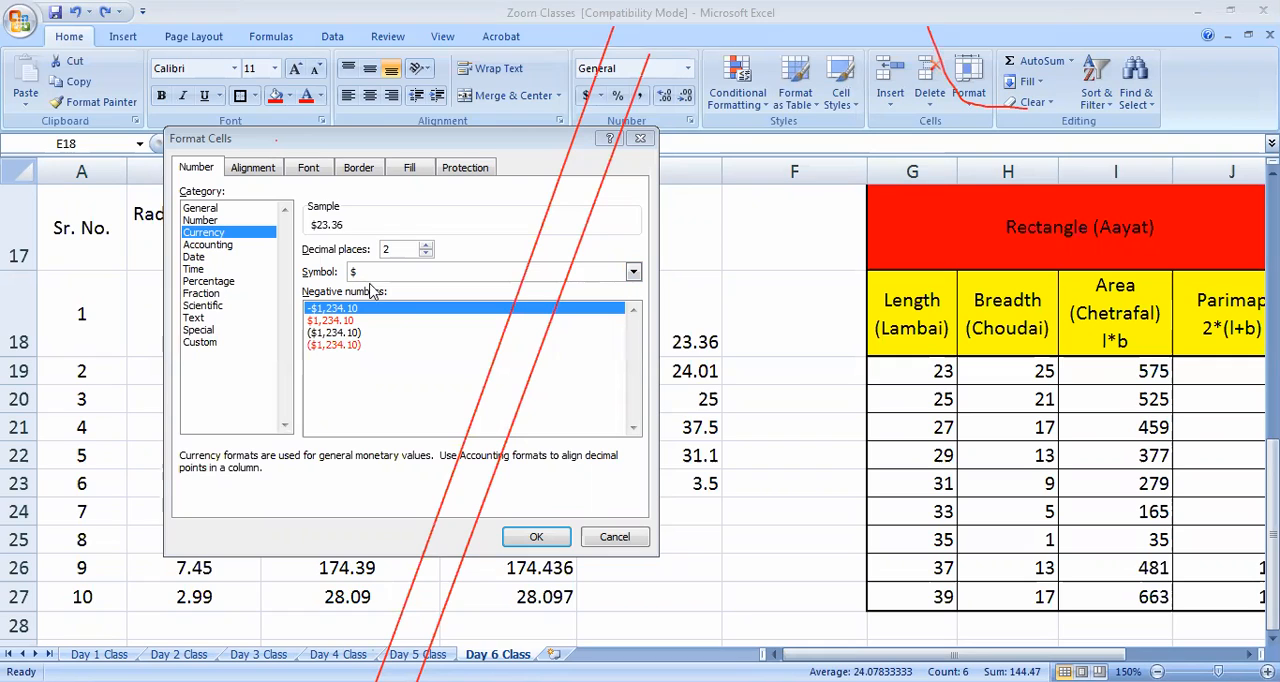
{"action": "left_click", "coordinate": [633, 272]}
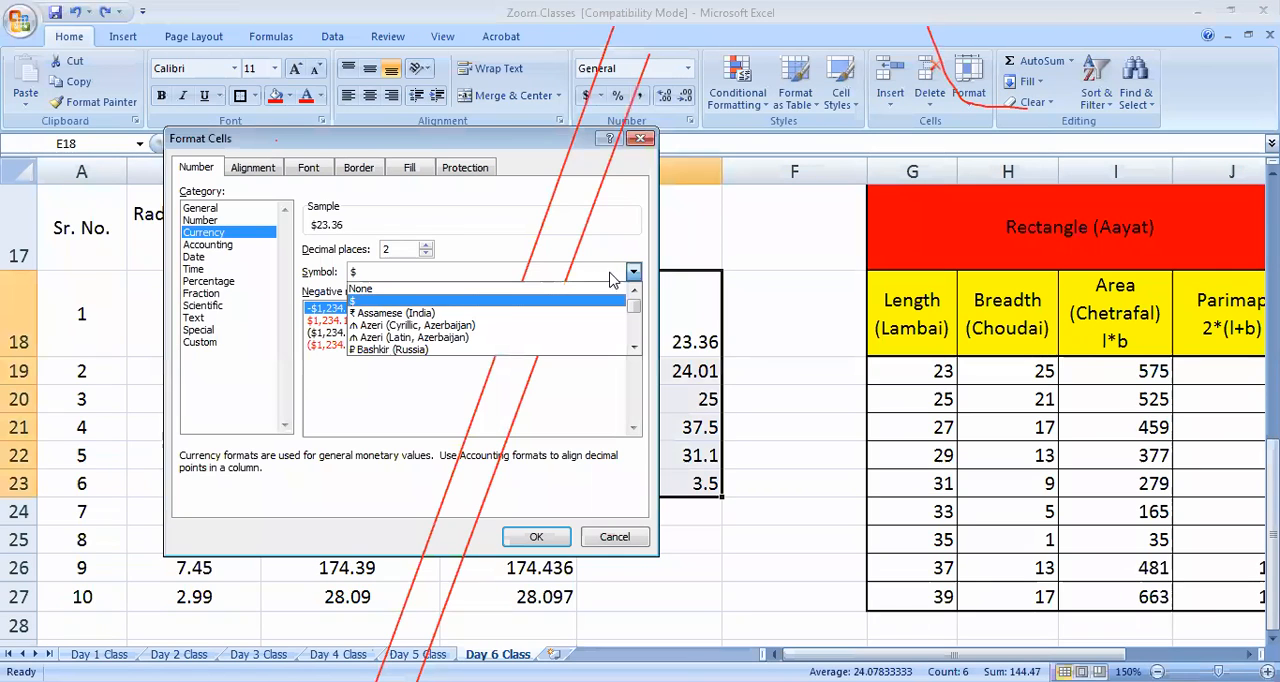
{"action": "left_click", "coordinate": [418, 314]}
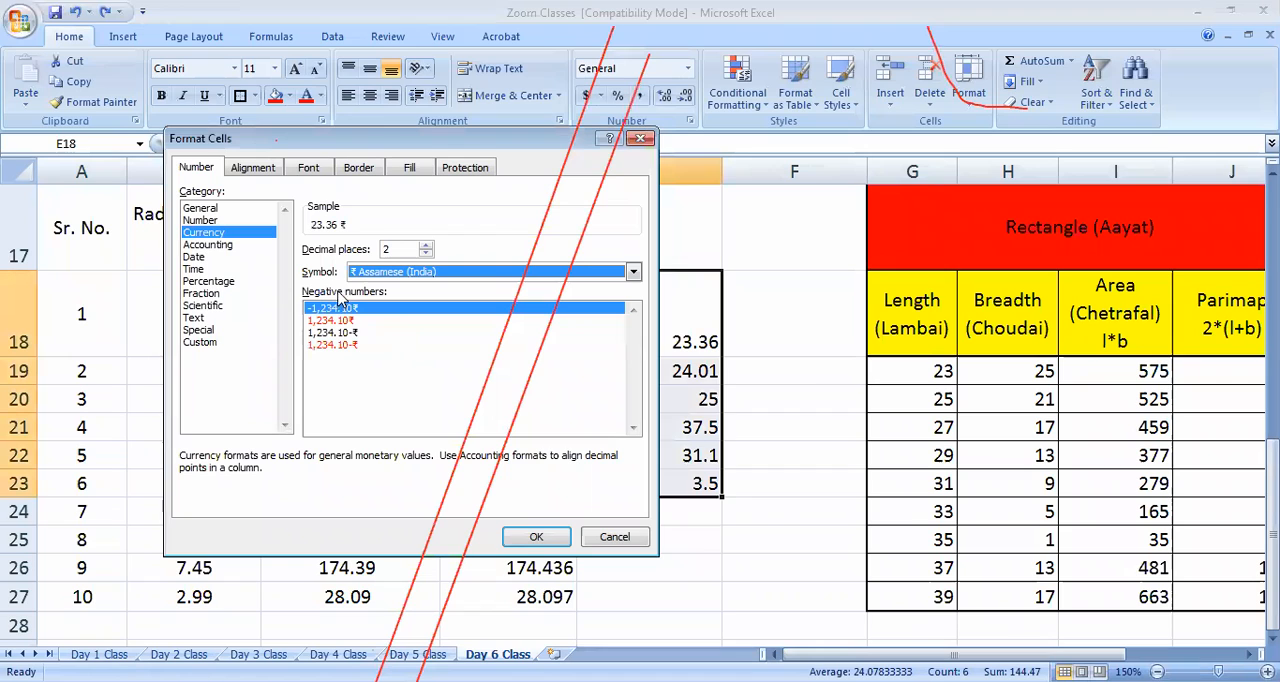
{"action": "left_click", "coordinate": [536, 537]}
{"action": "left_click", "coordinate": [743, 564]}
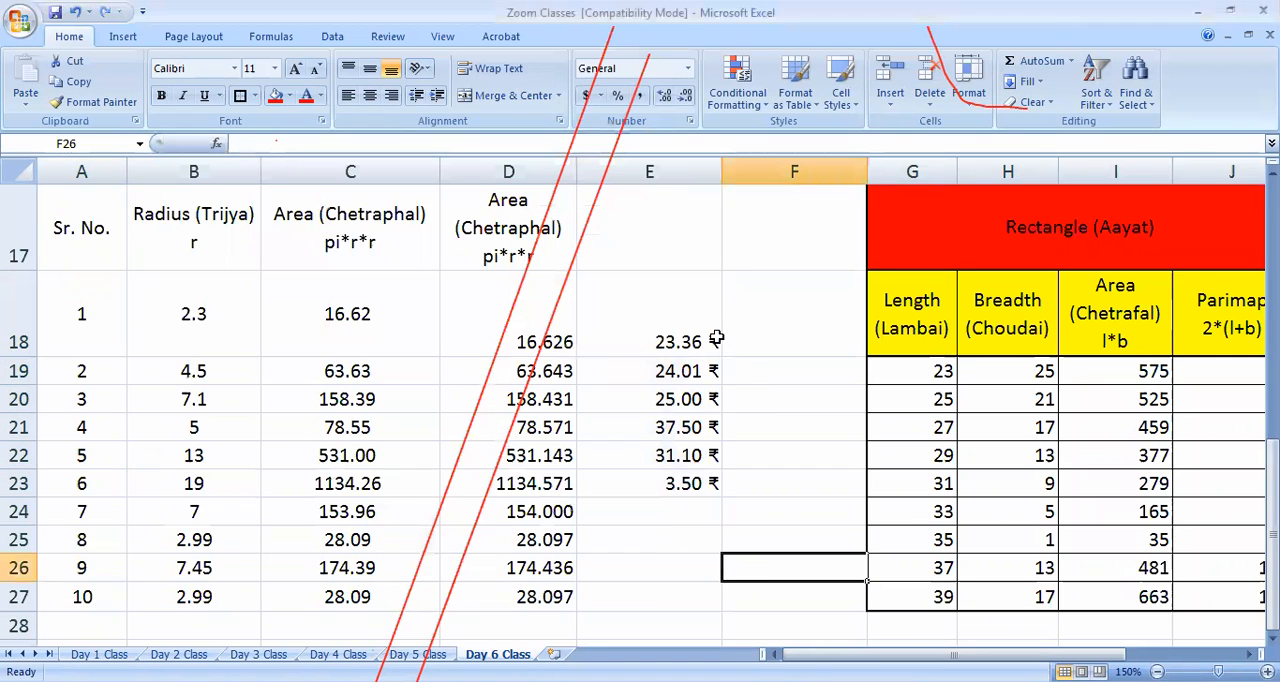
Check in cell E18 whether the rupee symbol is part of the stored value, leaving the content as it is
{"action": "double_click", "coordinate": [712, 342]}
{"action": "left_click", "coordinate": [760, 348]}
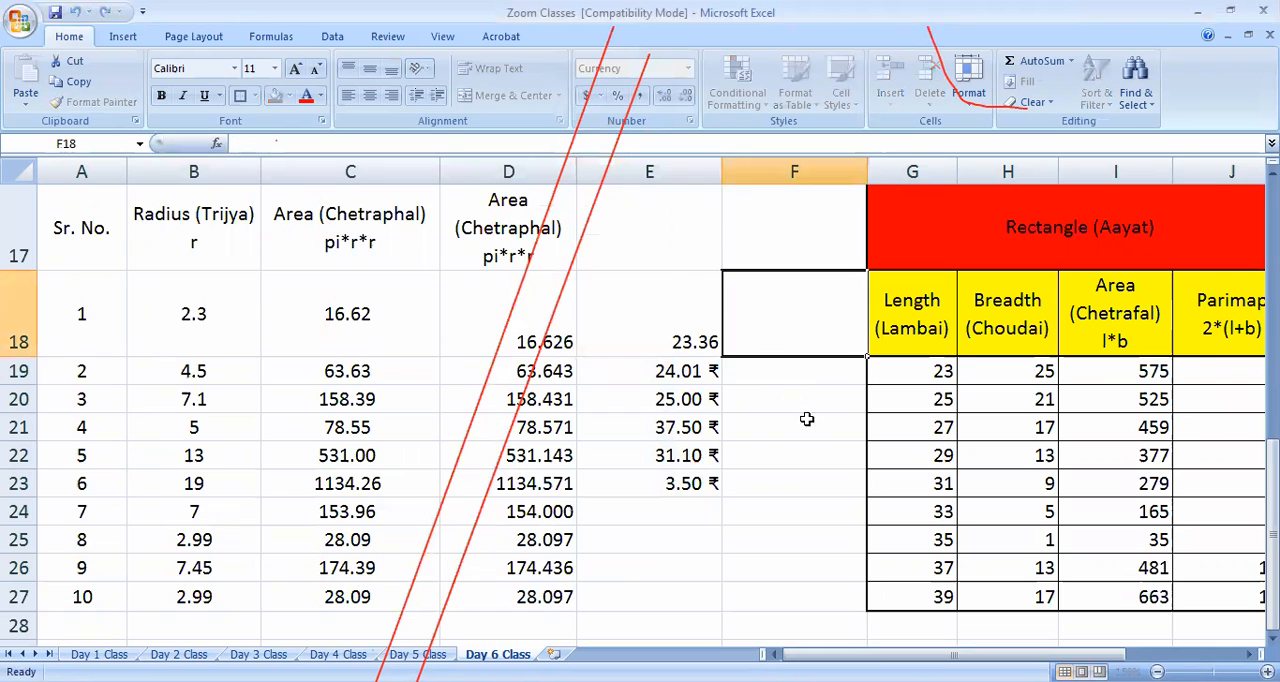
{"action": "left_click", "coordinate": [802, 542]}
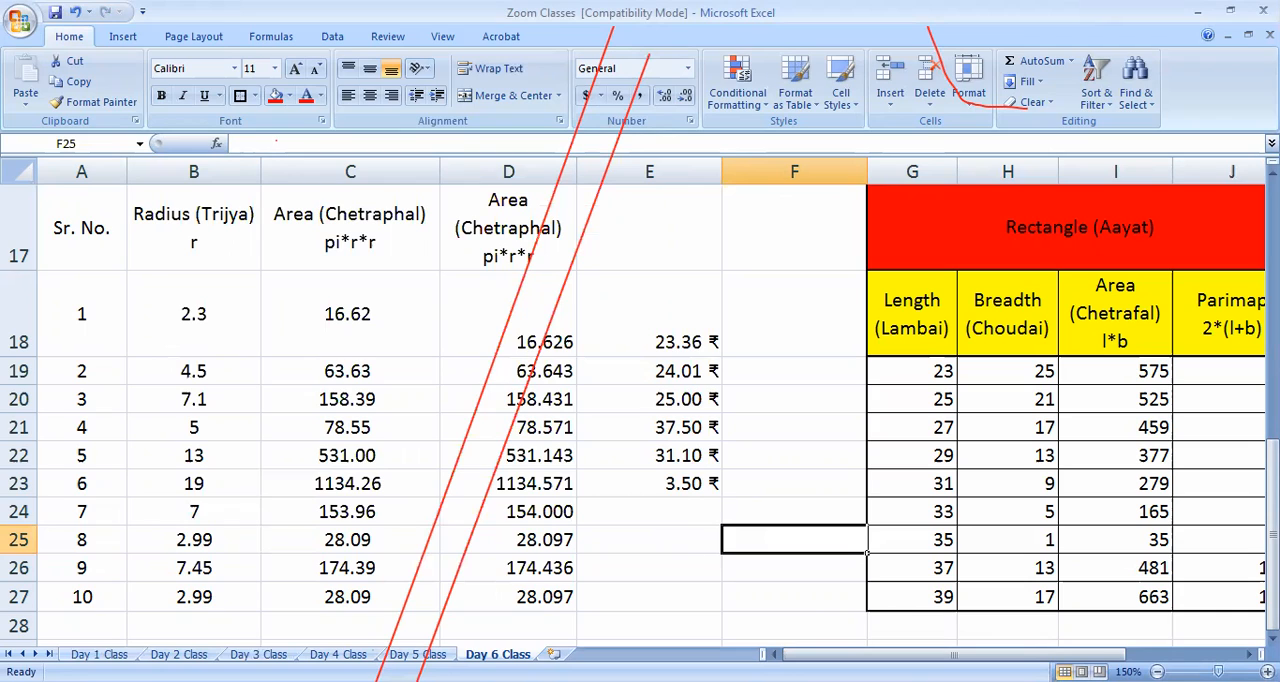
Look through the available number format categories from Number to Custom for empty cell F25, without applying any
{"action": "left_click", "coordinate": [689, 120]}
{"action": "left_click", "coordinate": [200, 220]}
{"action": "left_click", "coordinate": [203, 232]}
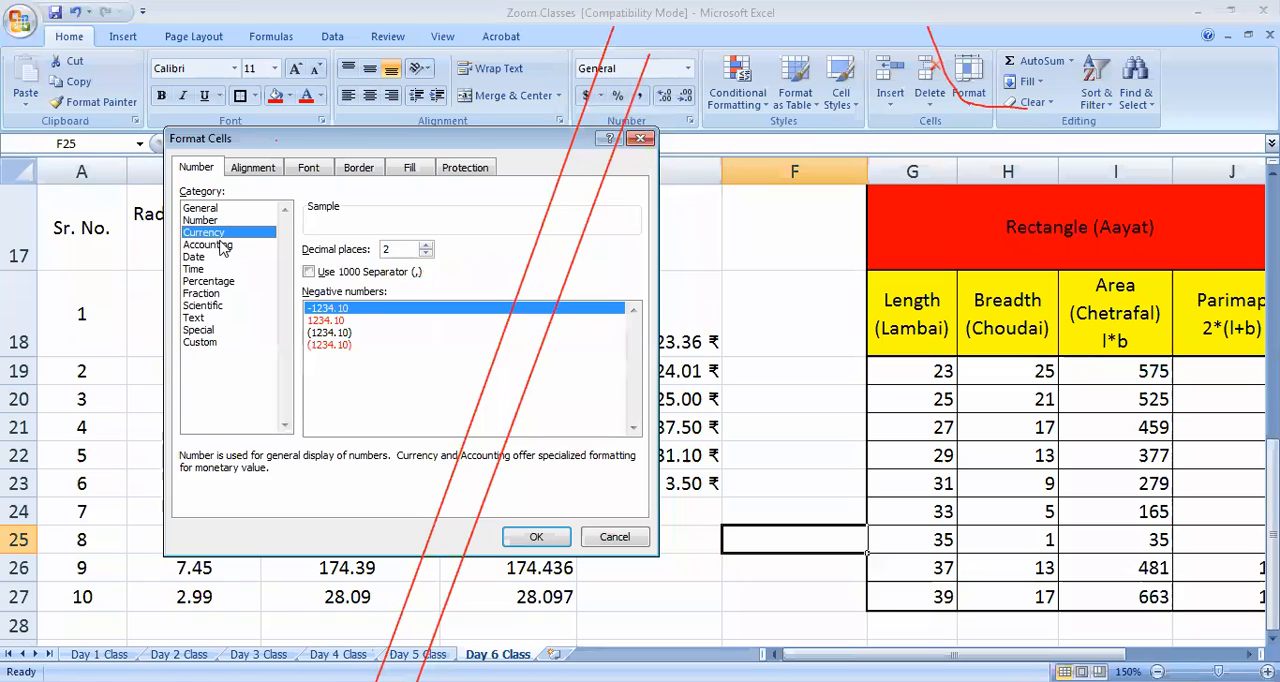
{"action": "left_click", "coordinate": [207, 244]}
{"action": "left_click", "coordinate": [195, 257]}
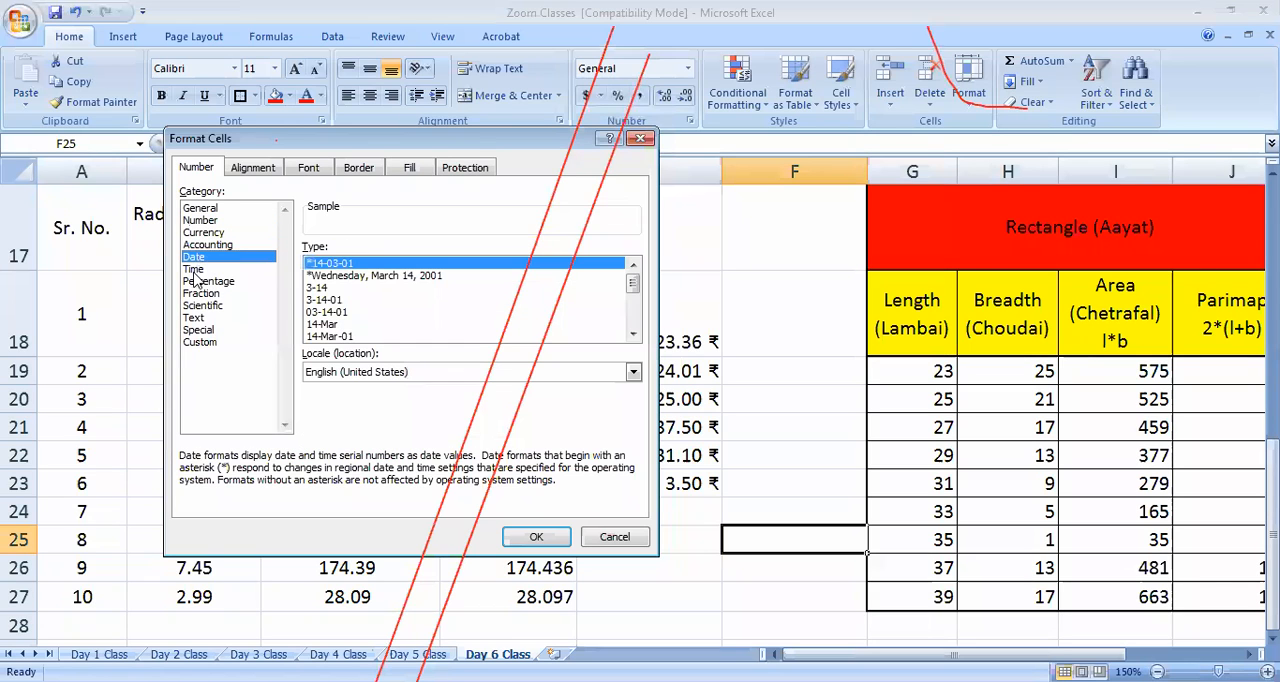
{"action": "left_click", "coordinate": [198, 269]}
{"action": "left_click", "coordinate": [206, 283]}
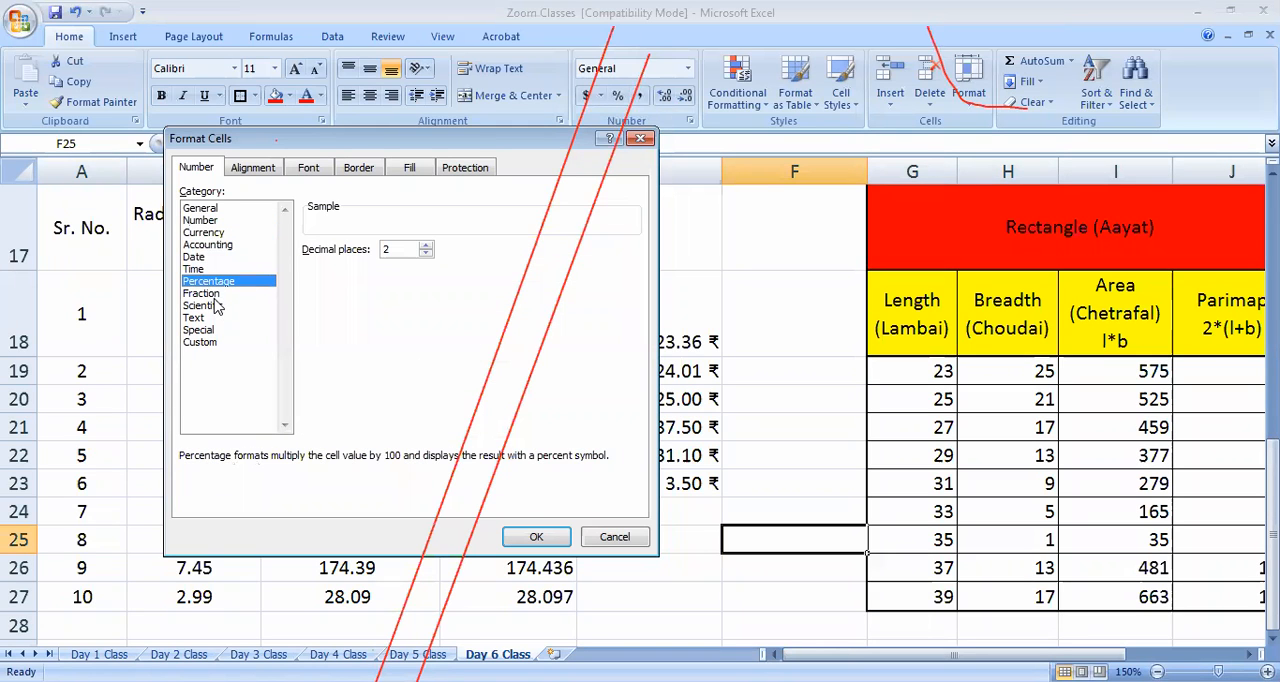
{"action": "left_click", "coordinate": [206, 294]}
{"action": "left_click", "coordinate": [205, 305]}
{"action": "left_click", "coordinate": [194, 317]}
{"action": "left_click", "coordinate": [198, 330]}
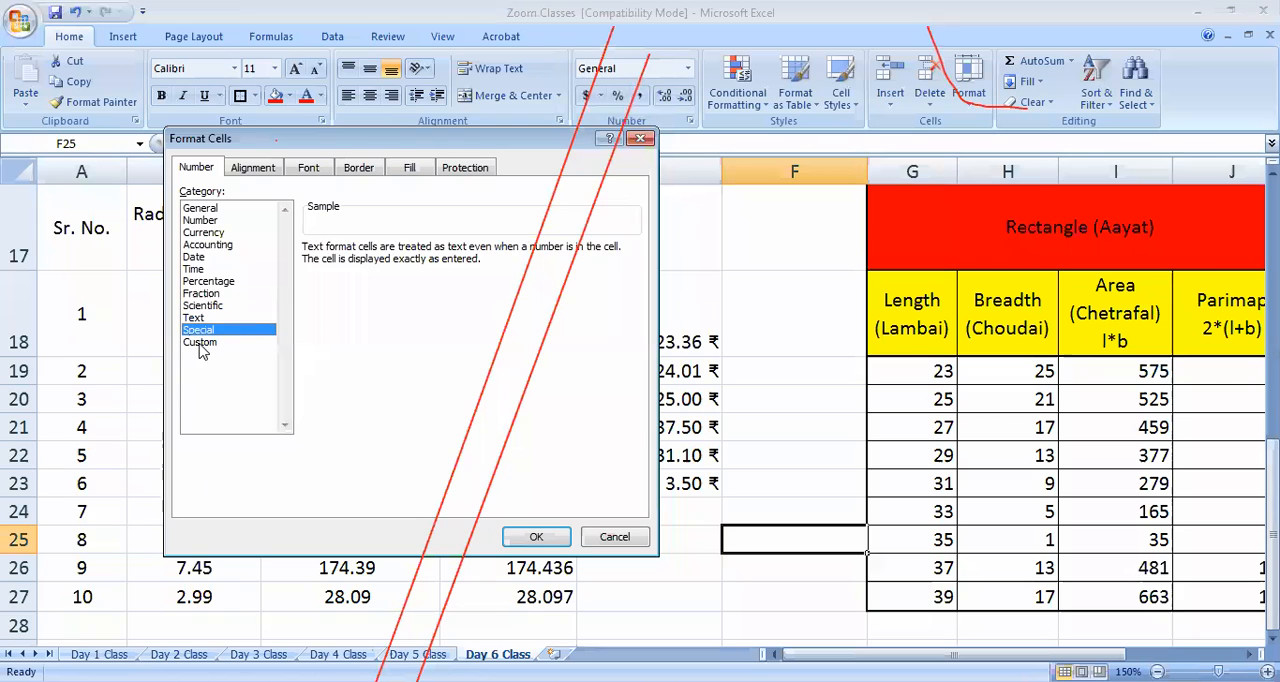
{"action": "left_click", "coordinate": [200, 342]}
{"action": "left_click", "coordinate": [228, 209]}
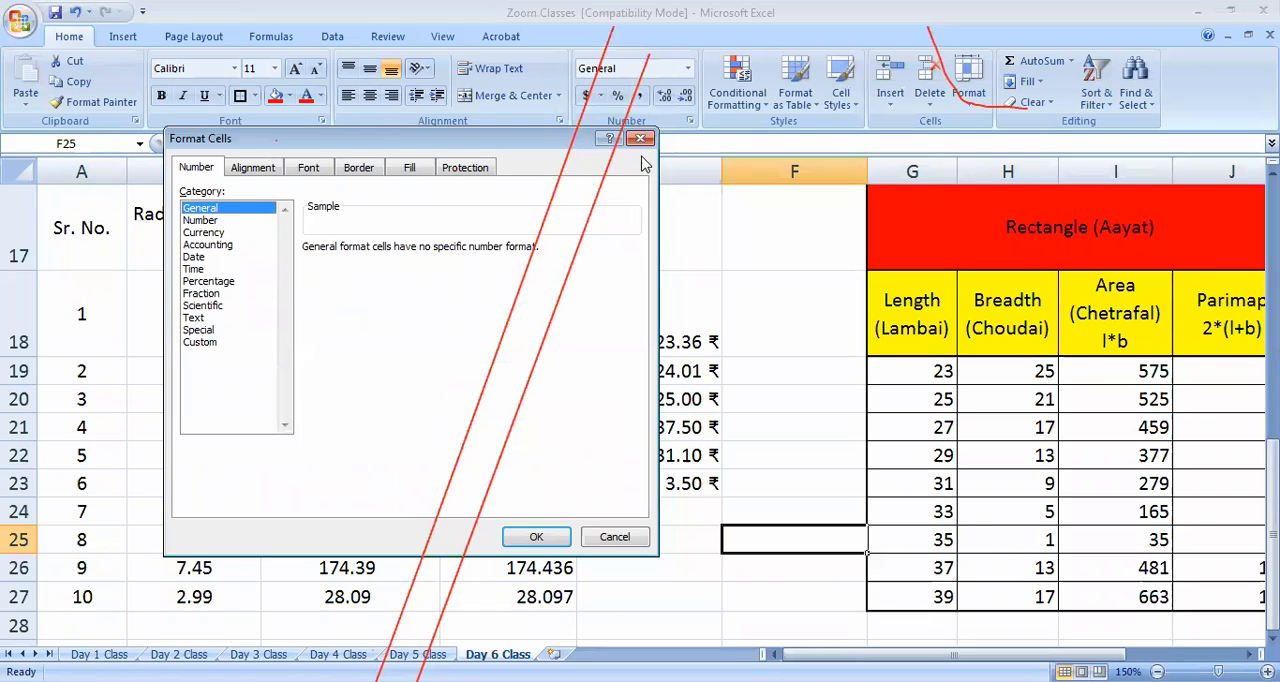
{"action": "key", "text": "Escape"}
Compare the General, Number and Currency format previews for the circle areas in D18:D27, without applying a change
{"action": "left_click_drag", "start_coordinate": [538, 340], "coordinate": [548, 597]}
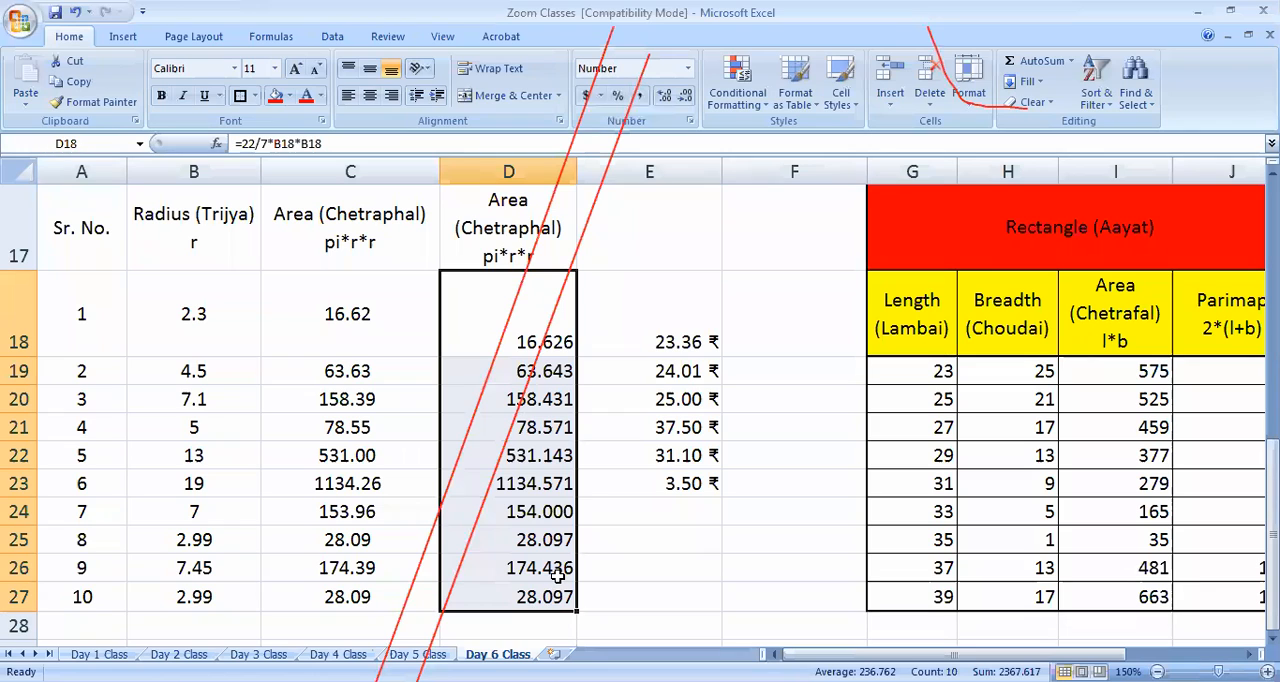
{"action": "left_click", "coordinate": [689, 121]}
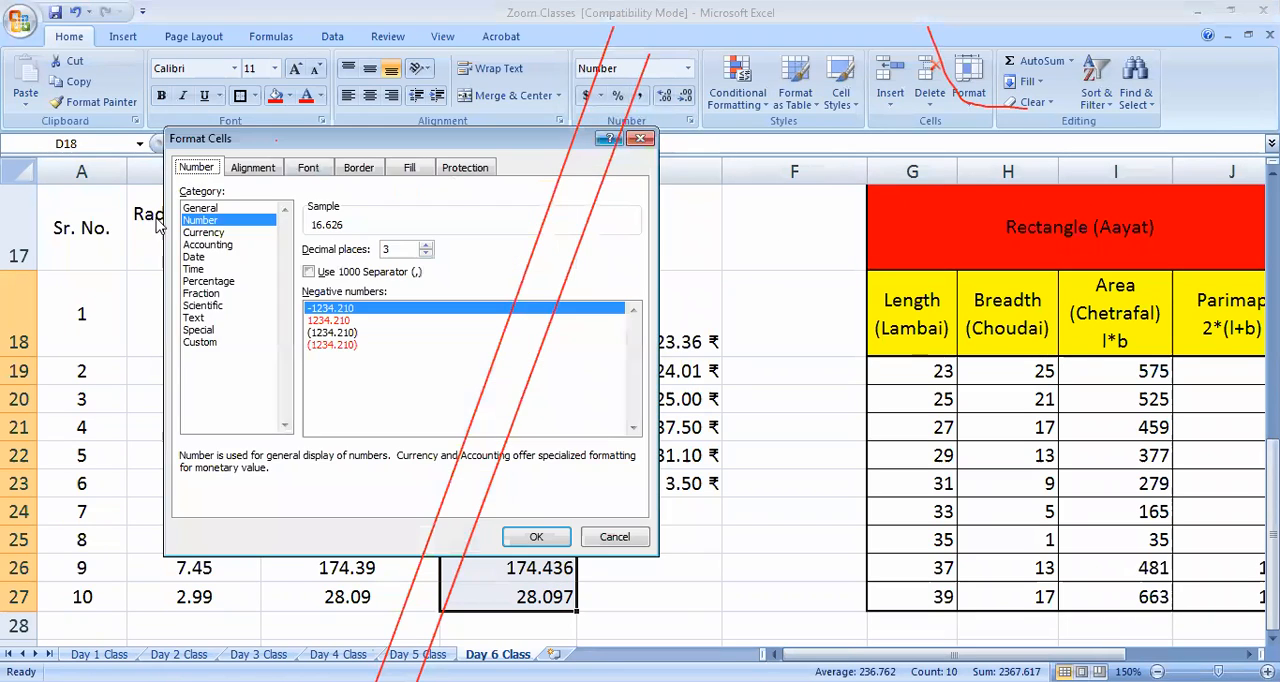
{"action": "left_click", "coordinate": [202, 209]}
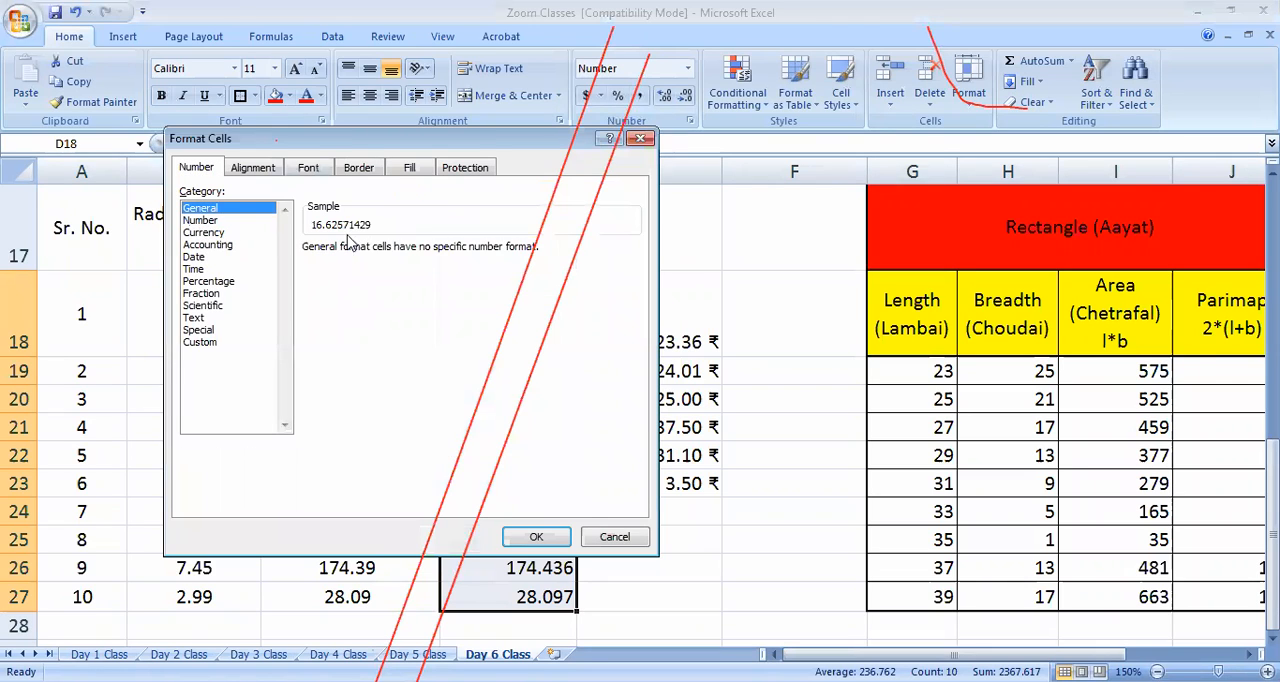
{"action": "left_click", "coordinate": [200, 220]}
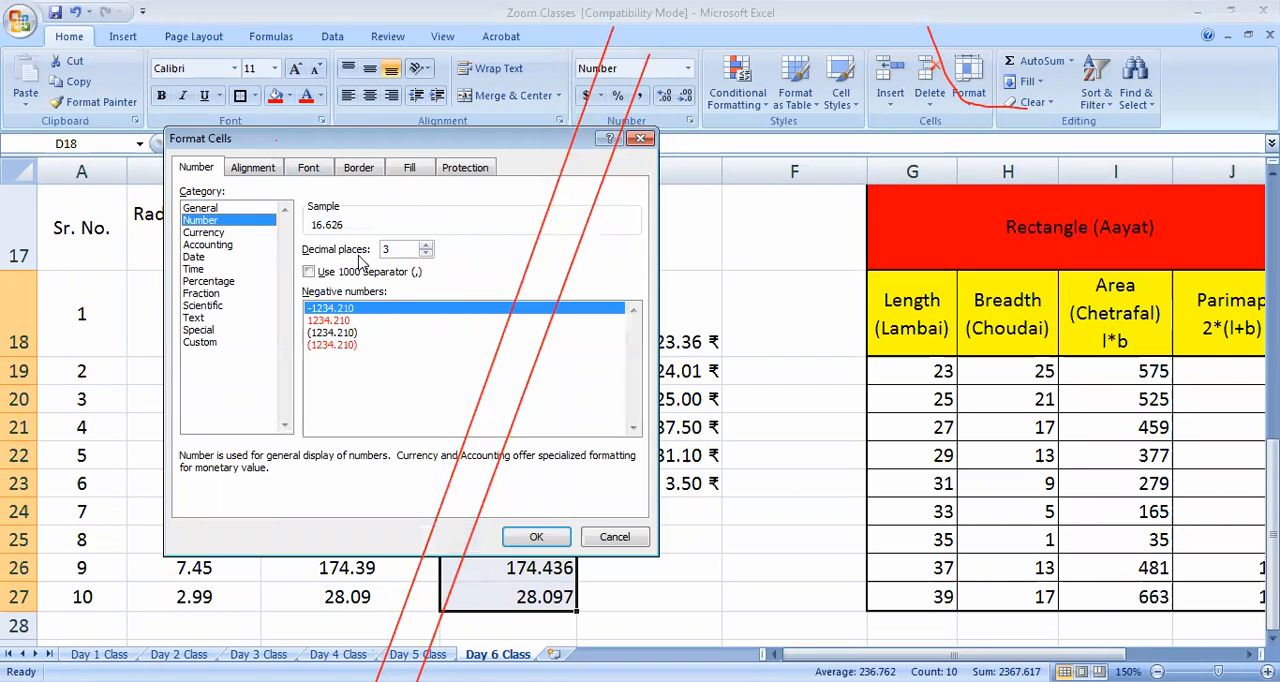
{"action": "left_click", "coordinate": [226, 233]}
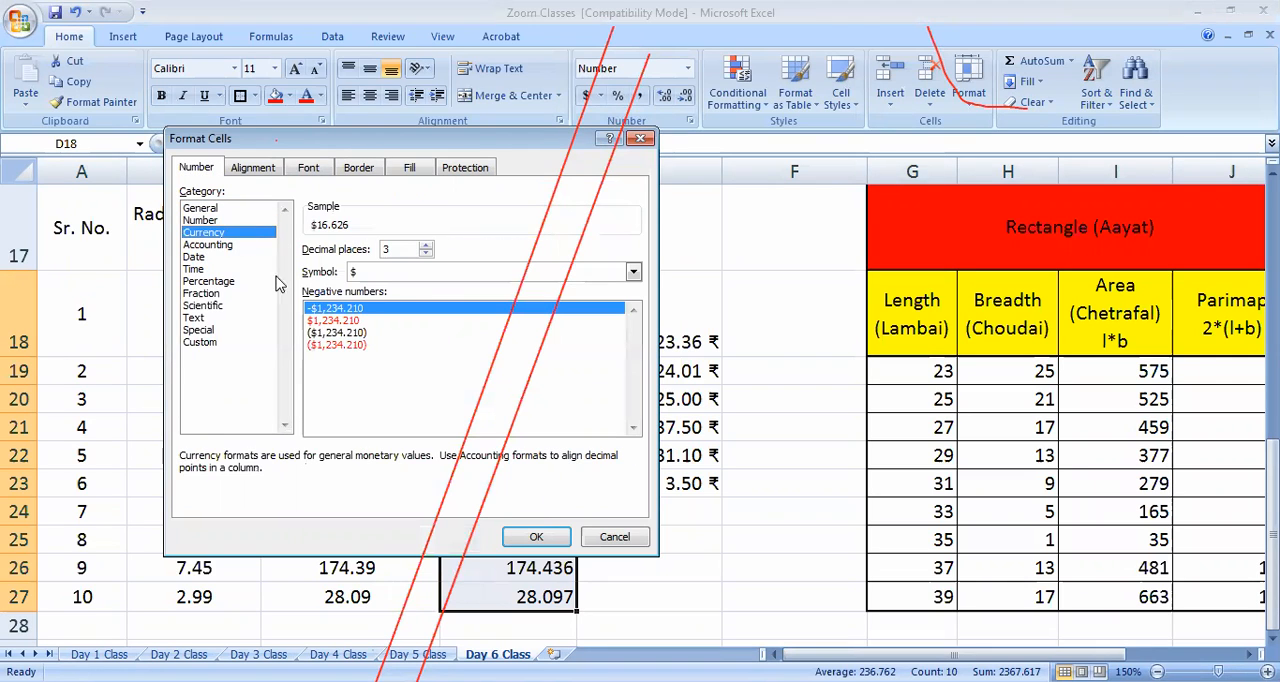
{"action": "left_click", "coordinate": [641, 139]}
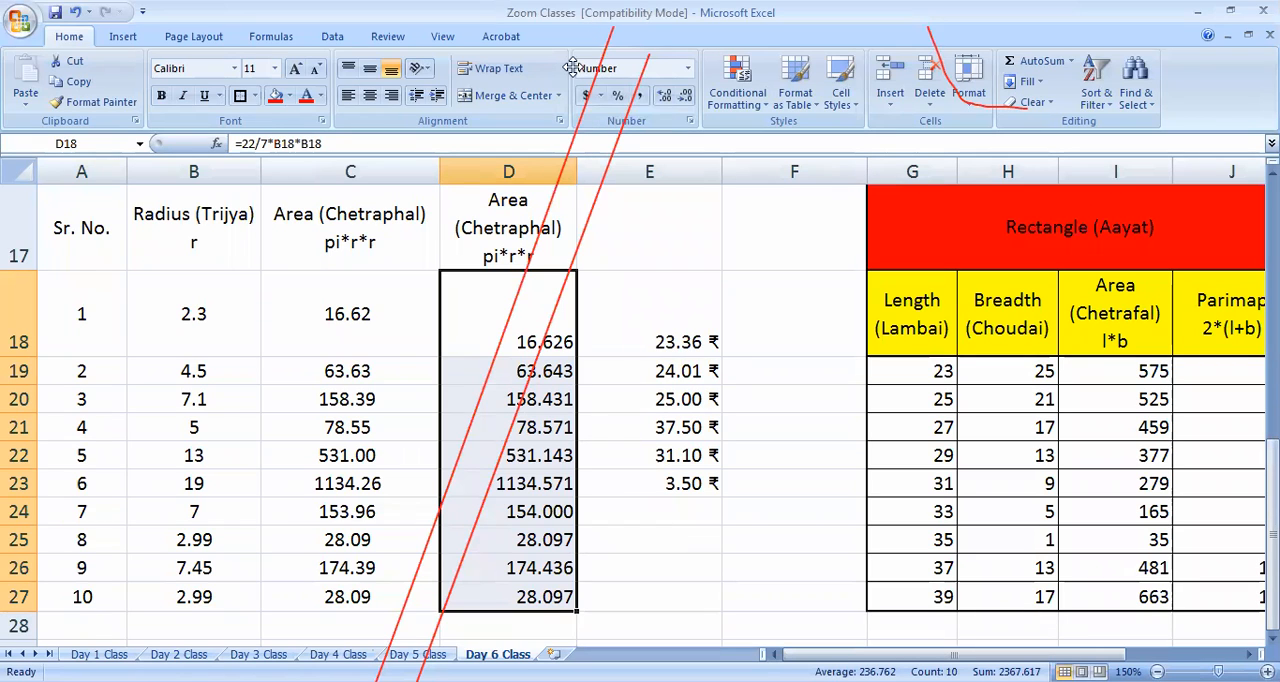
{"action": "key", "text": "Escape"}
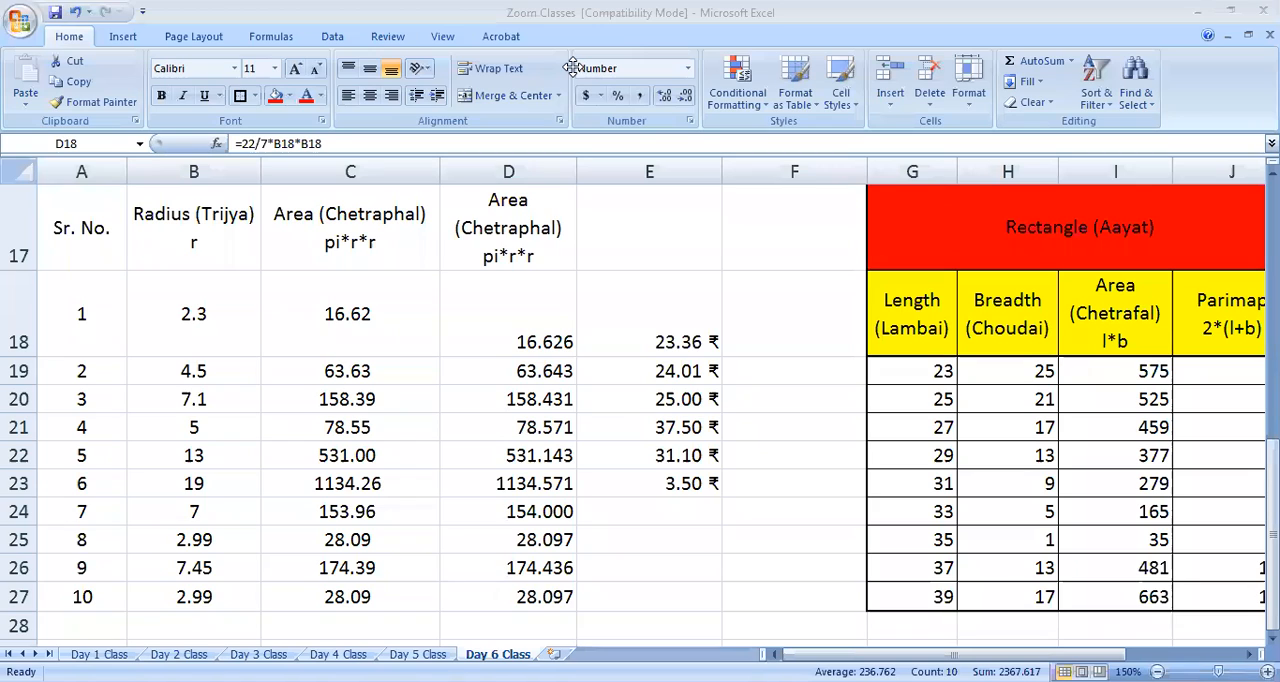